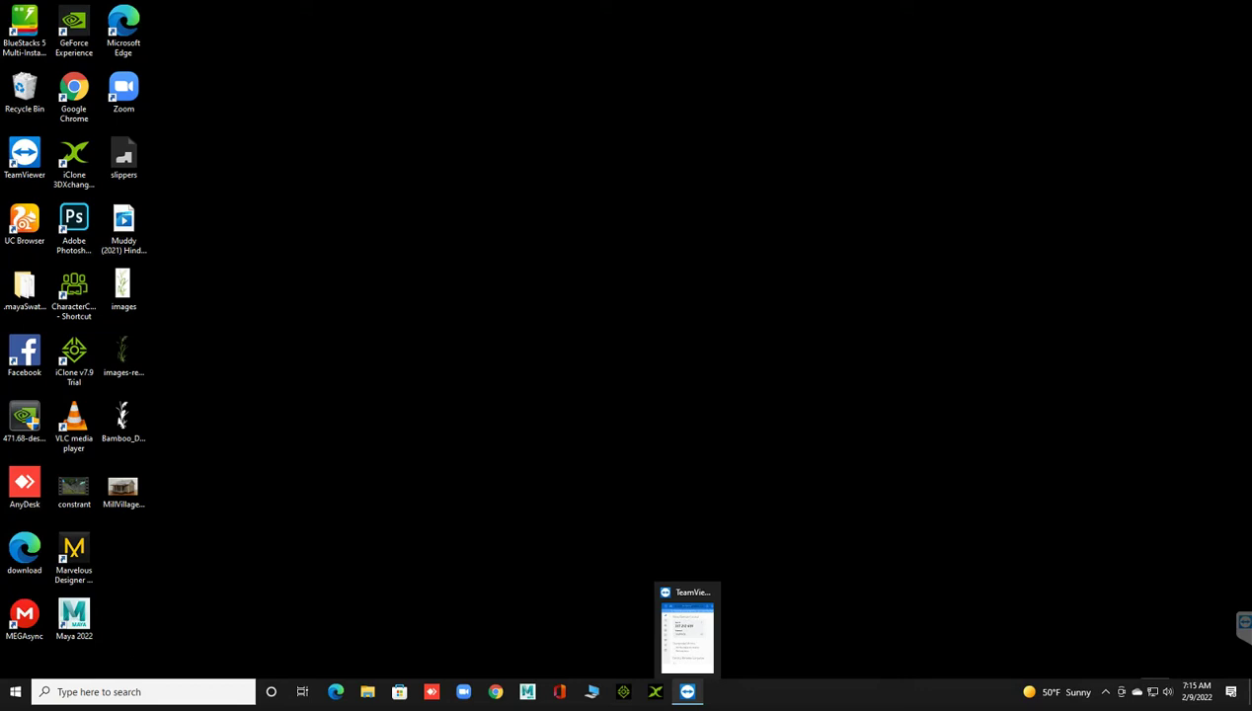
- Refresh the Windows desktop four times while the iClone 7 splash screen loads
right_click(483, 180)
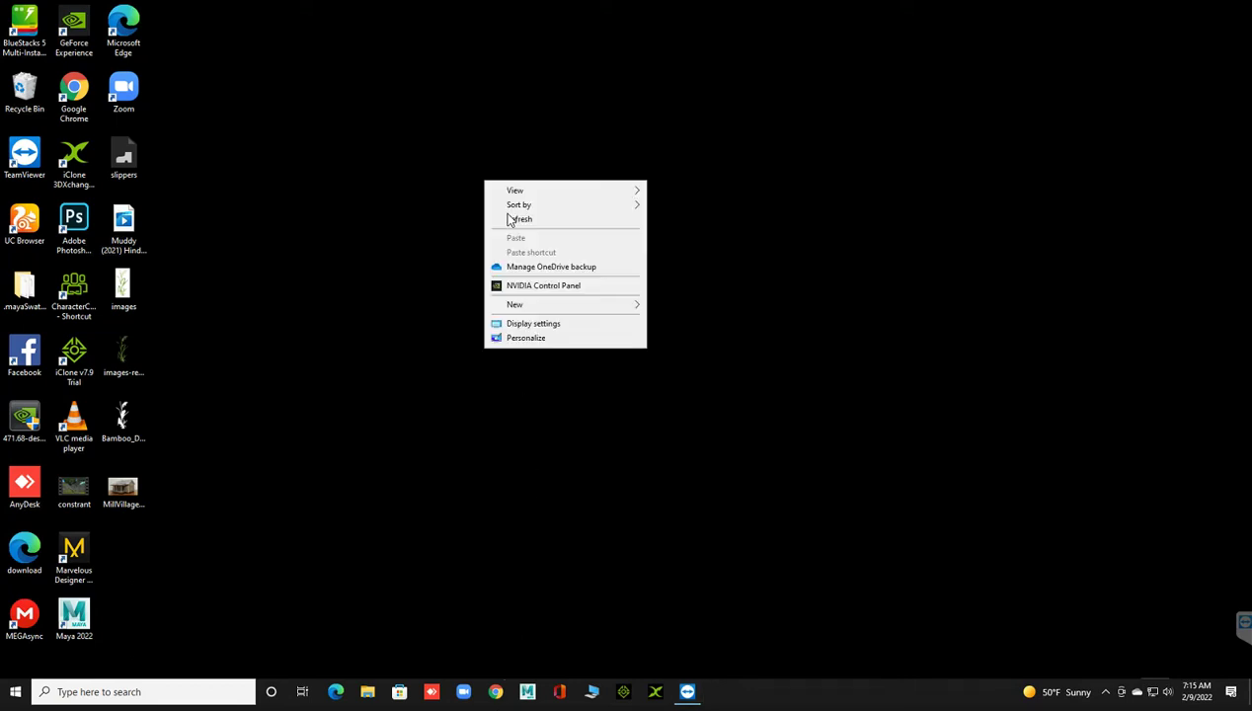
click(511, 221)
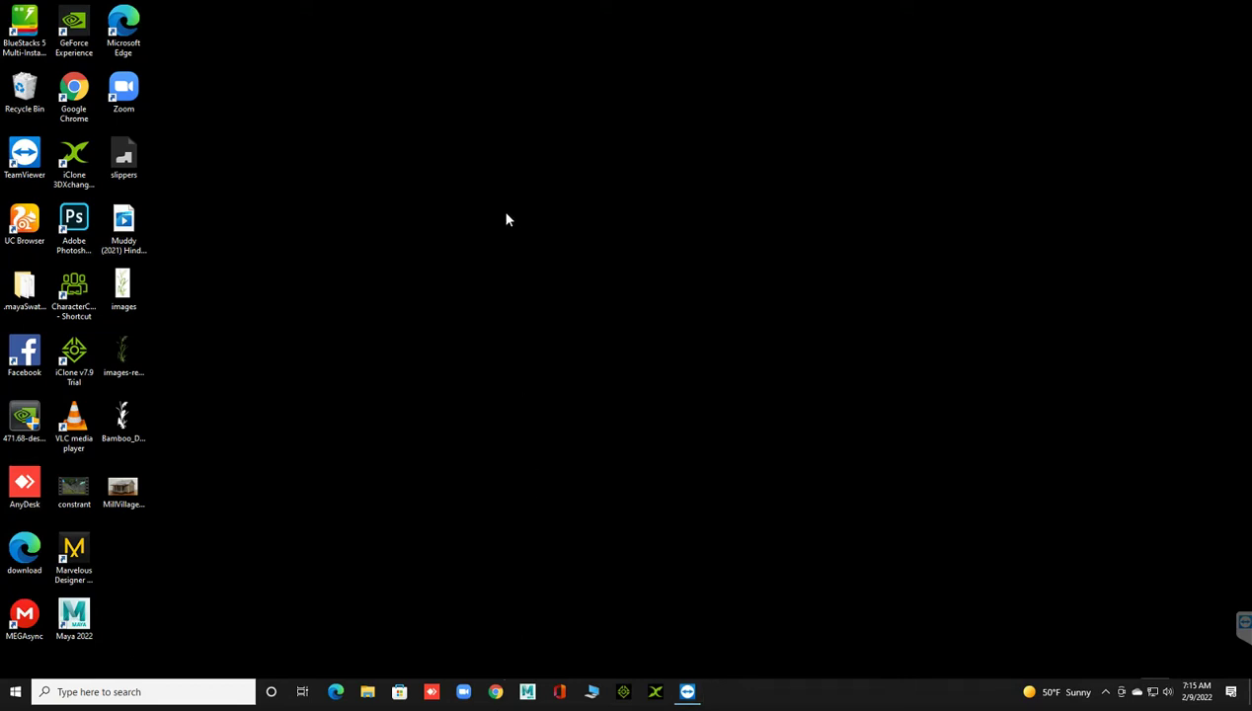
right_click(506, 219)
click(524, 250)
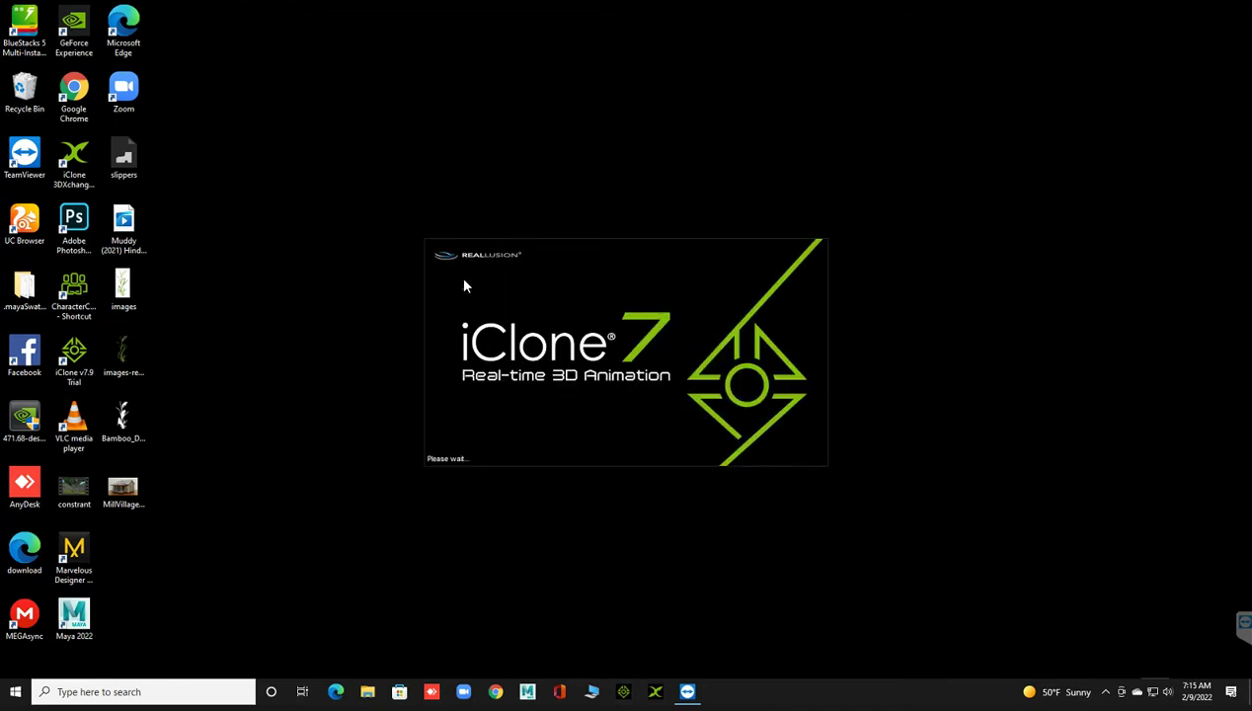
right_click(463, 101)
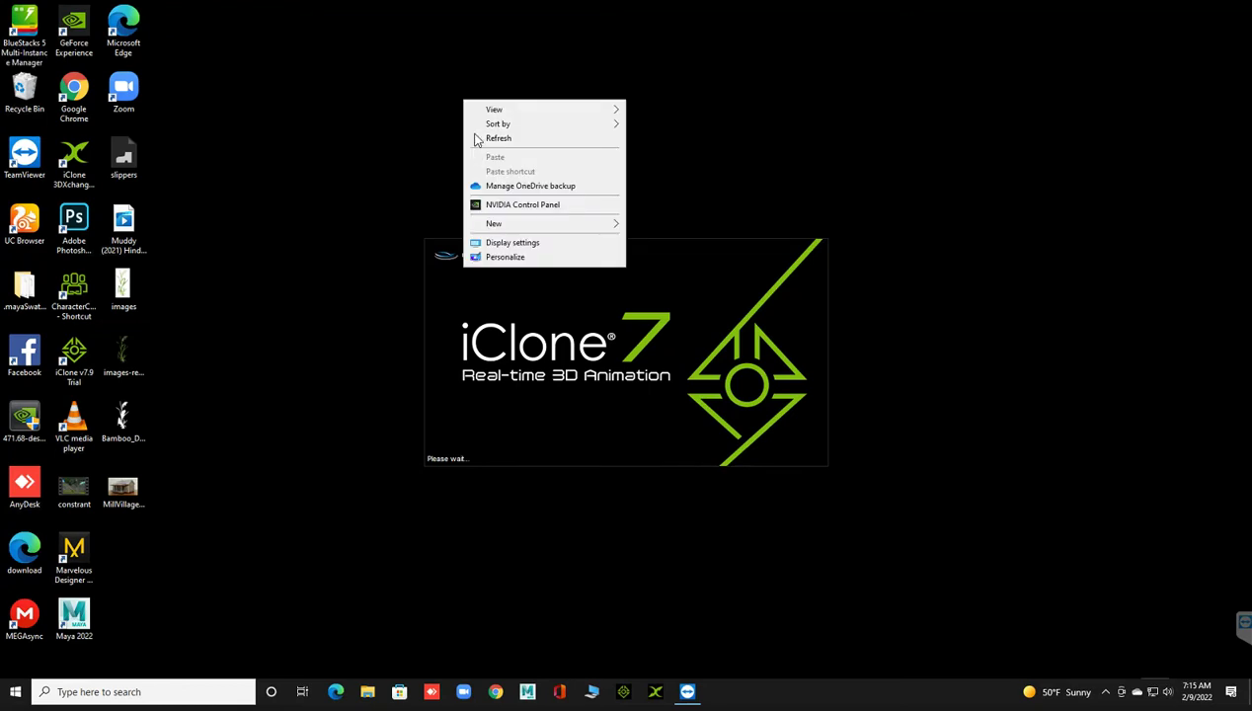
click(477, 139)
right_click(361, 85)
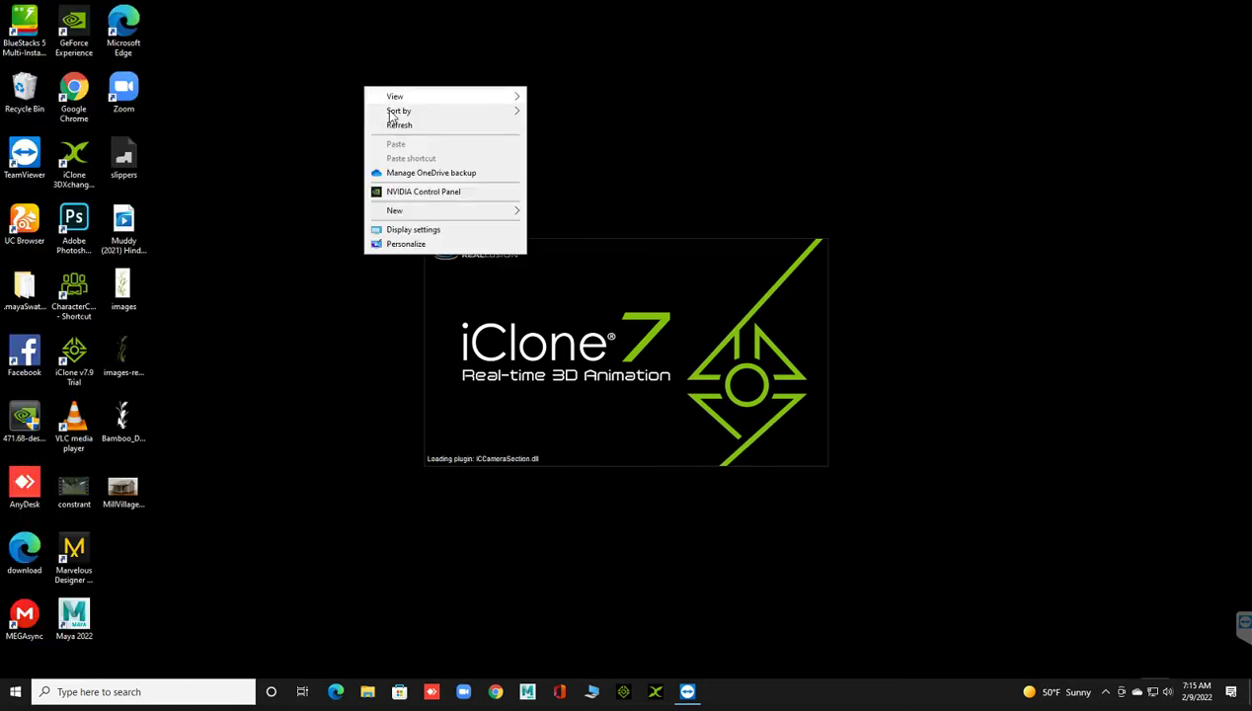
click(400, 128)
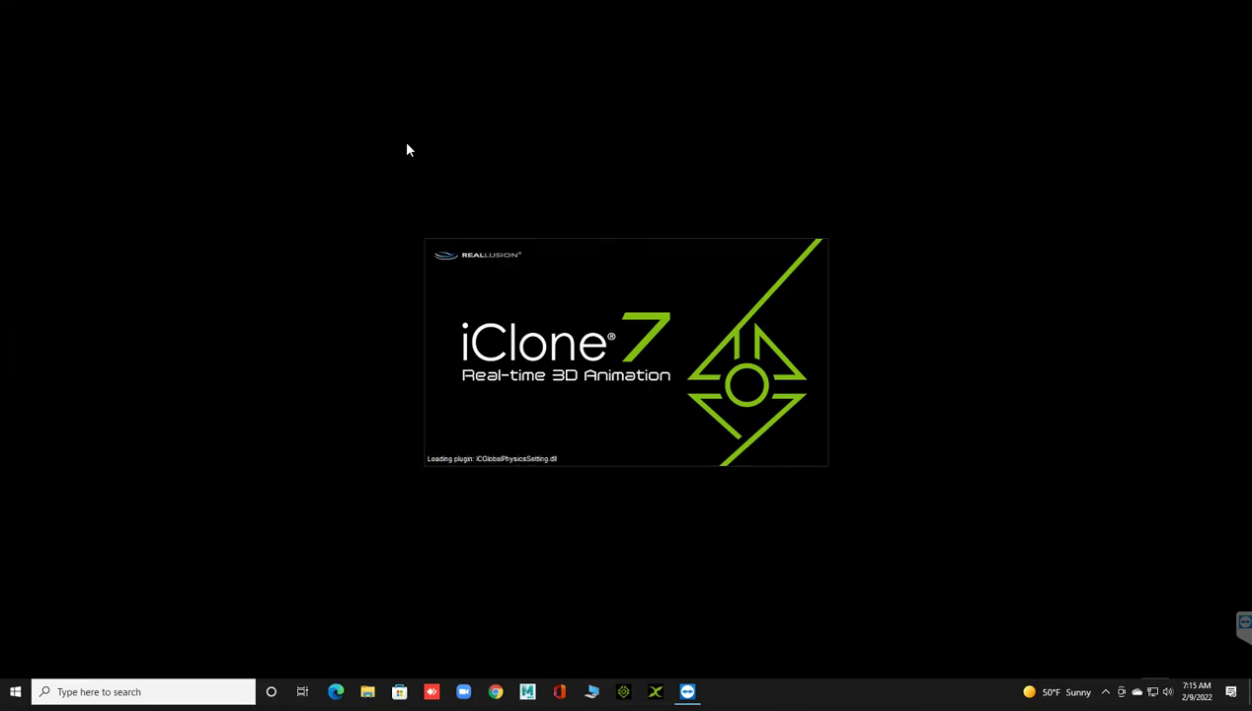
- Refresh the desktop three more times, then pan across iClone's empty default grid
right_click(317, 106)
click(346, 147)
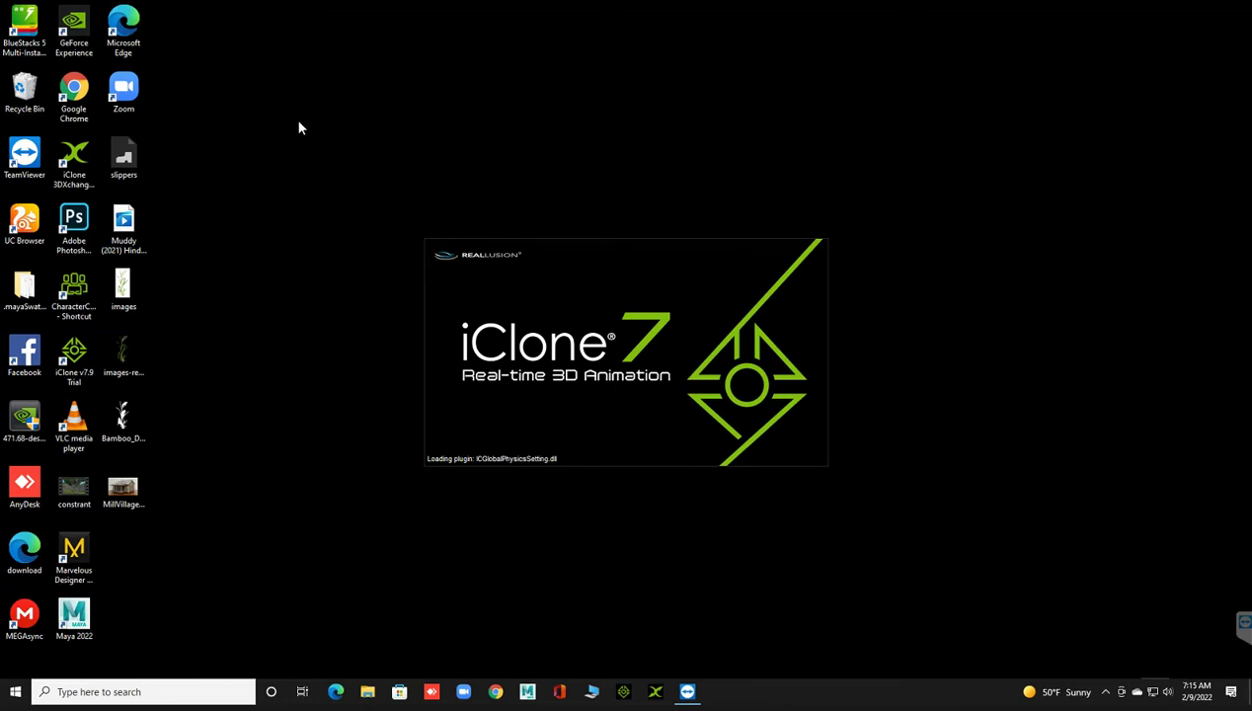
right_click(299, 122)
click(331, 159)
right_click(246, 121)
click(291, 159)
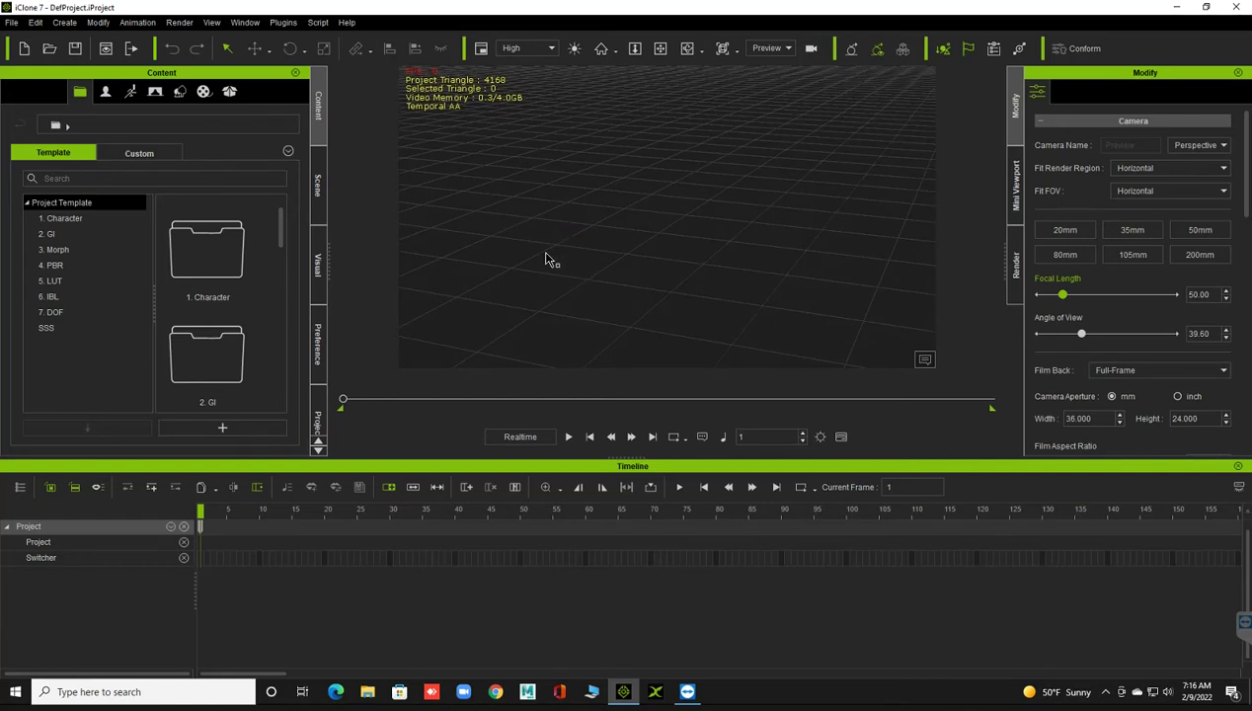
middle_drag(587, 257, 614, 258)
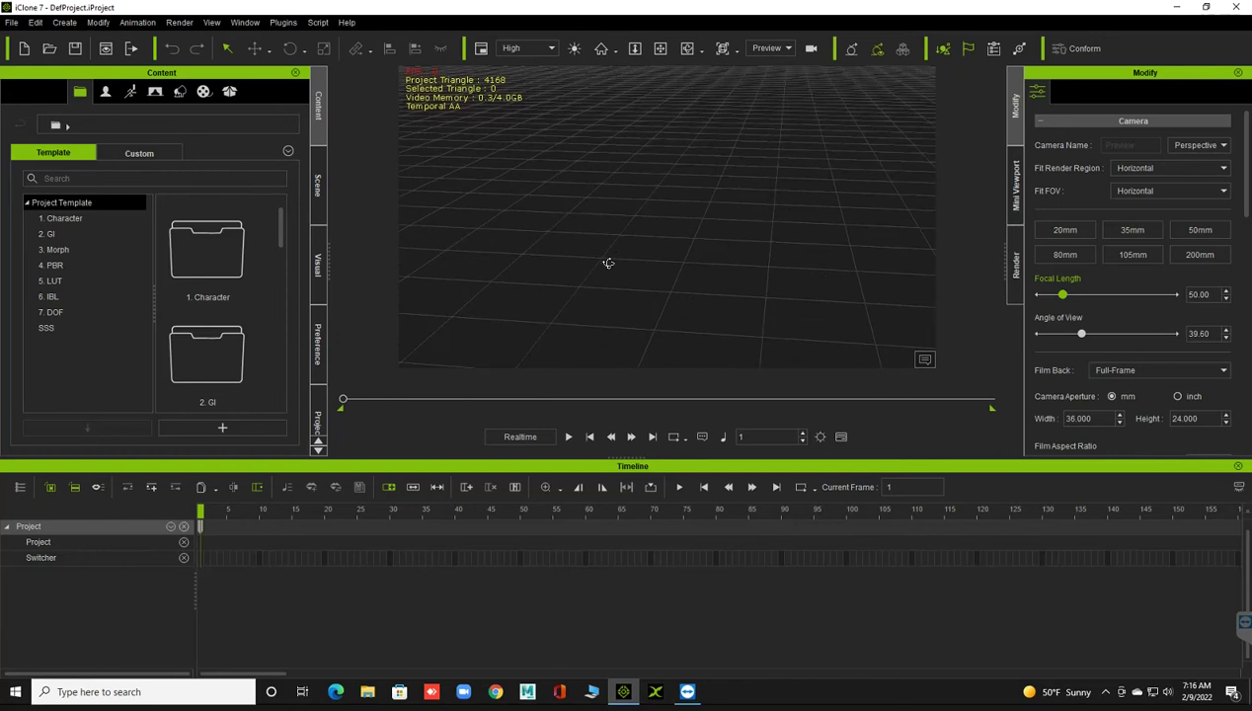
- Open the 'scene 17' project from the story project folder and bring up File Explorer
click(11, 22)
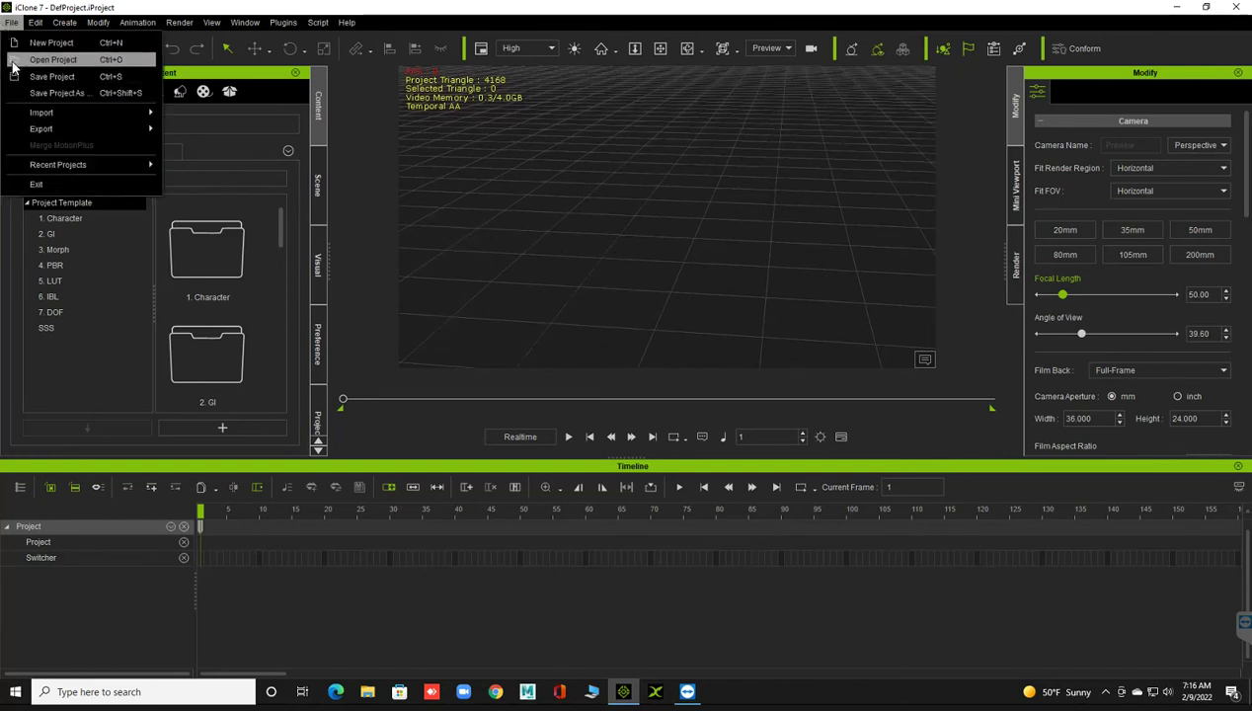
click(15, 60)
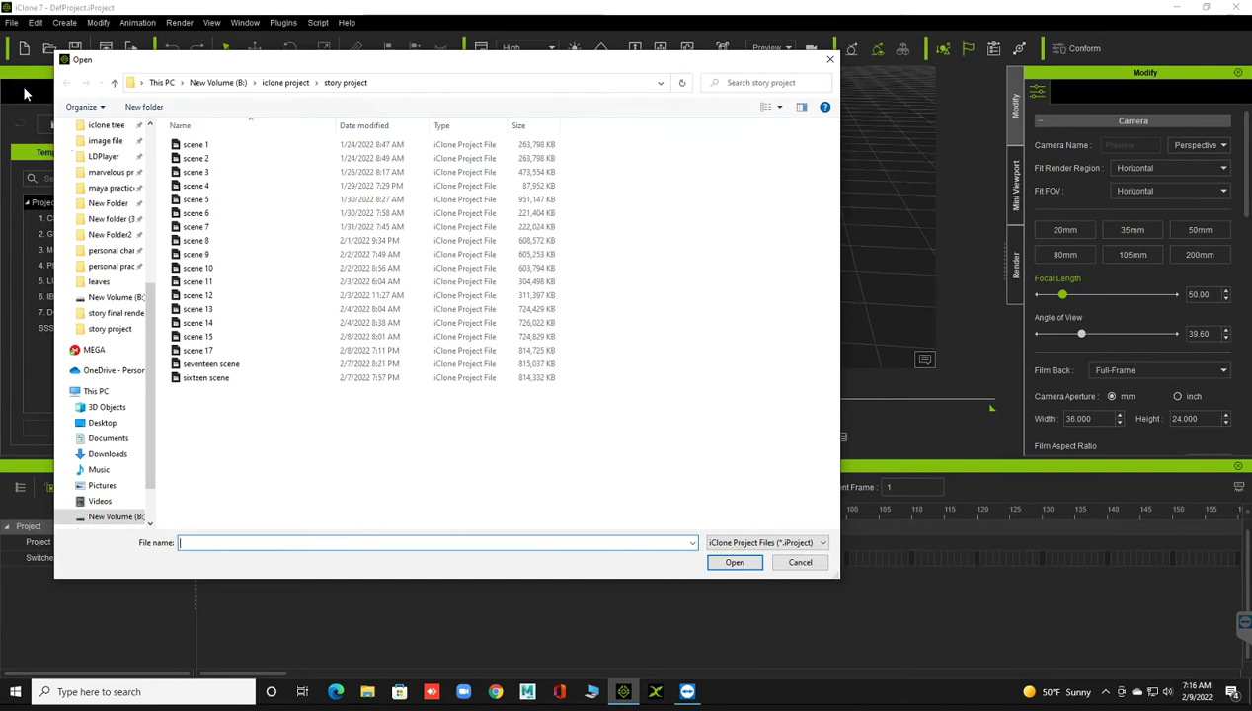
click(211, 354)
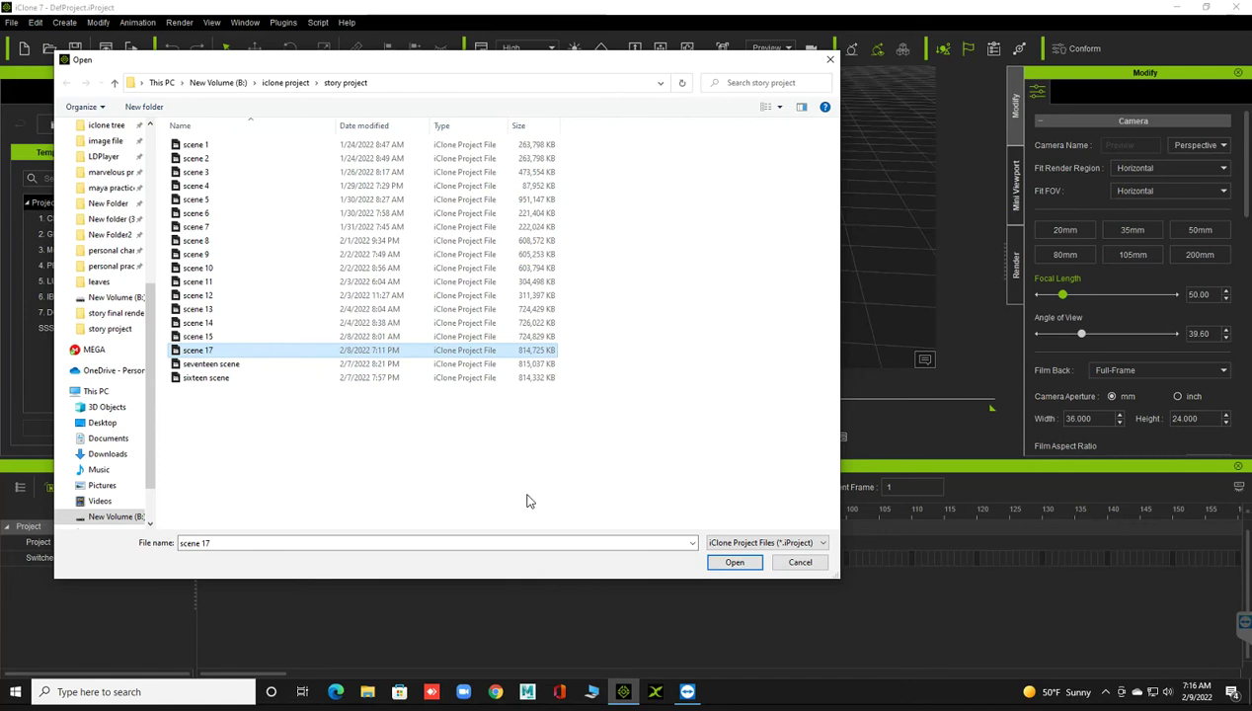
click(709, 565)
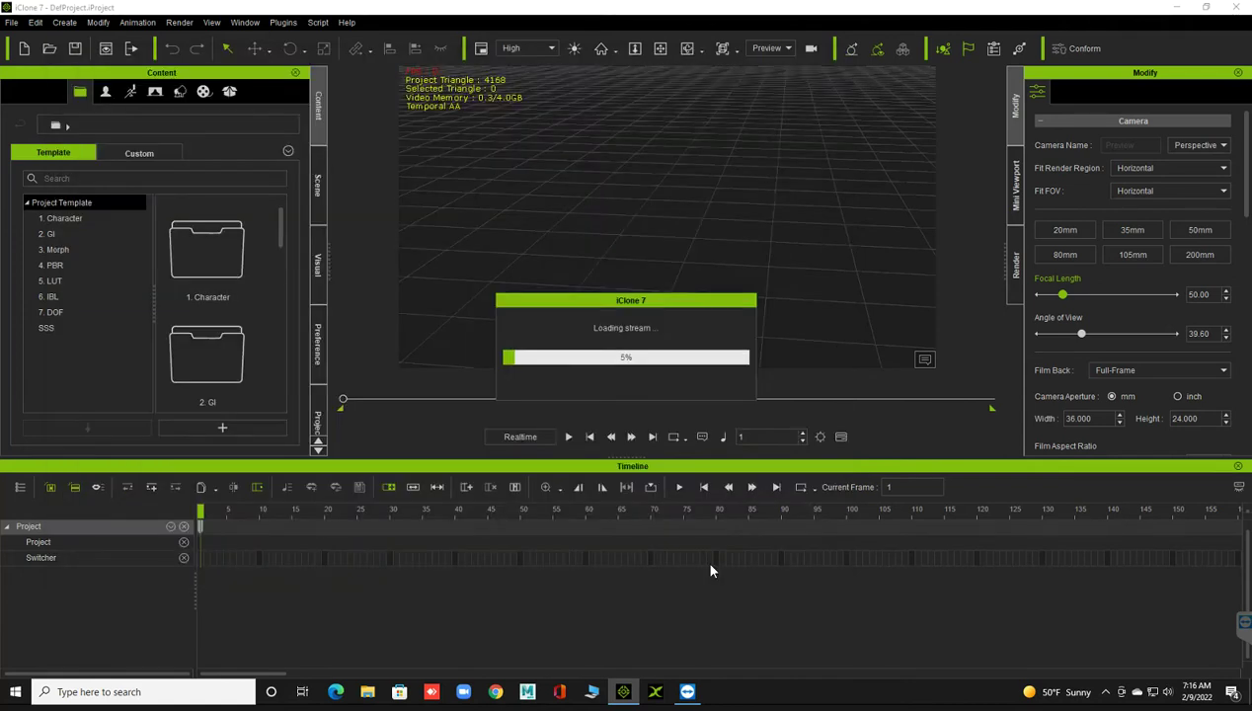
click(365, 693)
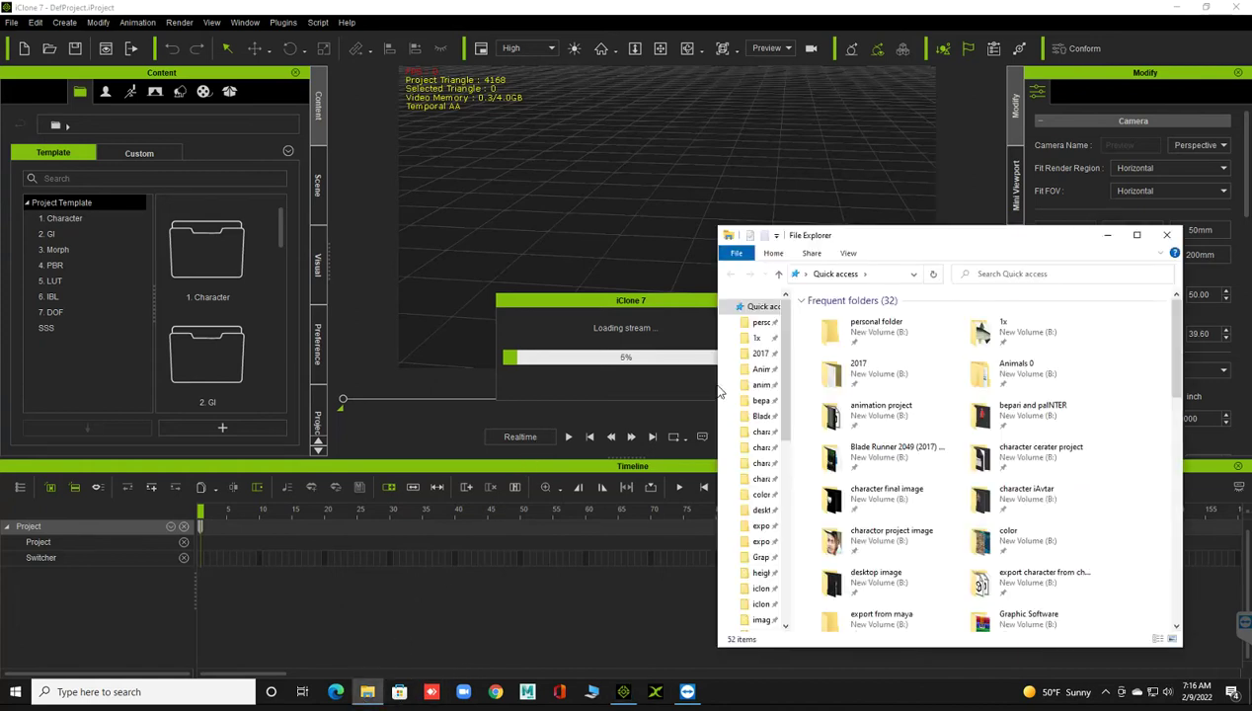
- Navigate to New Volume (B:) and open the 'story final render' folder
scroll(756, 555, down, 2)
scroll(755, 556, down, 2)
scroll(755, 558, down, 2)
scroll(756, 563, down, 1)
click(755, 563)
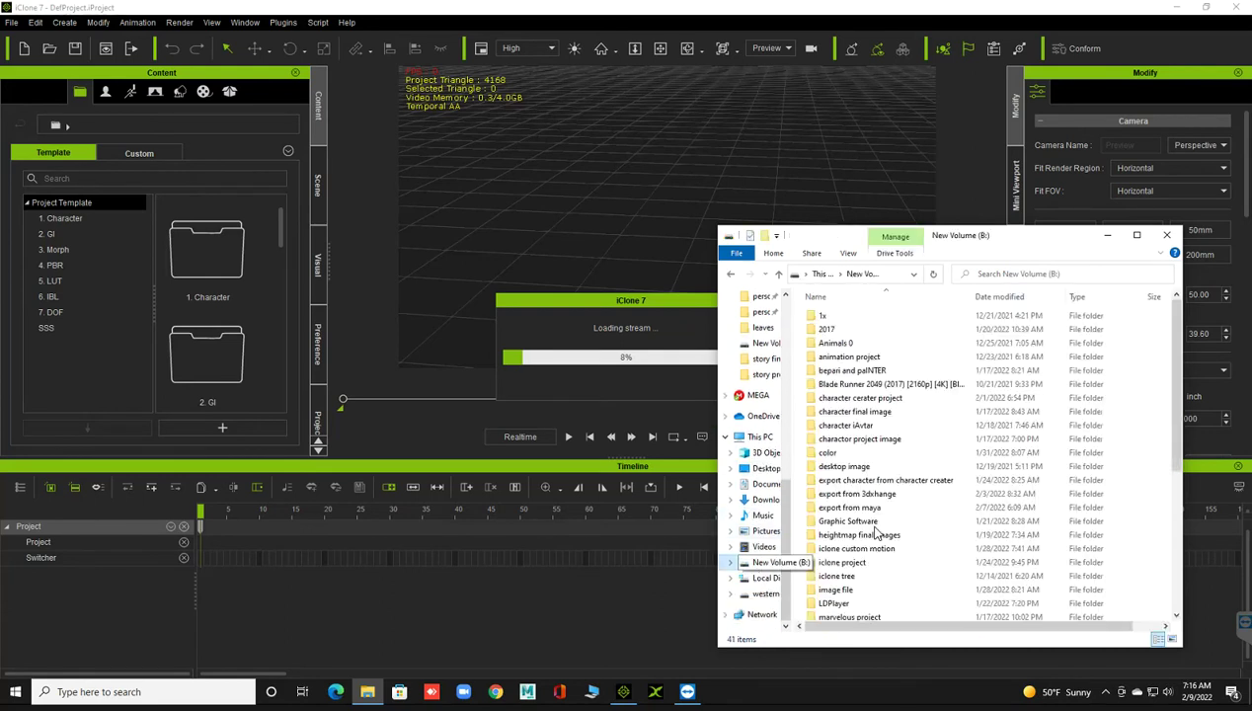
scroll(894, 532, down, 5)
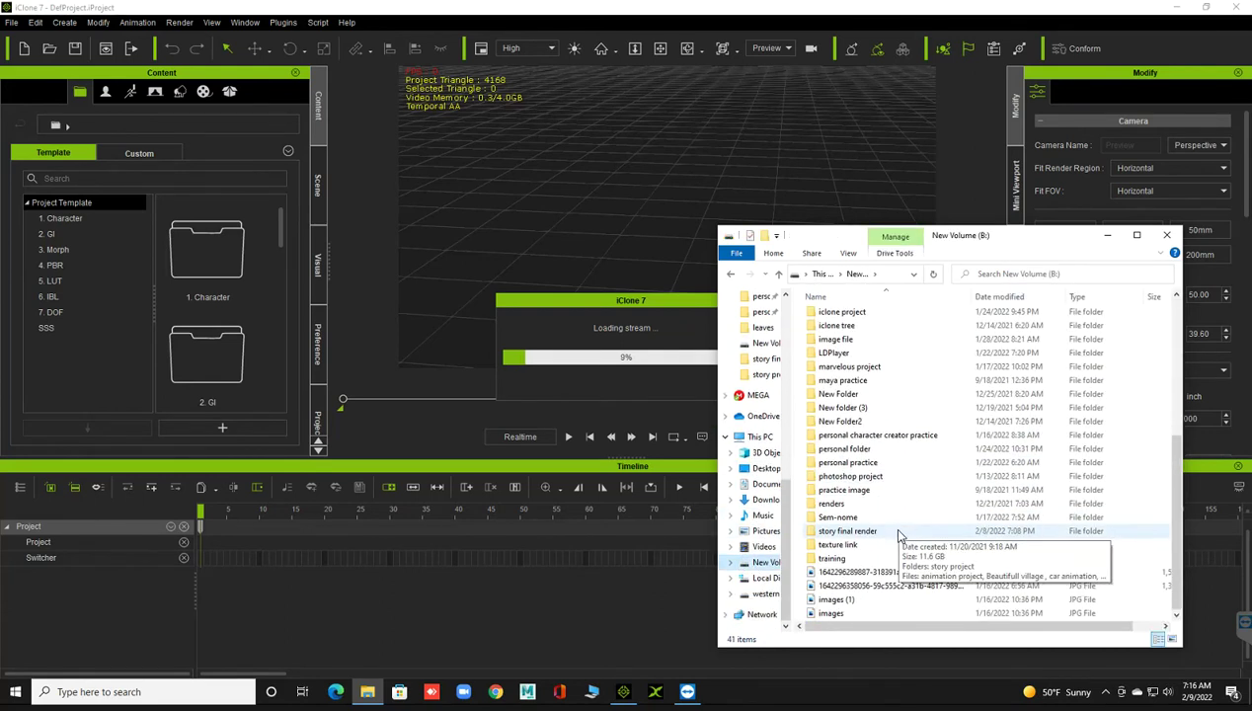
double_click(888, 531)
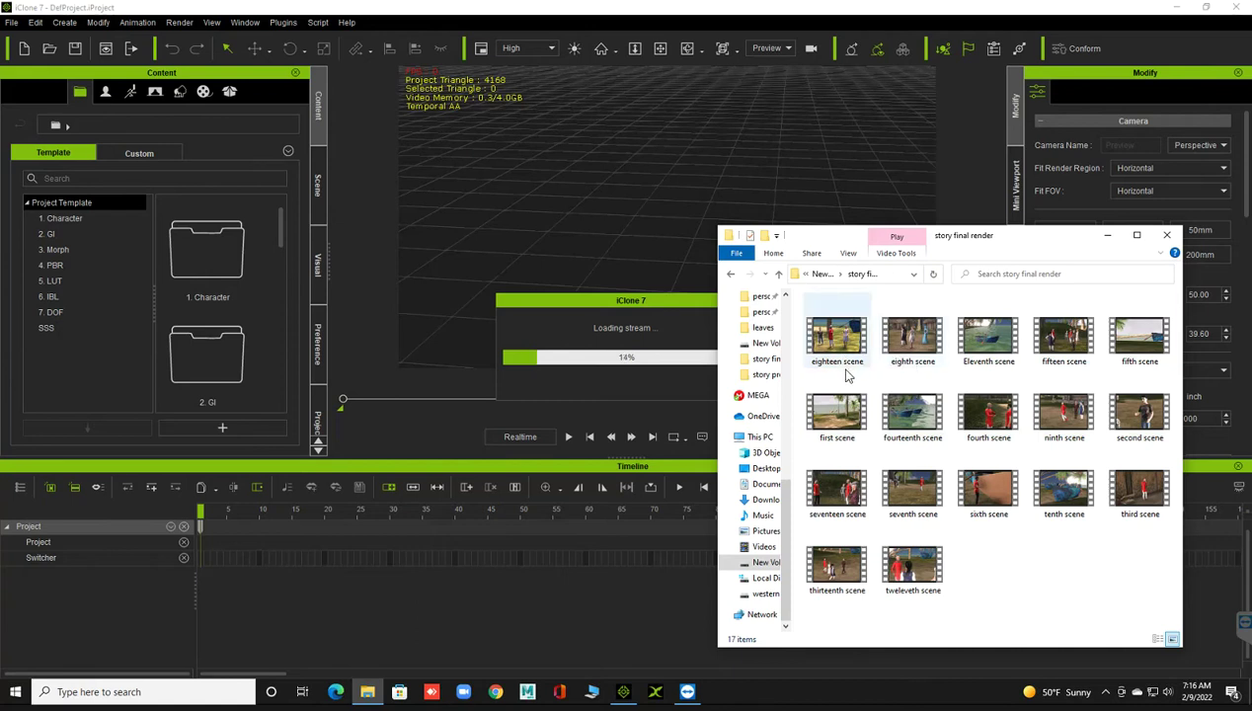
- Watch the 'eighteen scene' video full screen, close the player, and dismiss iClone's license error
double_click(836, 341)
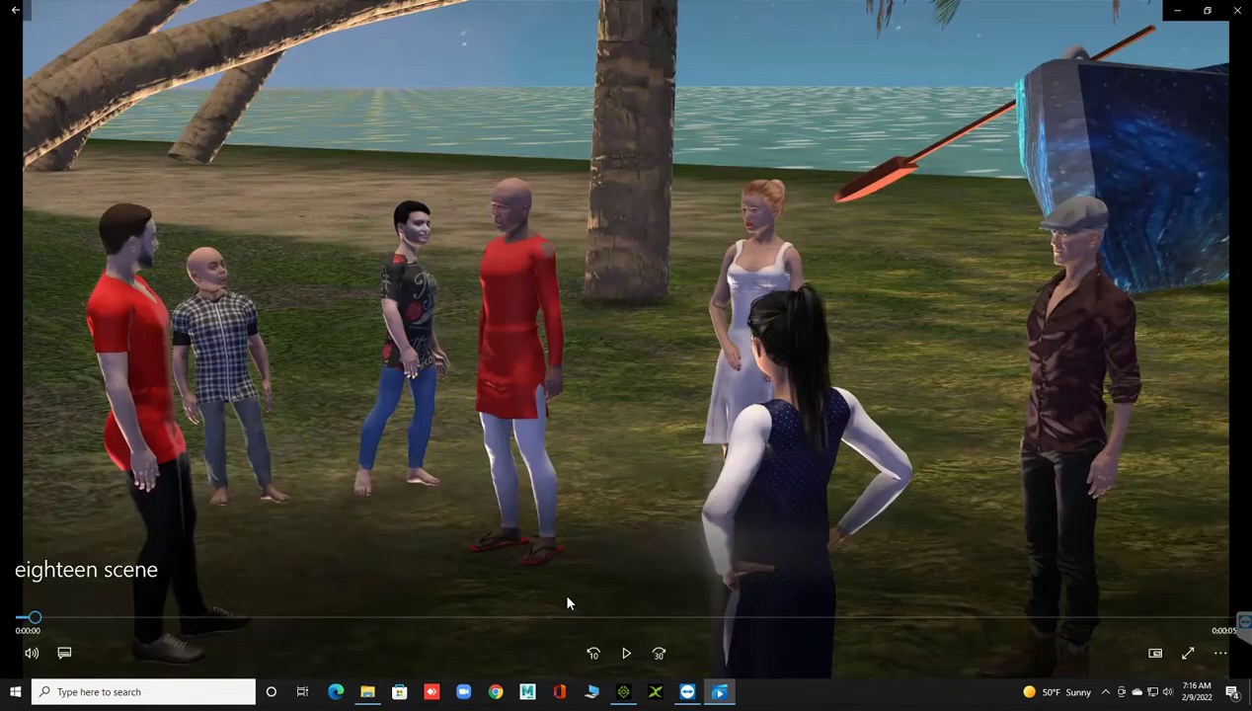
double_click(559, 590)
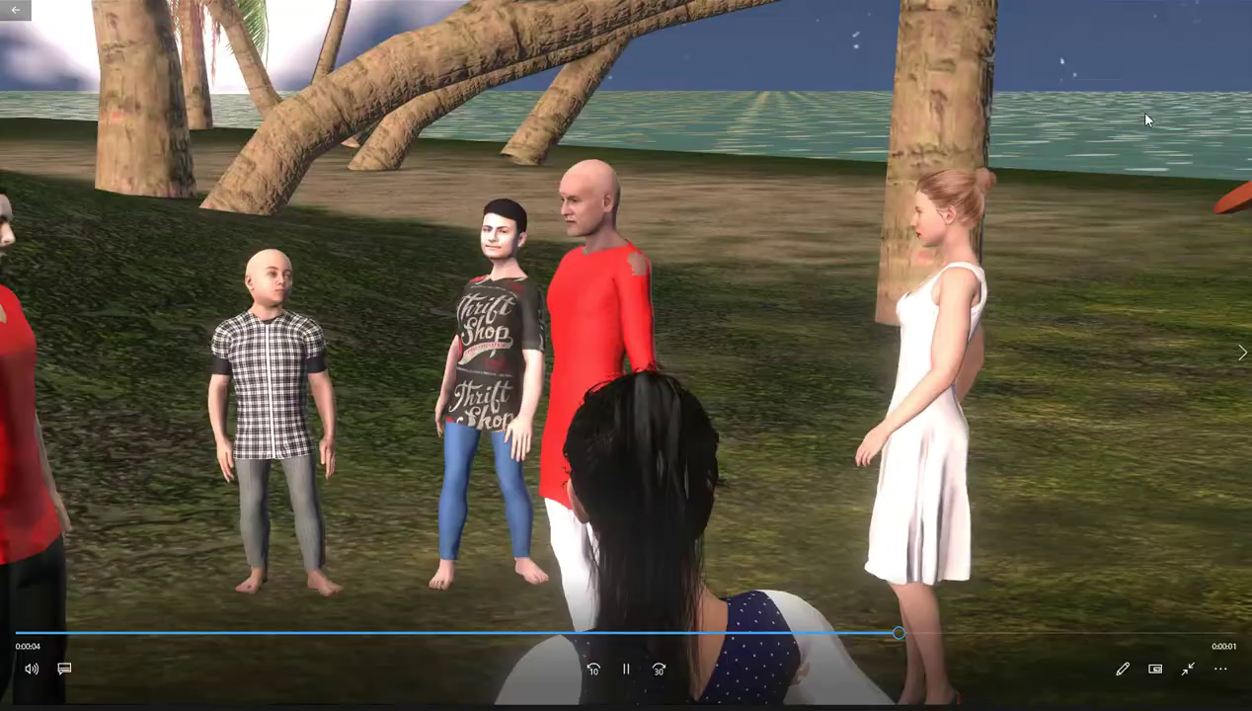
double_click(1134, 110)
click(1239, 11)
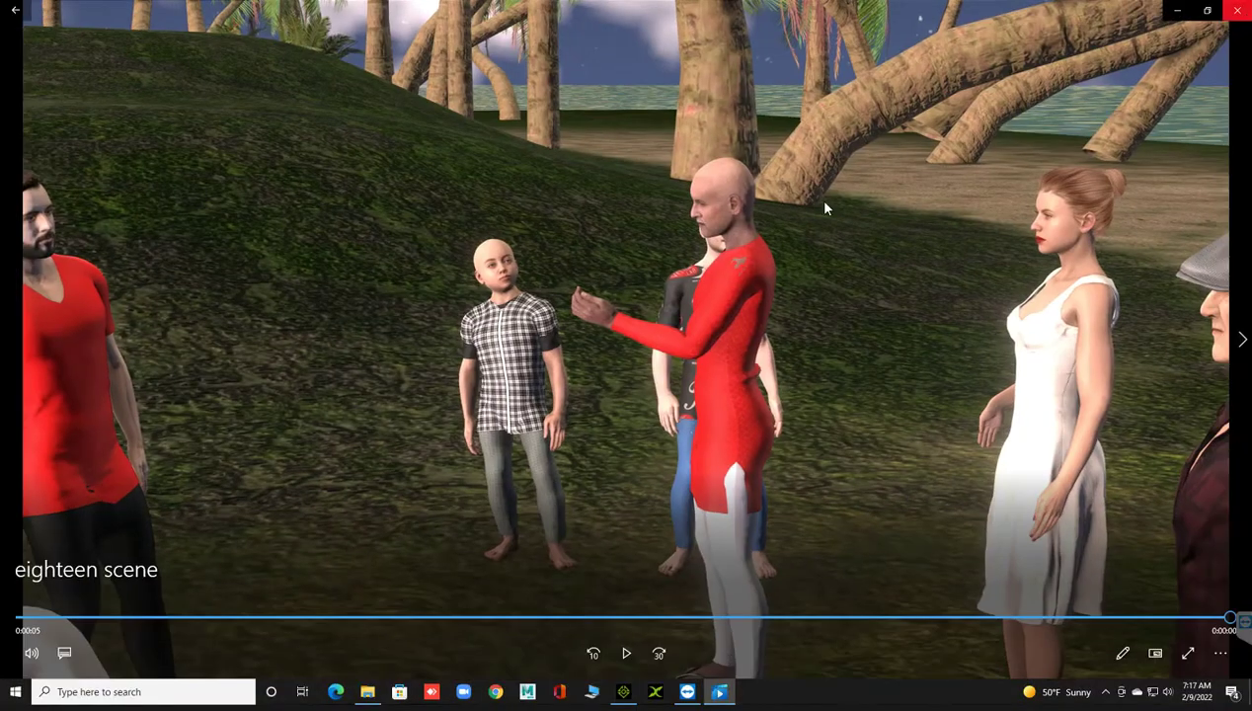
click(693, 373)
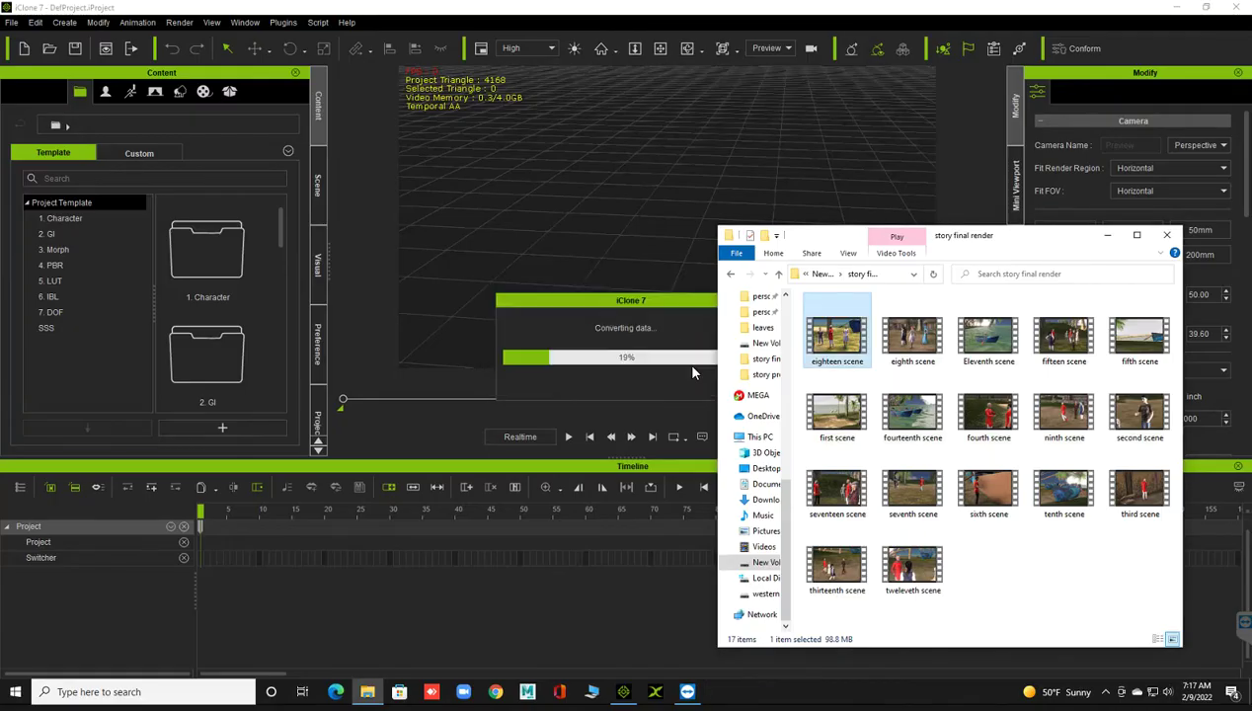
- Open the first notebook JPG from New Volume (B:) in Photos, always using Photos, maximized
click(764, 567)
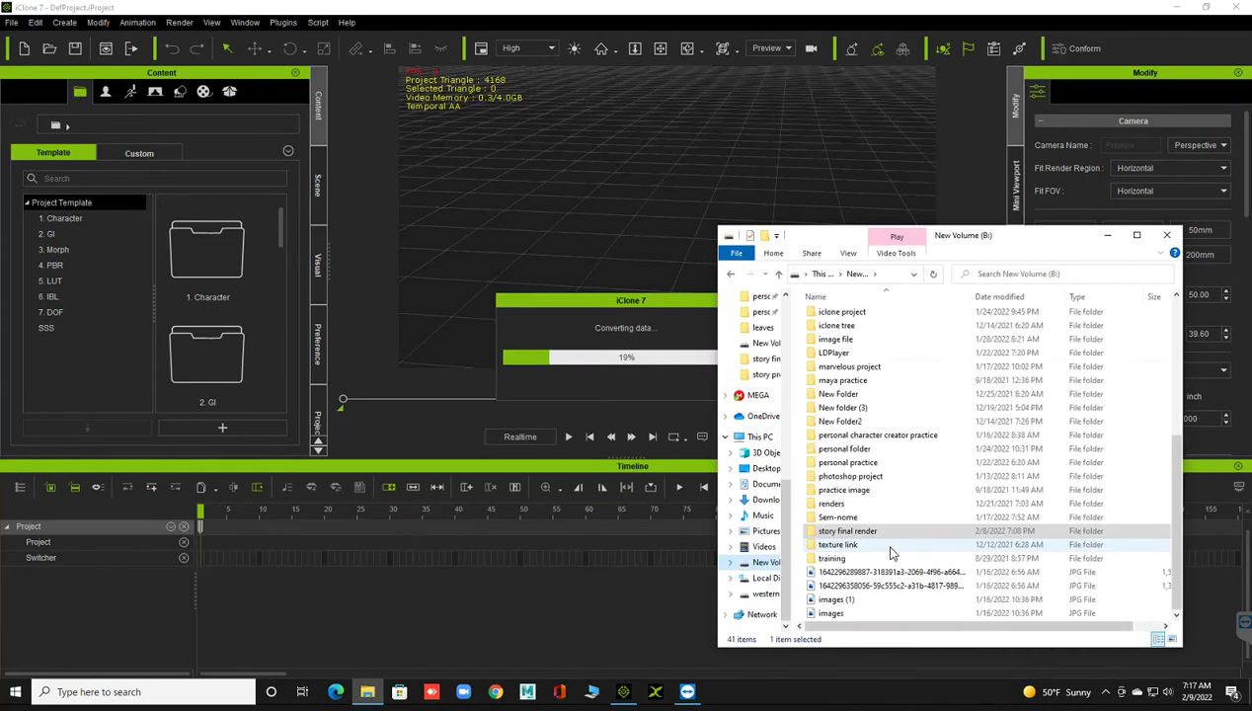
click(886, 574)
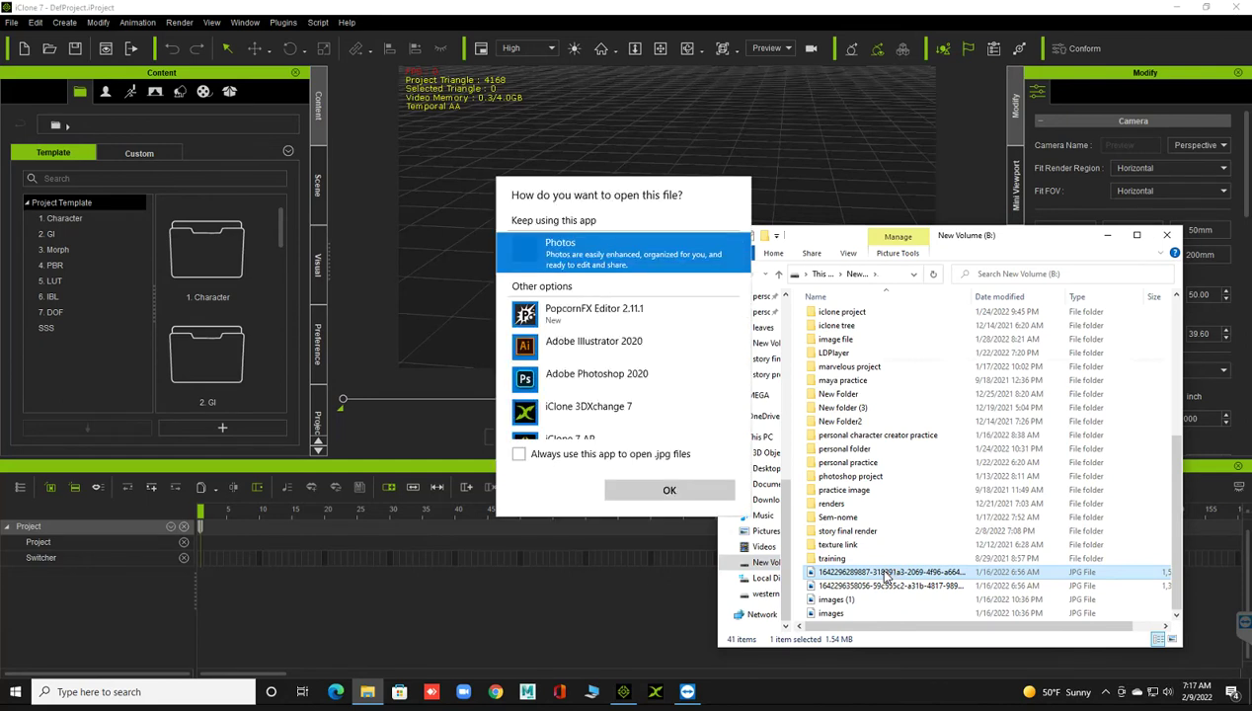
click(543, 456)
click(652, 489)
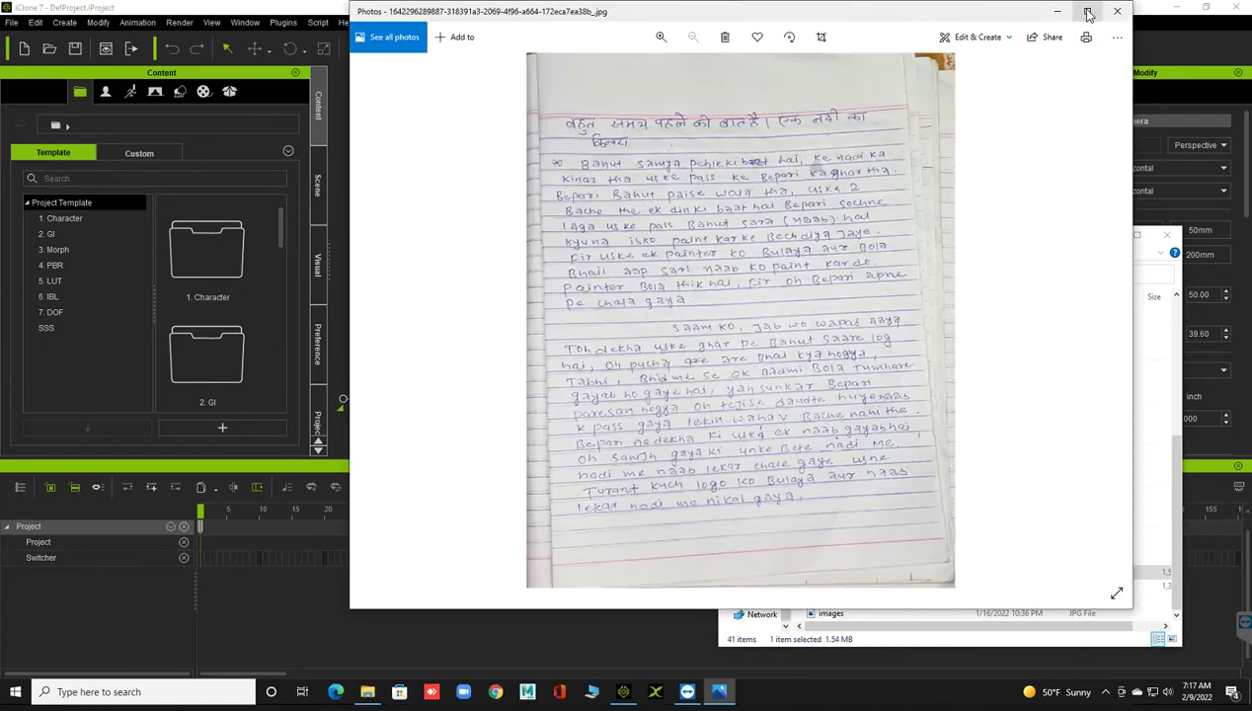
click(1087, 11)
click(1230, 348)
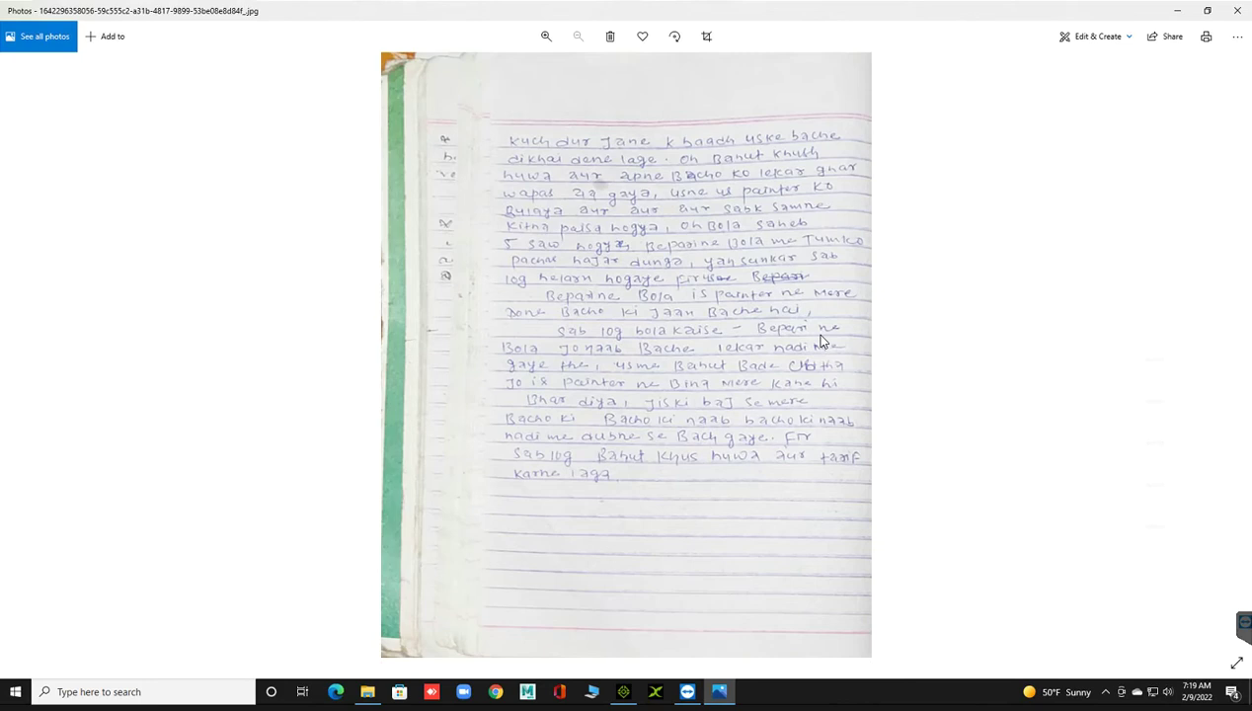
- Zoom in and out on the second notebook page, then minimize Photos
scroll(679, 347, up, 1)
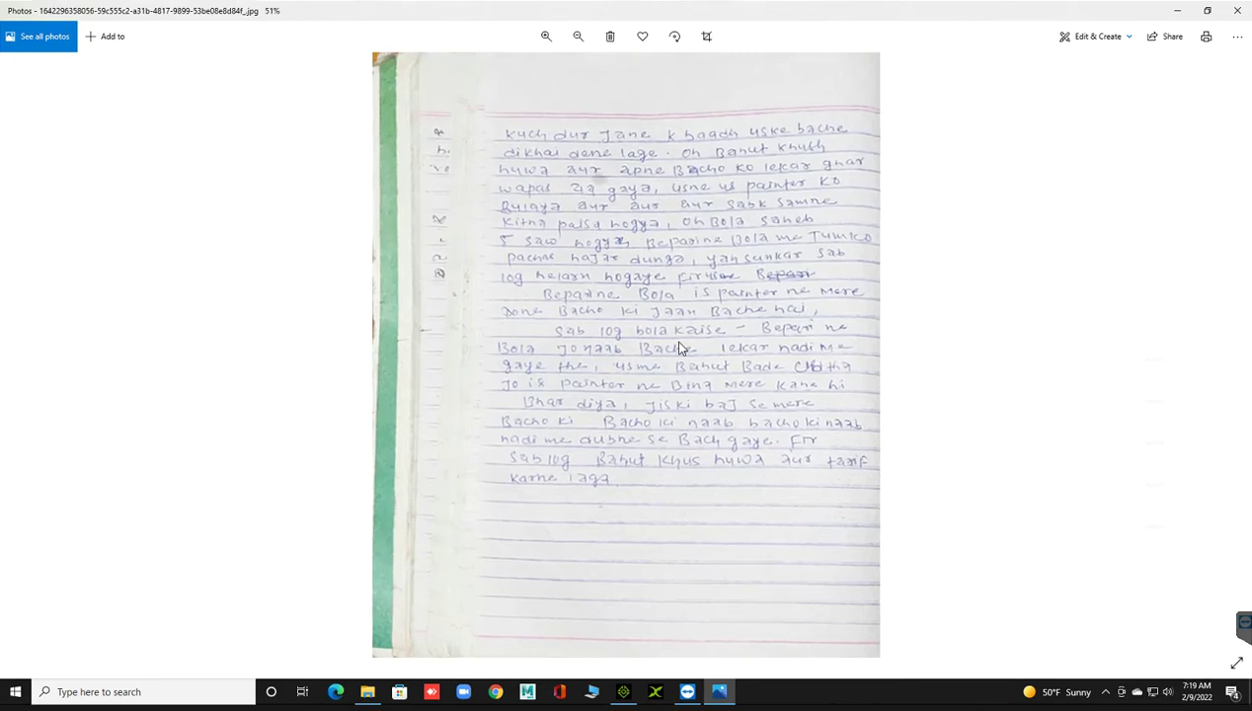
scroll(680, 348, down, 1)
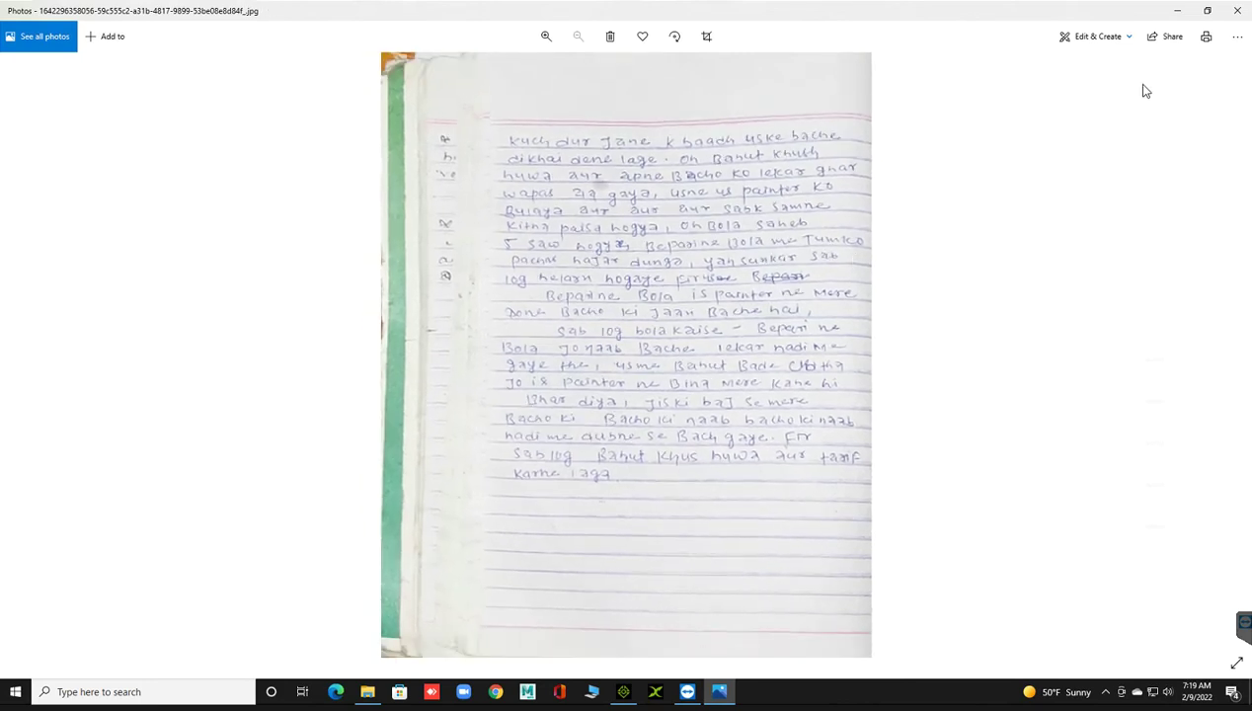
click(1178, 19)
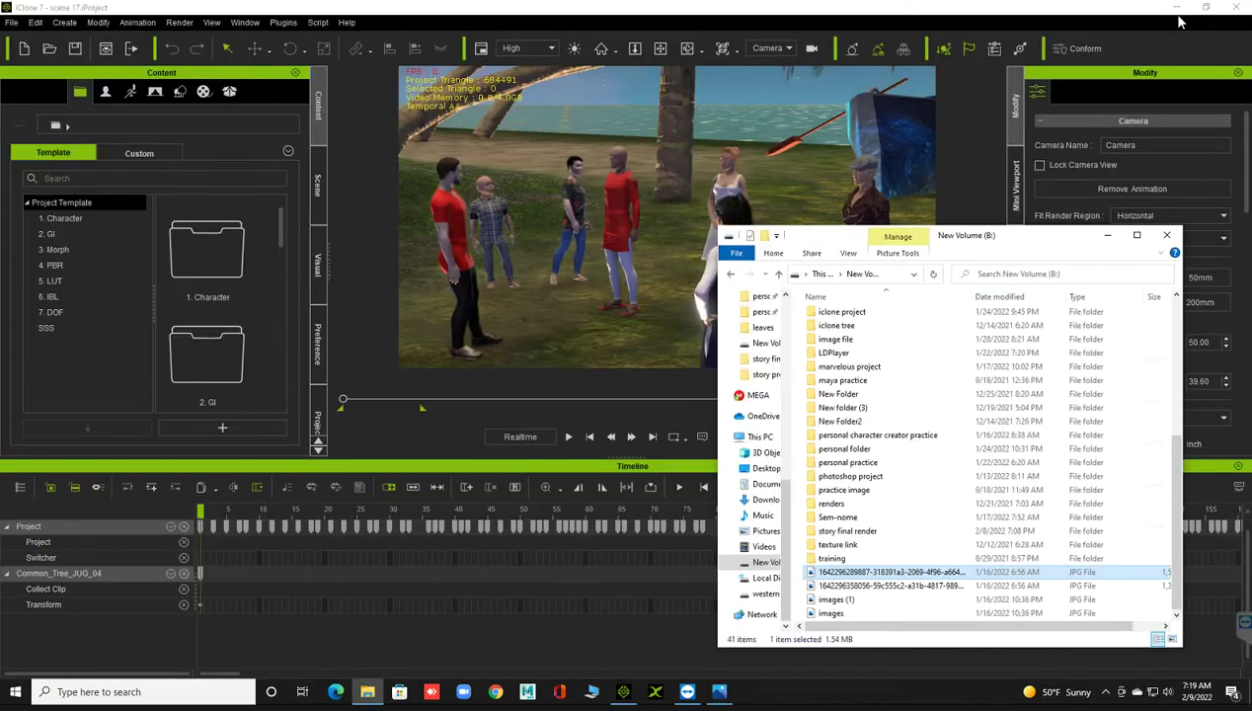
- Hide File Explorer, play the scene 17 animation, and return to frame 1
click(1107, 235)
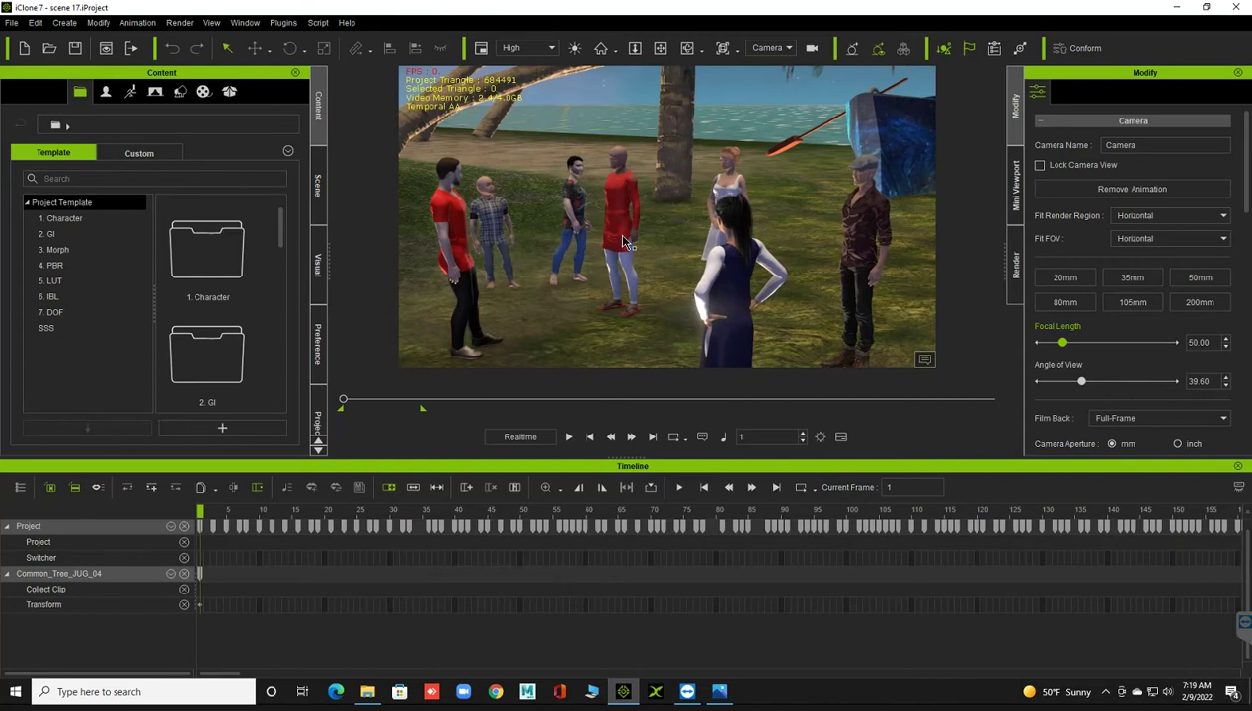
key(space)
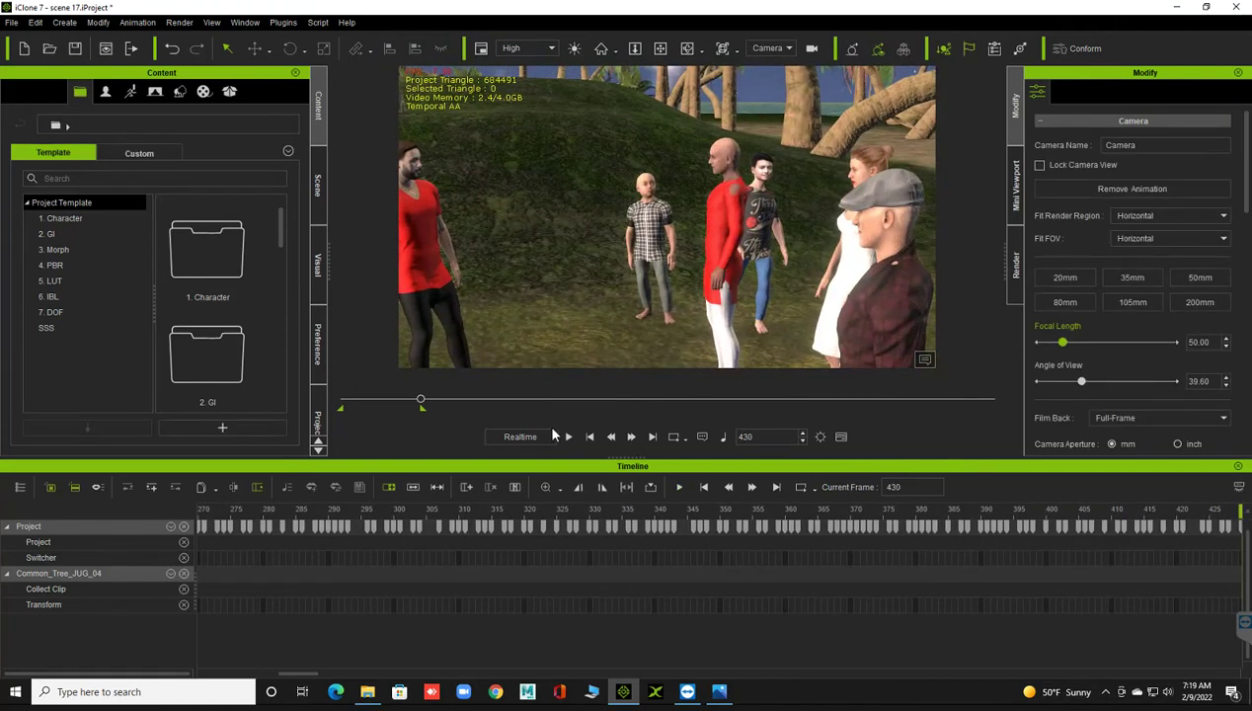
click(704, 487)
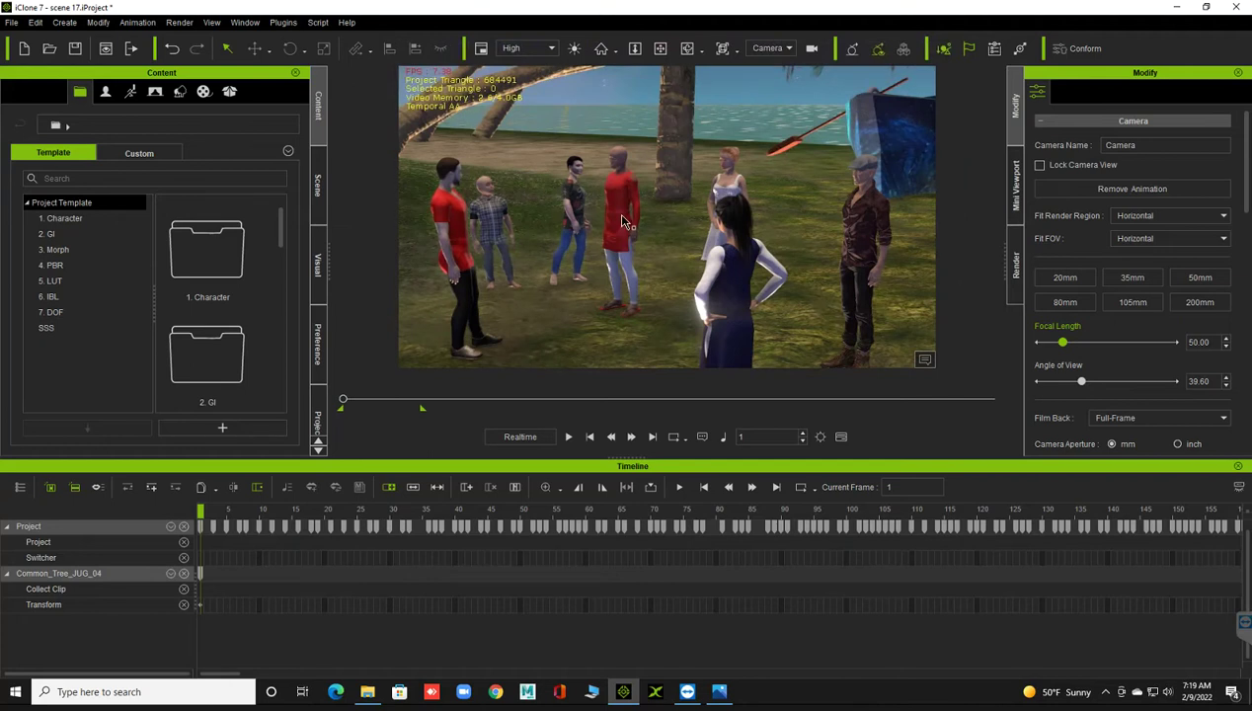
- Remove the object animation from the middle and left red-shirt characters
click(622, 221)
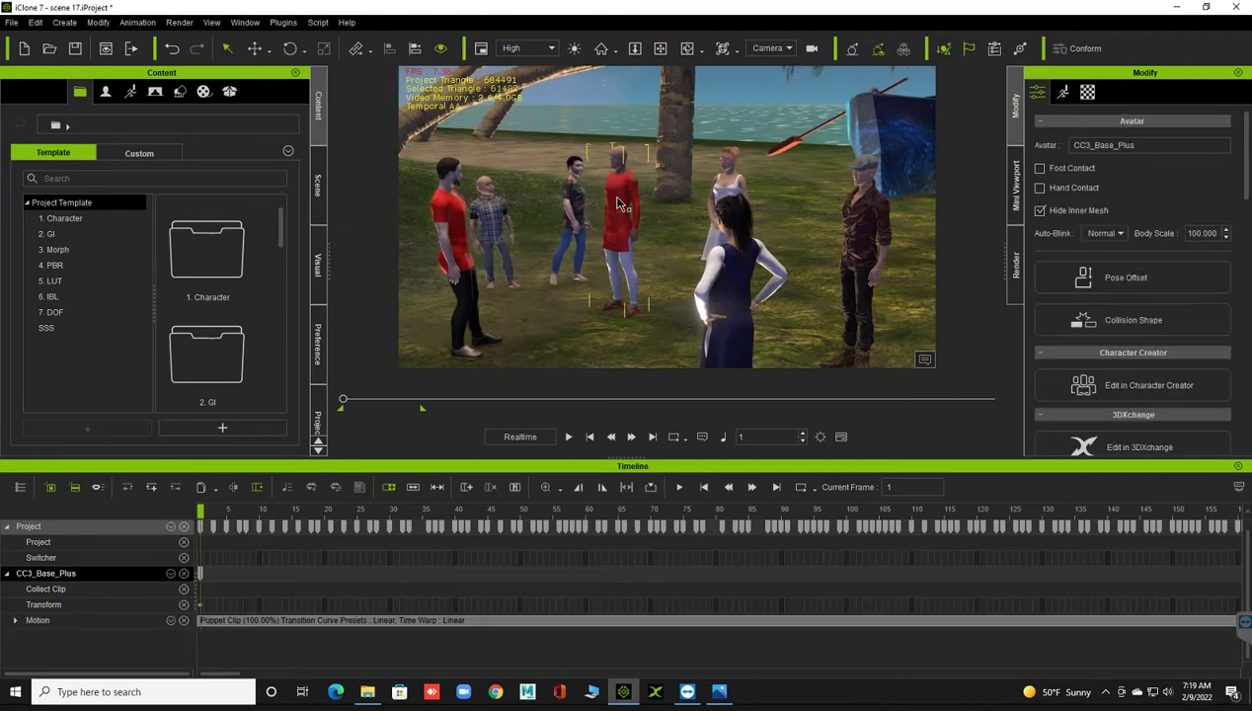
right_click(619, 199)
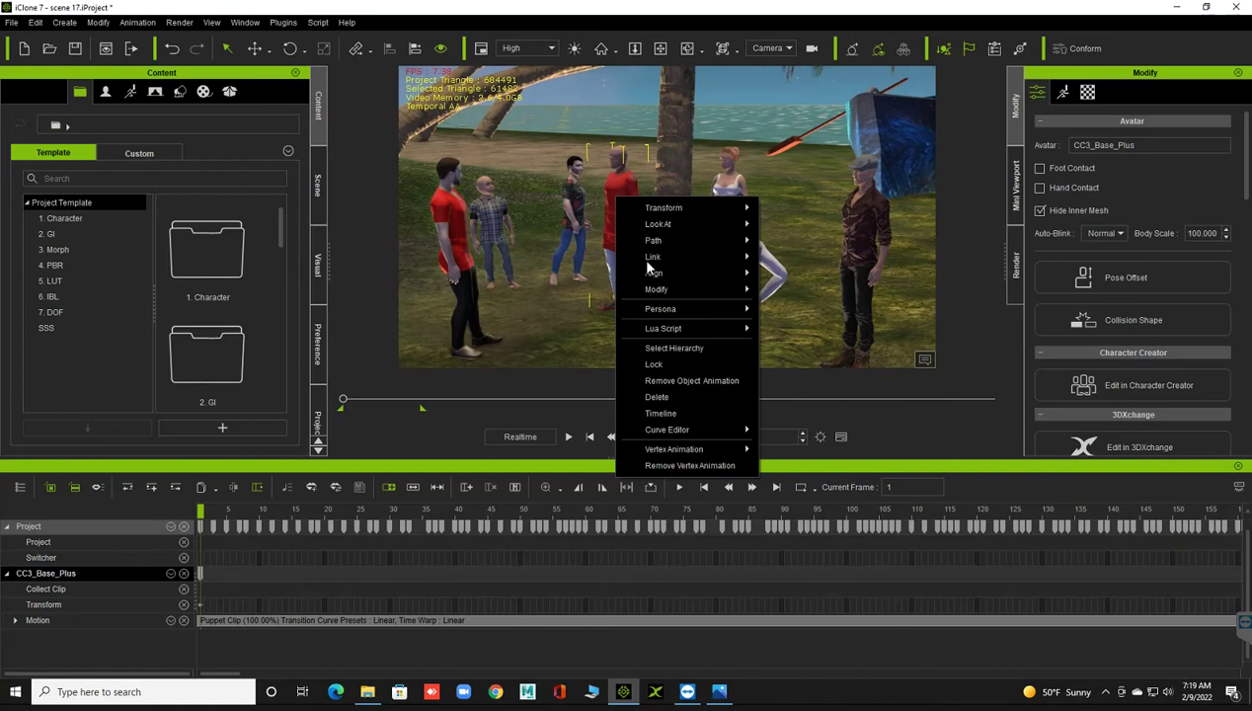
click(682, 381)
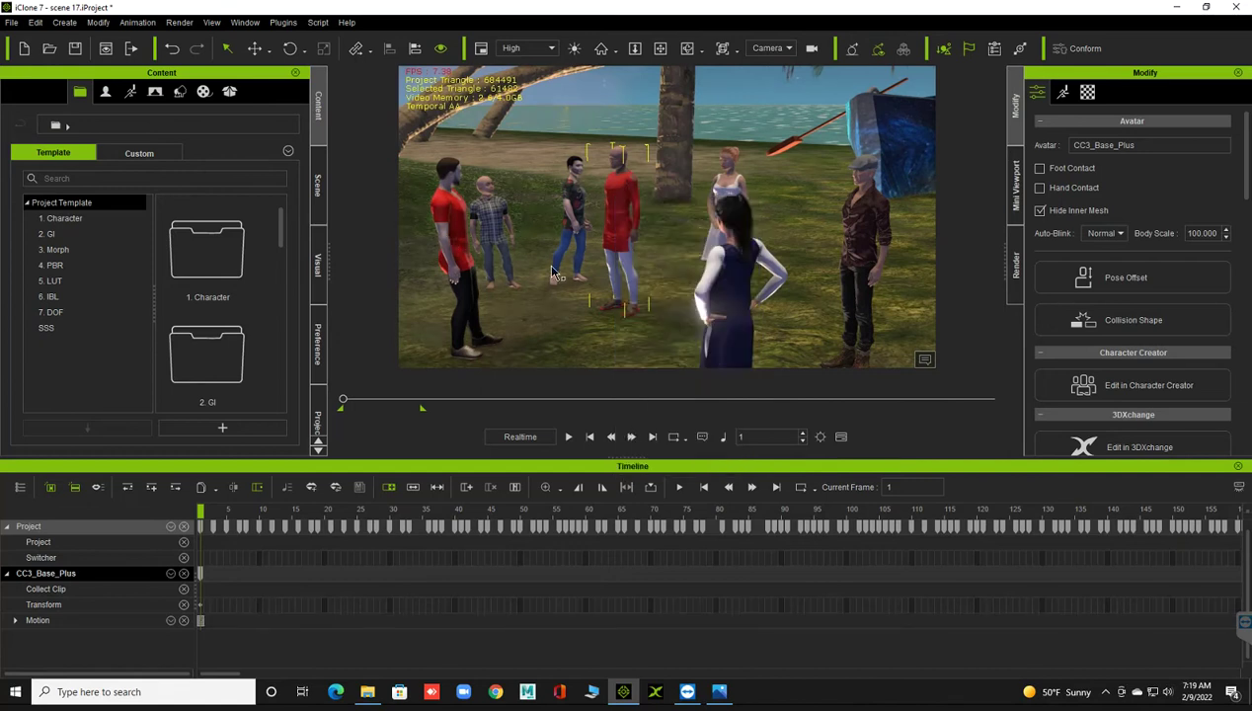
click(461, 230)
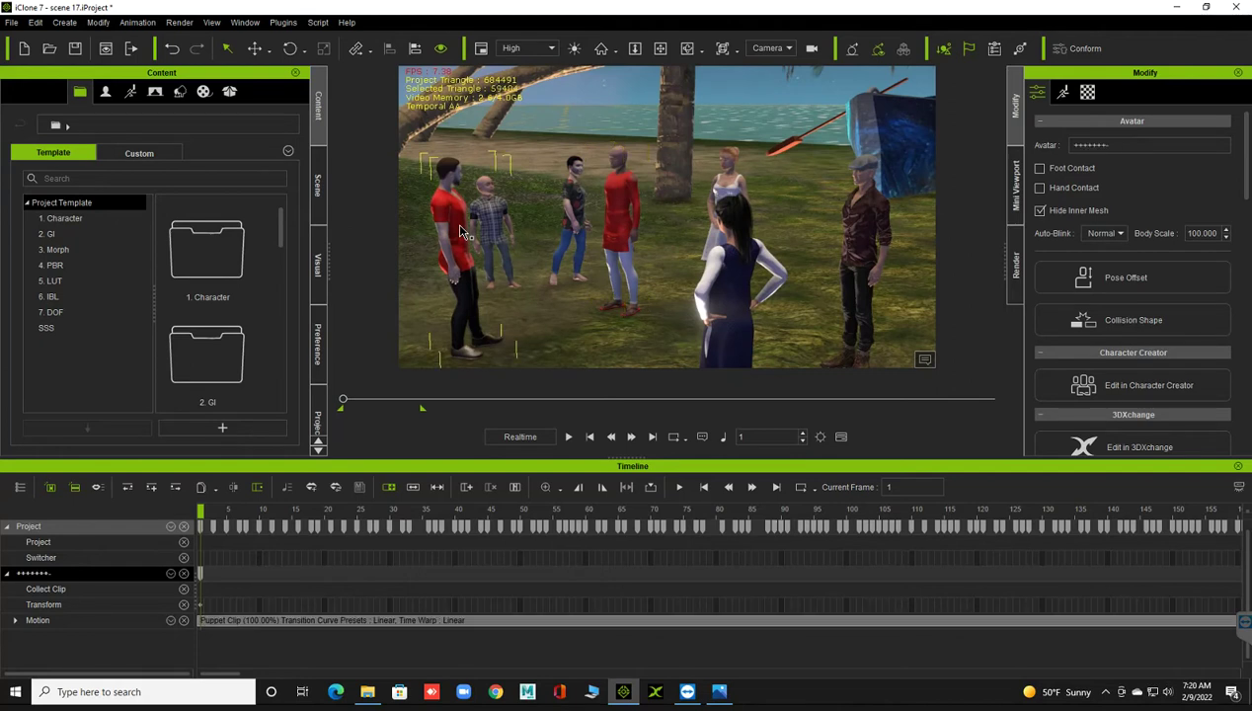
right_click(461, 227)
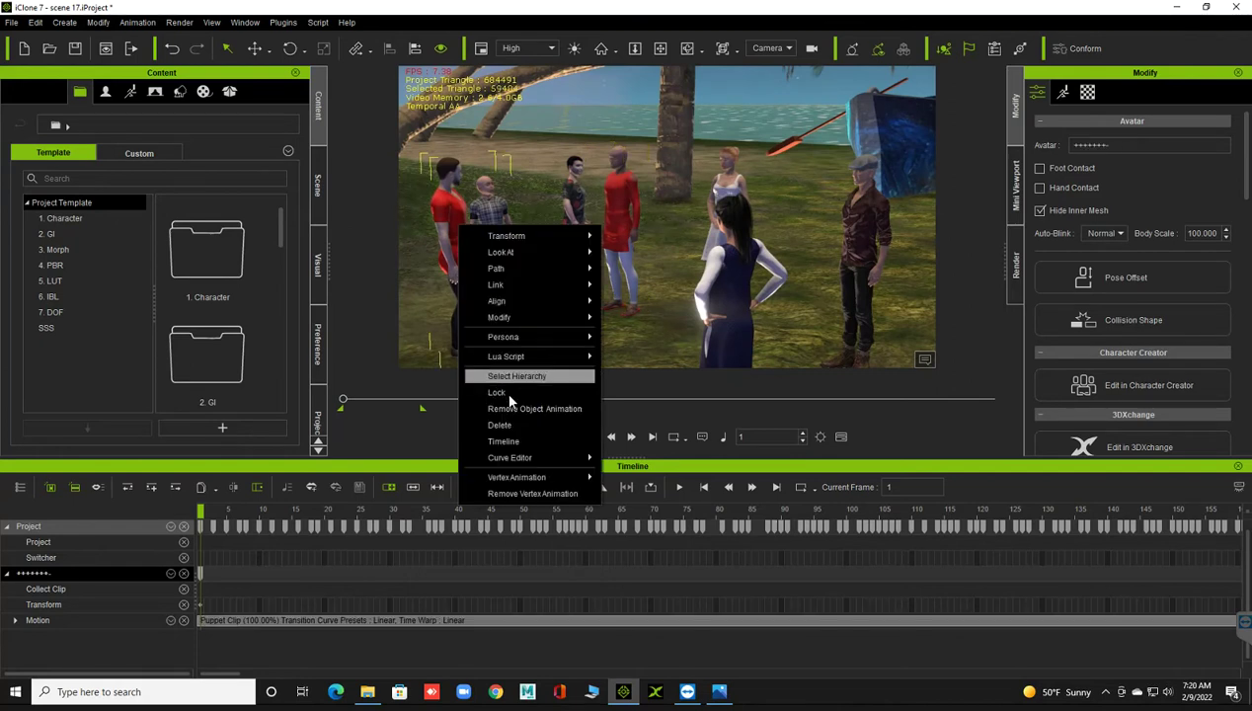
click(479, 413)
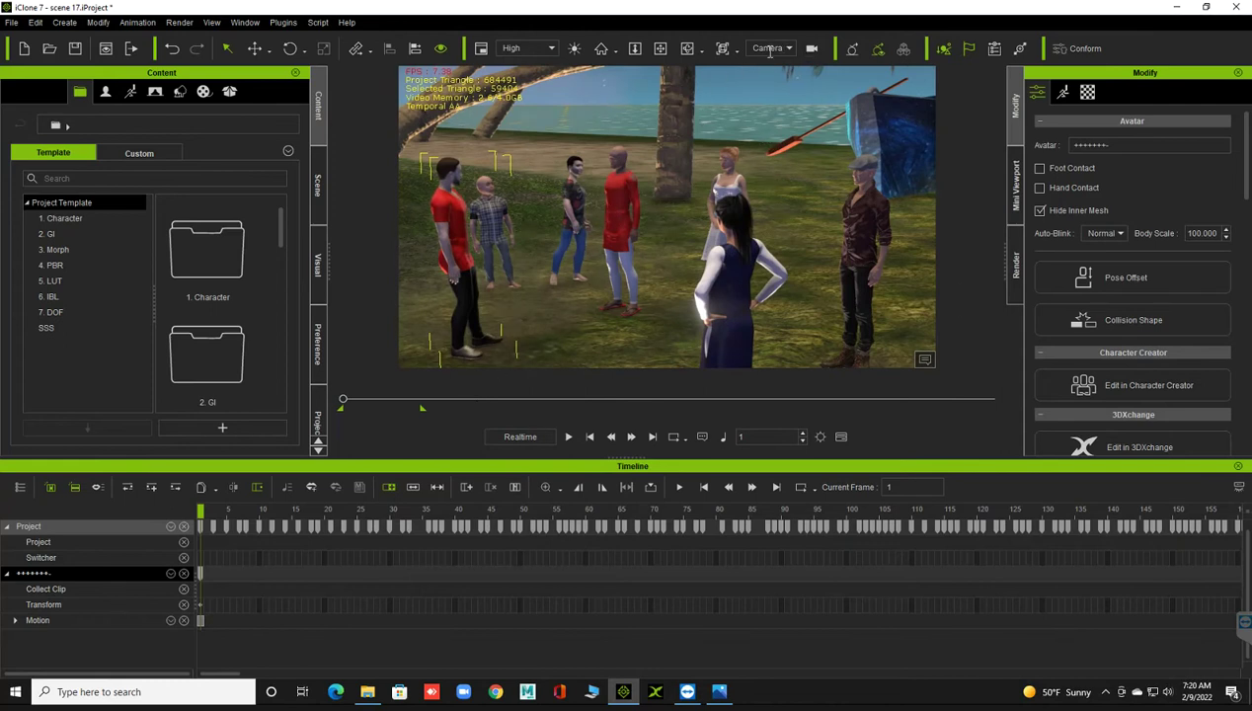
- Switch the viewport to the Preview camera and show the Scene object tree
click(768, 48)
click(776, 62)
click(314, 192)
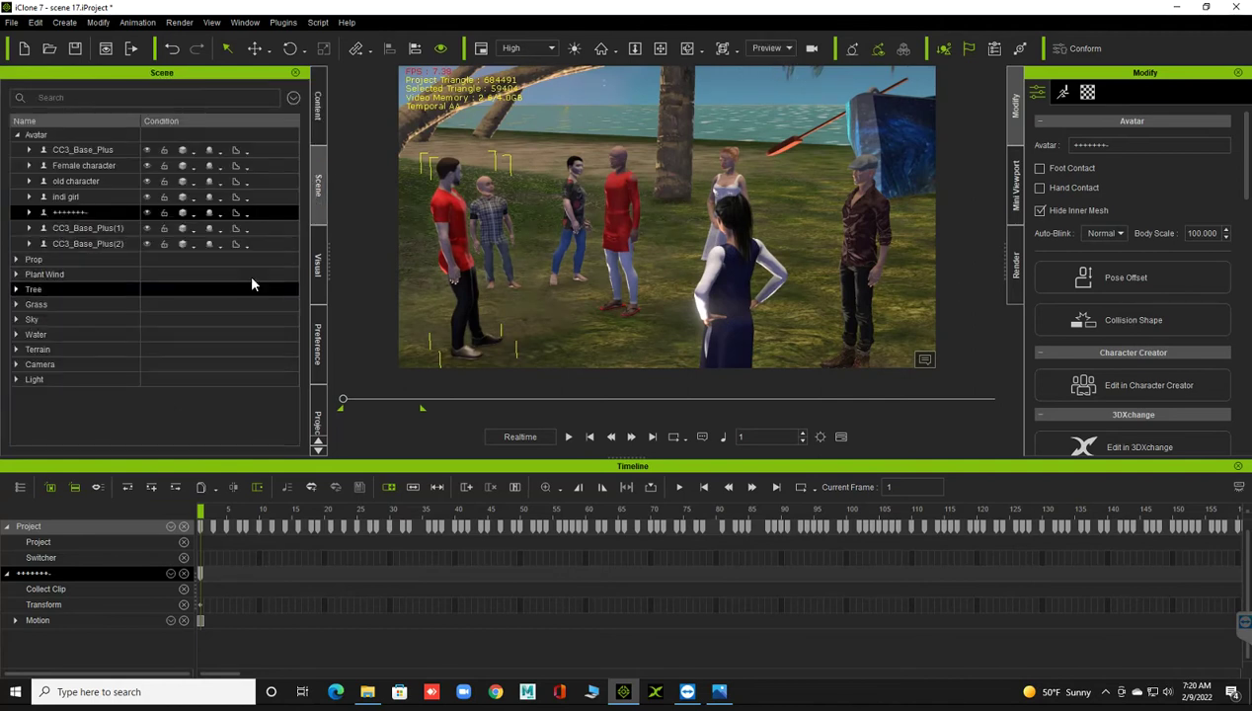
- Save the project as 'scene 18', then expand the Light group and select the camera
click(7, 24)
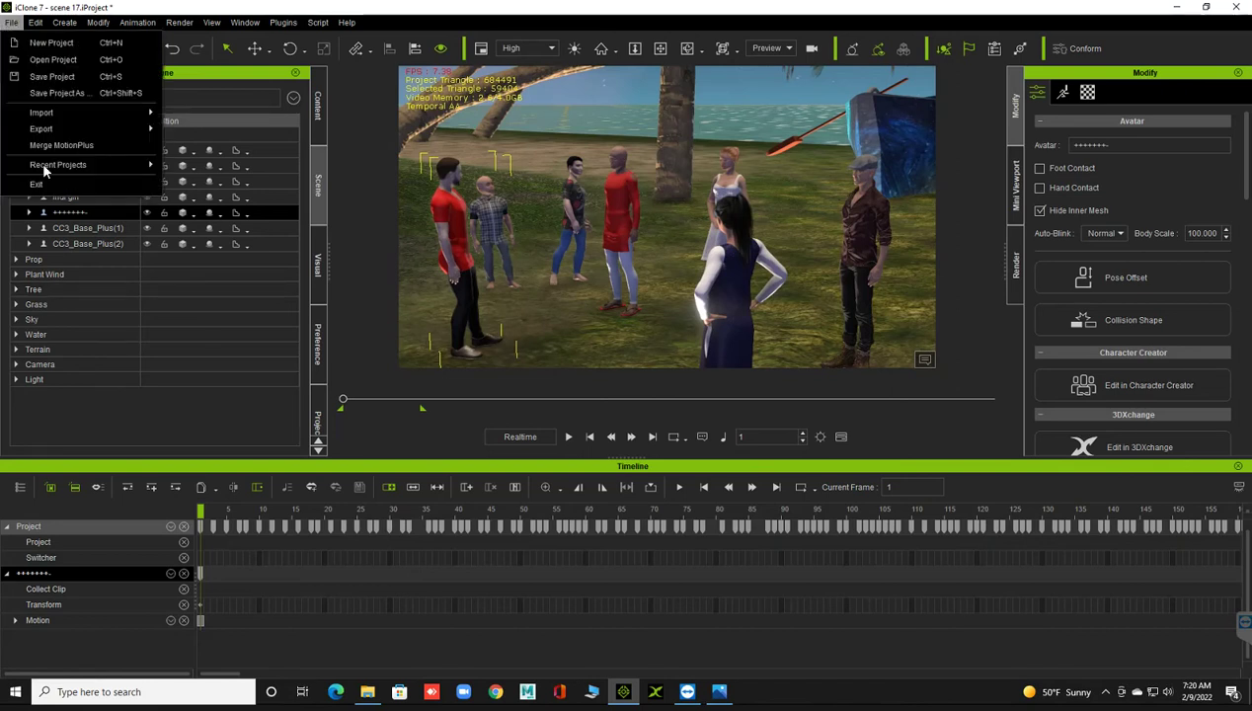
click(39, 94)
click(421, 515)
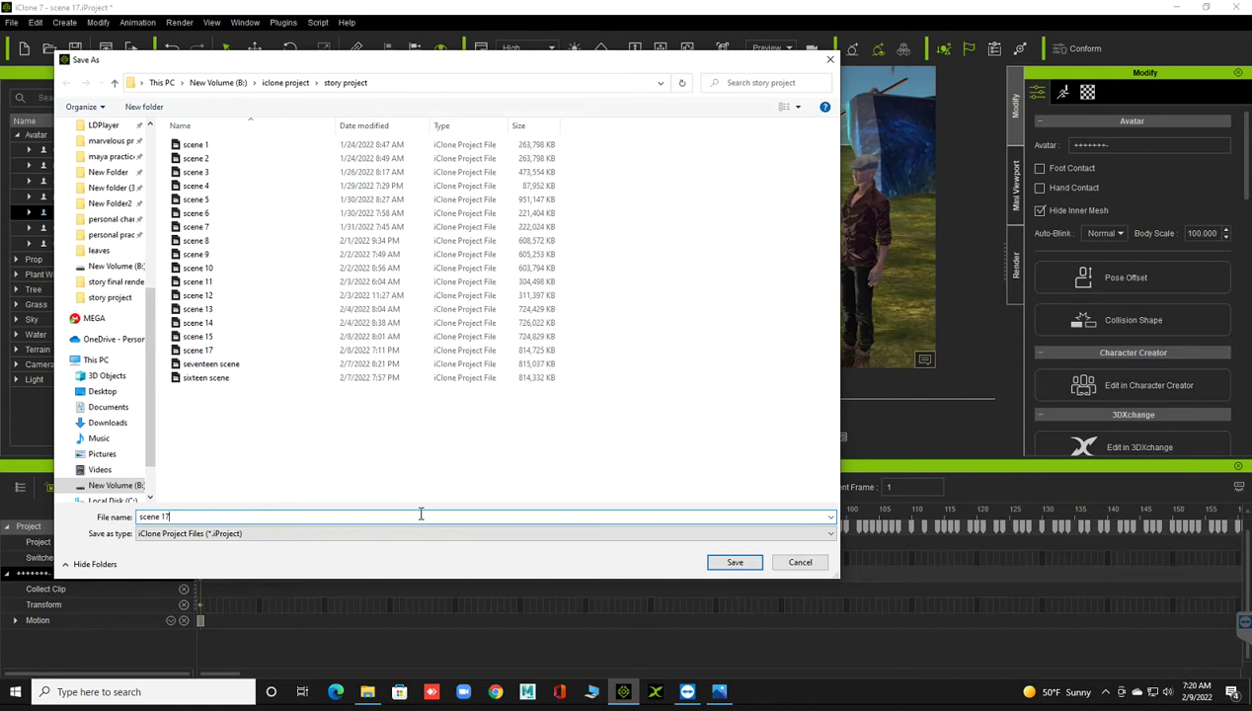
key(BackSpace)
text(8)
key(Return)
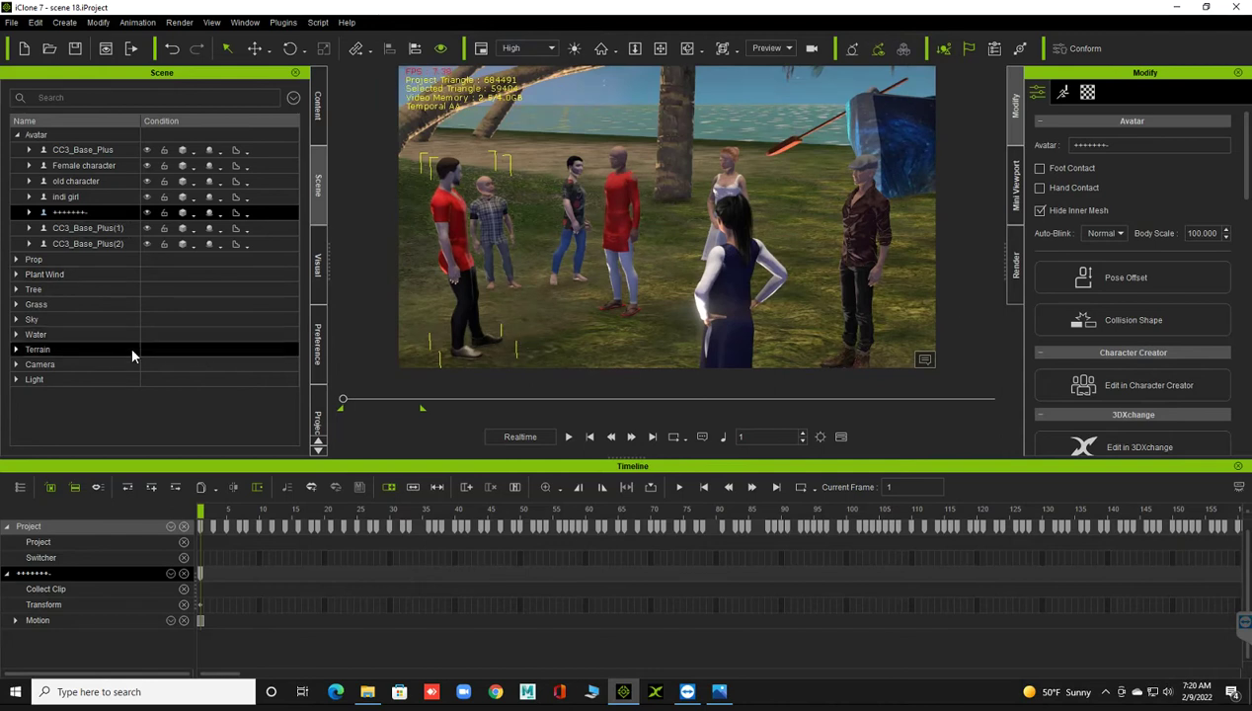
click(92, 373)
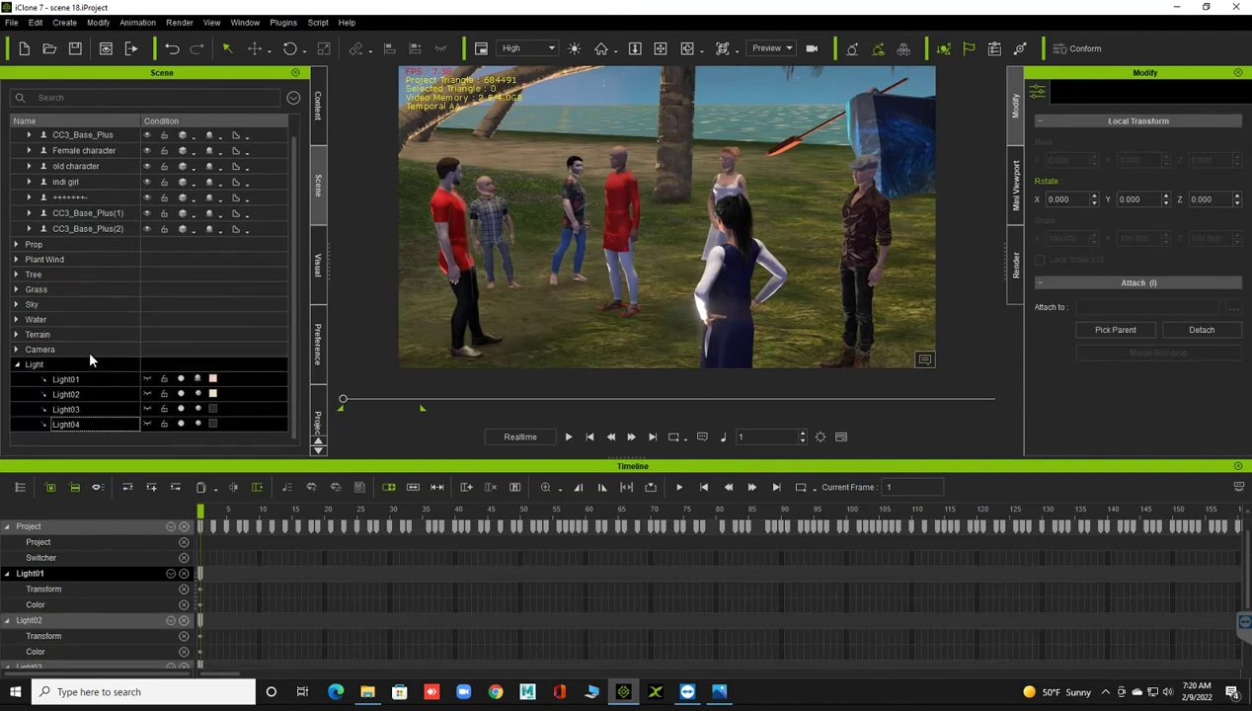
click(88, 349)
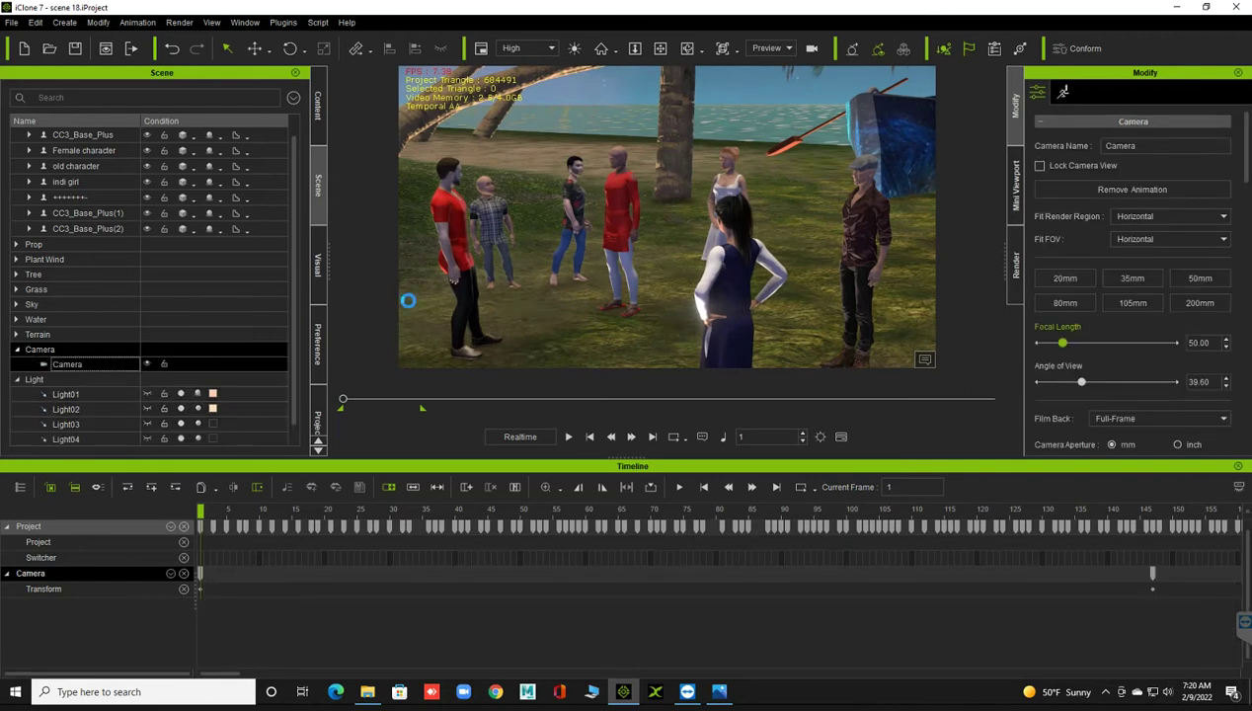
- Delete the extra camera, select the CC3_Base_Plus character, and open its Motion settings
key(Delete)
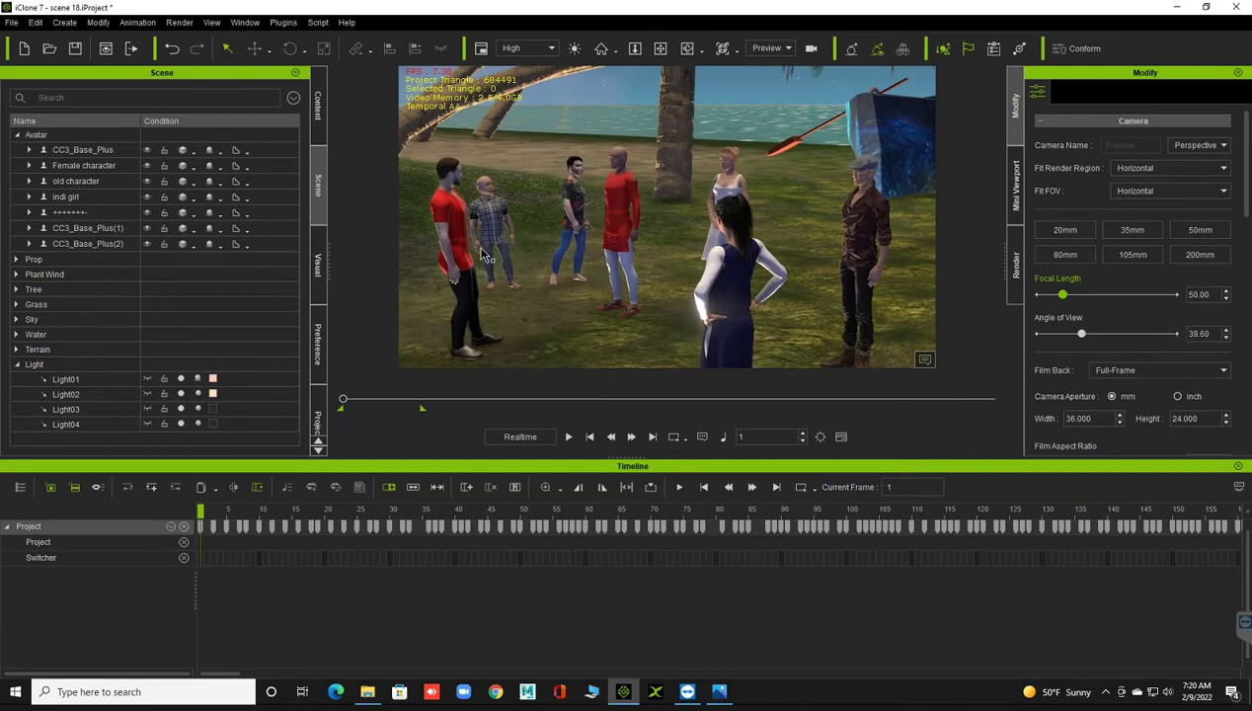
click(494, 288)
mouse_move(536, 280)
right_down()
mouse_move(581, 253)
mouse_move(607, 199)
mouse_move(568, 250)
right_up()
click(628, 167)
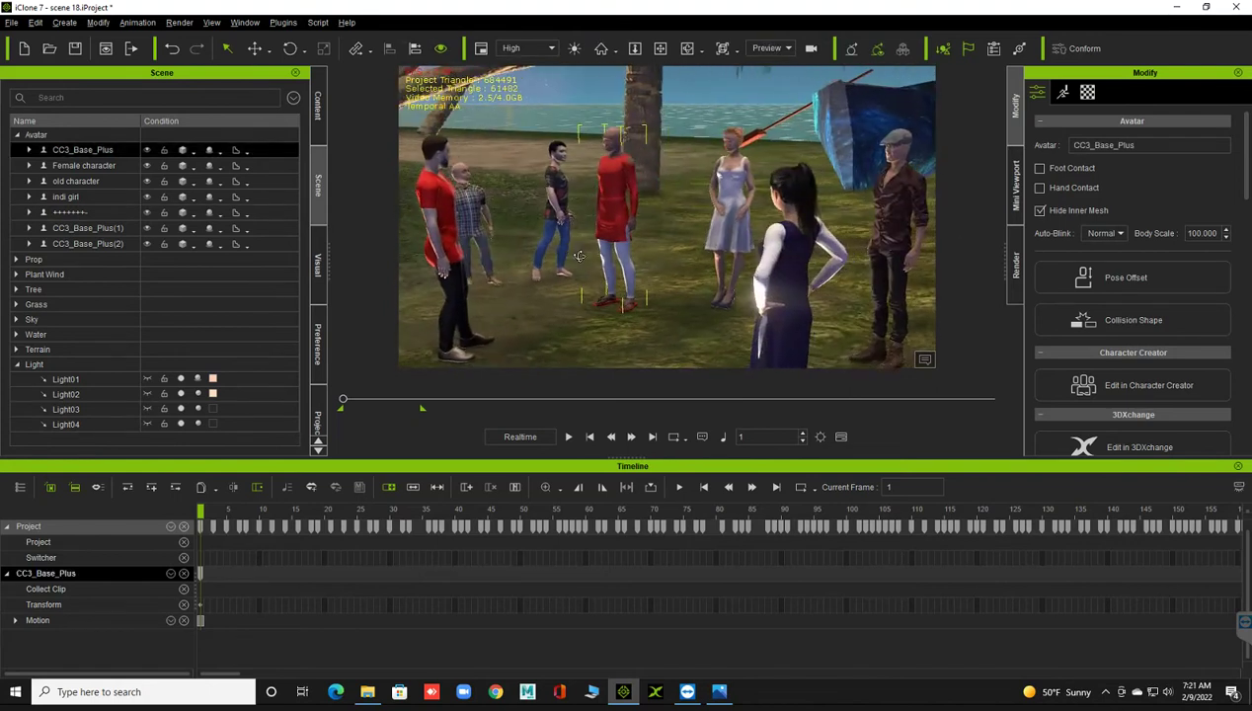
right_drag(569, 250, 582, 258)
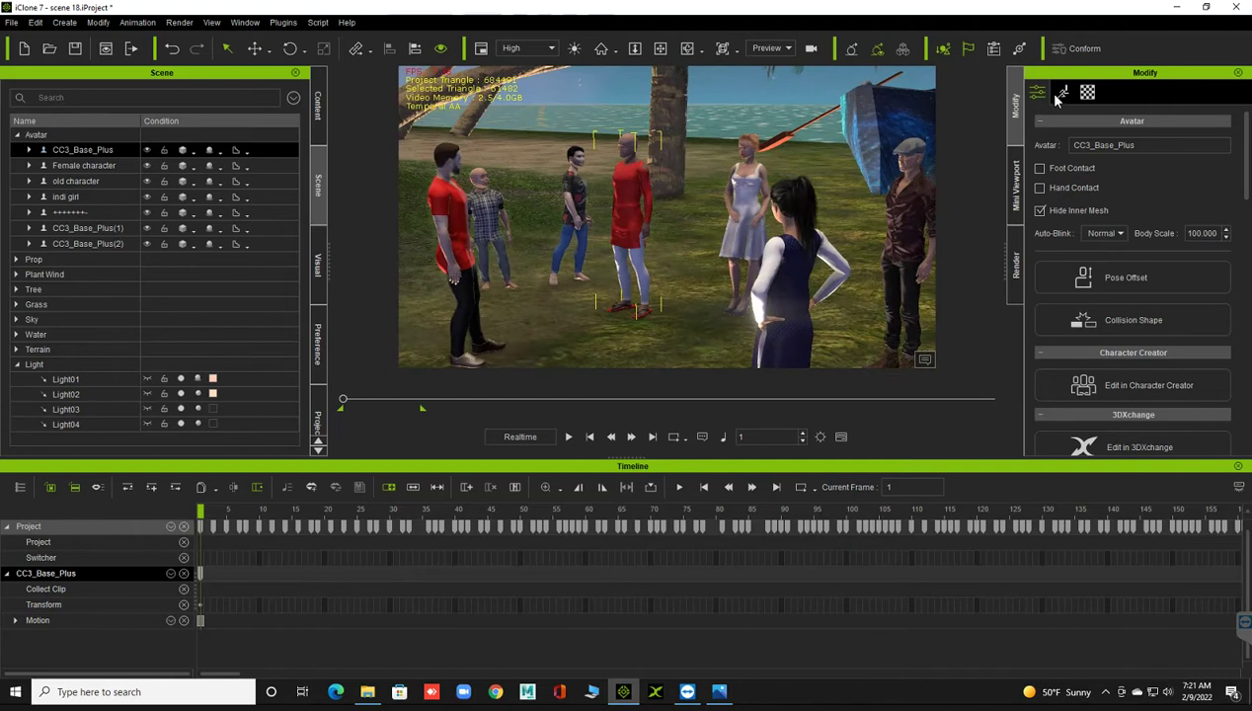
click(1061, 93)
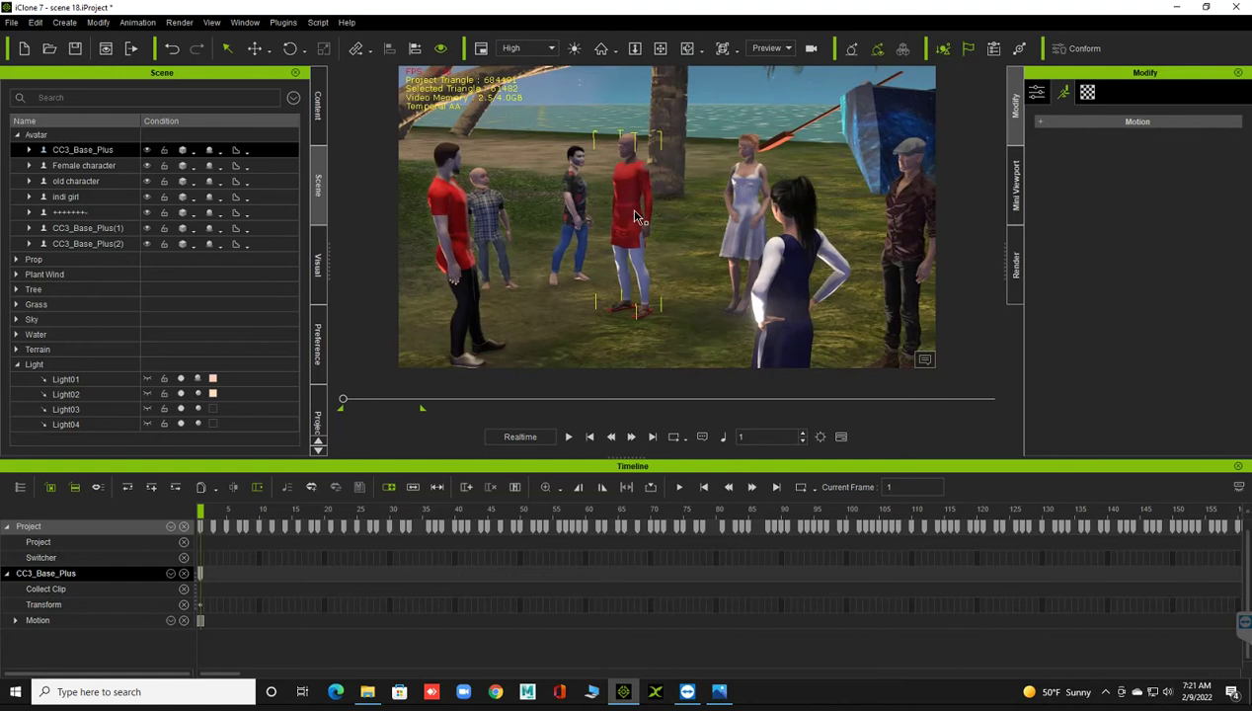
right_drag(637, 217, 629, 211)
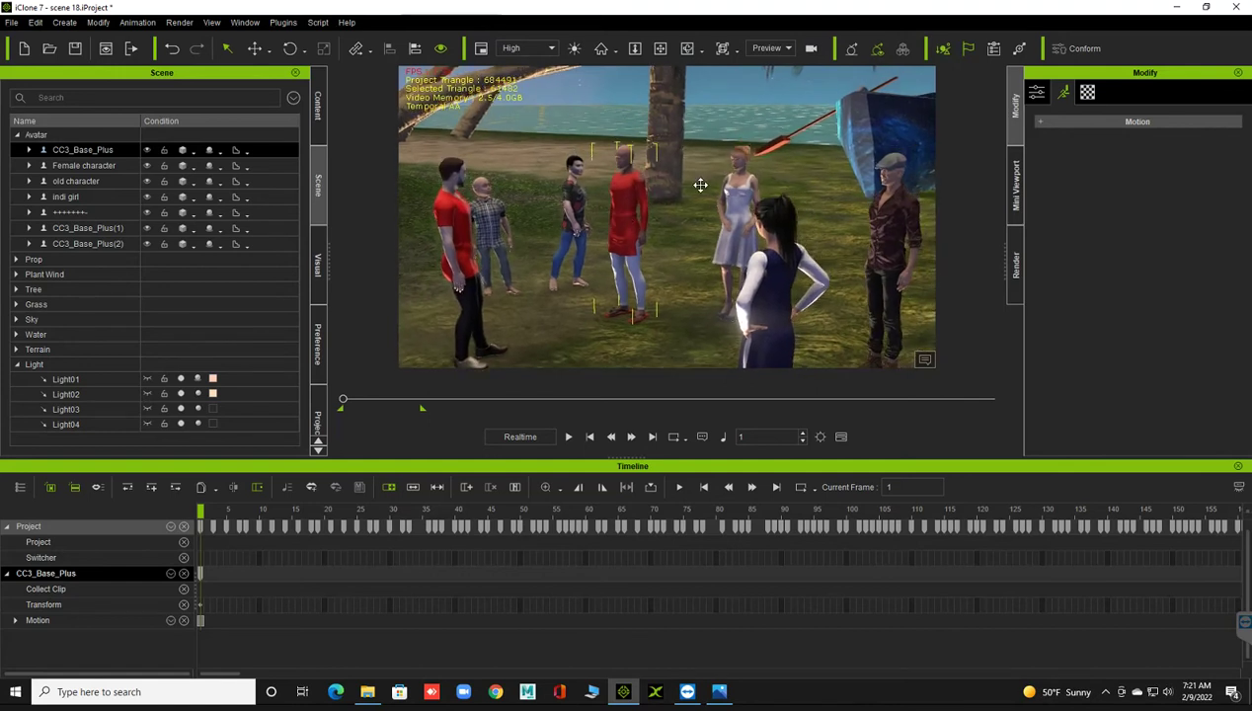
- Open the Motion Puppet from the character's Motion tools and nudge its panel down-right
click(1039, 122)
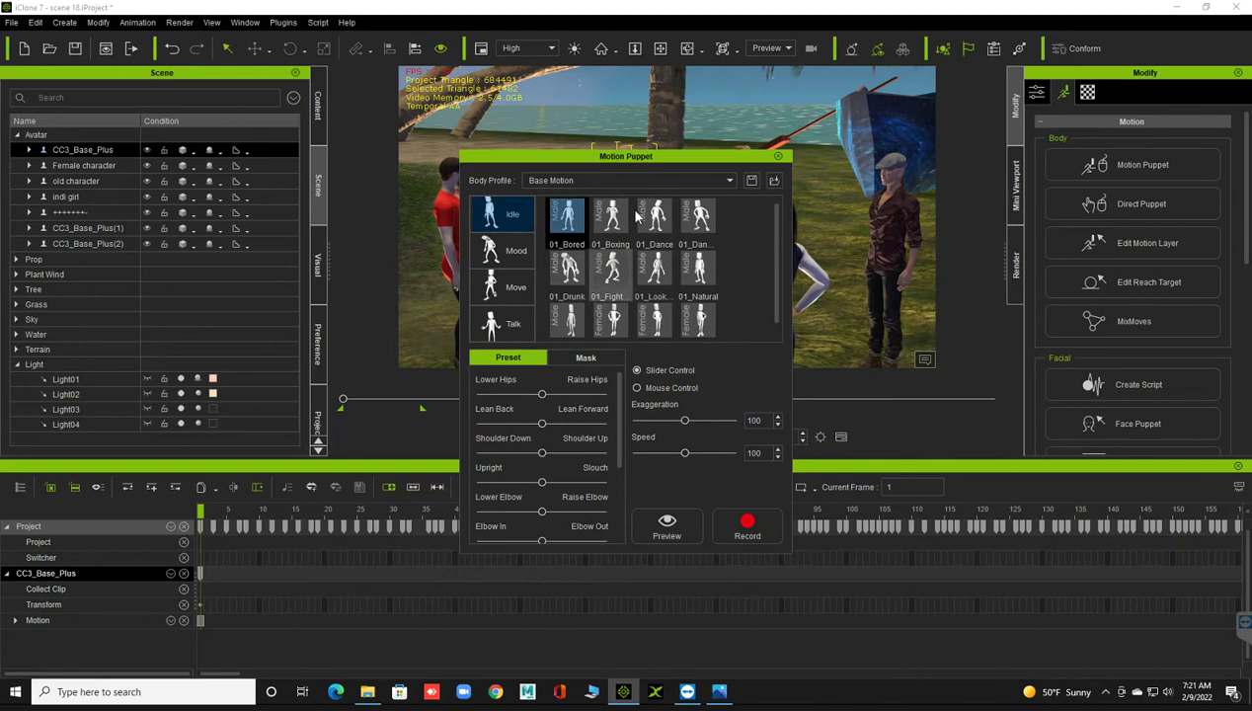
drag(654, 170, 676, 193)
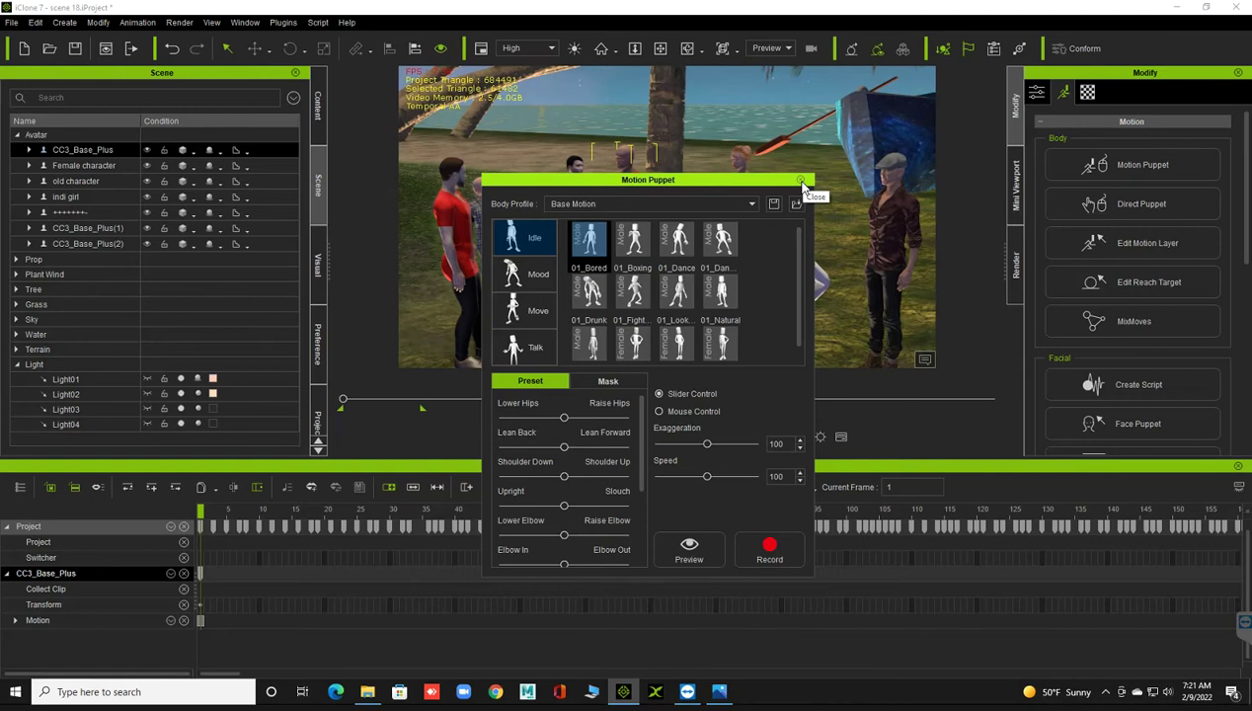
click(719, 695)
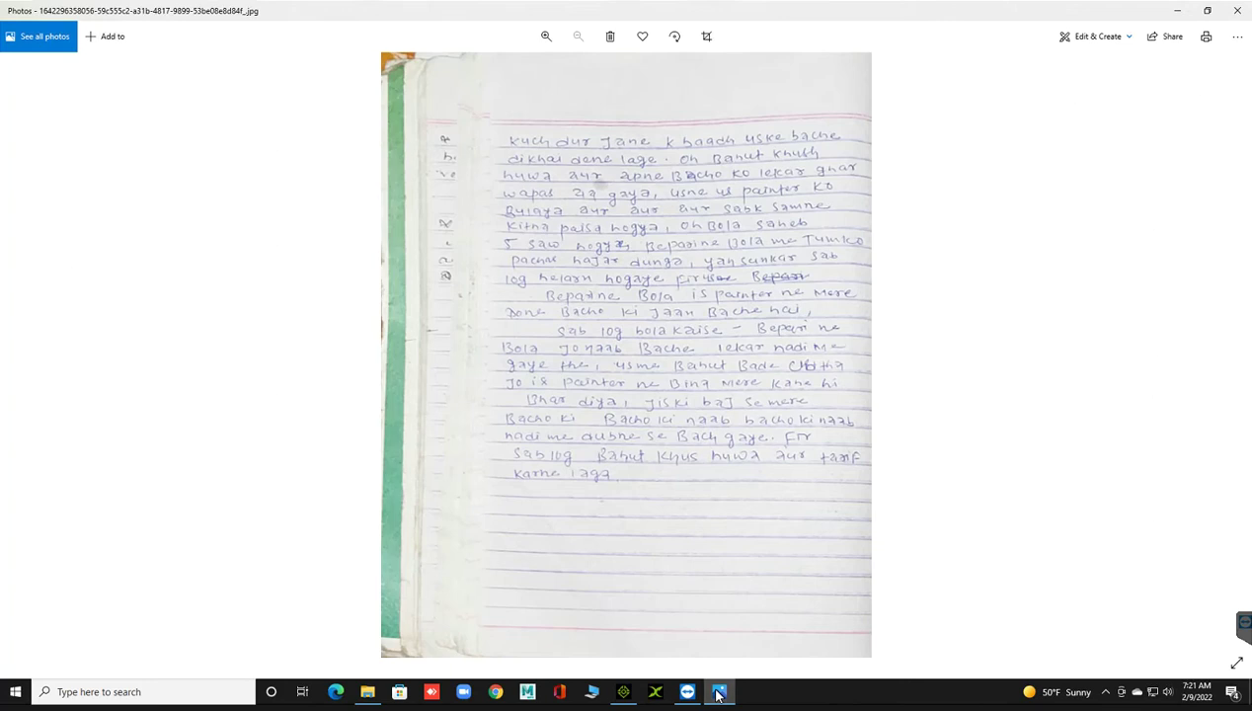
click(1182, 11)
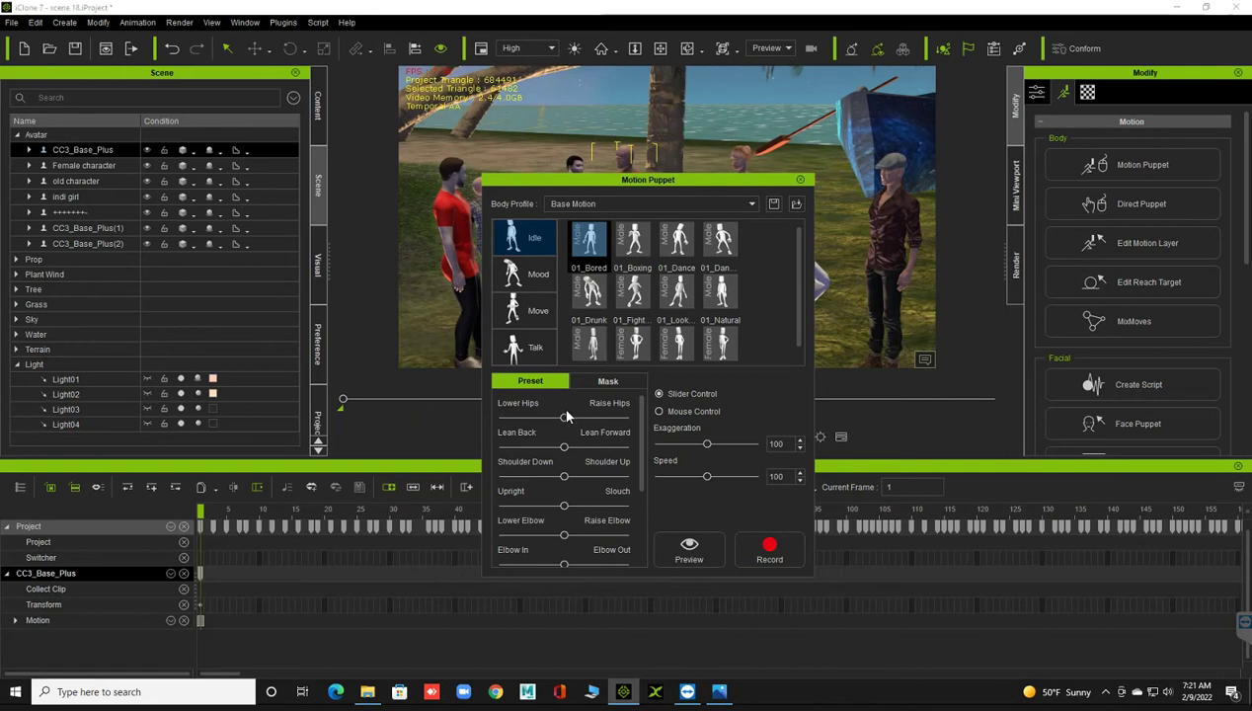
- Move the puppet panel to the upper left, choose a Talk 01_Expl motion and preview it
drag(612, 180, 148, 196)
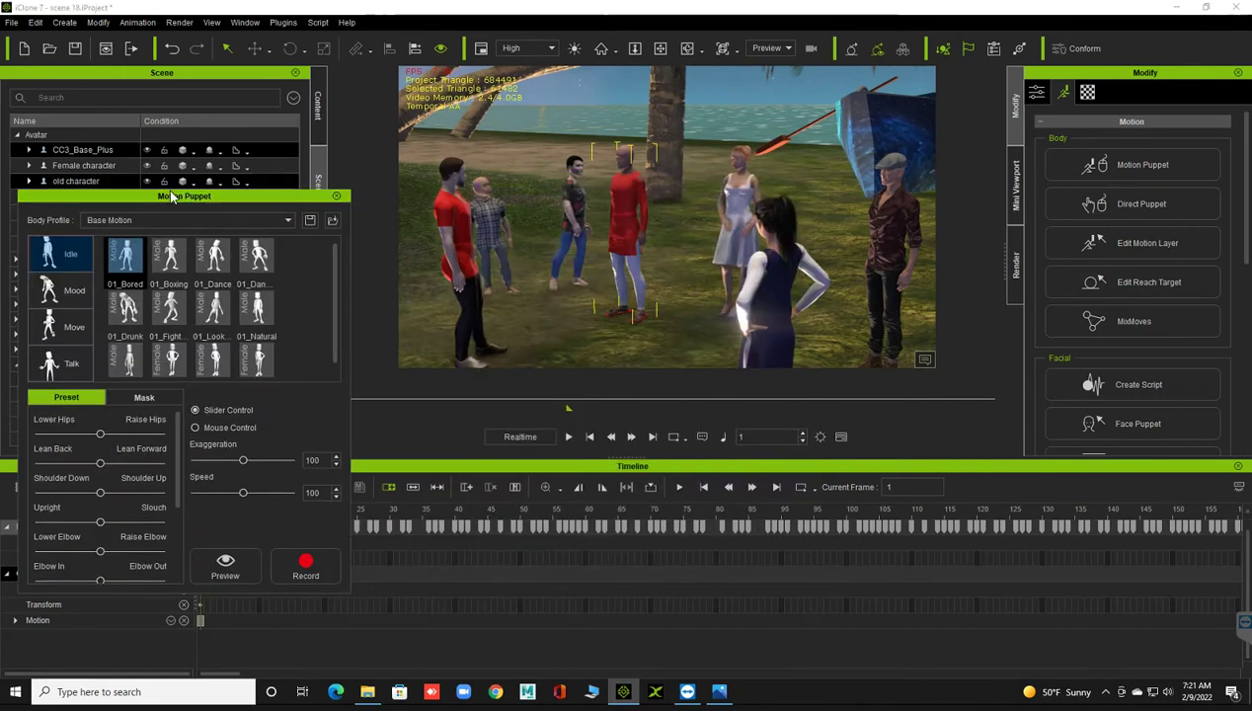
mouse_move(173, 195)
mouse_down()
mouse_move(232, 203)
mouse_move(442, 143)
mouse_move(465, 119)
mouse_up()
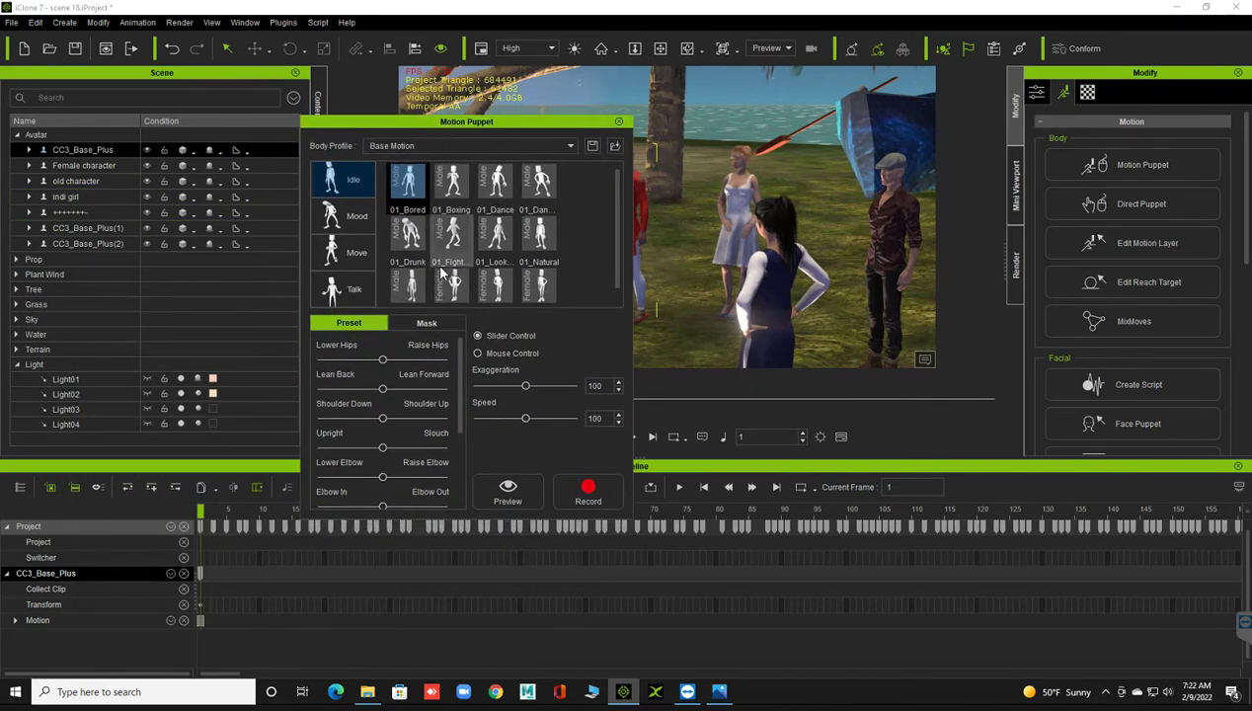
click(356, 286)
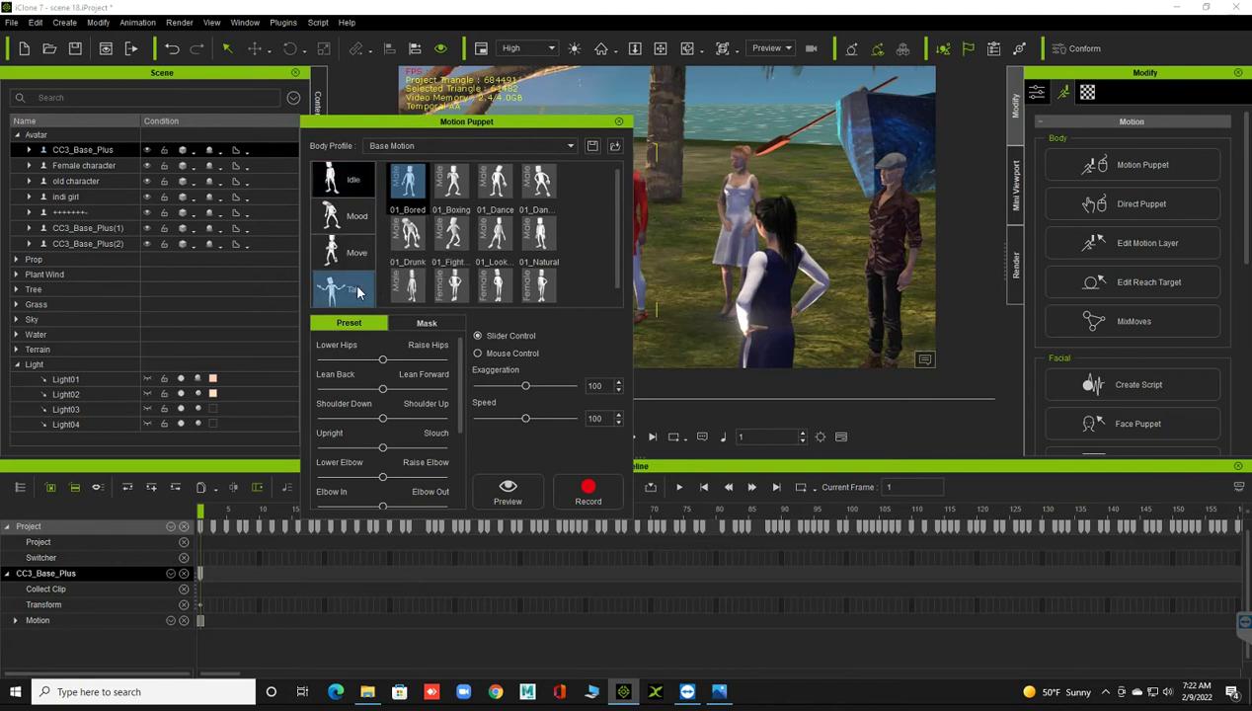
click(513, 488)
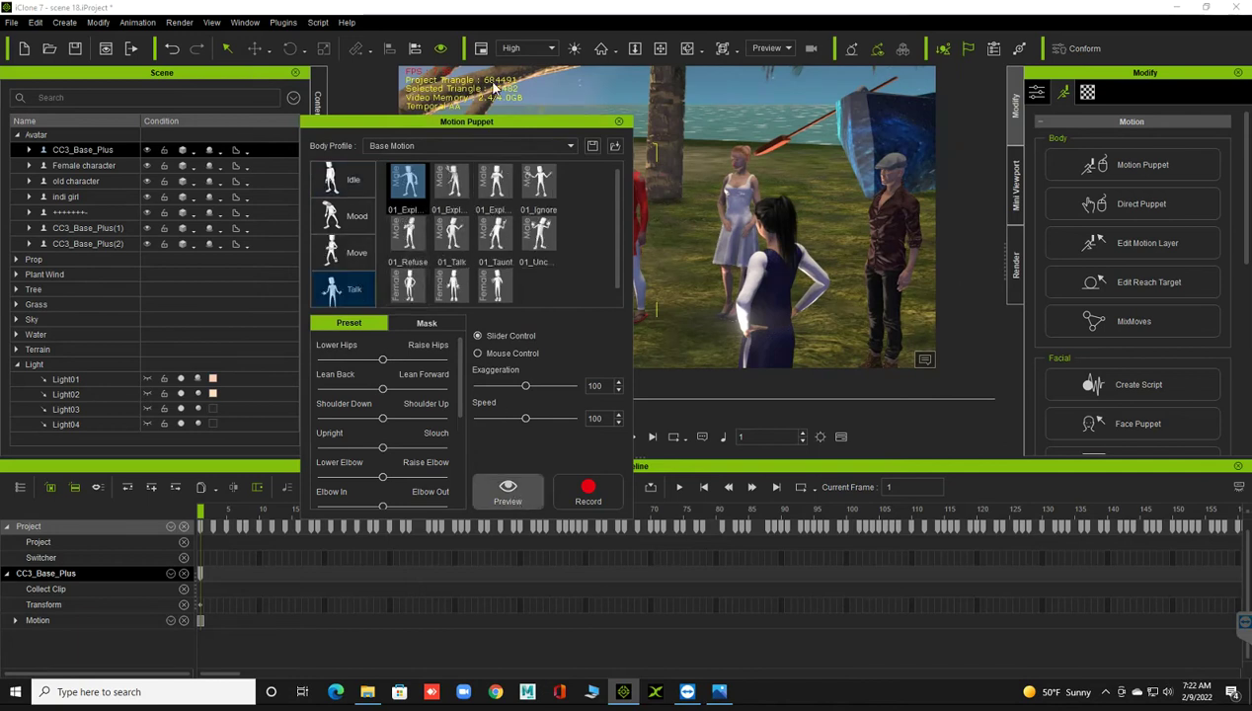
drag(495, 121, 280, 84)
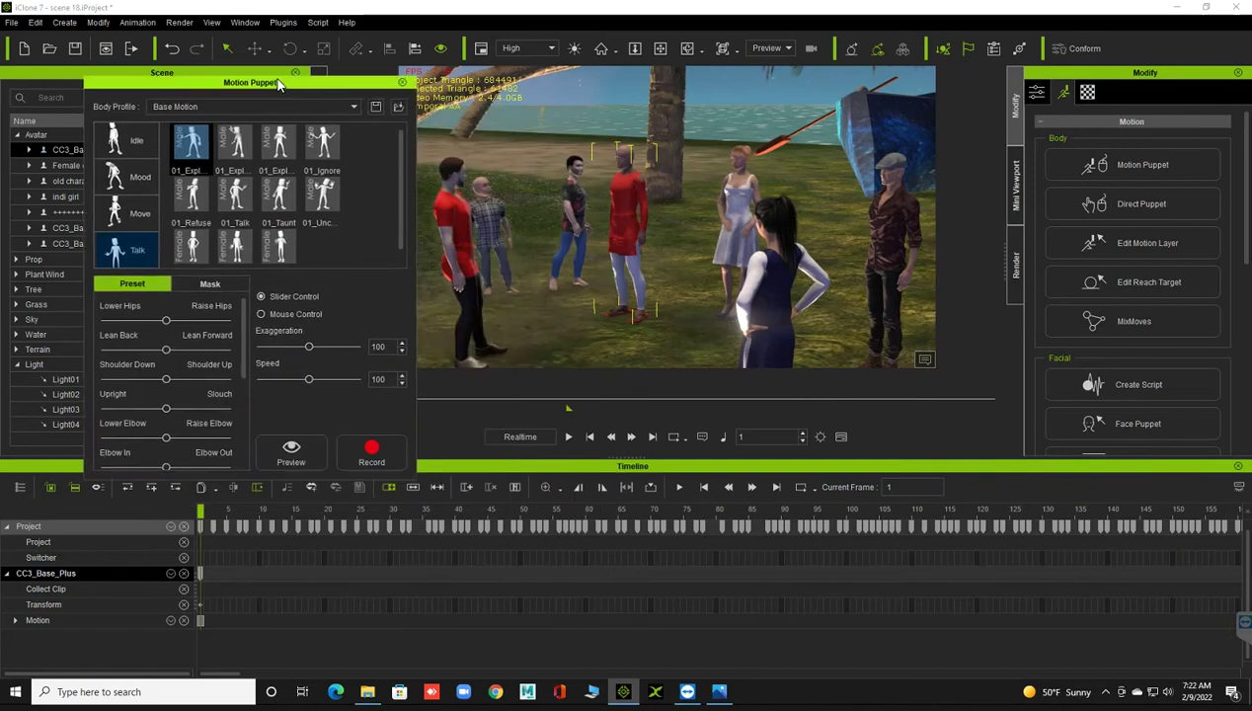
click(302, 447)
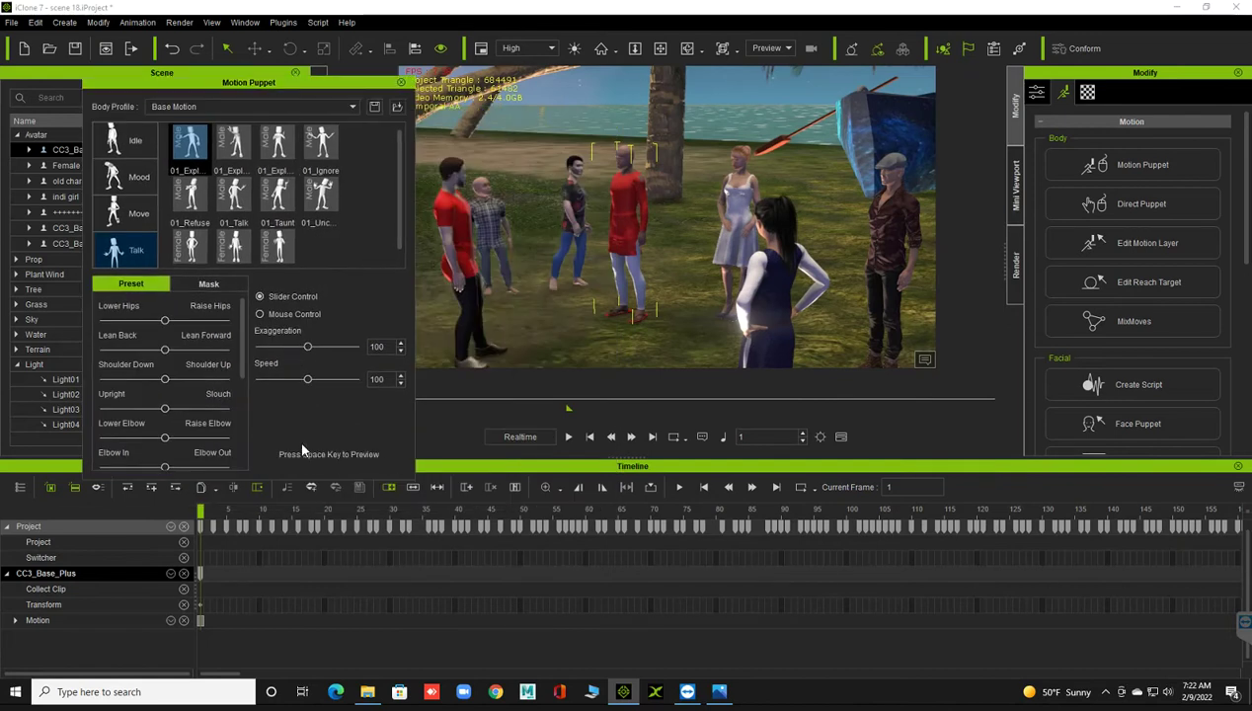
key(space)
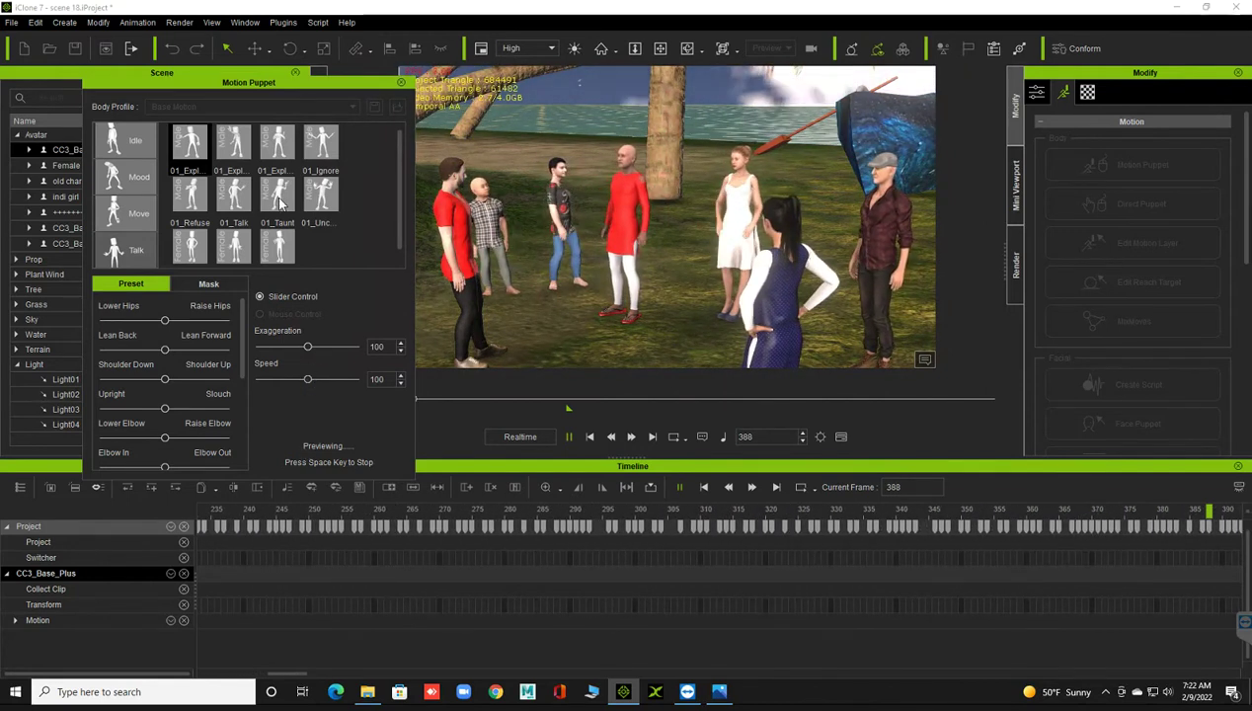
- Pick another explaining gesture and preview it on the red-shirt character
click(233, 155)
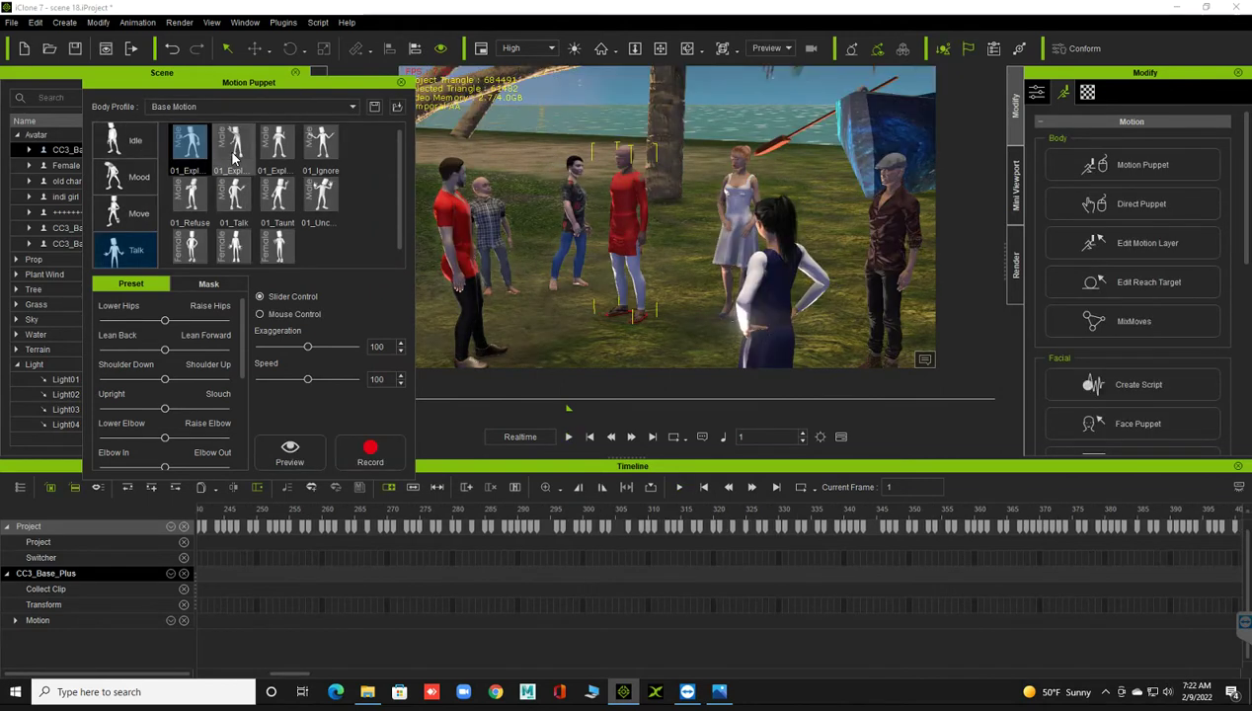
click(290, 448)
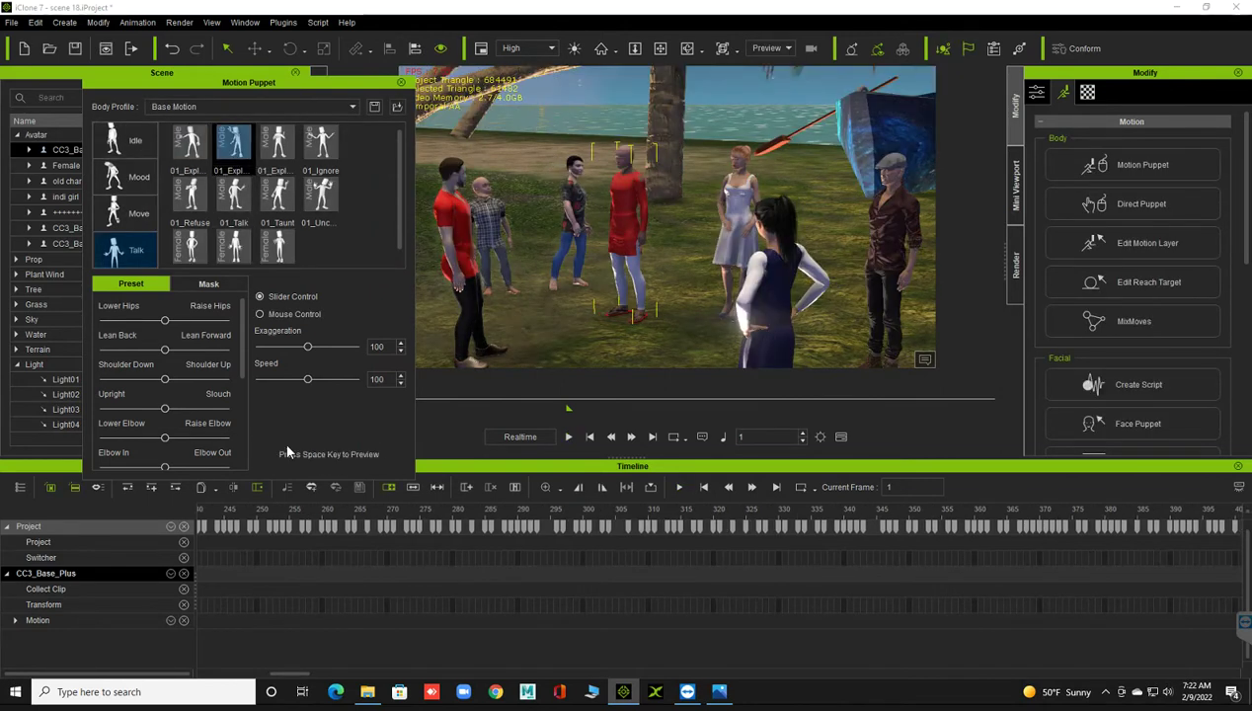
key(space)
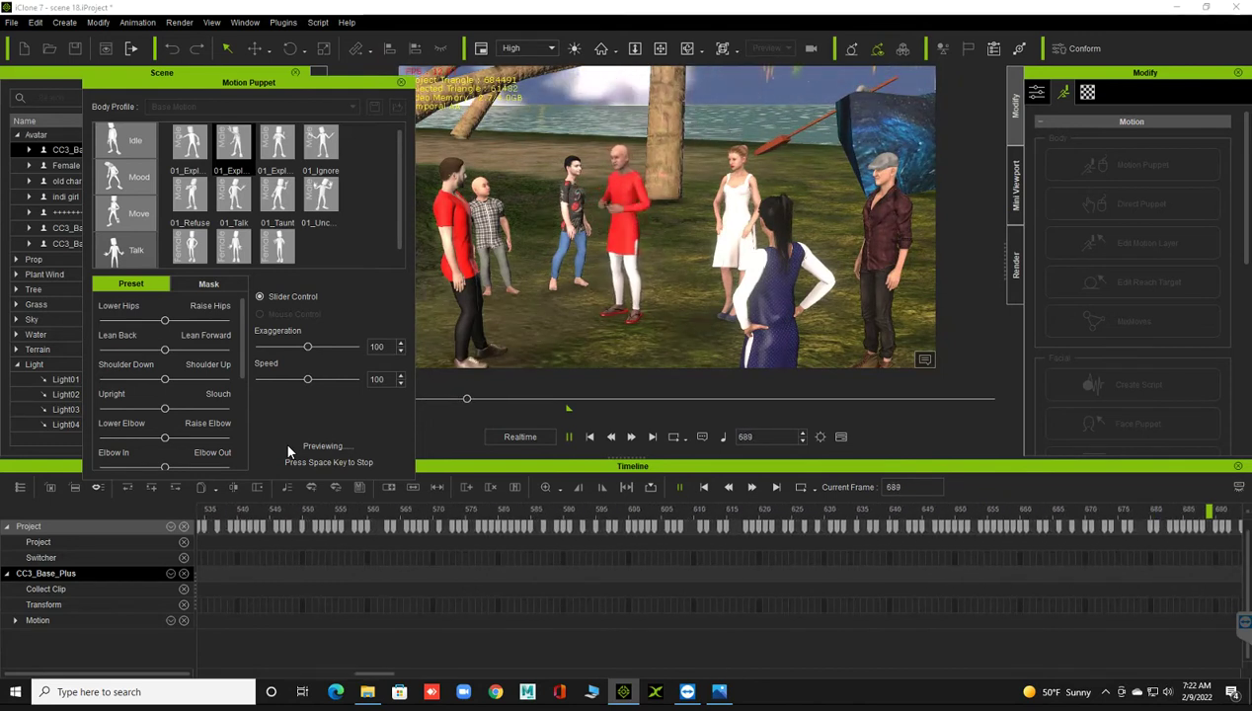
key(space)
- Record the talk gesture on the bald man until frame 898, then close the Motion Puppet
click(377, 457)
key(space)
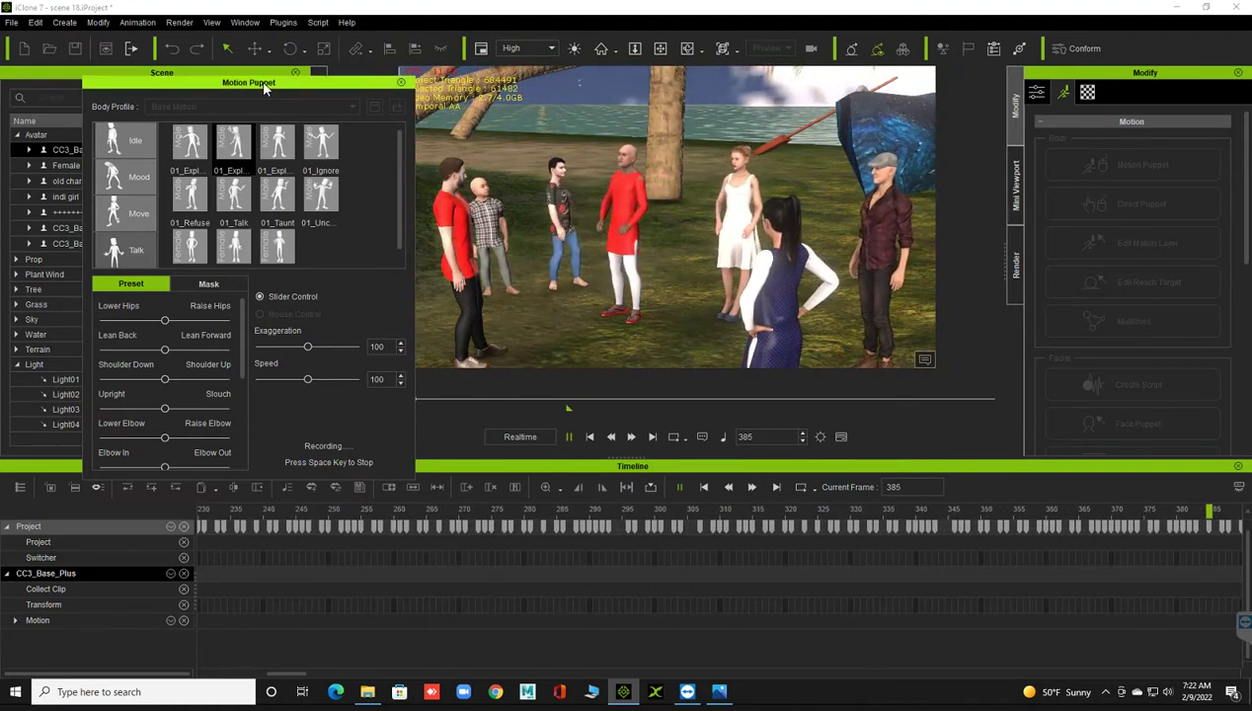
mouse_move(263, 84)
mouse_down()
mouse_move(151, 54)
mouse_move(205, 60)
mouse_up()
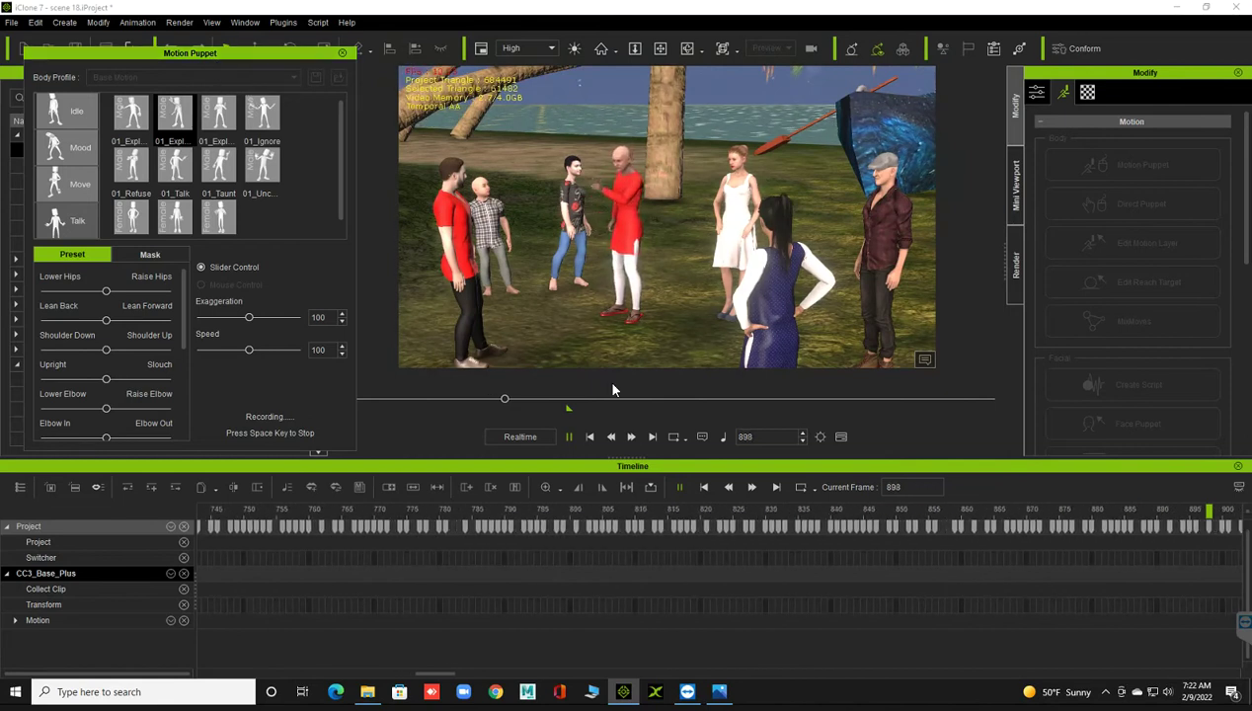
key(space)
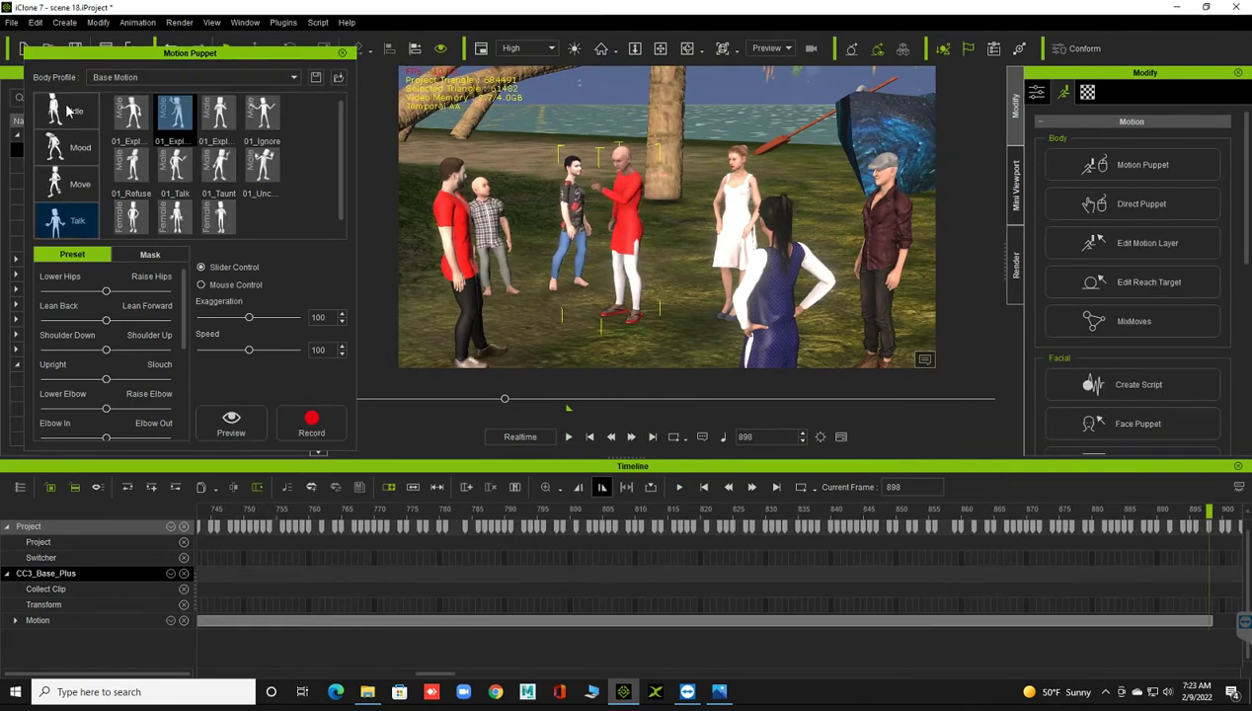
click(341, 54)
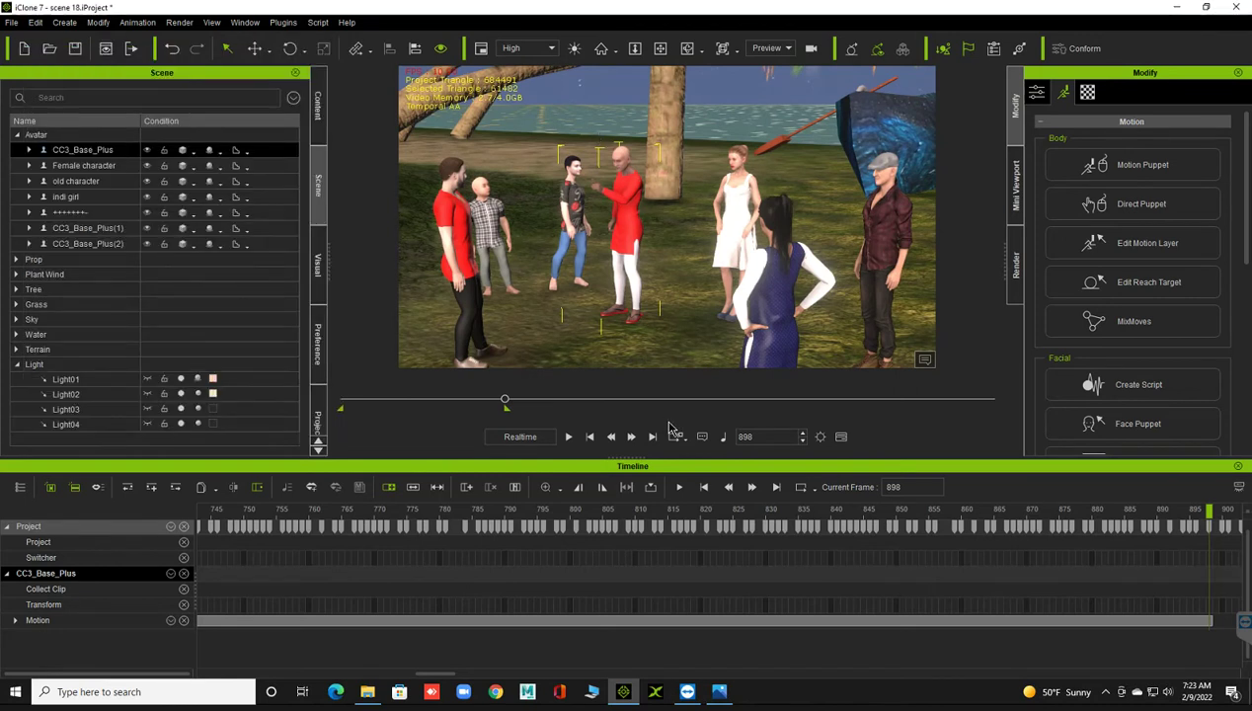
- From frame 1, add a TTS script line 'nabrecemew eke gahe ush badedsh' for the bald man
click(706, 487)
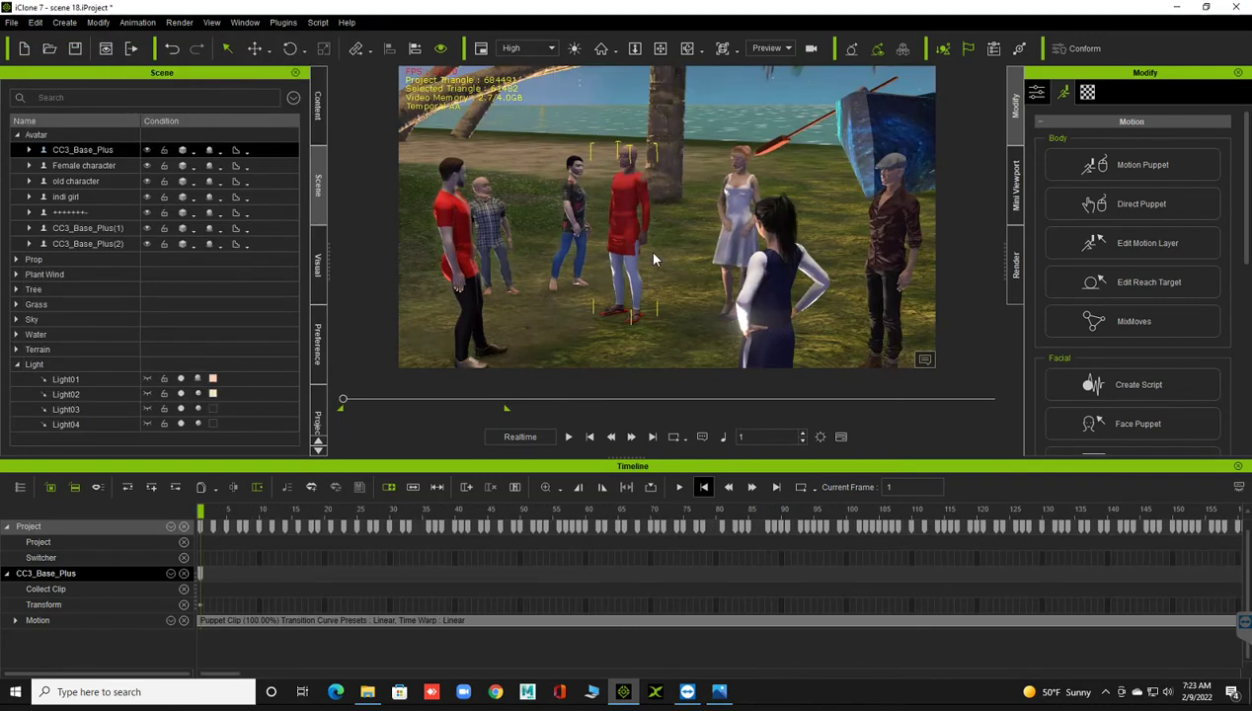
click(1151, 382)
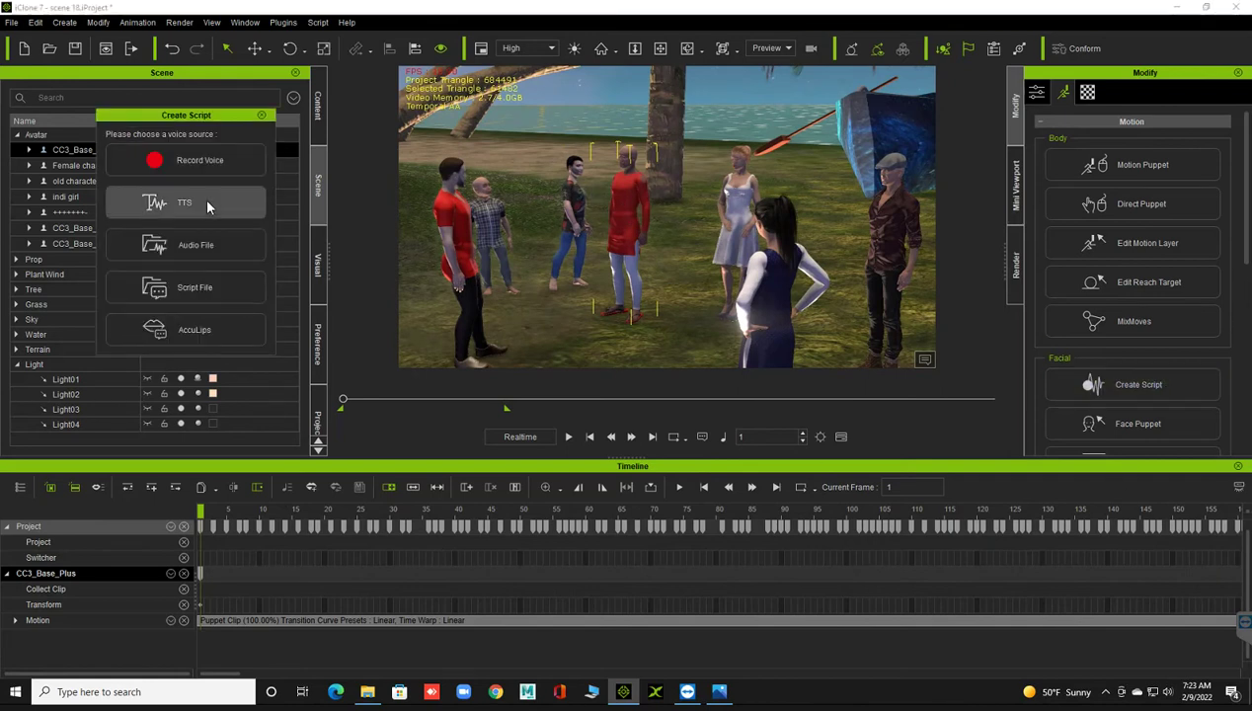
click(204, 199)
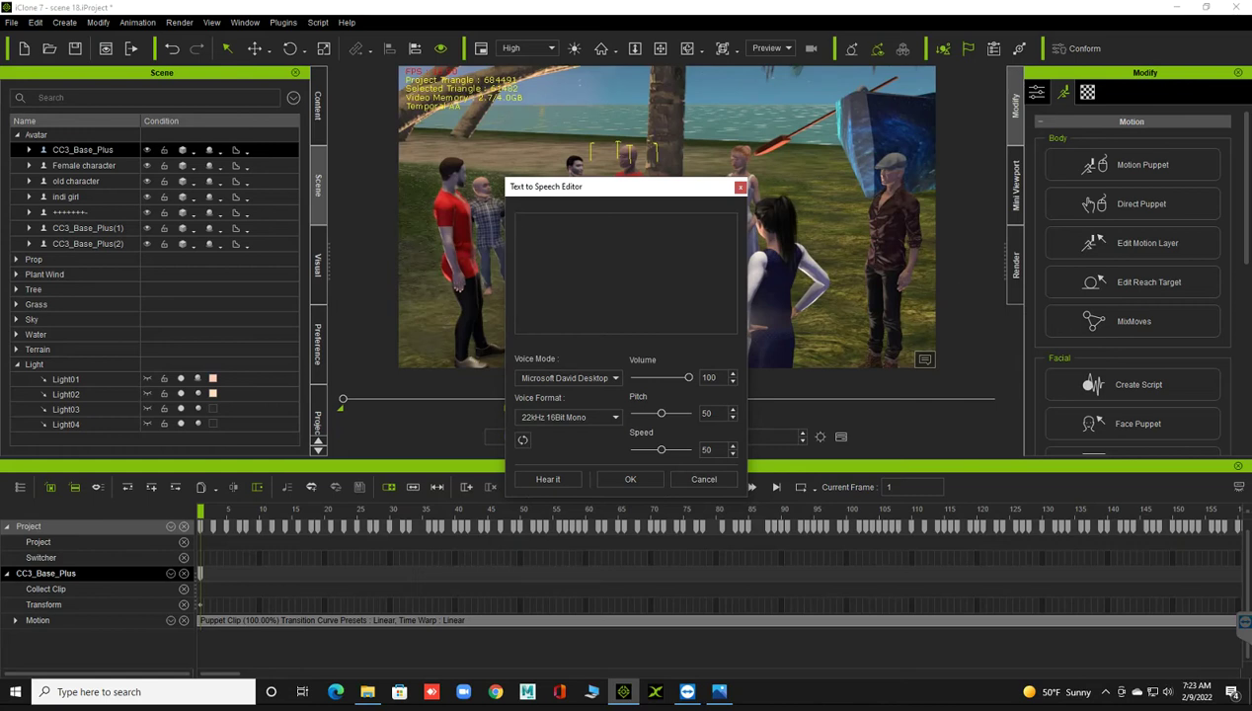
text(jonab mere)
text(c)
text(he na)
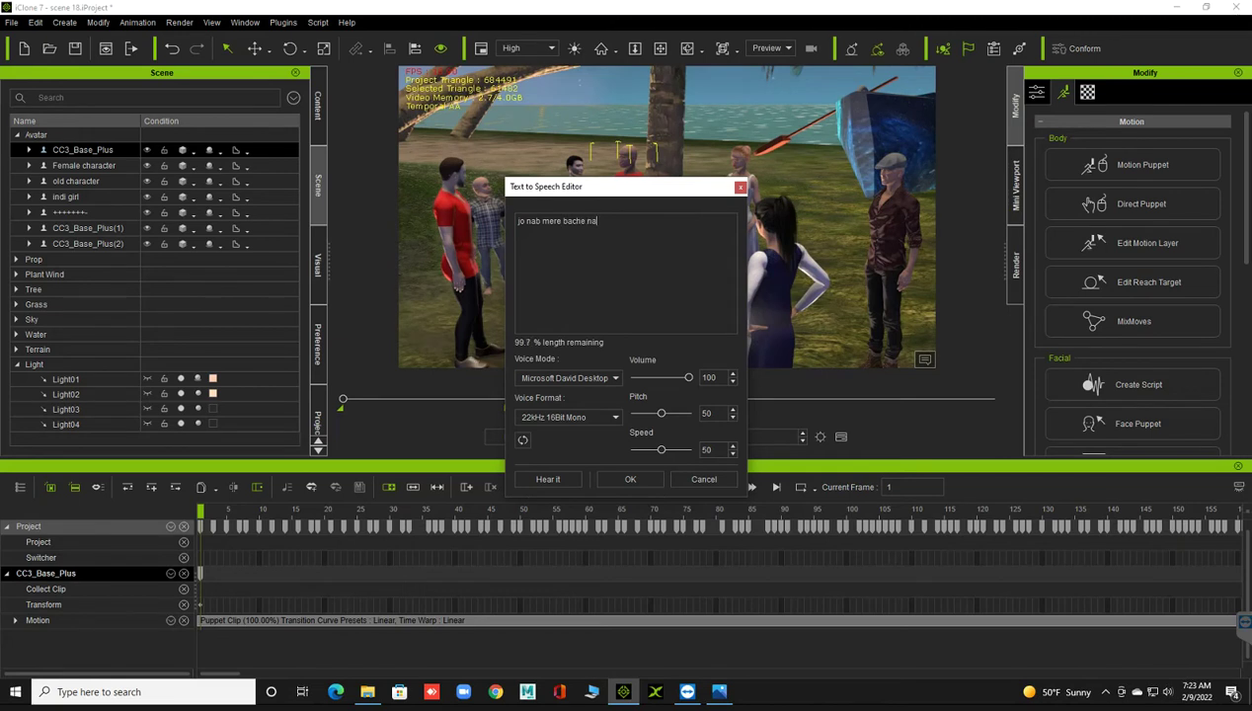
text(mew)
text( eke gaye t)
text(he us)
text(hot)
text( bade cheds)
text(ha)
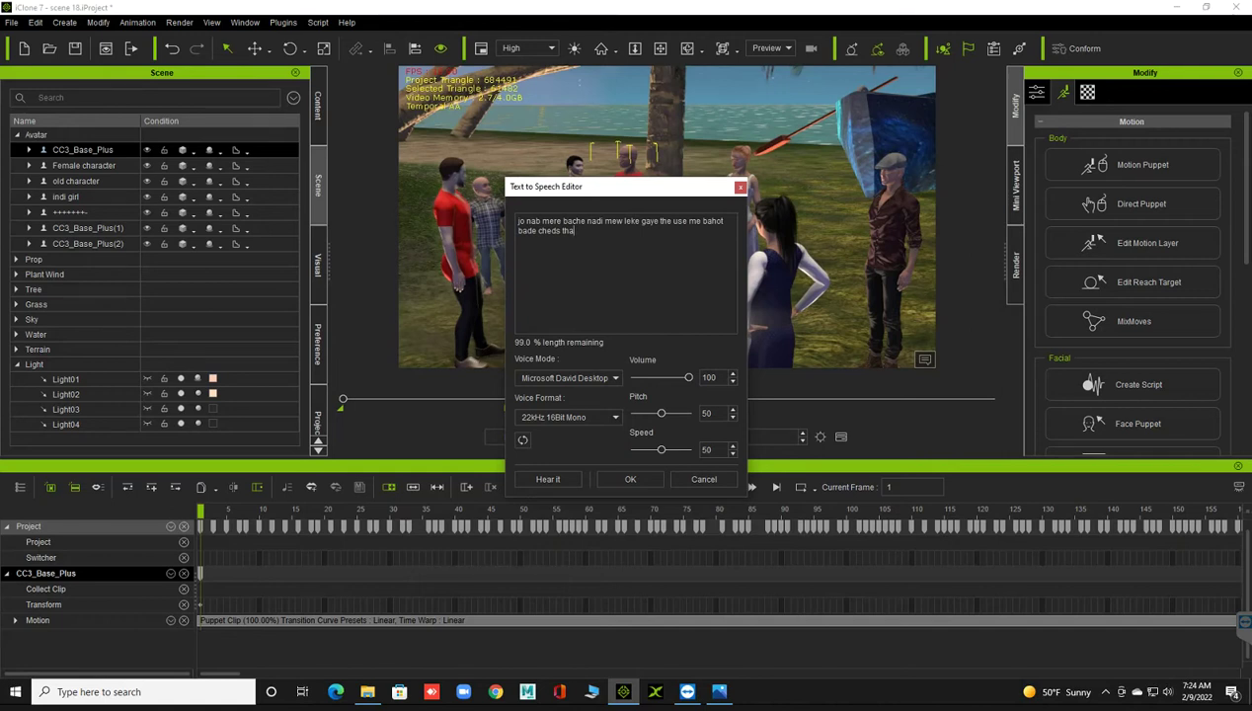
click(629, 482)
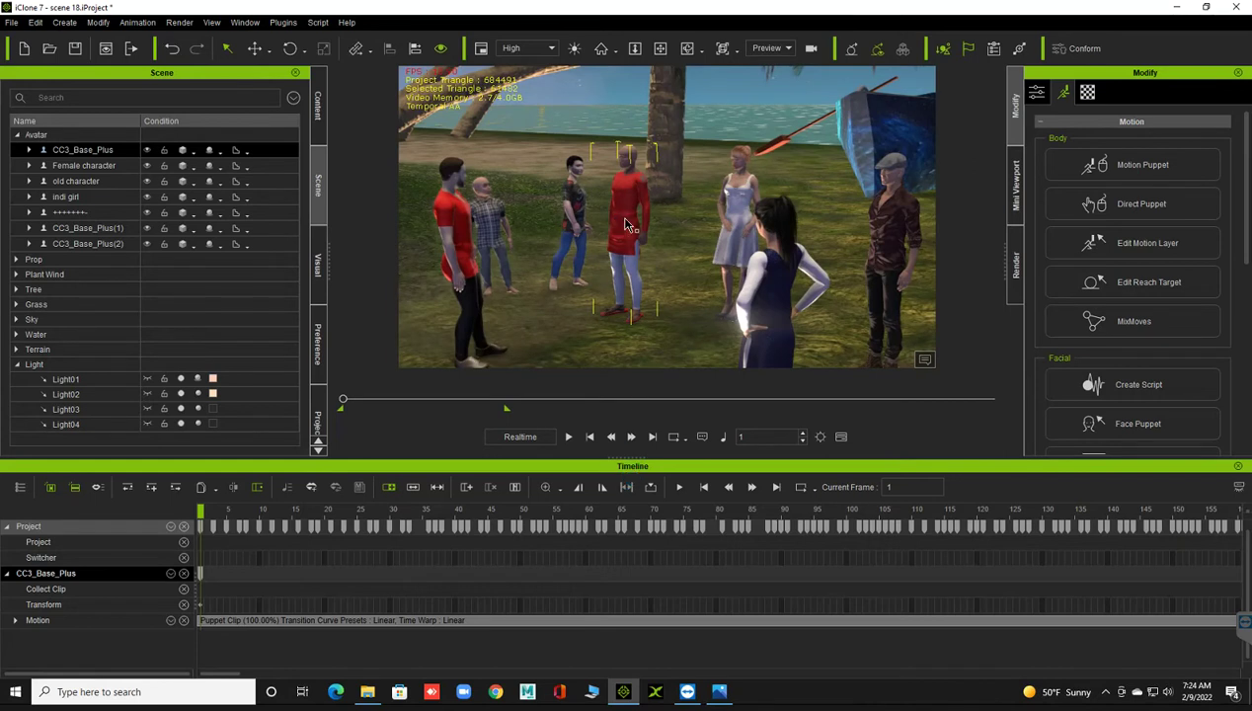
- Frame the bald man and enable his Viseme track to reveal the TTSAudioFile clip
key(f)
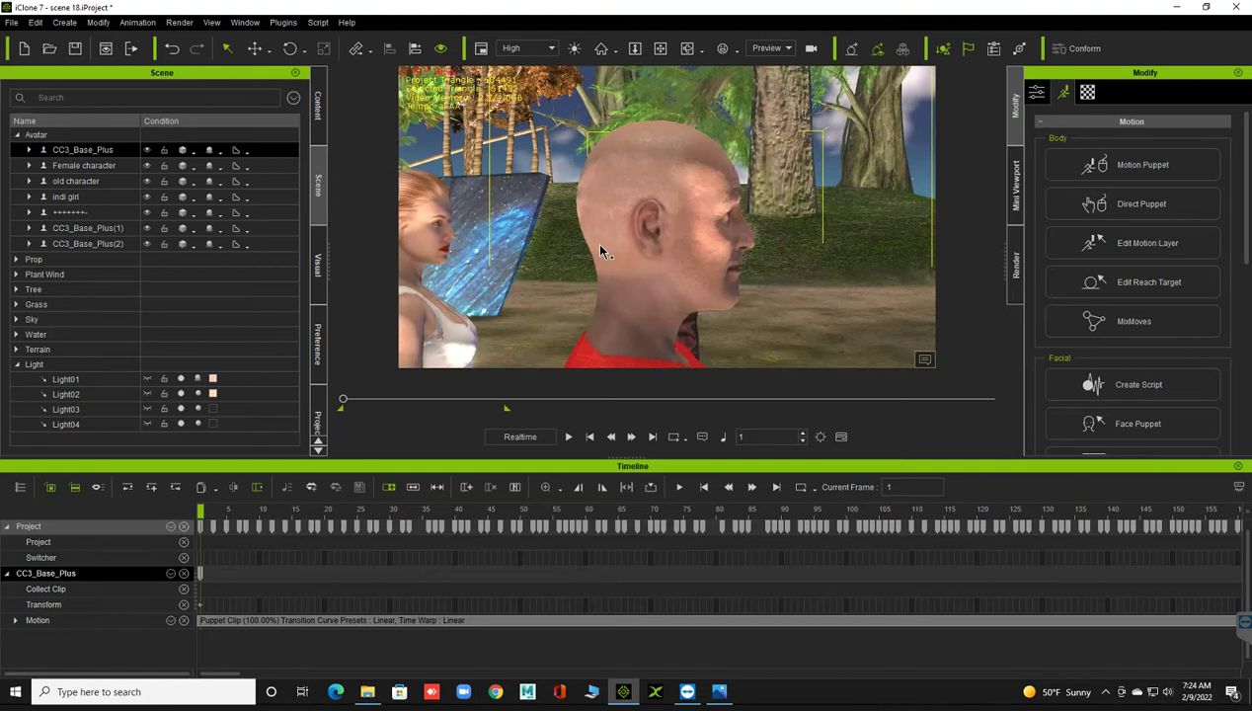
scroll(707, 302, down, 5)
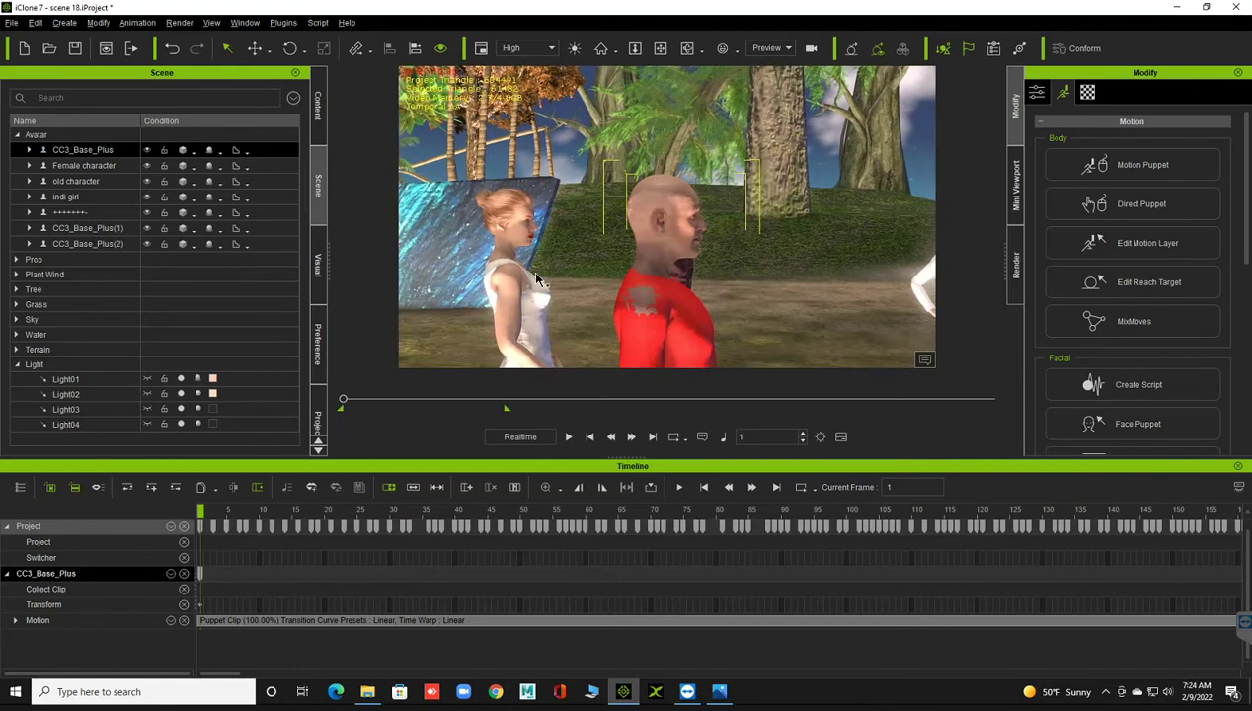
right_drag(538, 280, 632, 296)
scroll(612, 570, down, 1)
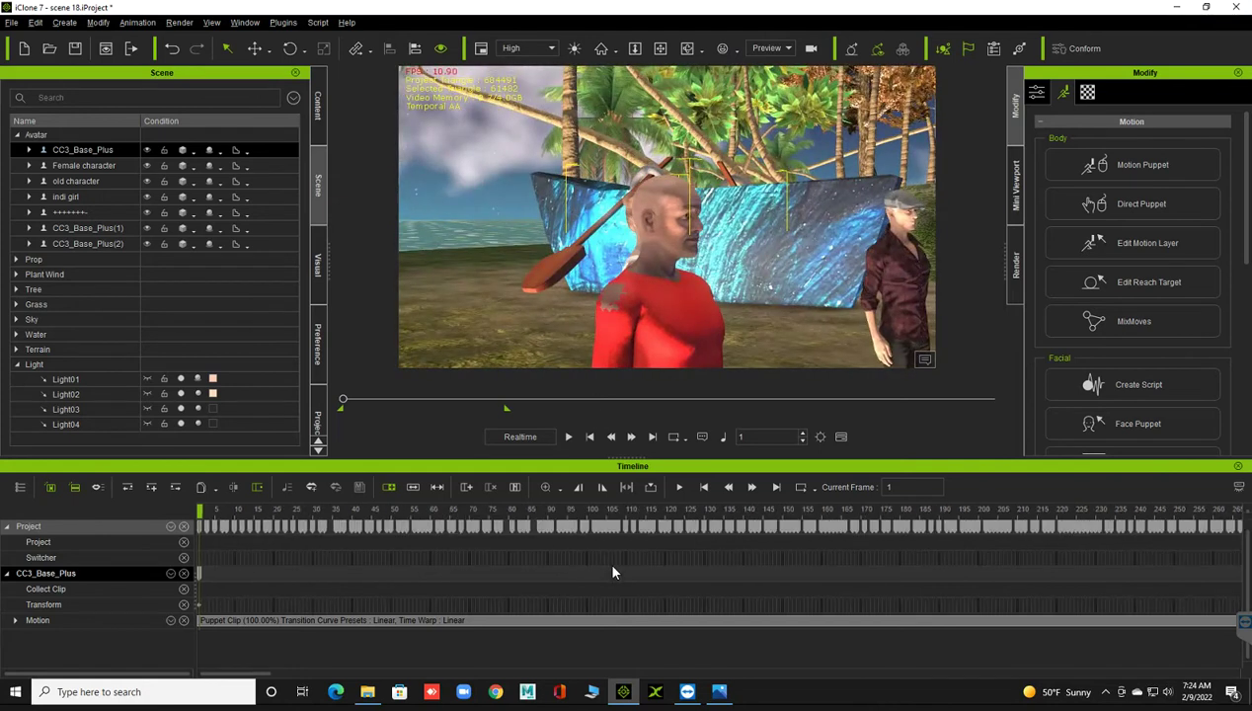
scroll(612, 573, down, 2)
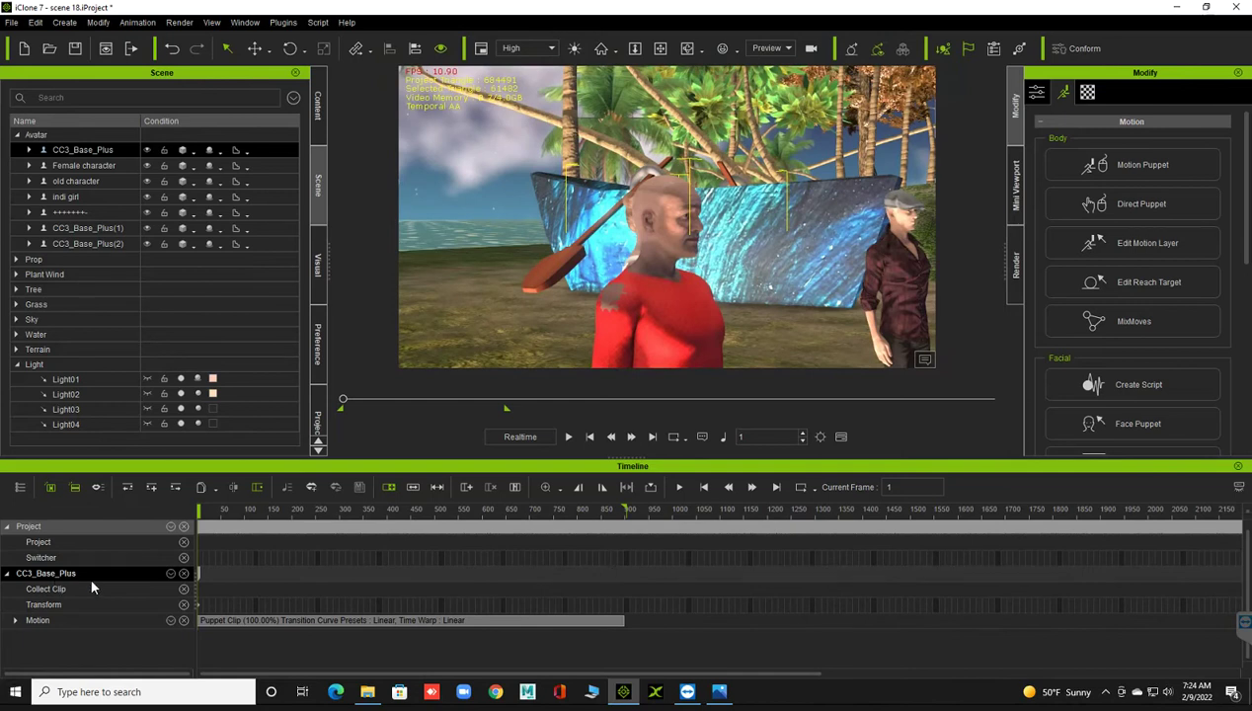
click(171, 574)
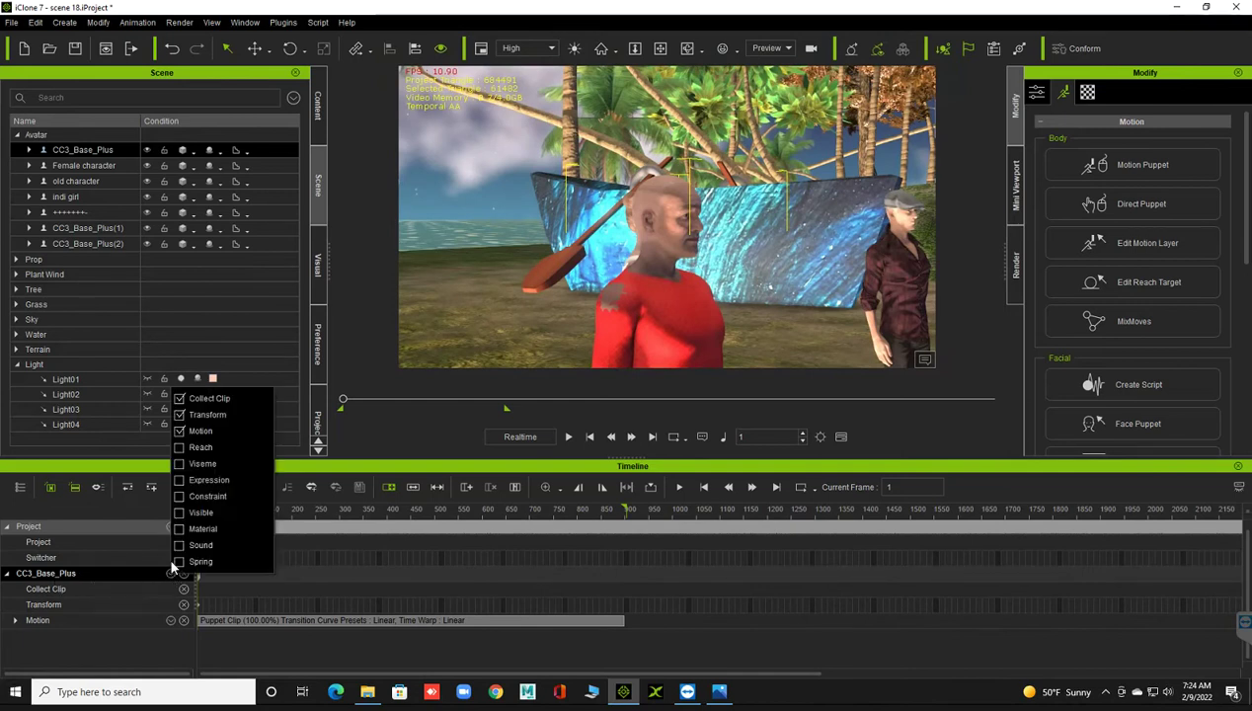
click(178, 462)
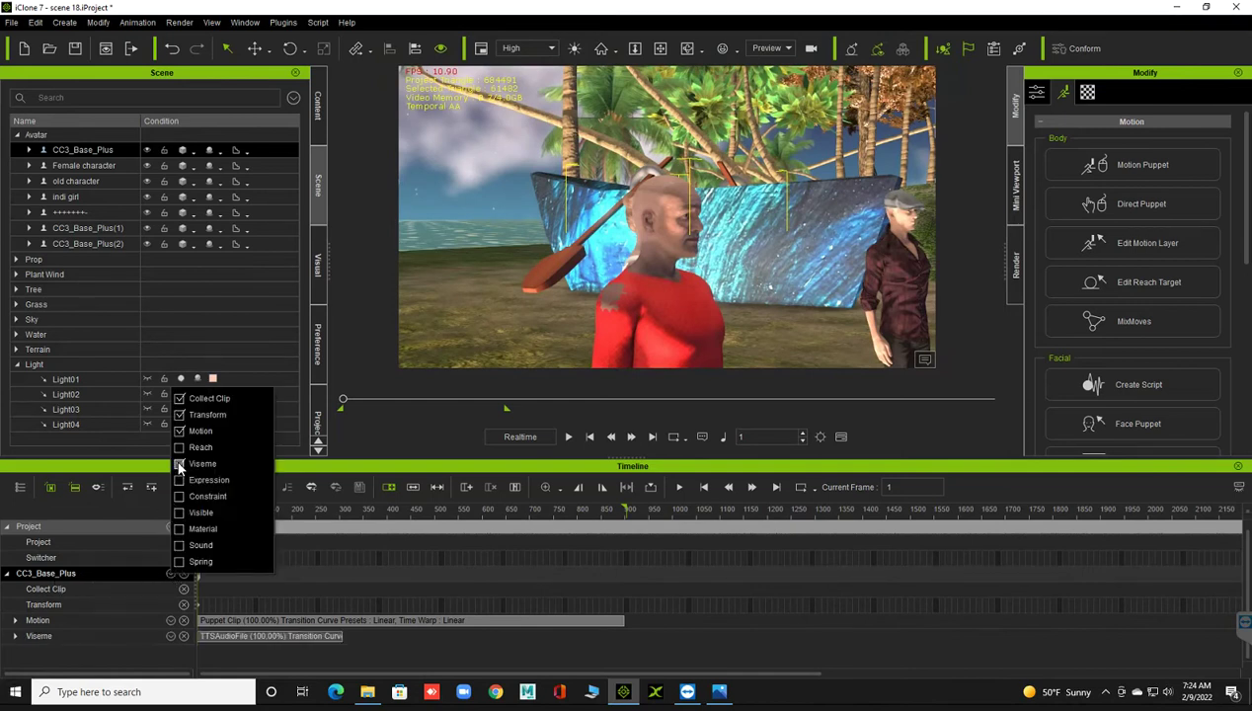
click(152, 588)
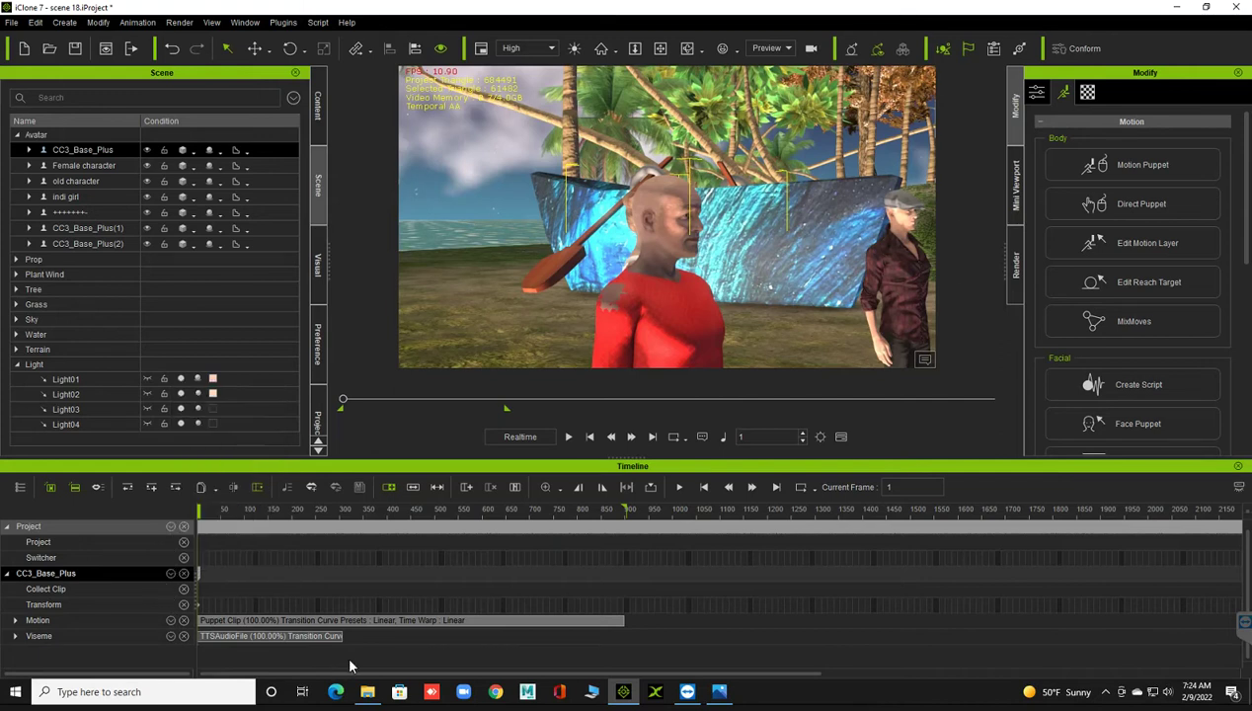
scroll(603, 229, down, 2)
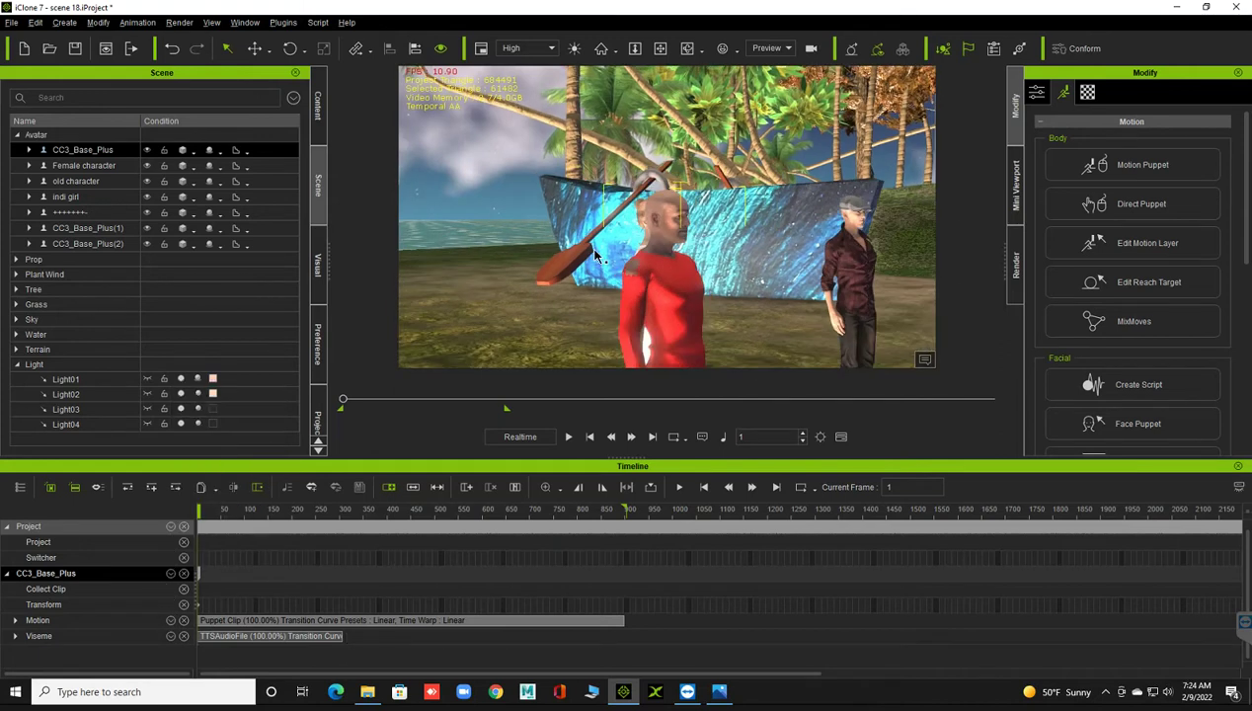
scroll(597, 247, down, 2)
scroll(592, 264, down, 2)
mouse_move(592, 263)
right_down()
mouse_move(502, 299)
mouse_move(503, 273)
mouse_move(514, 294)
mouse_move(509, 269)
mouse_move(508, 301)
right_up()
- Play the scene, then stretch the TTSAudioFile clip to end near frame 500 (59.22% speed)
key(space)
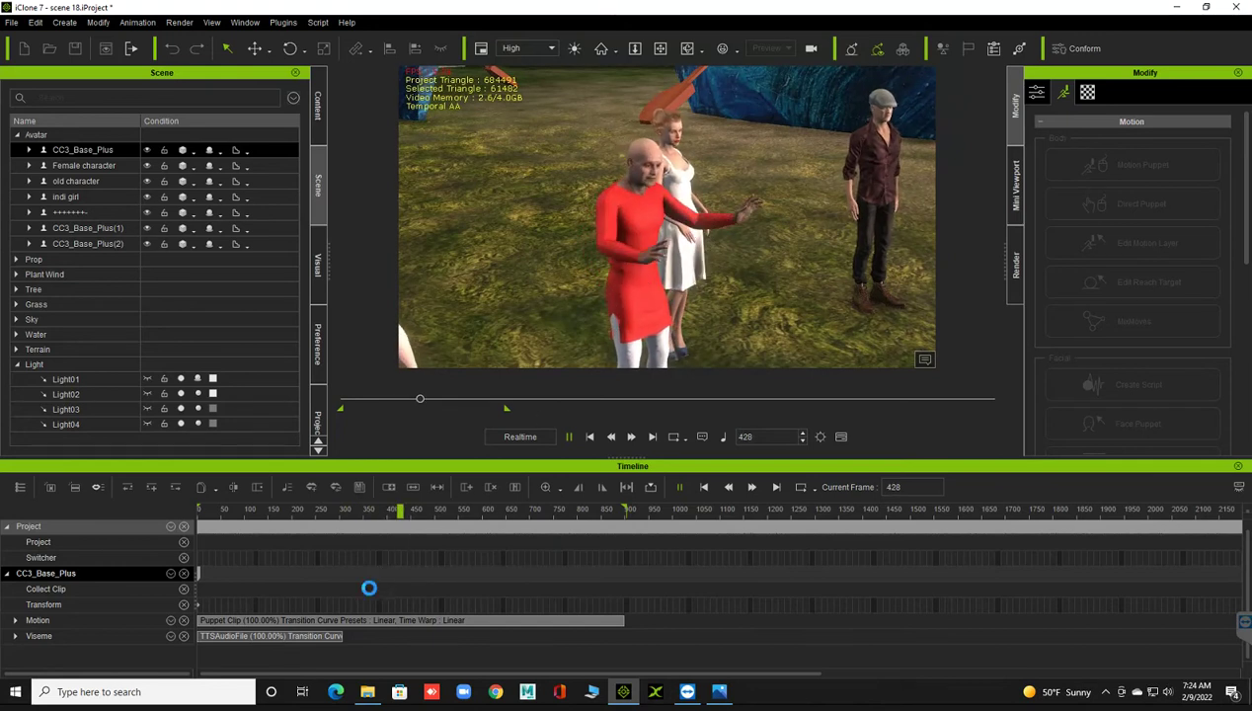
key(space)
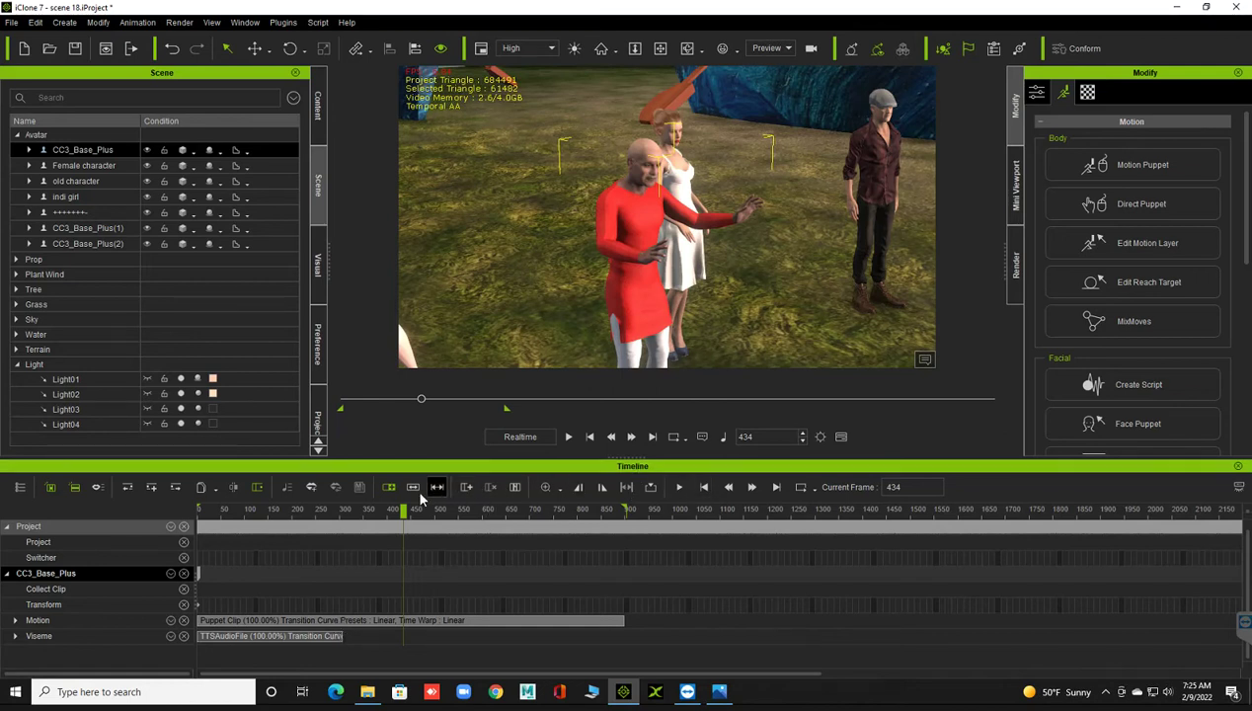
click(336, 636)
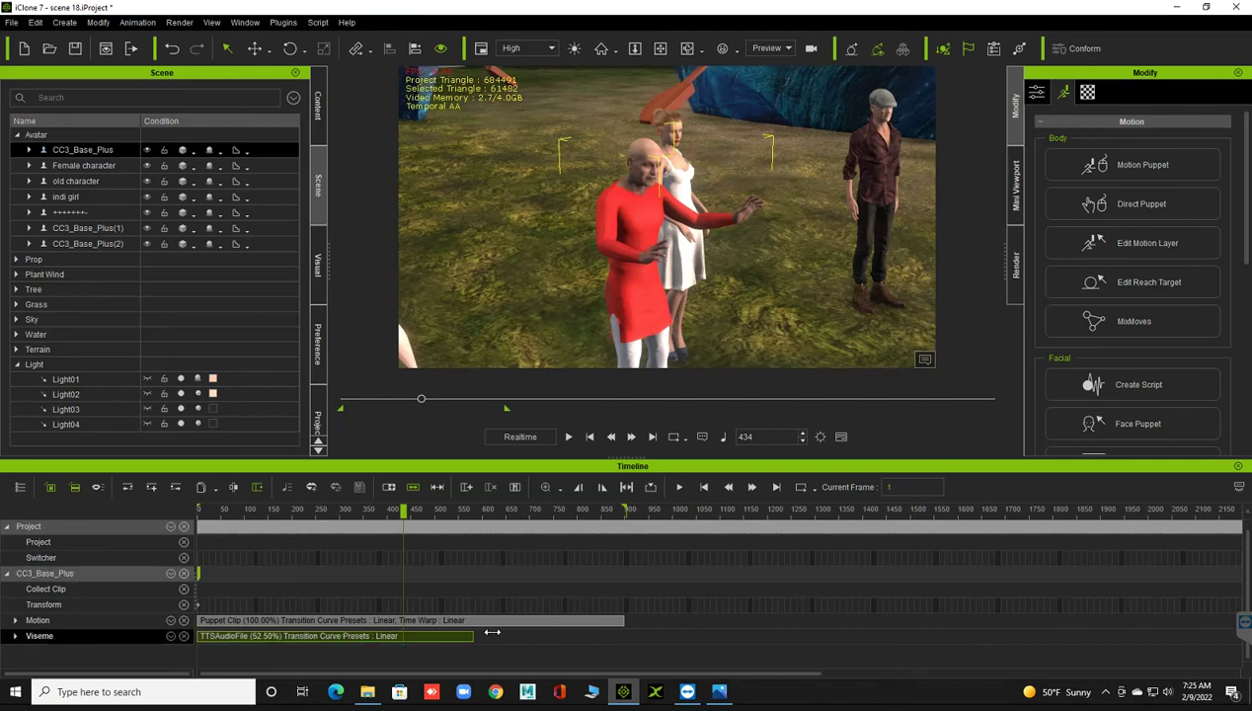
mouse_move(442, 630)
mouse_down()
mouse_move(431, 628)
mouse_move(443, 637)
mouse_up()
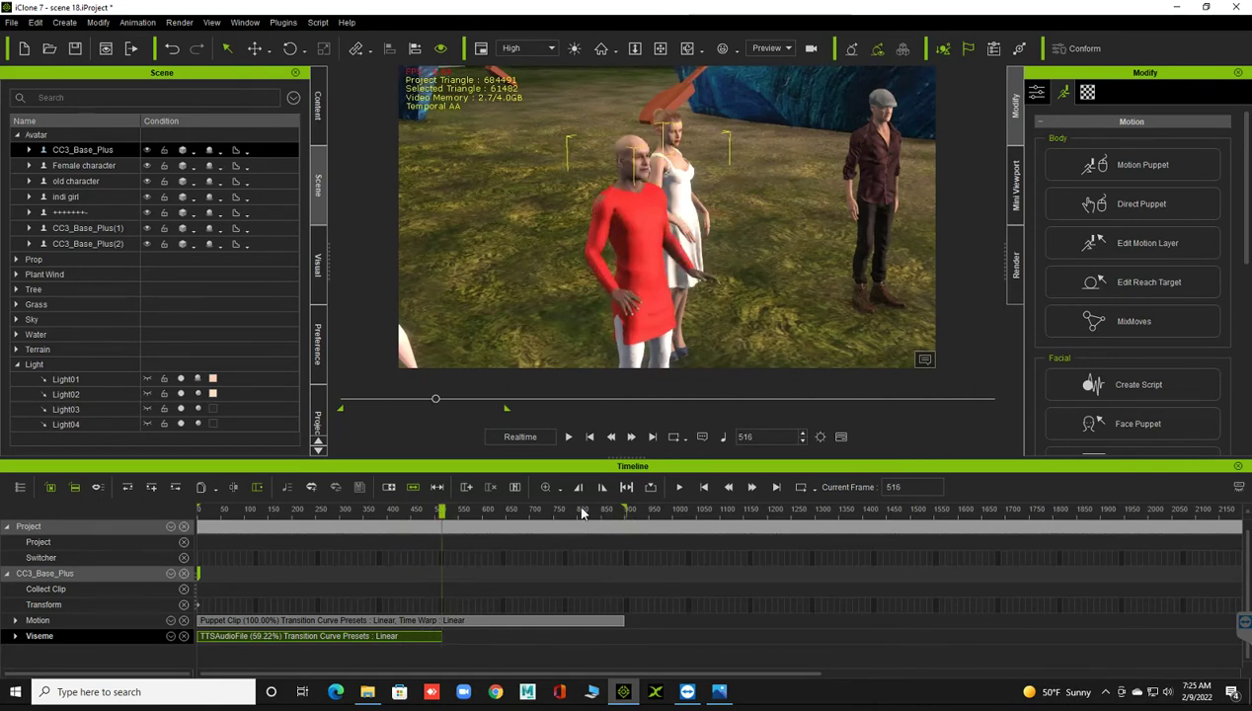
- Replay from frame 1 to check the stretched speech timing
click(705, 487)
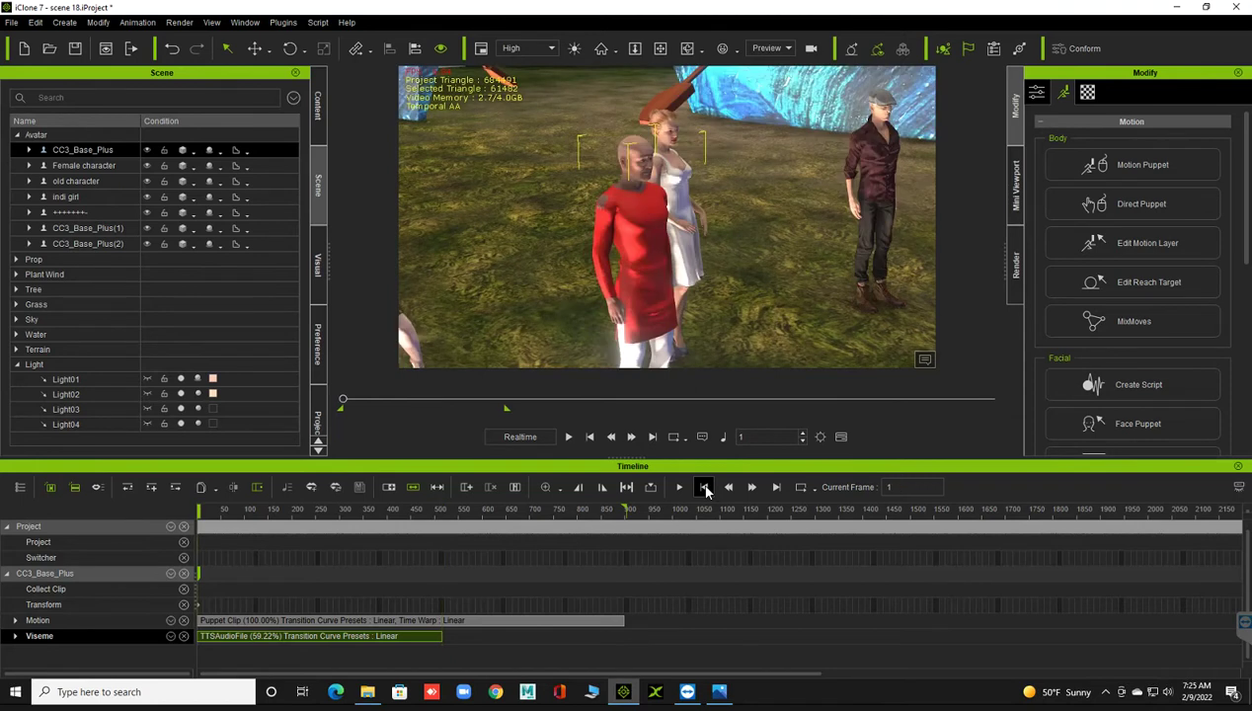
key(space)
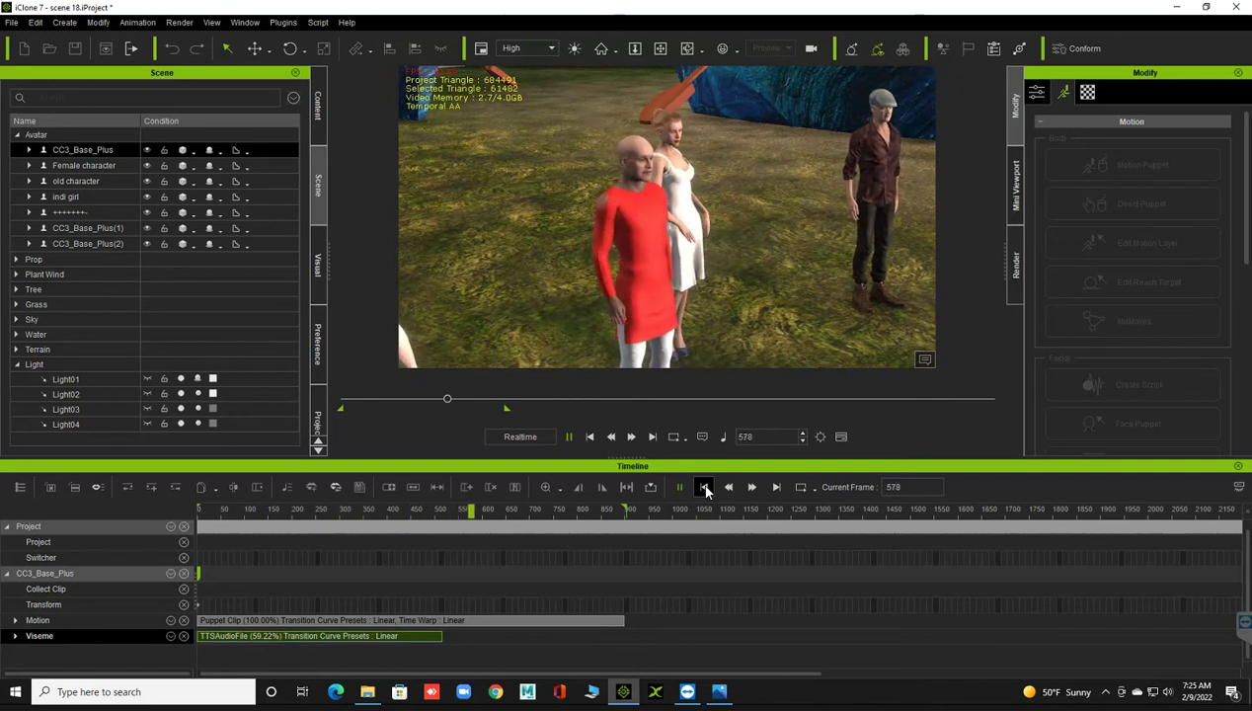
key(space)
right_click(445, 621)
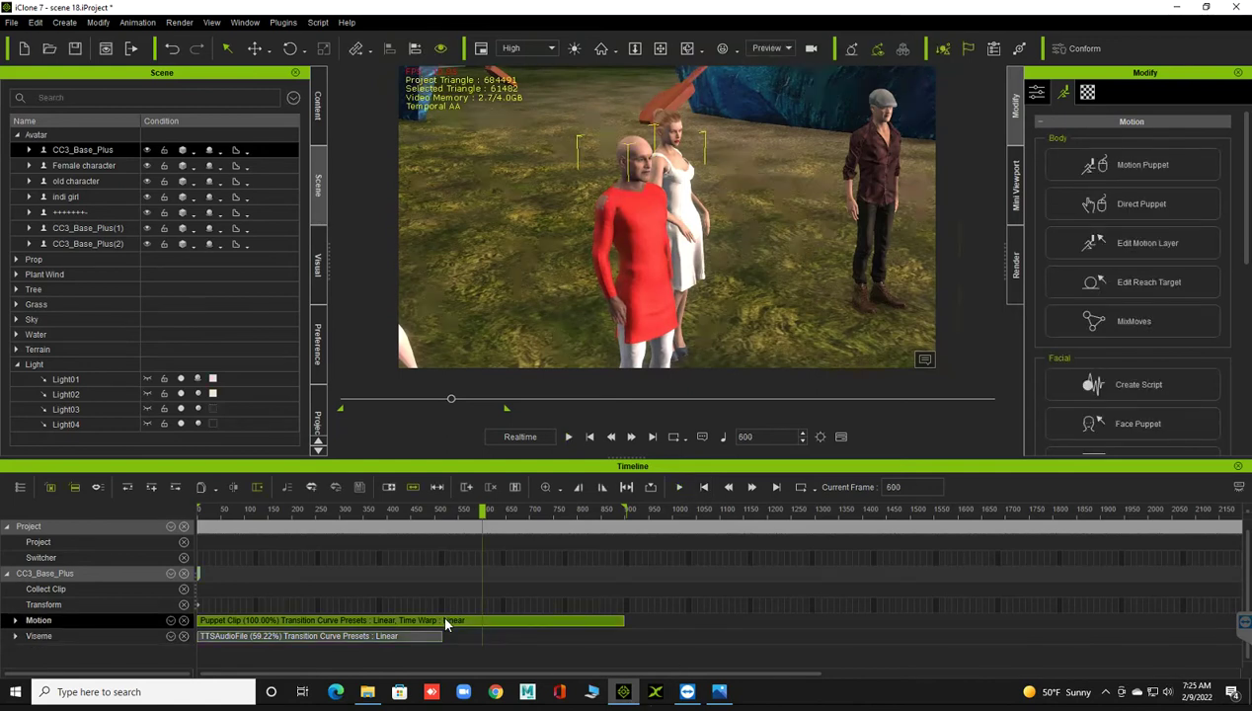
click(445, 620)
right_click(445, 620)
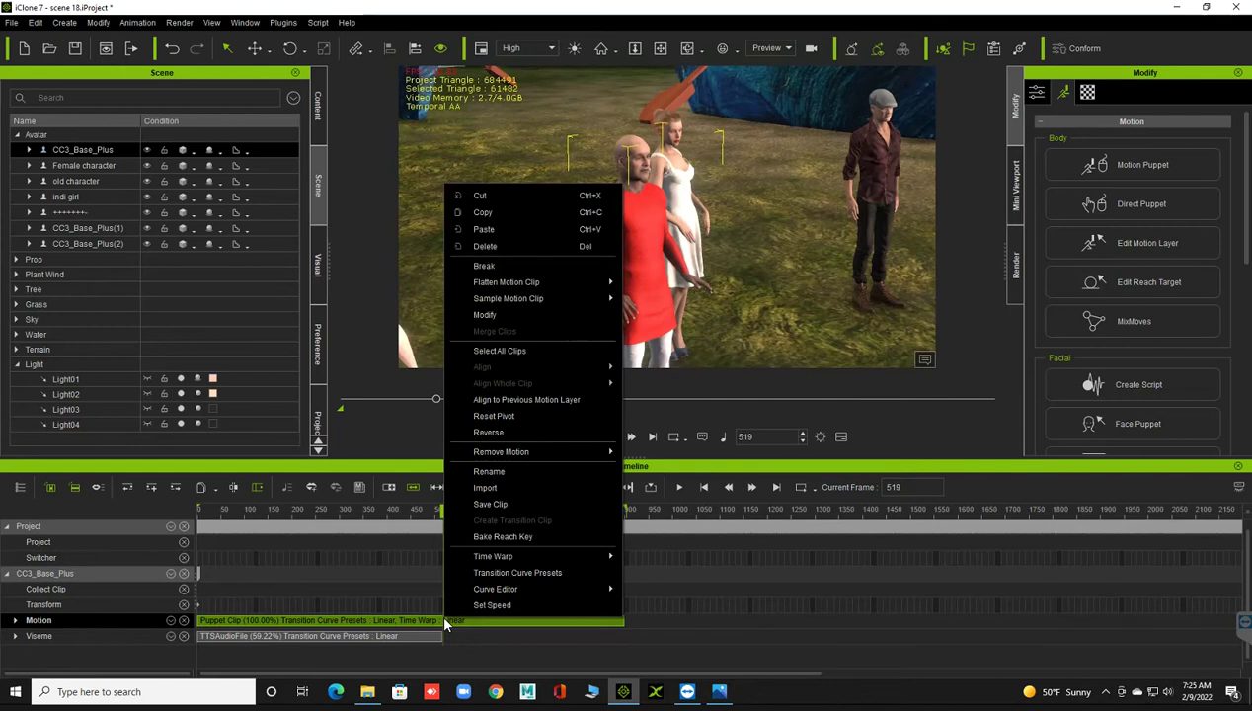
click(484, 266)
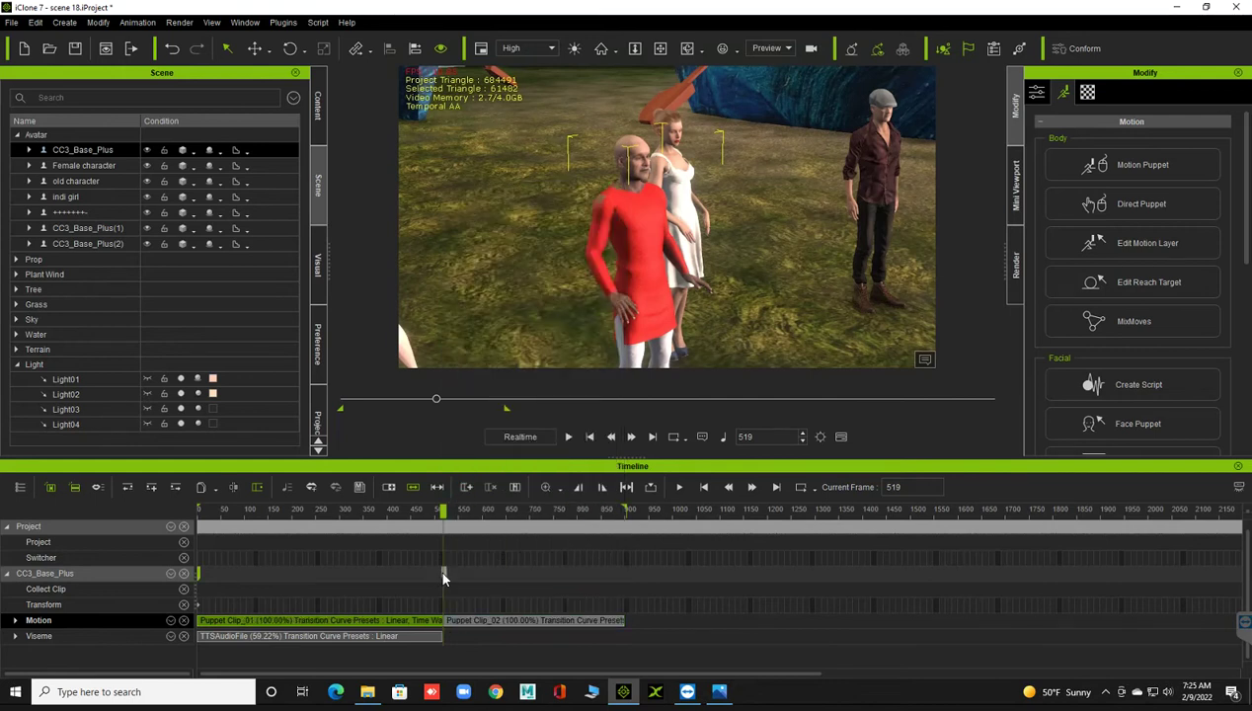
click(440, 572)
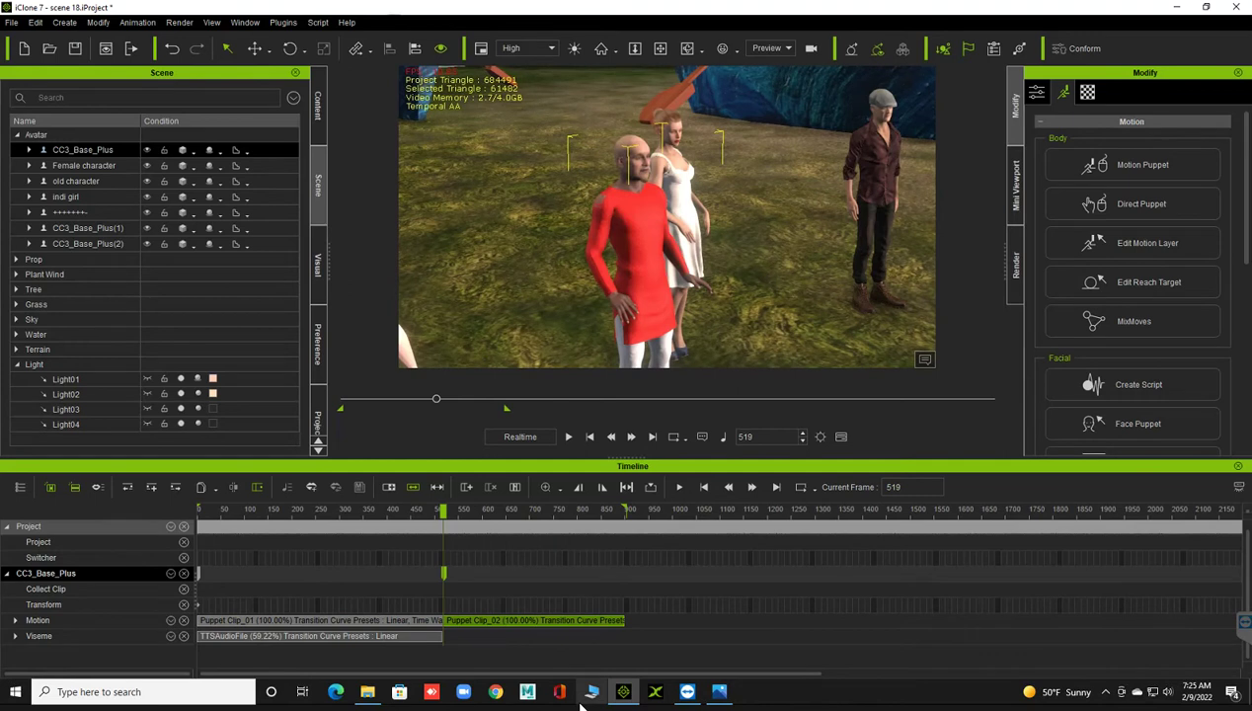
key(Delete)
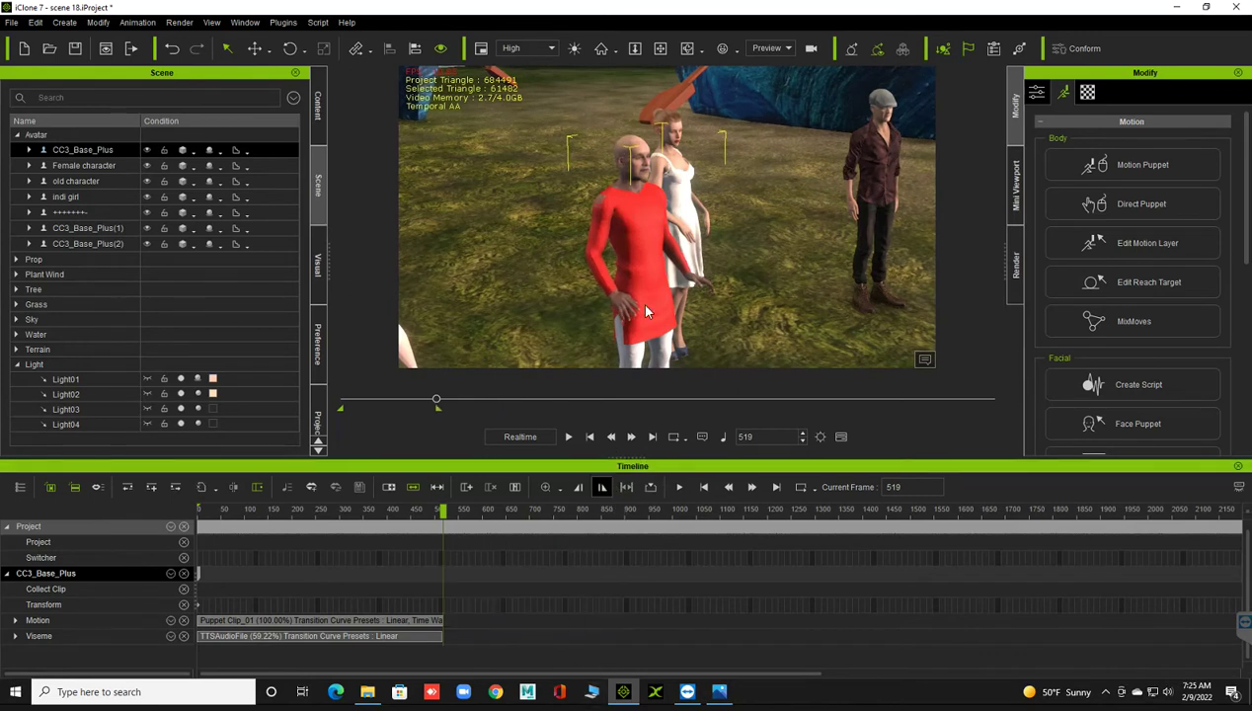
scroll(645, 299, down, 5)
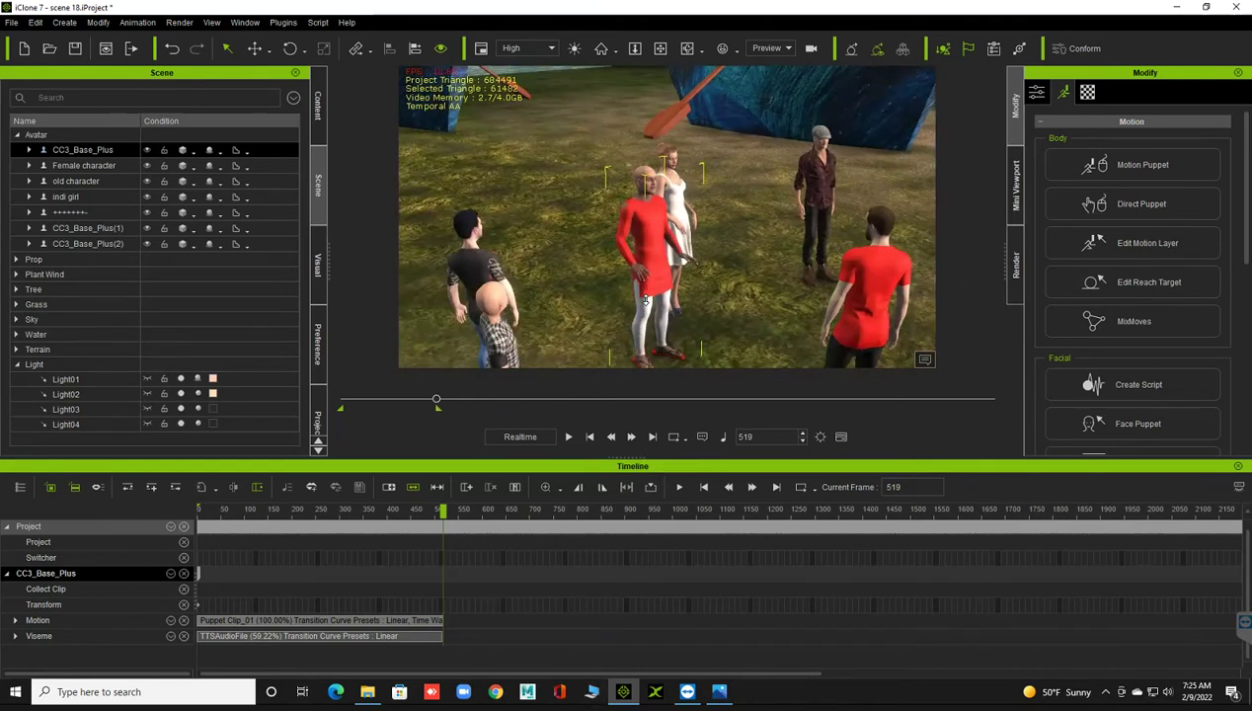
scroll(645, 299, down, 2)
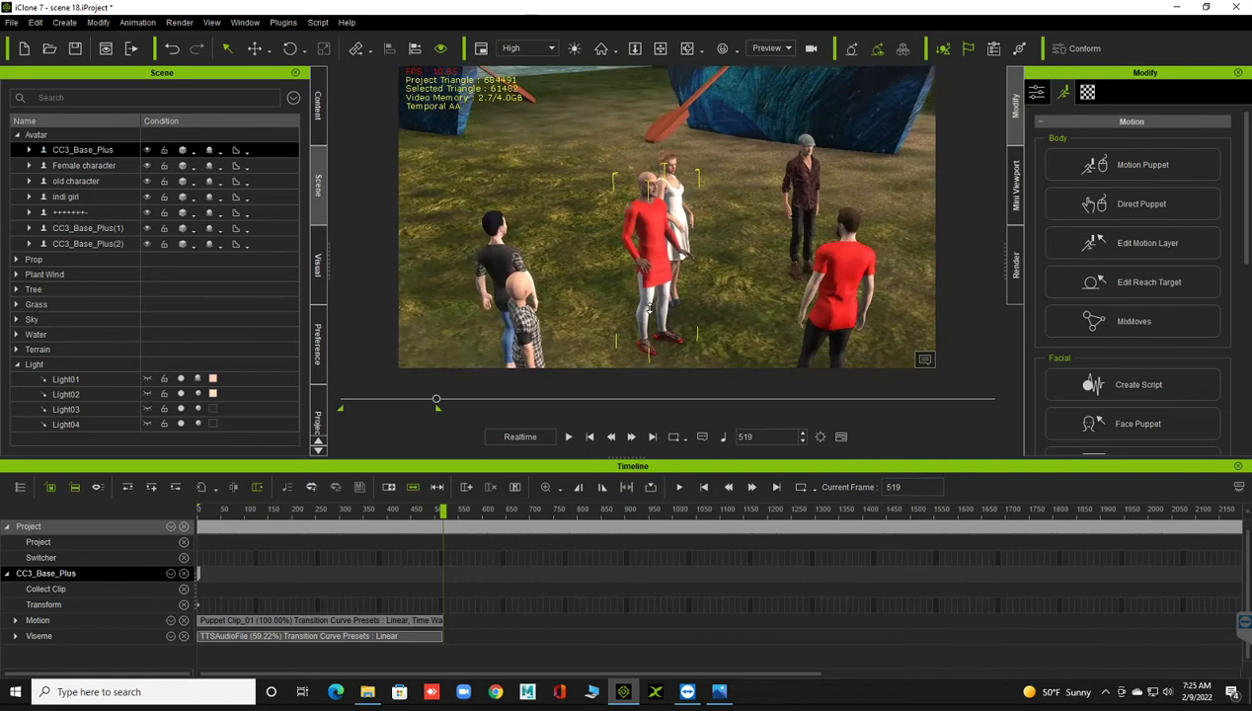
scroll(595, 283, down, 2)
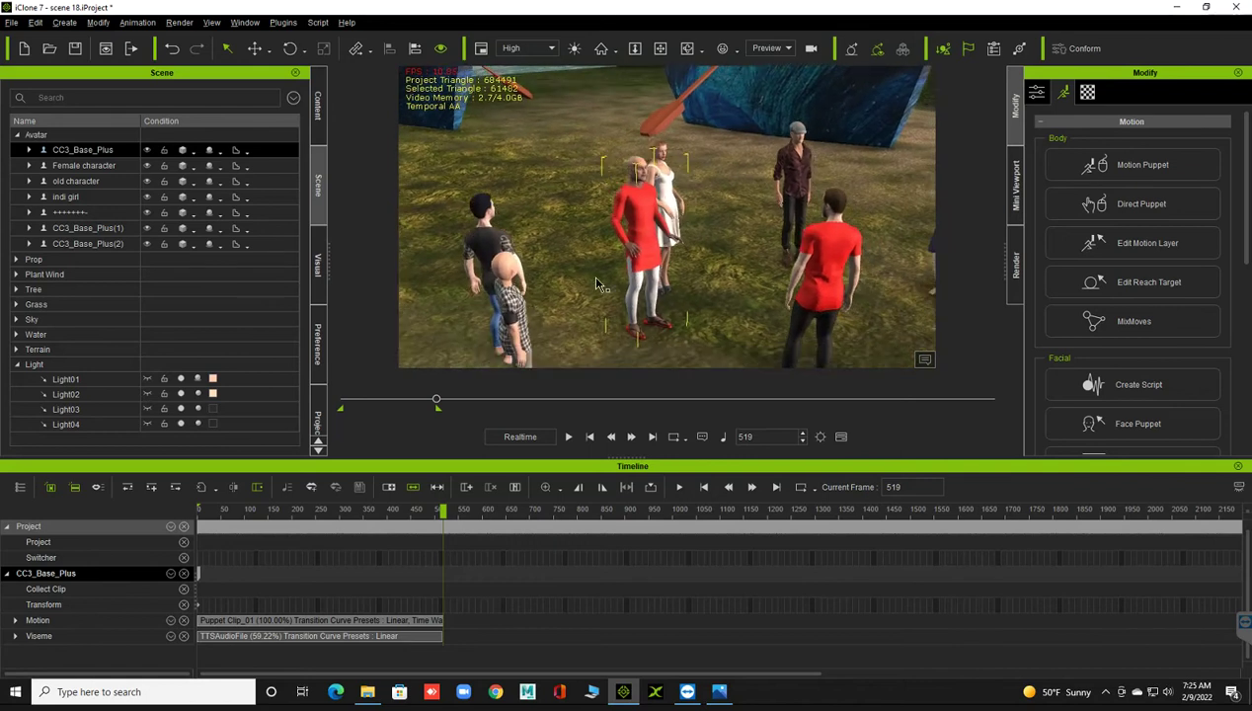
scroll(595, 283, down, 2)
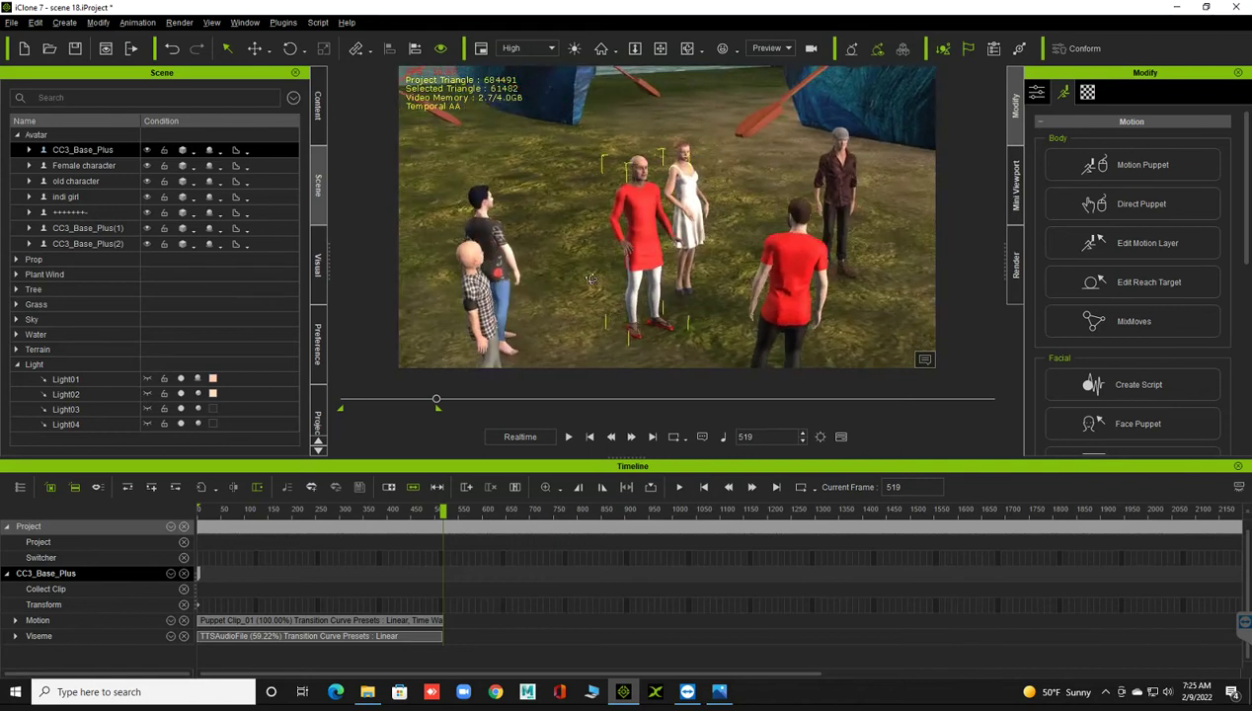
scroll(604, 278, down, 2)
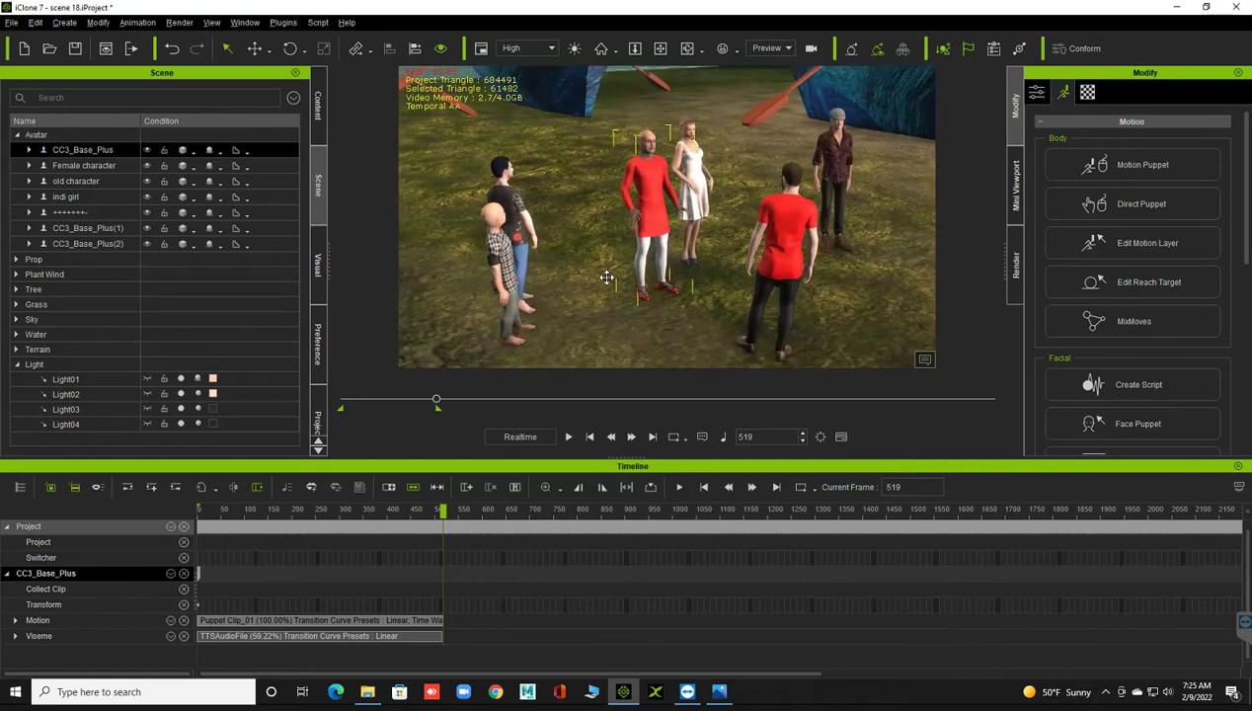
scroll(606, 277, down, 1)
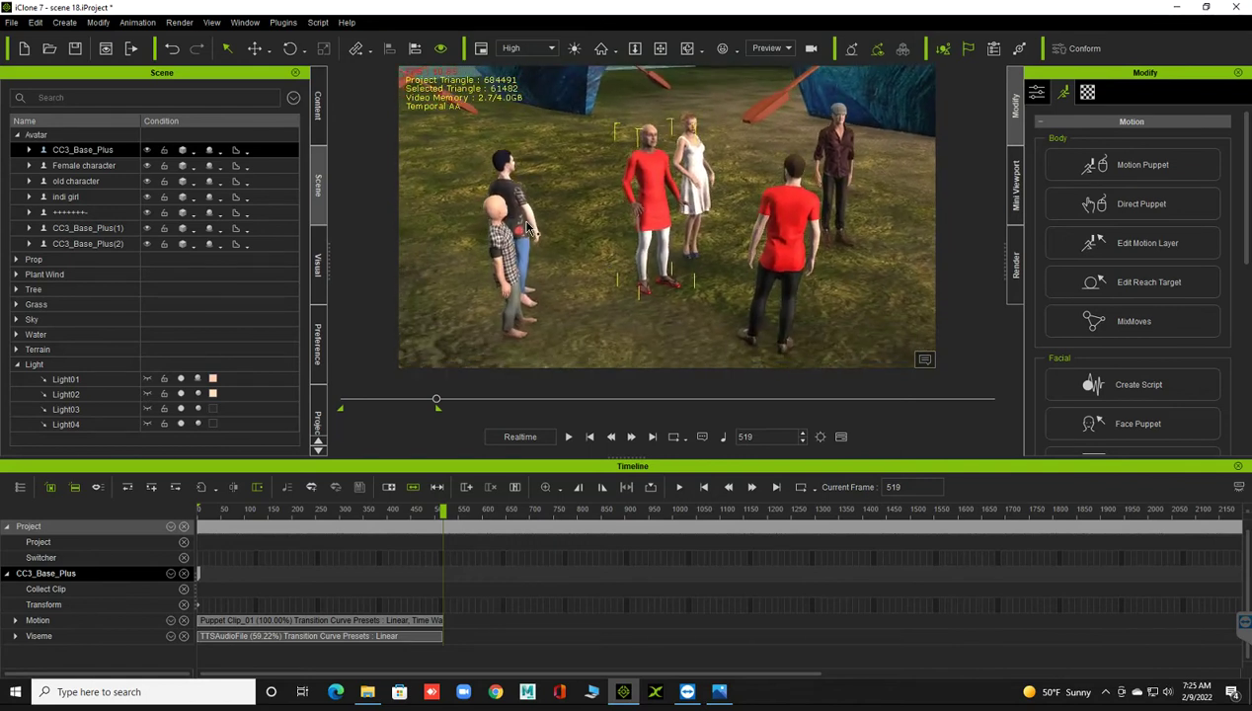
click(527, 229)
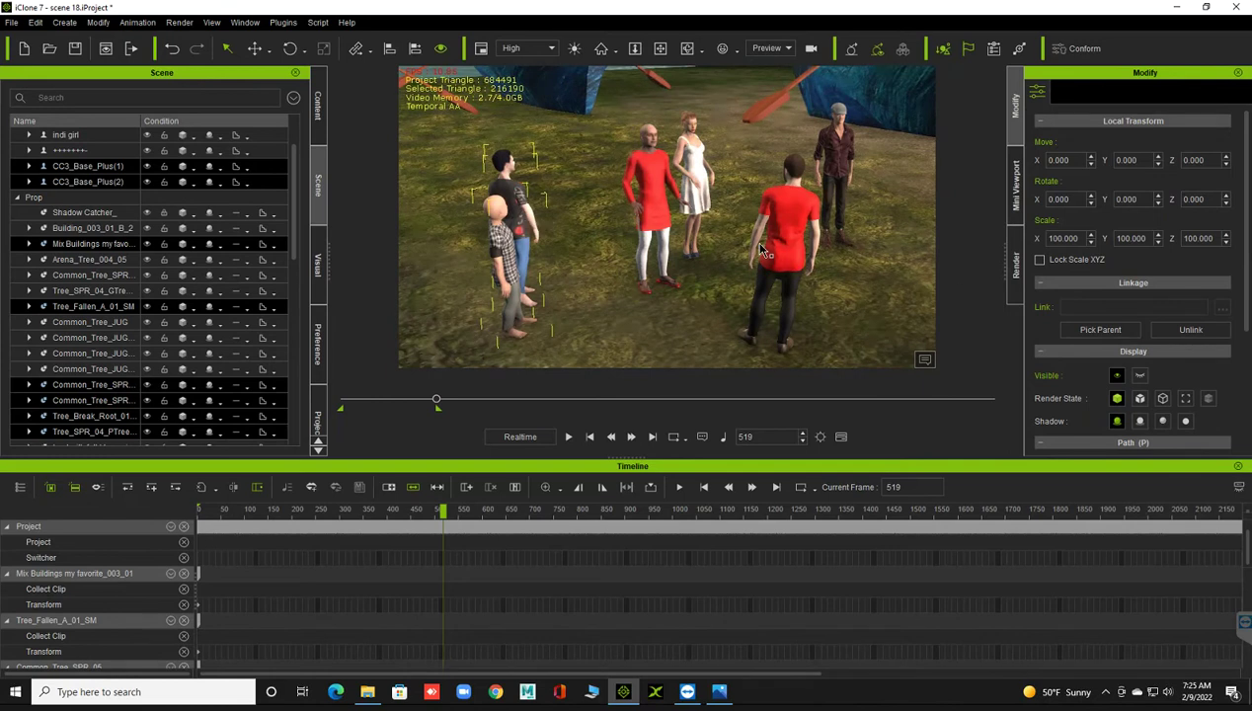
click(807, 259)
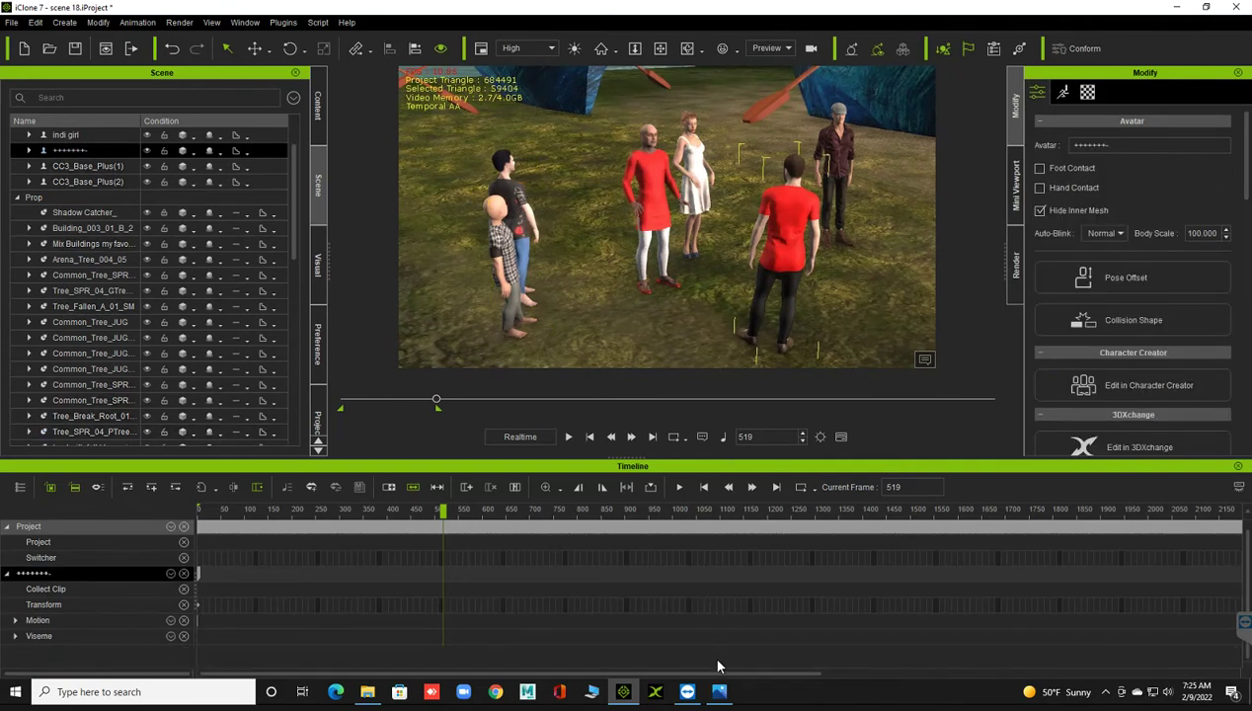
click(717, 692)
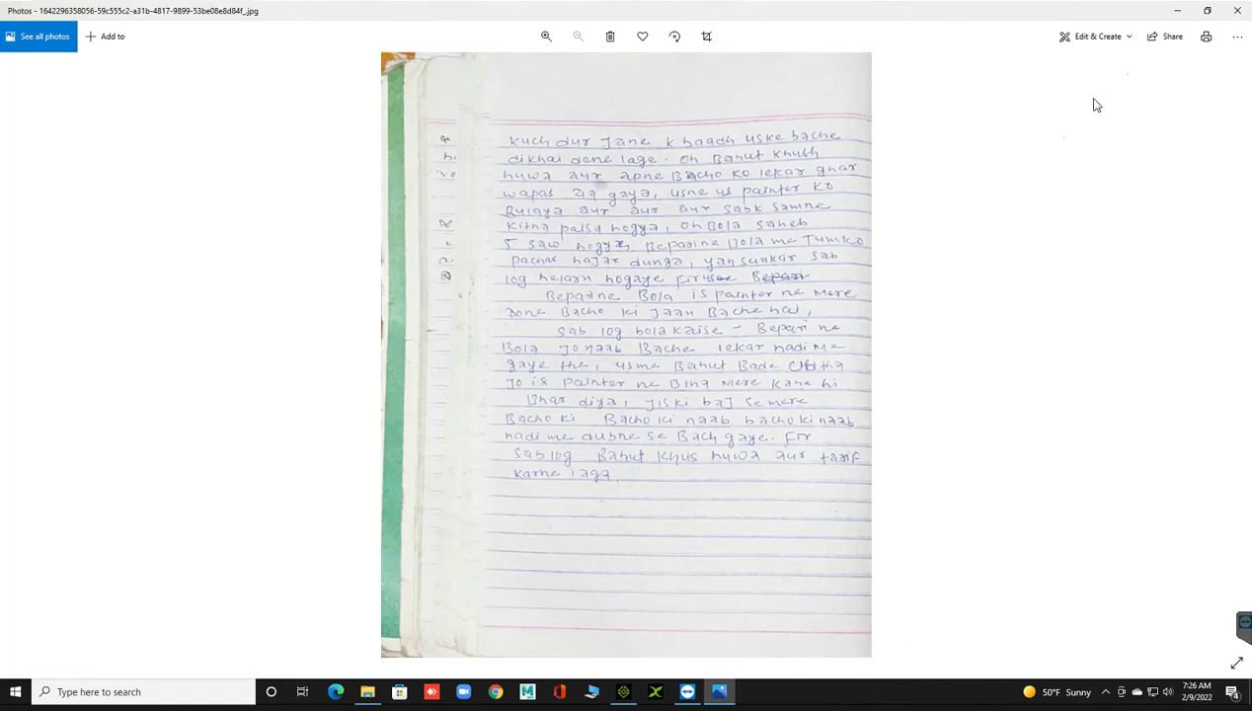
- Minimize the Photos story page to bring the iClone scene back
click(1177, 11)
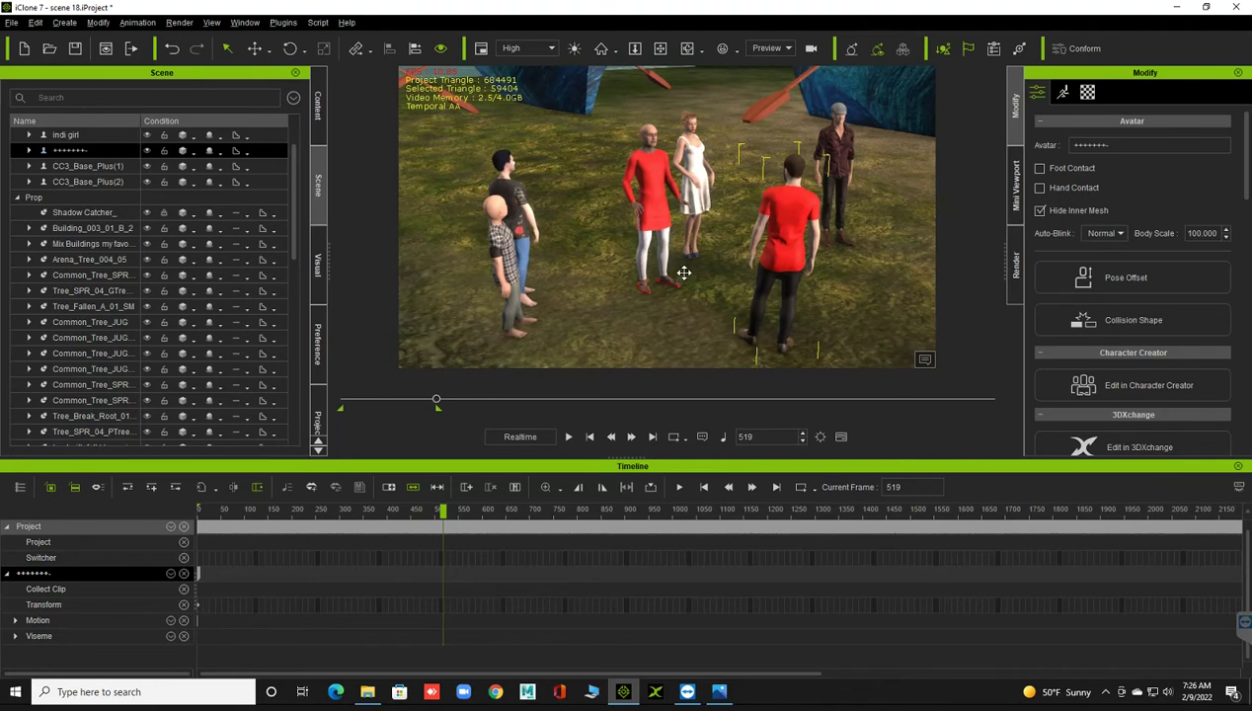
- Save the scene 18 project with Ctrl+S and launch Autodesk Maya 2022
mouse_move(720, 276)
right_down()
mouse_move(738, 259)
mouse_move(676, 244)
mouse_move(793, 197)
mouse_move(882, 208)
mouse_move(866, 257)
mouse_move(797, 257)
mouse_move(672, 297)
mouse_move(671, 286)
mouse_move(688, 294)
right_up()
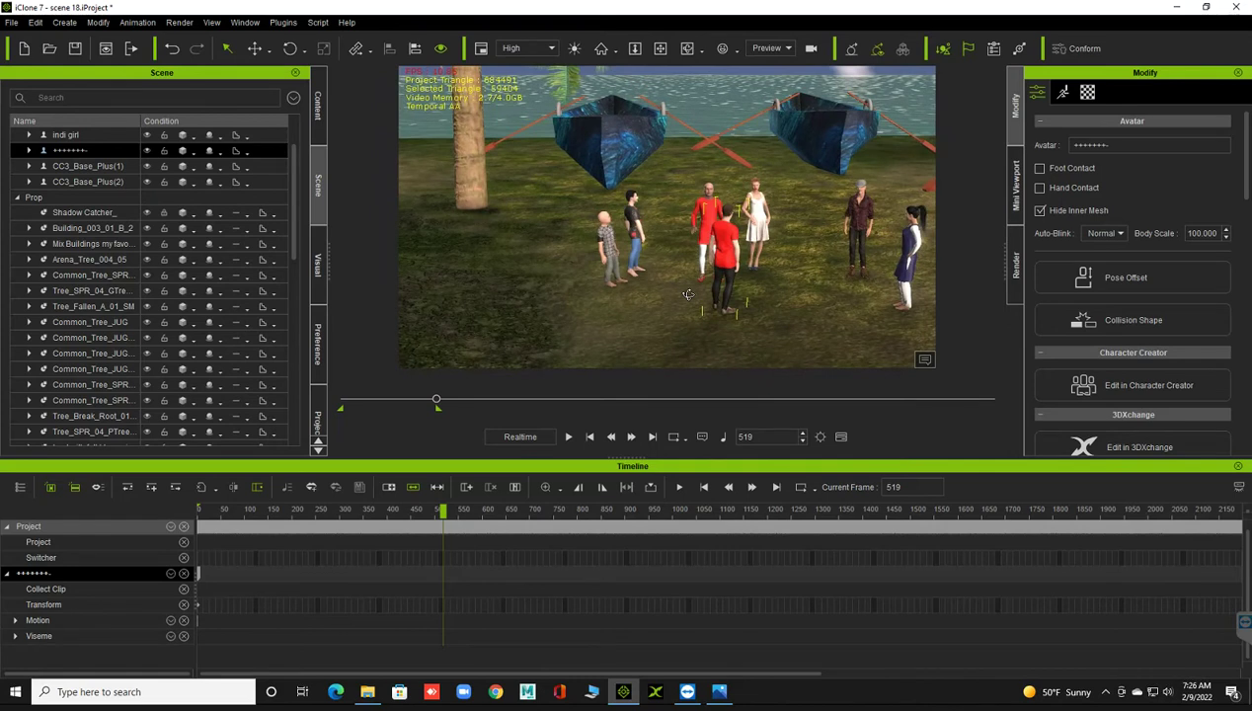
key(ctrl+s)
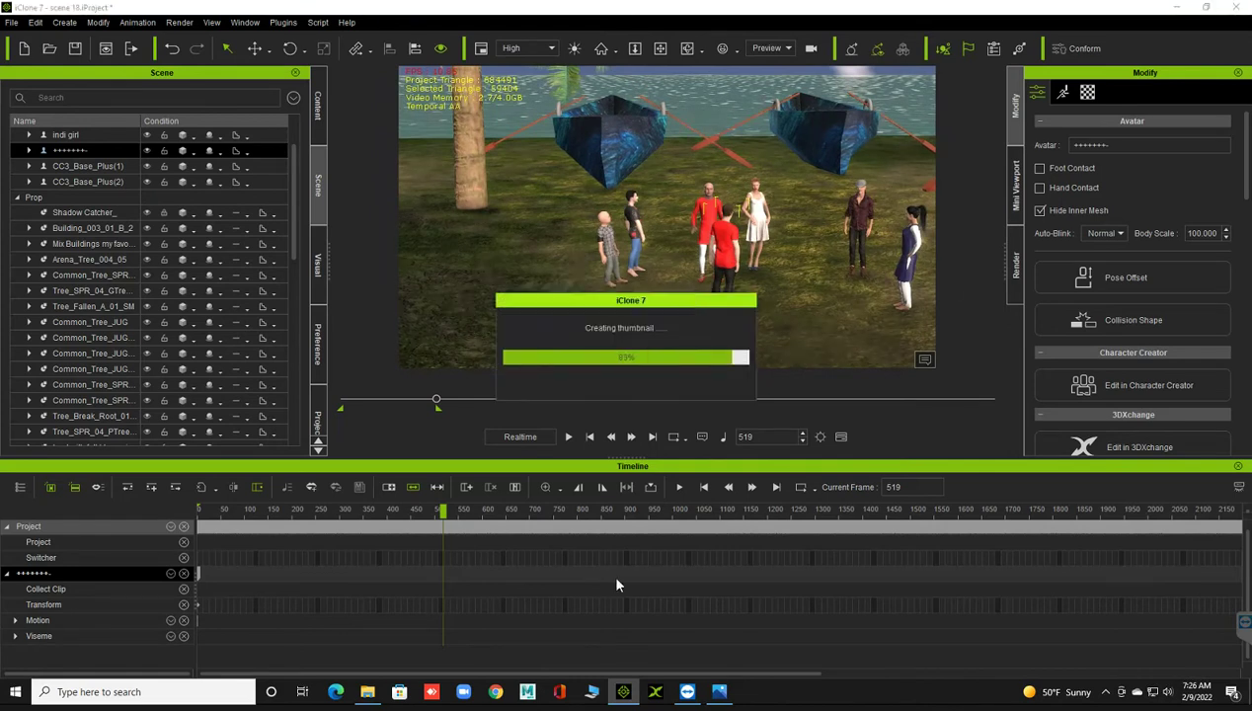
click(528, 691)
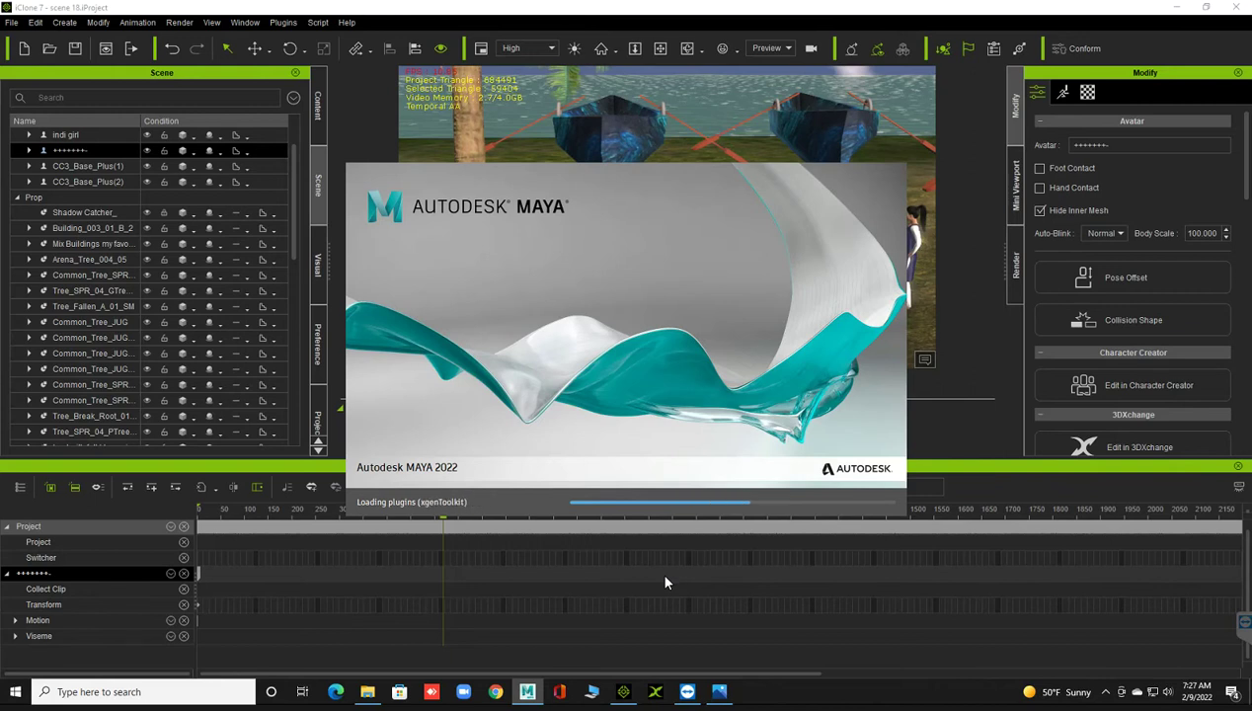
- Open B:\export from maya in File Explorer and select the boat with full blue painting file
click(366, 692)
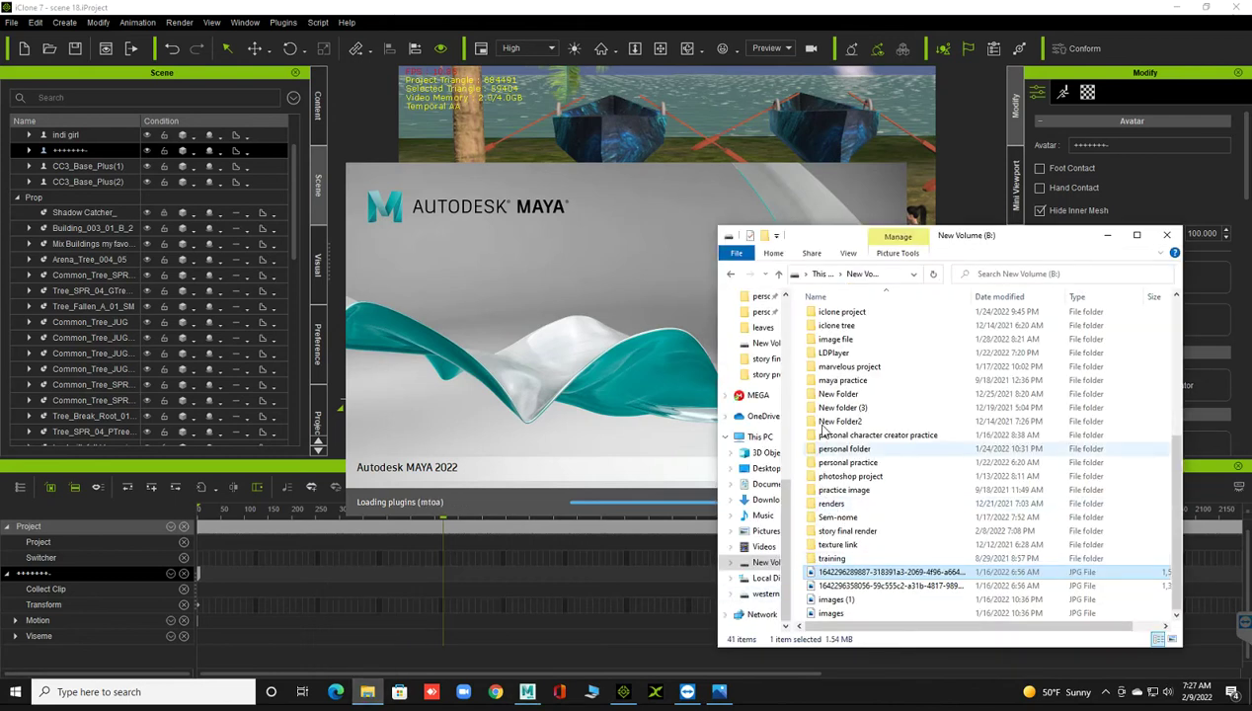
scroll(838, 415, up, 4)
scroll(837, 412, up, 2)
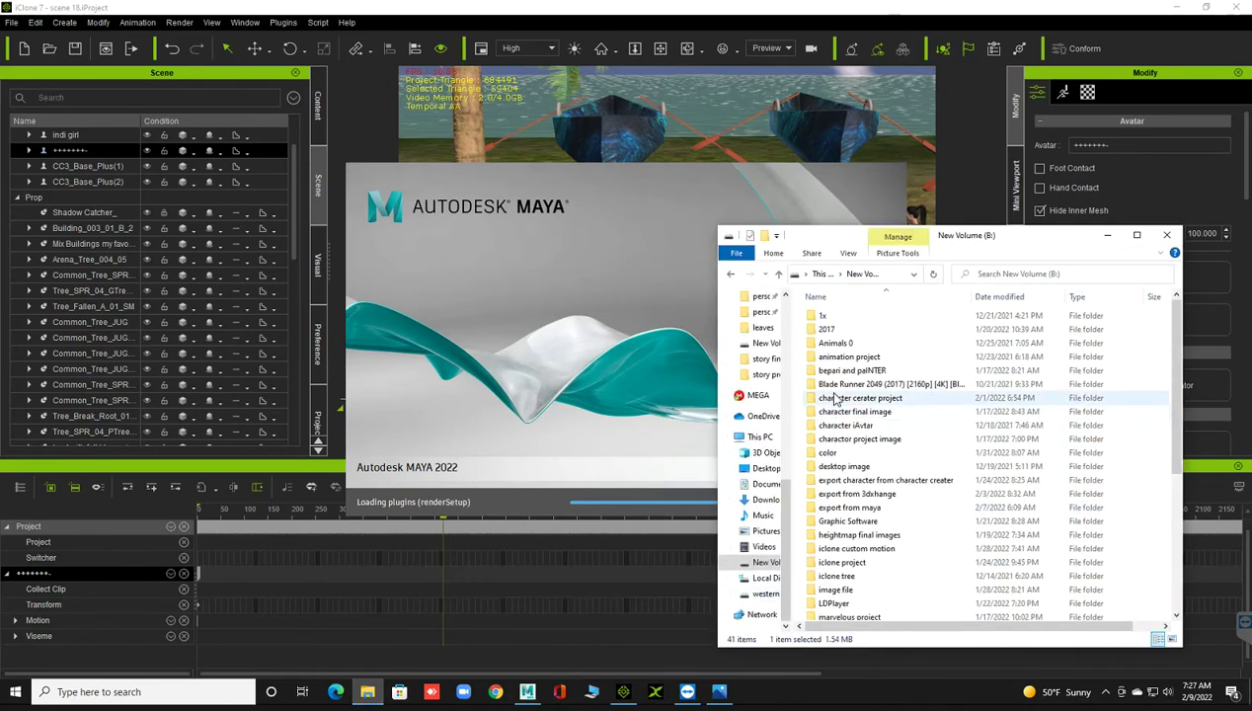
click(834, 398)
click(844, 508)
double_click(844, 509)
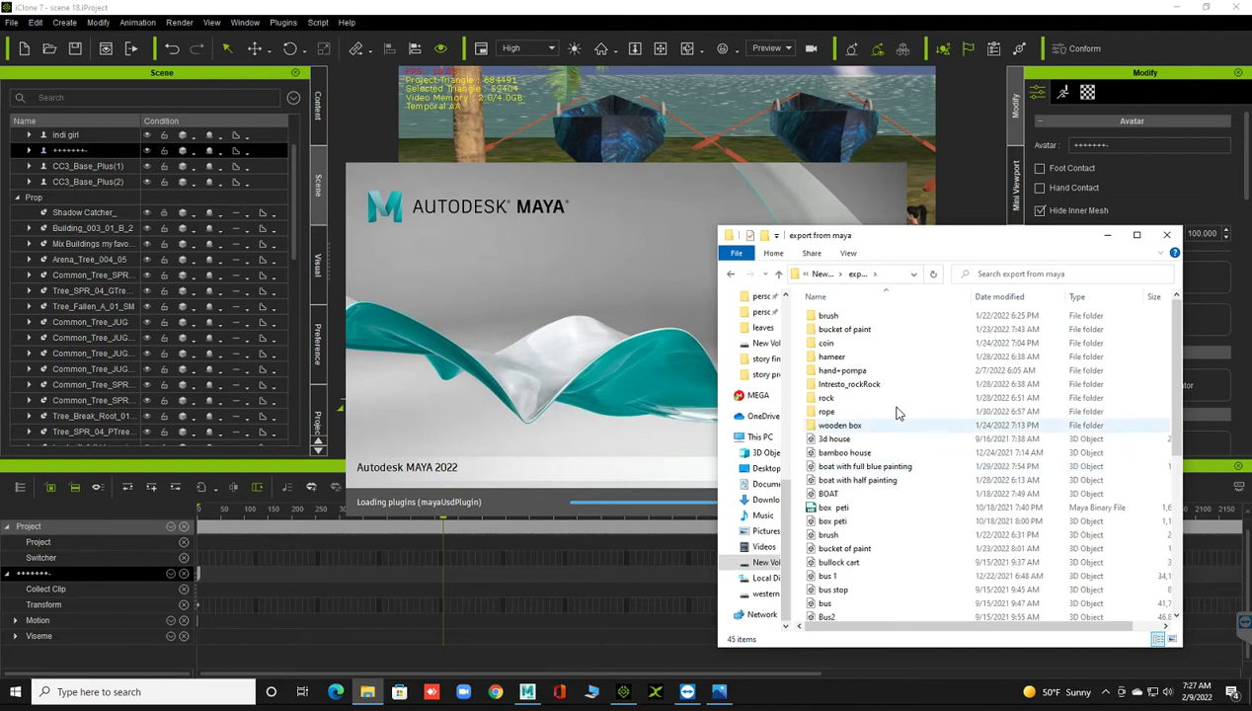
click(851, 497)
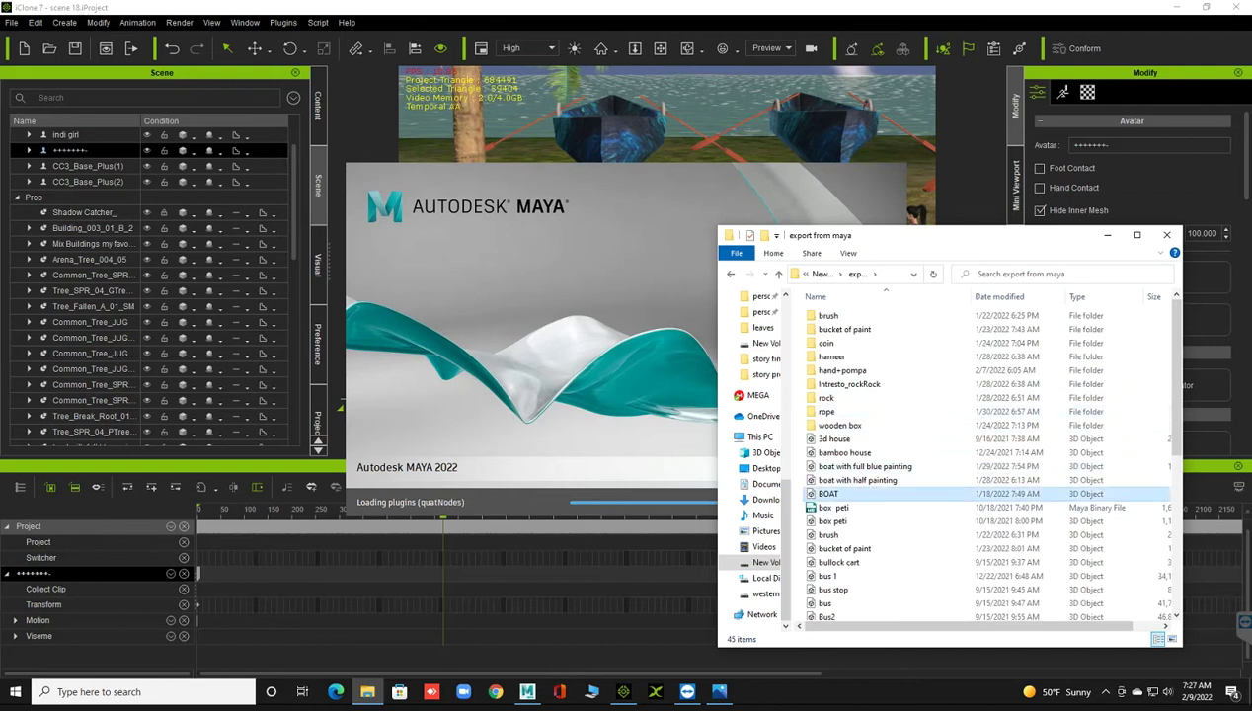
scroll(934, 510, down, 1)
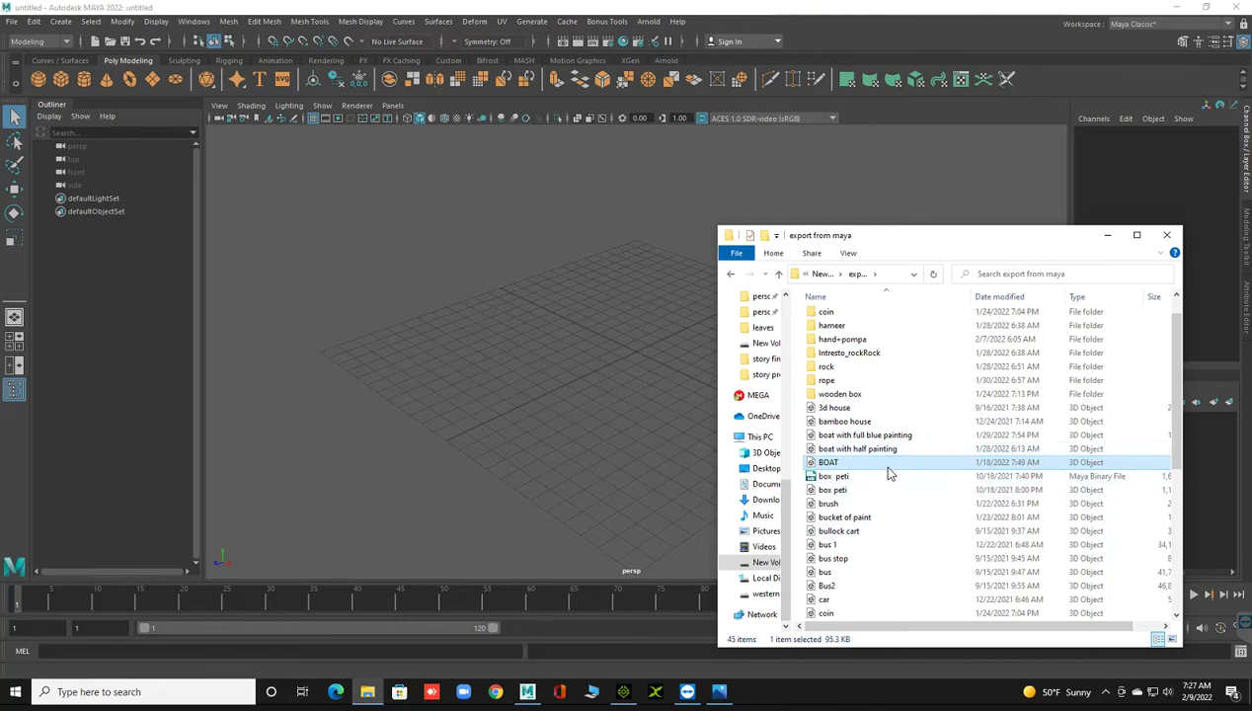
click(882, 436)
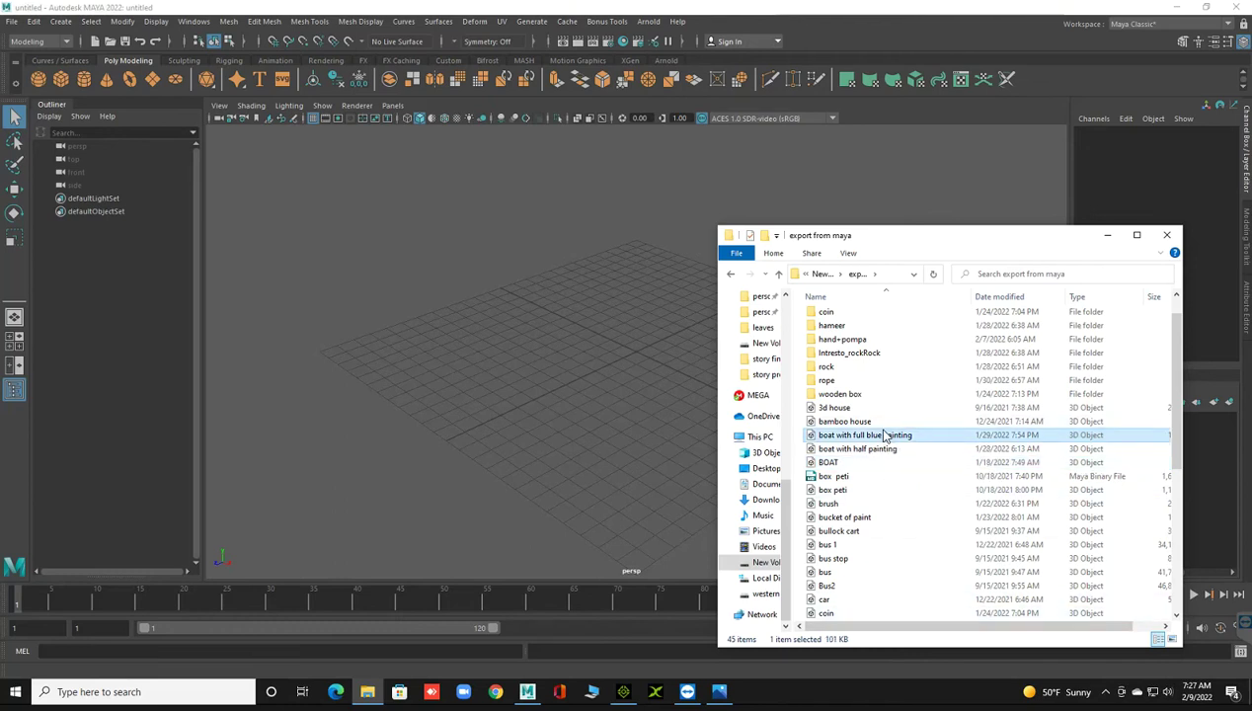
double_click(887, 438)
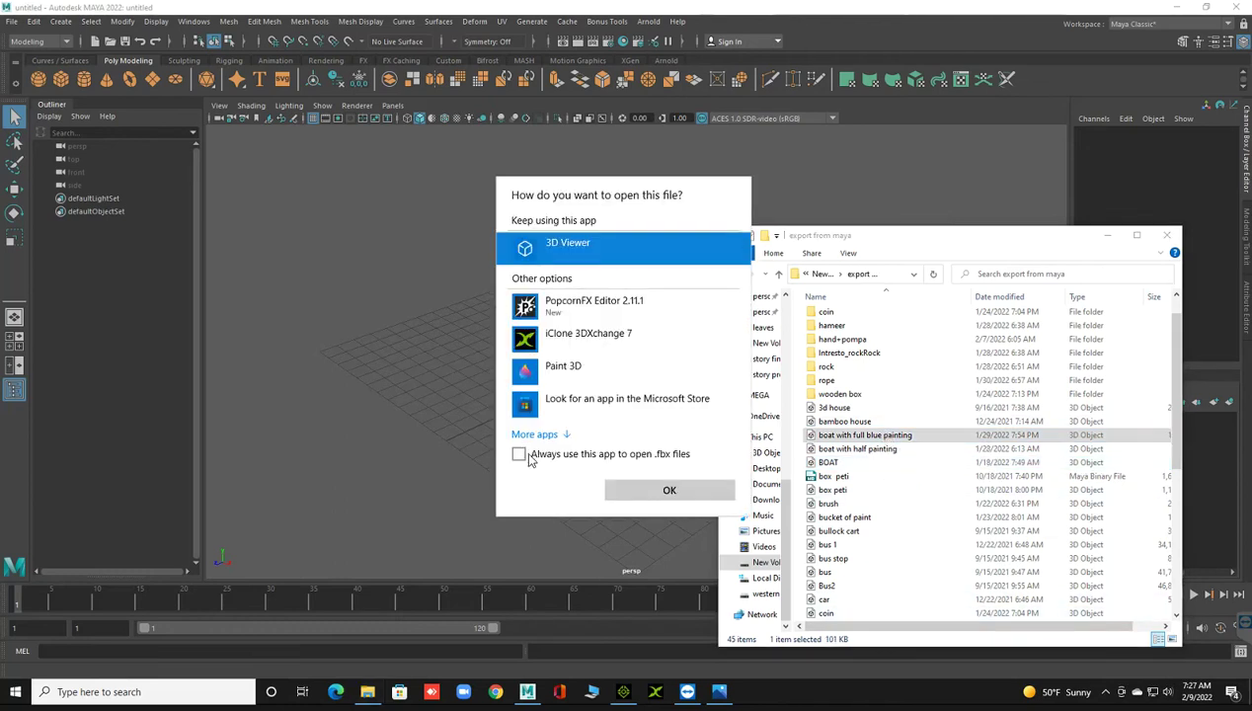
click(611, 494)
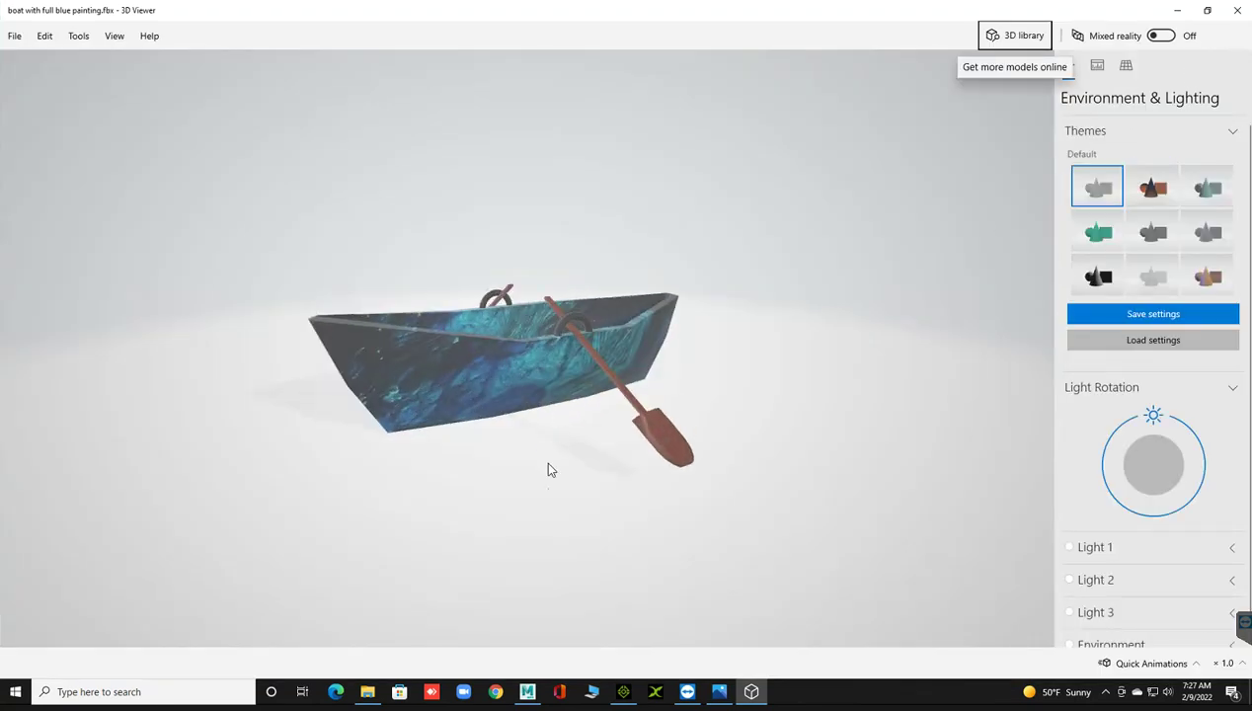
mouse_move(550, 470)
mouse_down()
mouse_move(548, 484)
mouse_move(543, 414)
mouse_move(646, 423)
mouse_up()
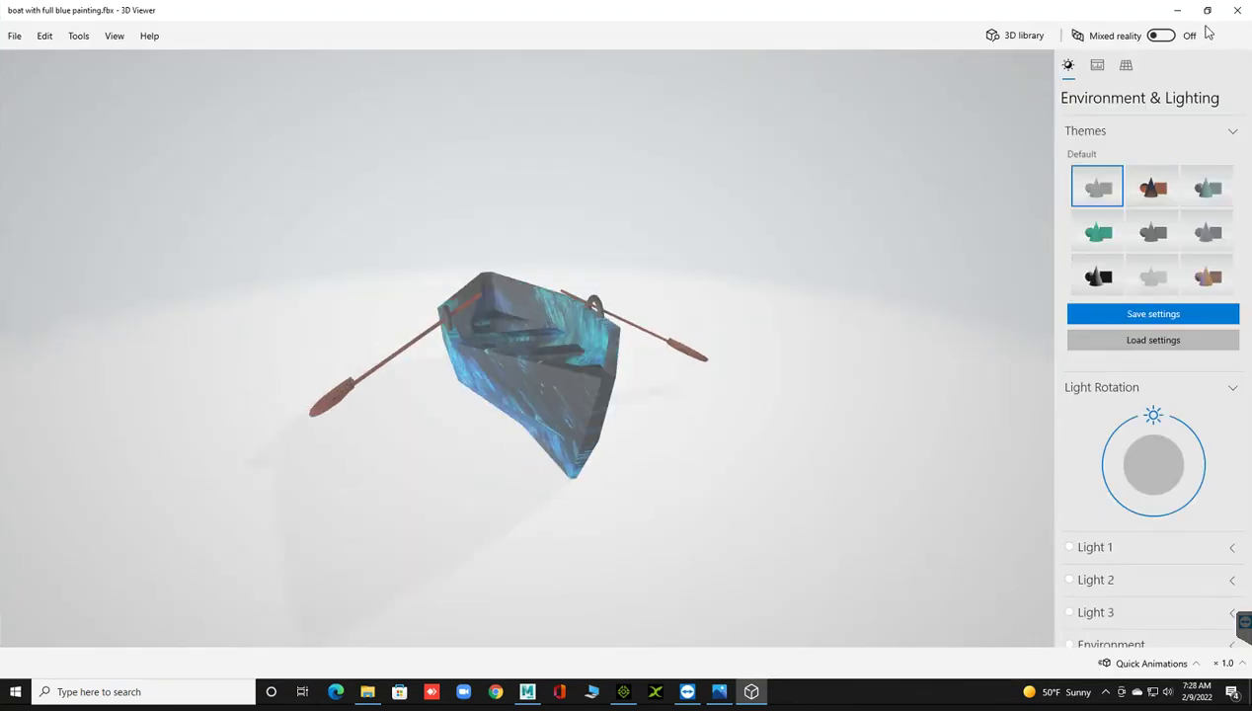
click(1235, 14)
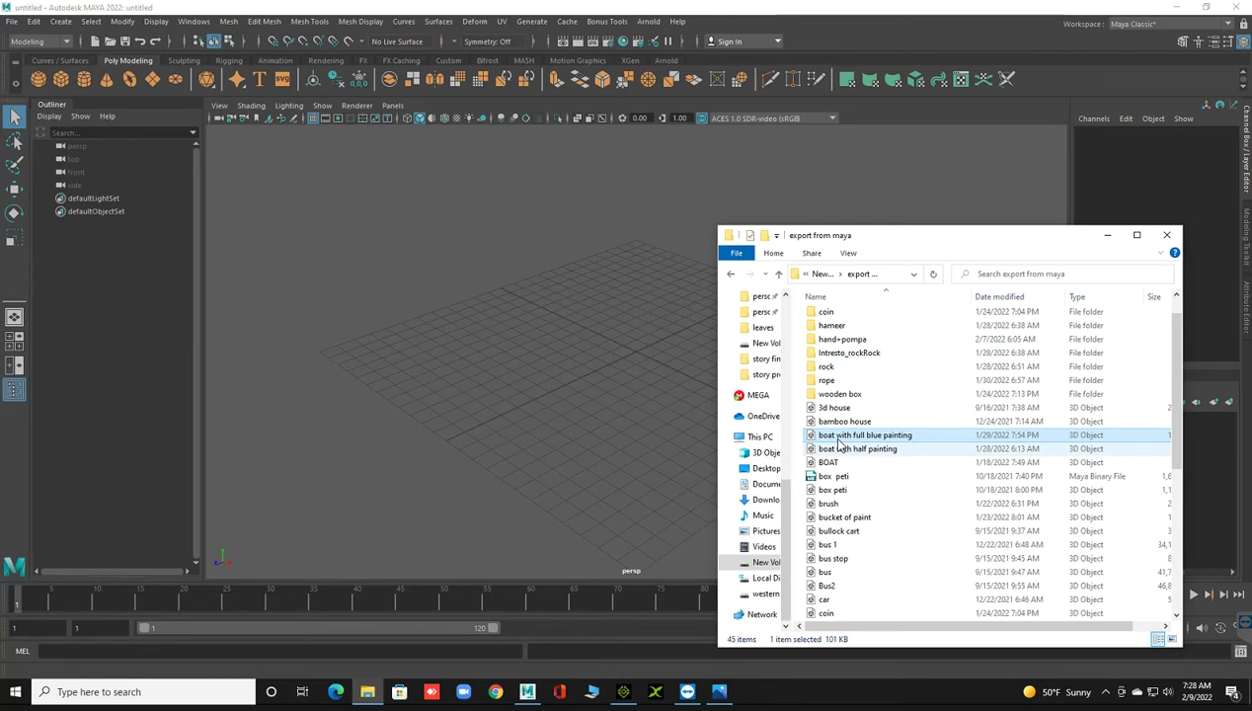
- Drag the boat with full blue painting FBX into Maya and display it textured
drag(908, 441, 592, 425)
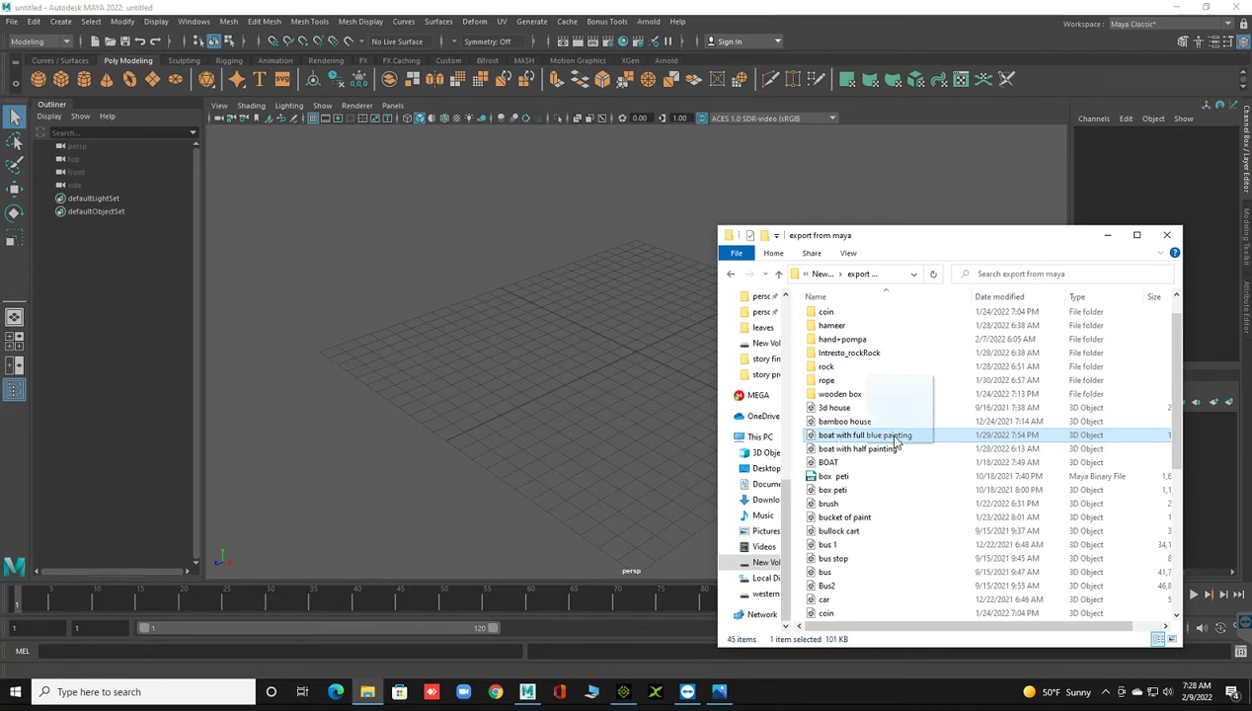
drag(593, 425, 593, 417)
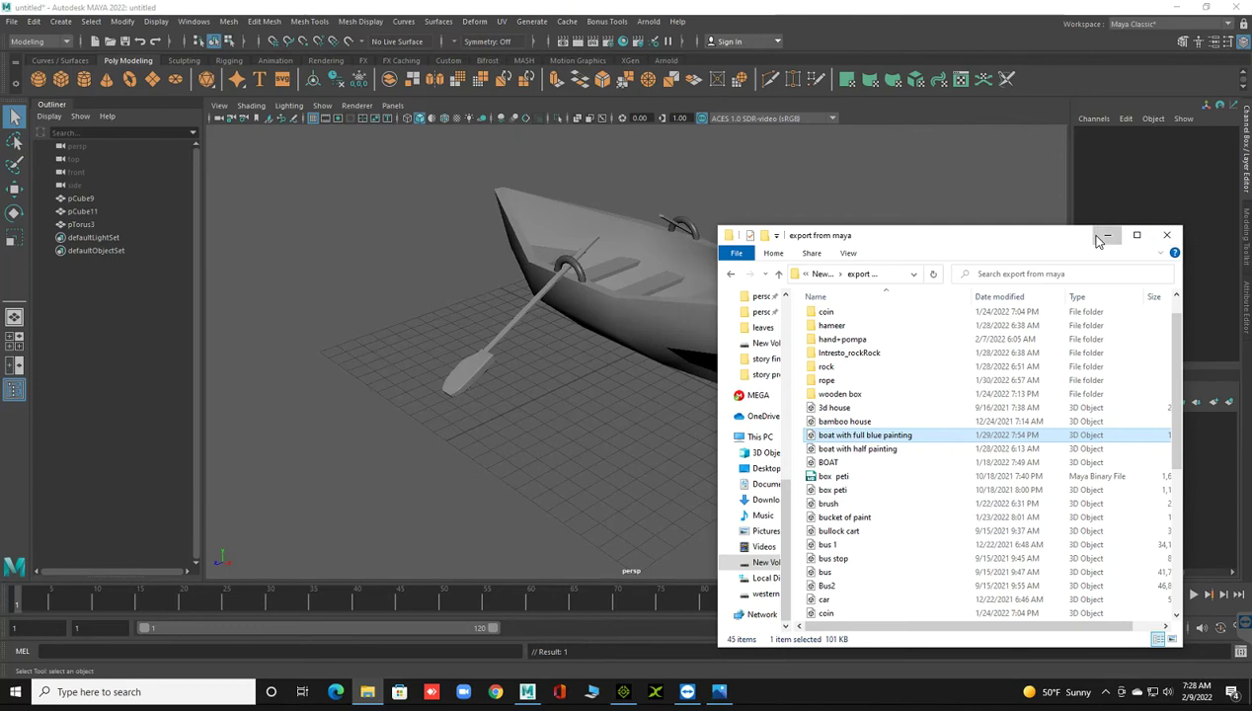
click(1107, 235)
mouse_move(736, 322)
alt+mouse_down()
mouse_move(727, 420)
mouse_move(724, 401)
alt+mouse_up()
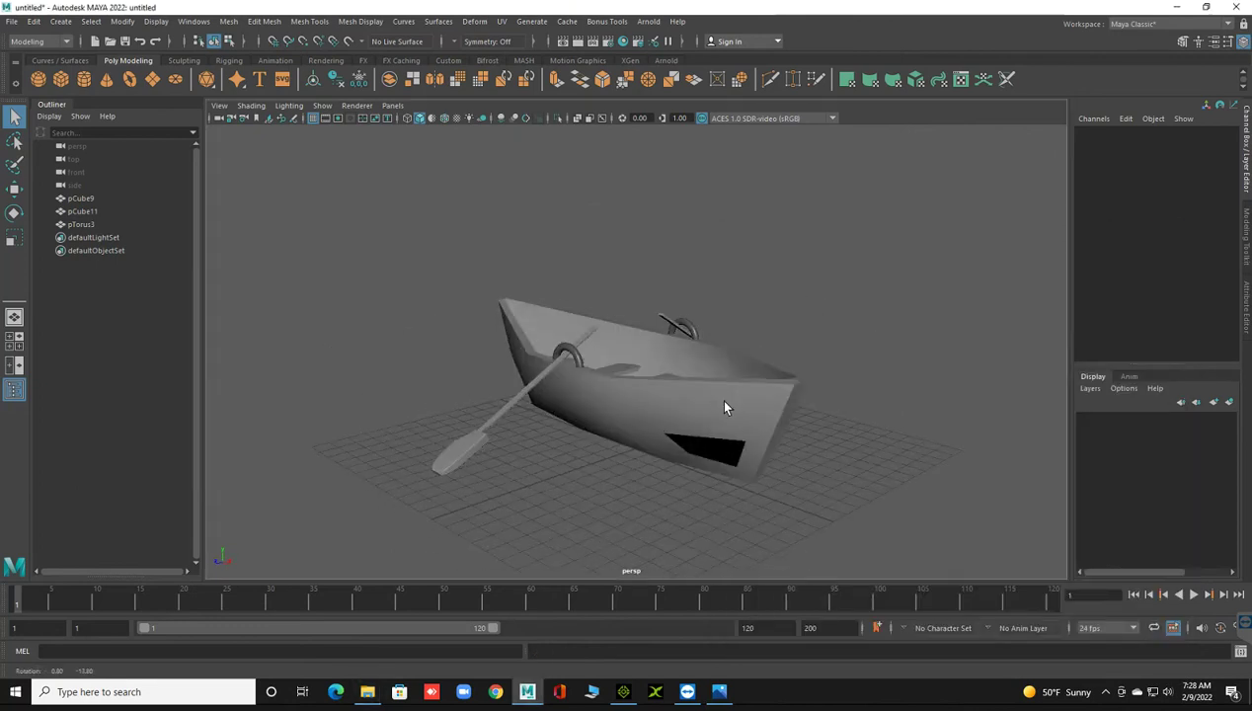
key(6)
mouse_move(623, 481)
alt+mouse_down()
mouse_move(709, 451)
mouse_move(676, 447)
mouse_move(732, 405)
alt+mouse_up()
- Zoom in on the dark hole in the hull and select the face covering it
click(731, 430)
alt+middle_drag(731, 431, 601, 350)
alt+drag(602, 351, 615, 388)
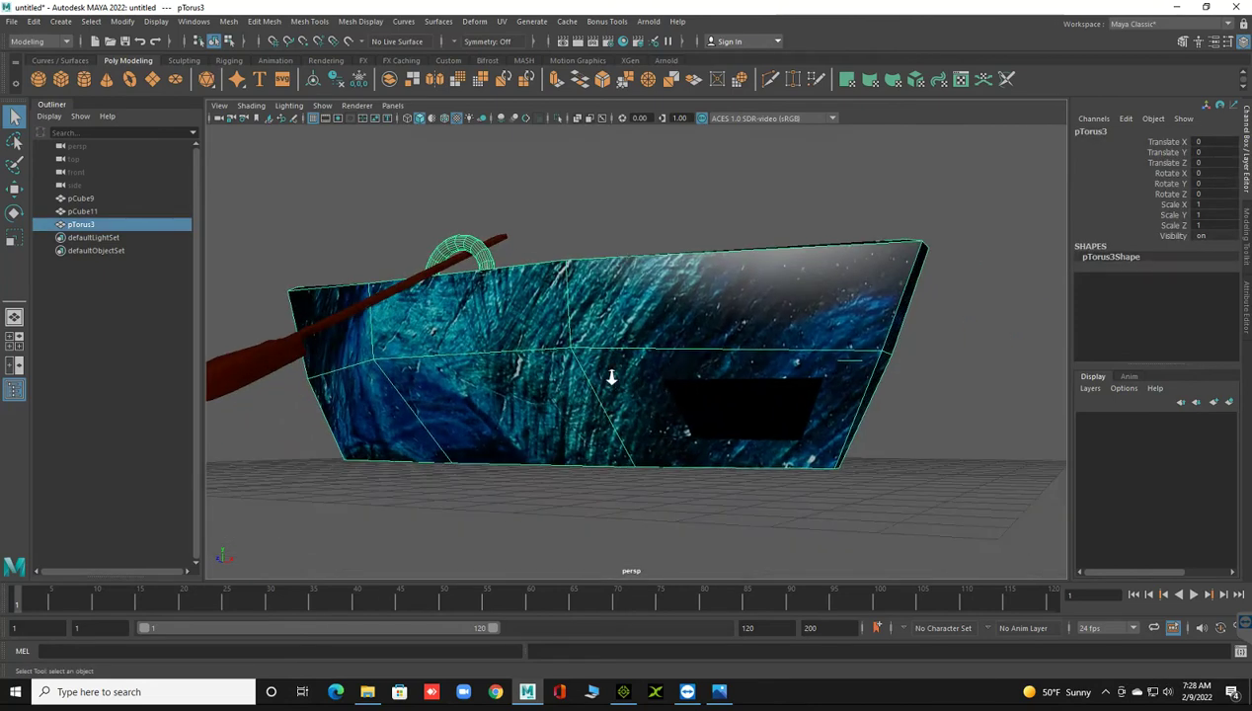
scroll(616, 388, up, 5)
alt+middle_drag(615, 388, 575, 307)
alt+drag(575, 307, 560, 343)
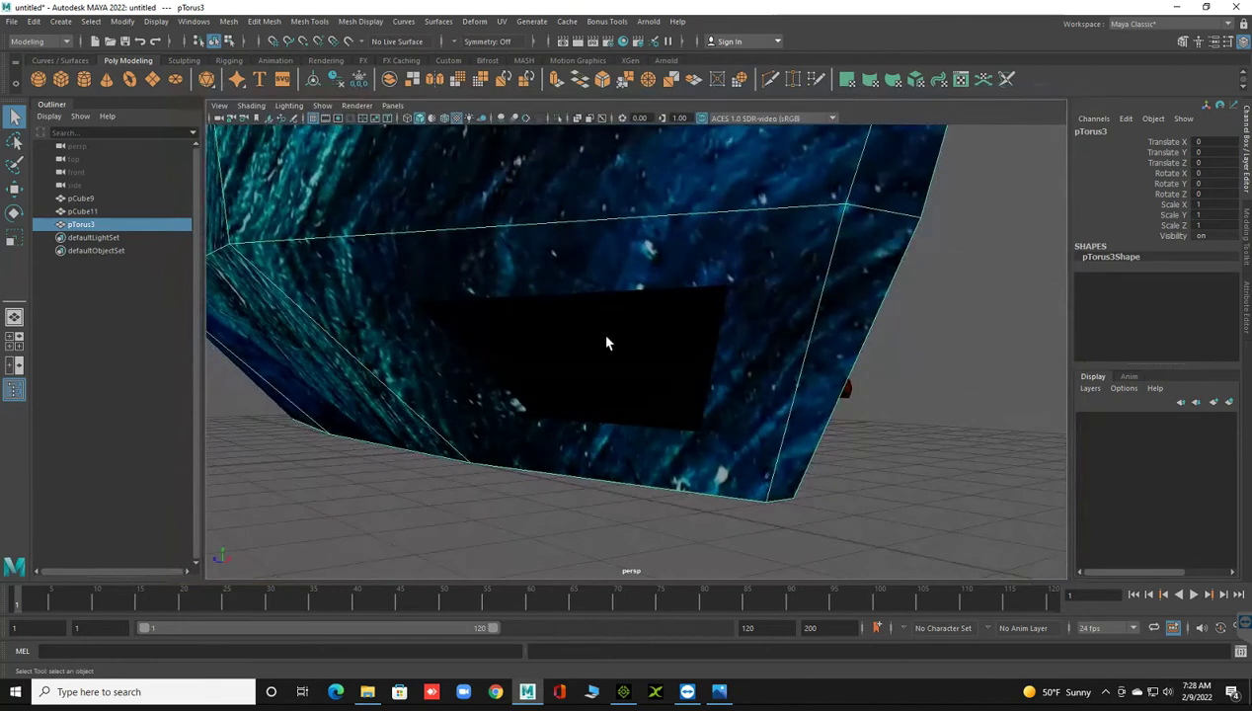
right_drag(607, 343, 598, 363)
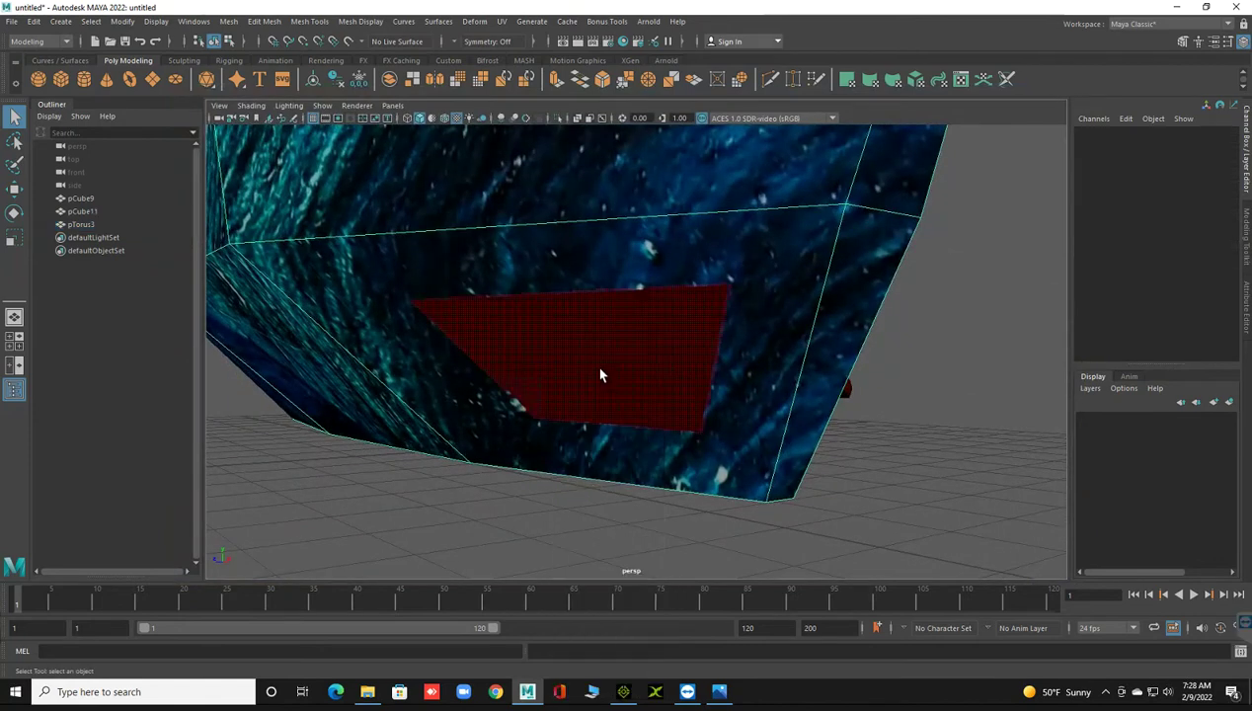
click(606, 360)
mouse_move(684, 441)
alt+mouse_down()
mouse_move(613, 463)
mouse_move(697, 450)
mouse_move(719, 482)
mouse_move(696, 481)
mouse_move(657, 376)
alt+mouse_up()
click(658, 375)
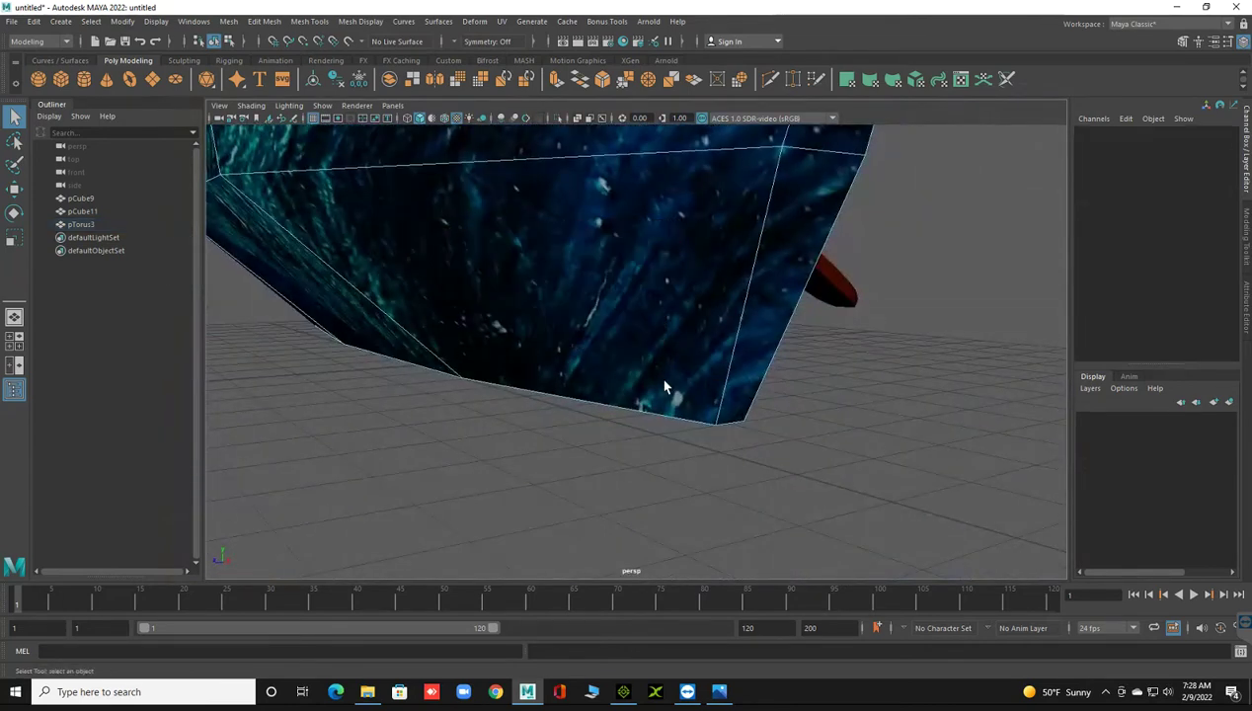
right_click(559, 277)
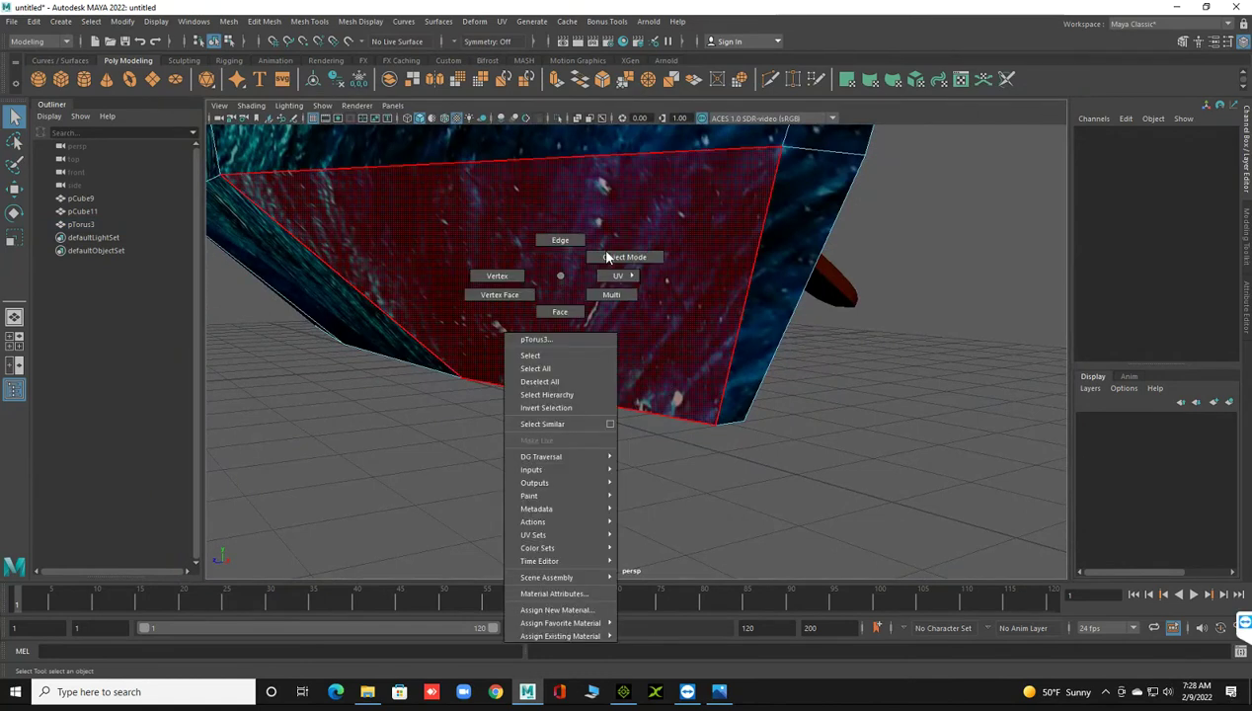
click(610, 257)
- From a side-on view, select the hole face on the hull side, then deselect the hull
scroll(553, 335, down, 4)
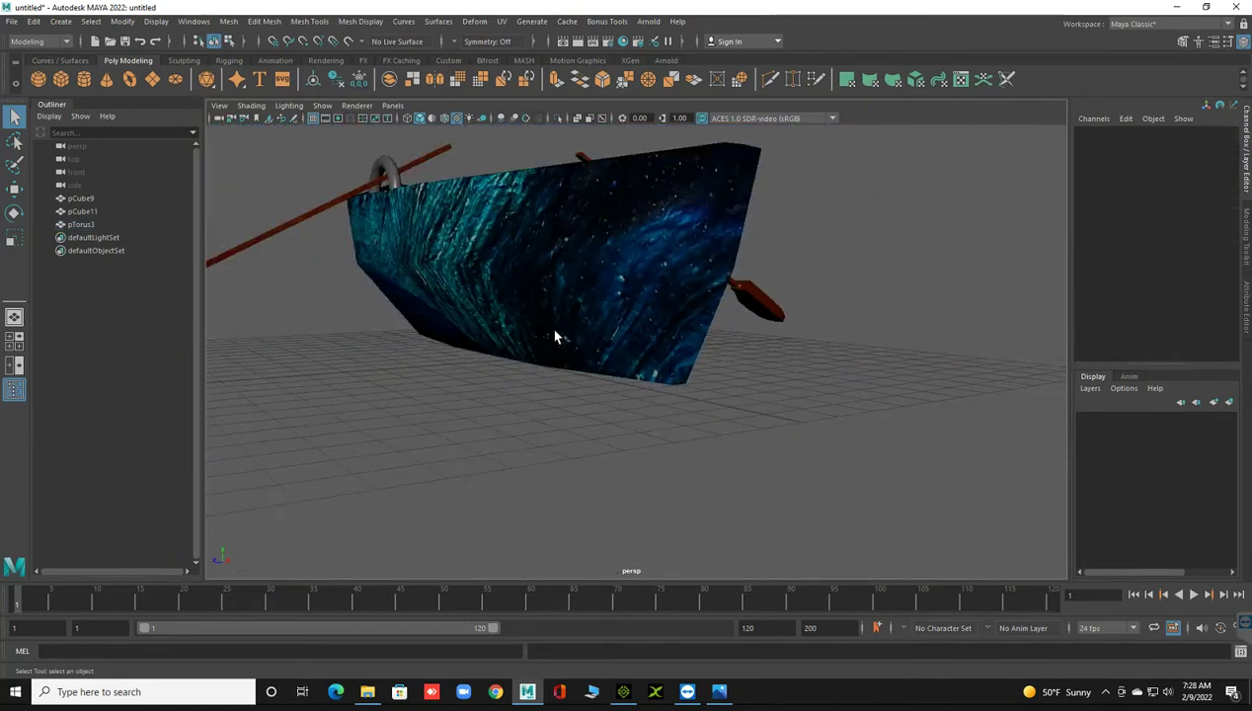
alt+drag(554, 336, 501, 316)
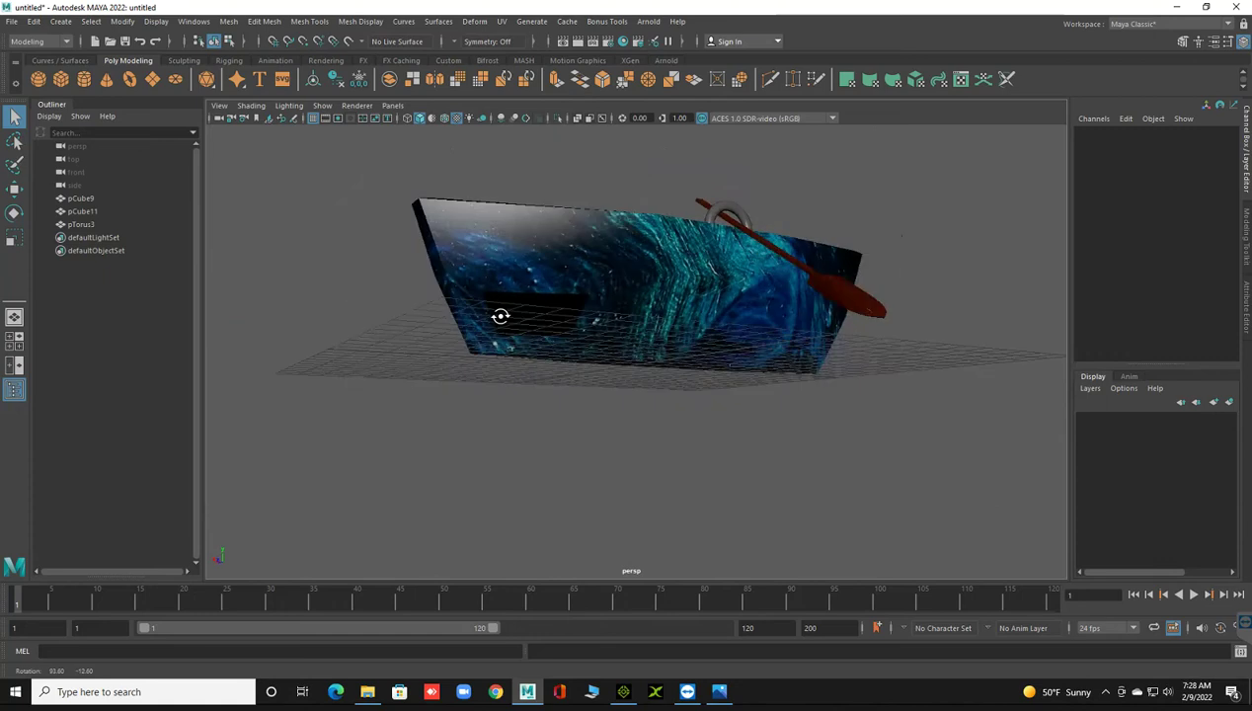
scroll(499, 321, up, 3)
click(503, 283)
right_drag(504, 284, 499, 309)
click(497, 286)
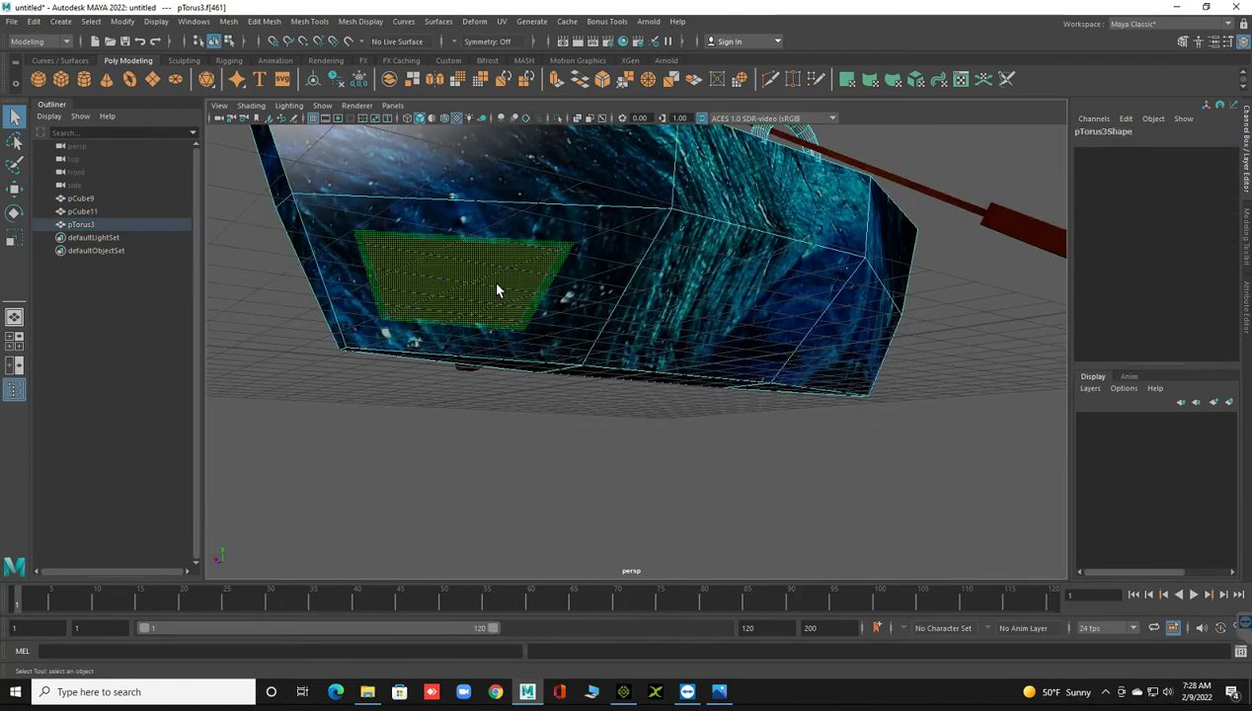
right_drag(521, 230, 636, 509)
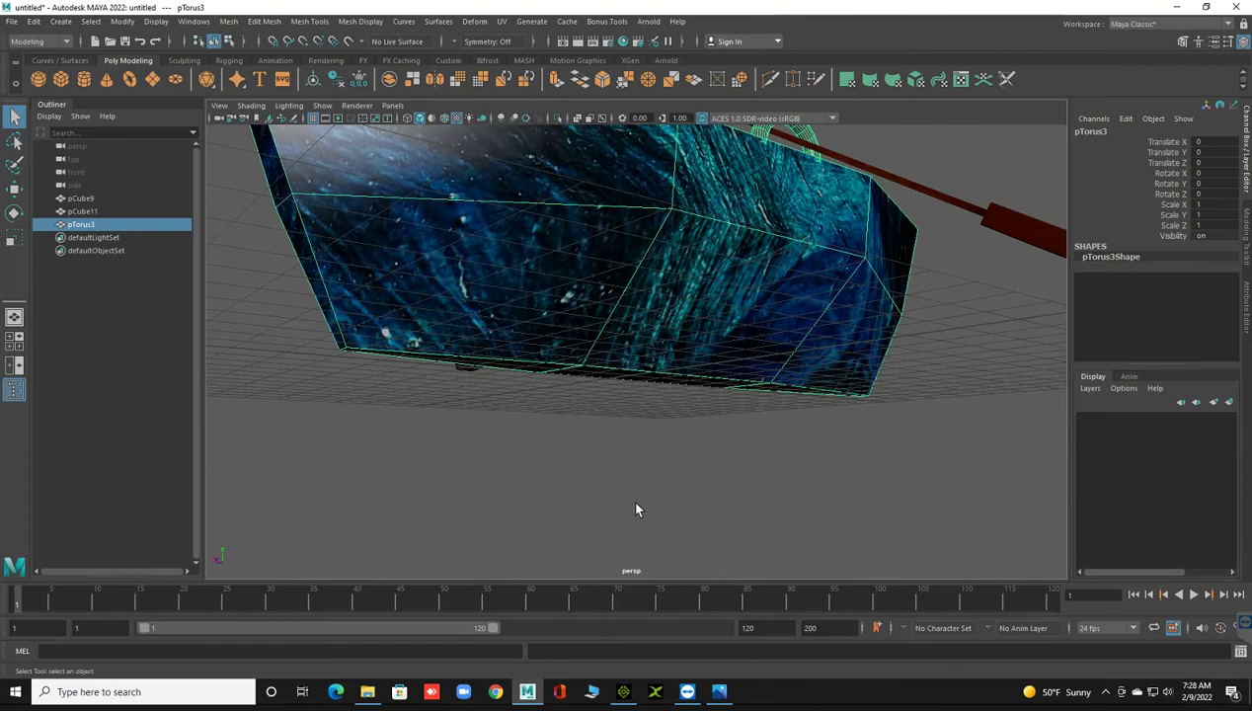
click(636, 510)
- Look down into the boat from above and inspect the centre plank up close
scroll(533, 356, down, 5)
mouse_move(545, 372)
alt+mouse_down()
mouse_move(536, 418)
mouse_move(520, 377)
mouse_move(708, 340)
alt+mouse_up()
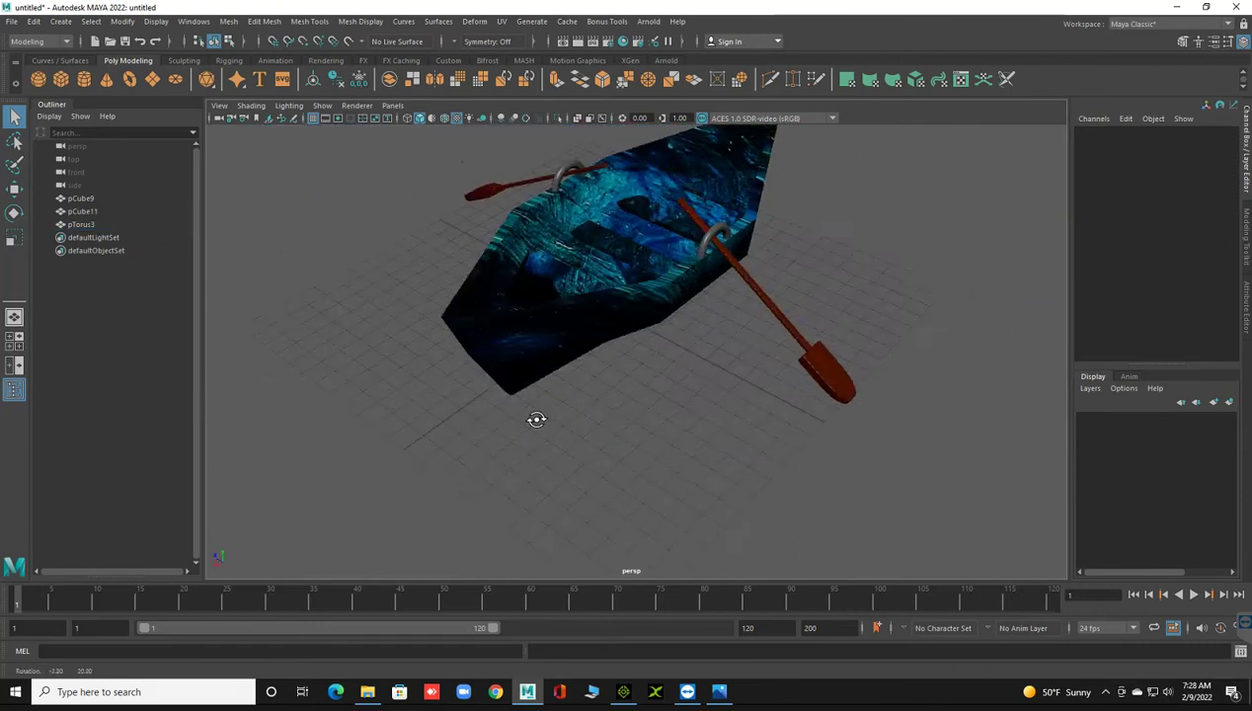
scroll(708, 340, up, 5)
mouse_move(679, 427)
alt+mouse_down()
mouse_move(620, 433)
mouse_move(616, 371)
mouse_move(583, 391)
mouse_move(632, 366)
alt+mouse_up()
click(632, 366)
scroll(590, 296, up, 5)
alt+drag(590, 296, 585, 327)
scroll(596, 386, up, 3)
alt+drag(596, 386, 600, 386)
key(space)
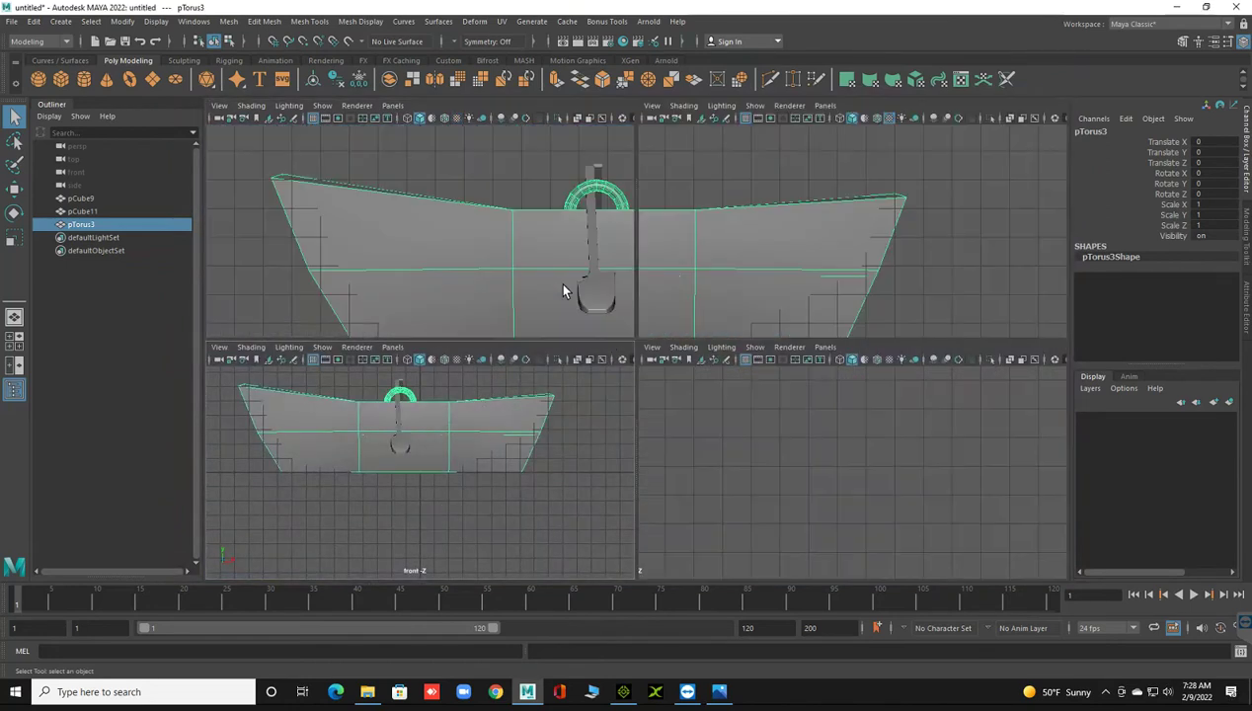
- Maximize Maya's top view and zoom in on the boat's central floor panels
key(space)
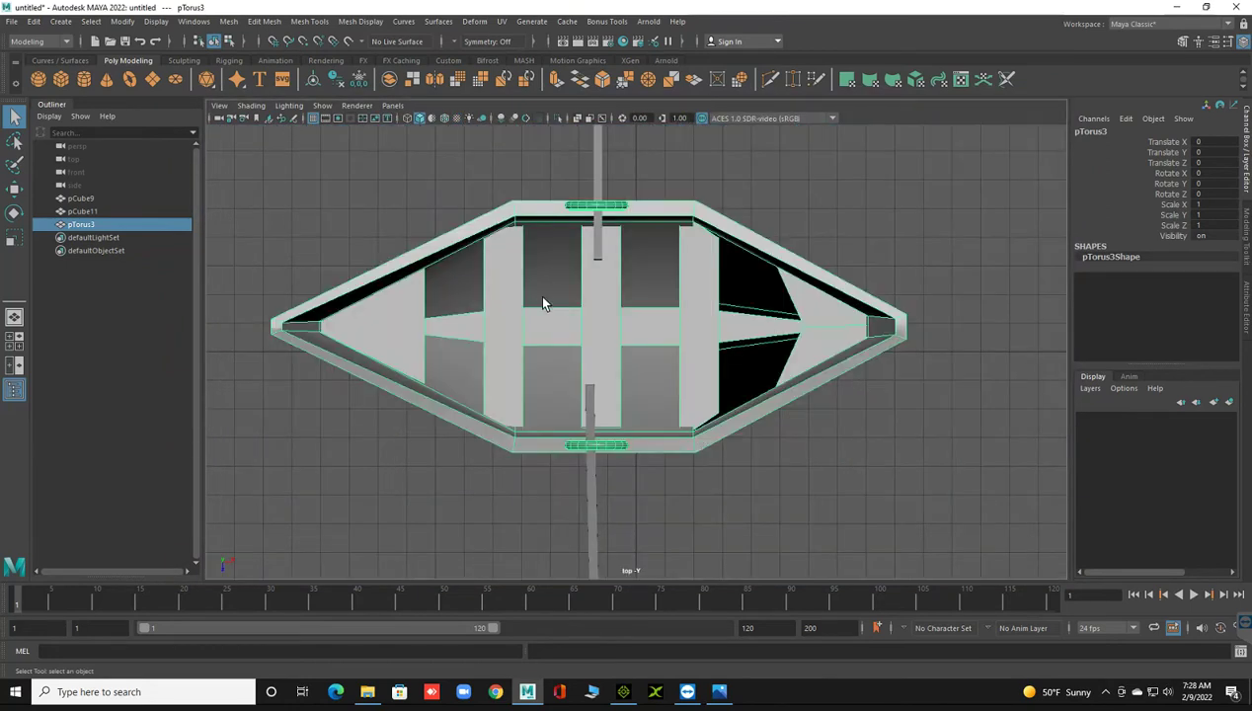
mouse_move(560, 322)
alt+right_down()
mouse_move(598, 441)
mouse_move(609, 441)
mouse_move(535, 391)
alt+right_up()
alt+middle_drag(536, 391, 713, 395)
scroll(783, 406, down, 5)
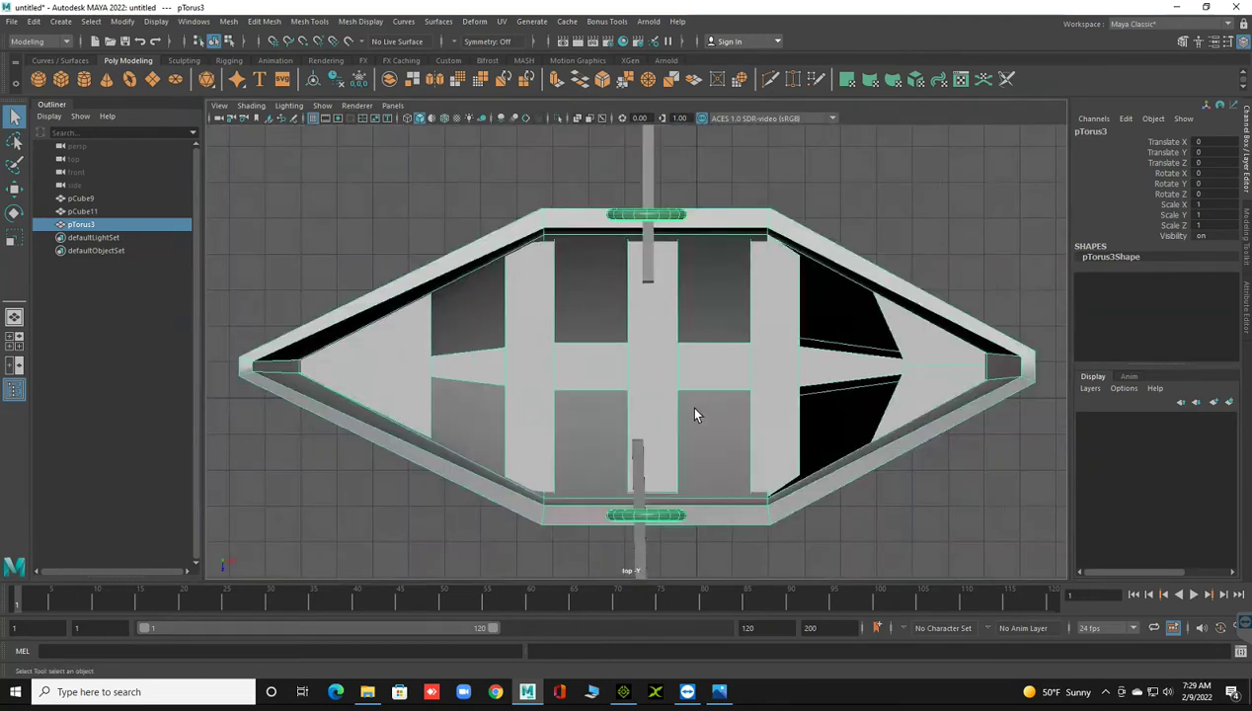
scroll(696, 411, down, 1)
scroll(640, 439, up, 1)
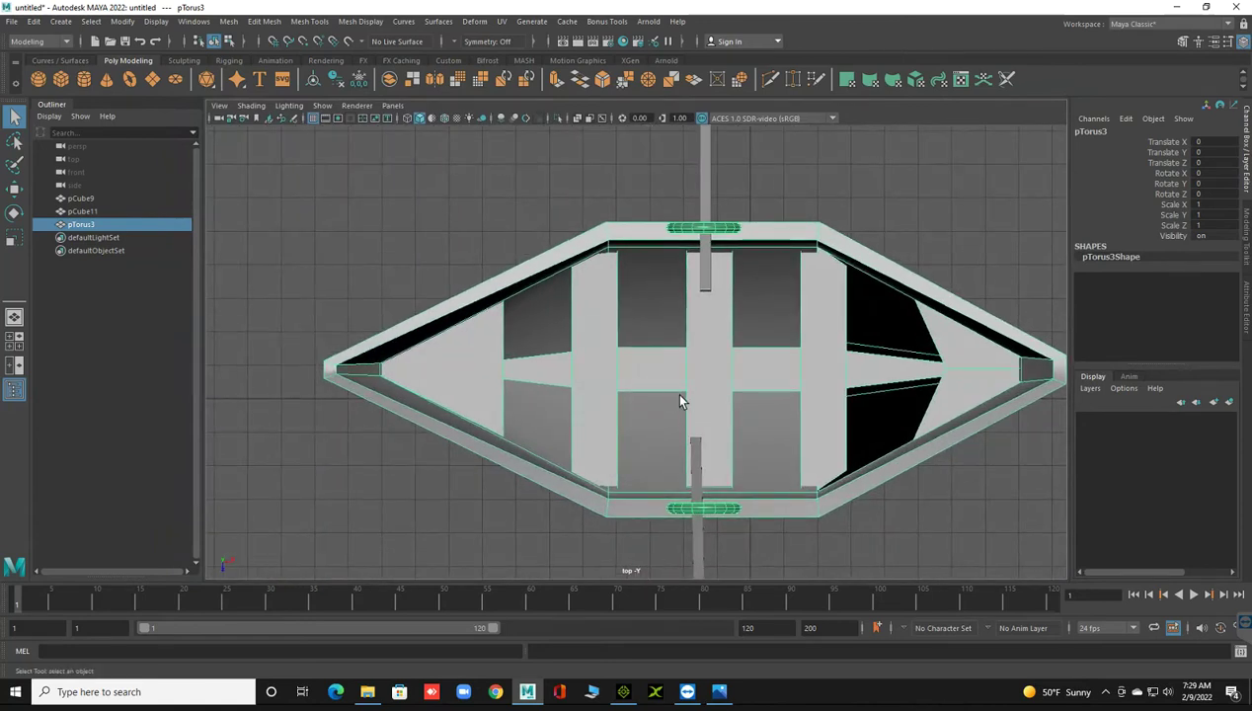
- Zoom in on the central floor strip and activate the Multi-Cut tool
drag(644, 360, 637, 352)
scroll(637, 370, up, 2)
scroll(637, 370, up, 2)
scroll(642, 380, up, 2)
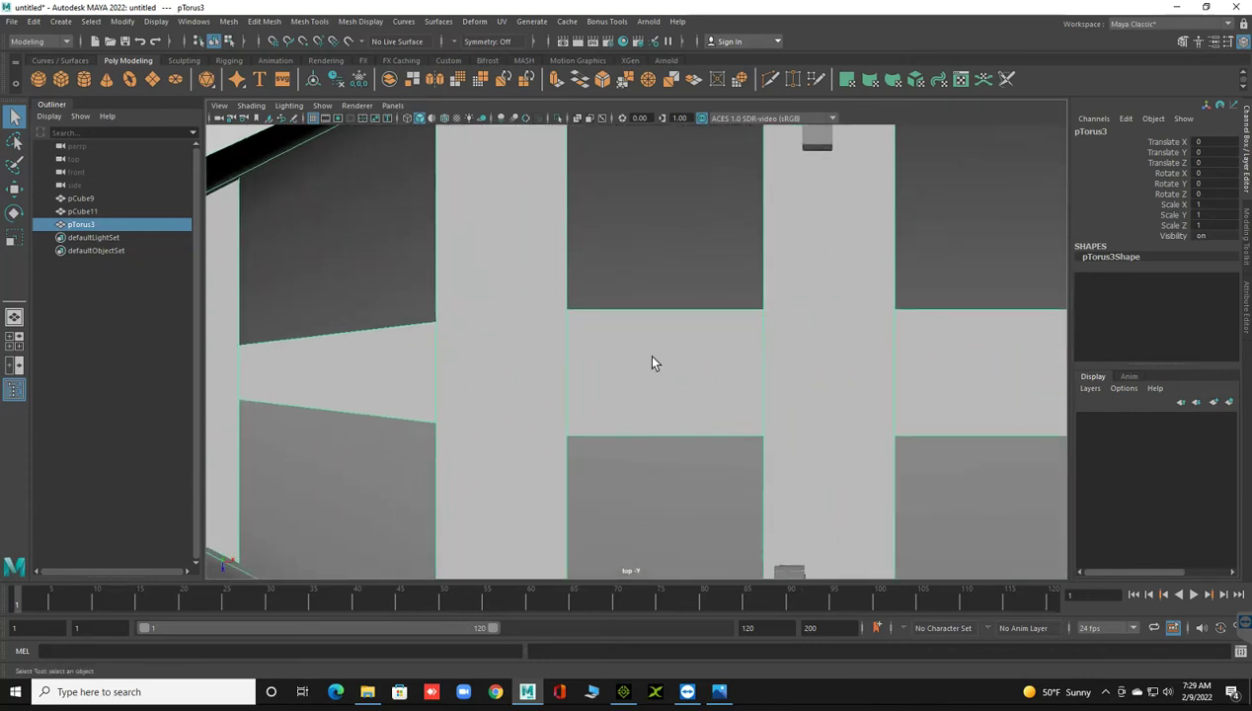
shift+right_drag(660, 328, 577, 336)
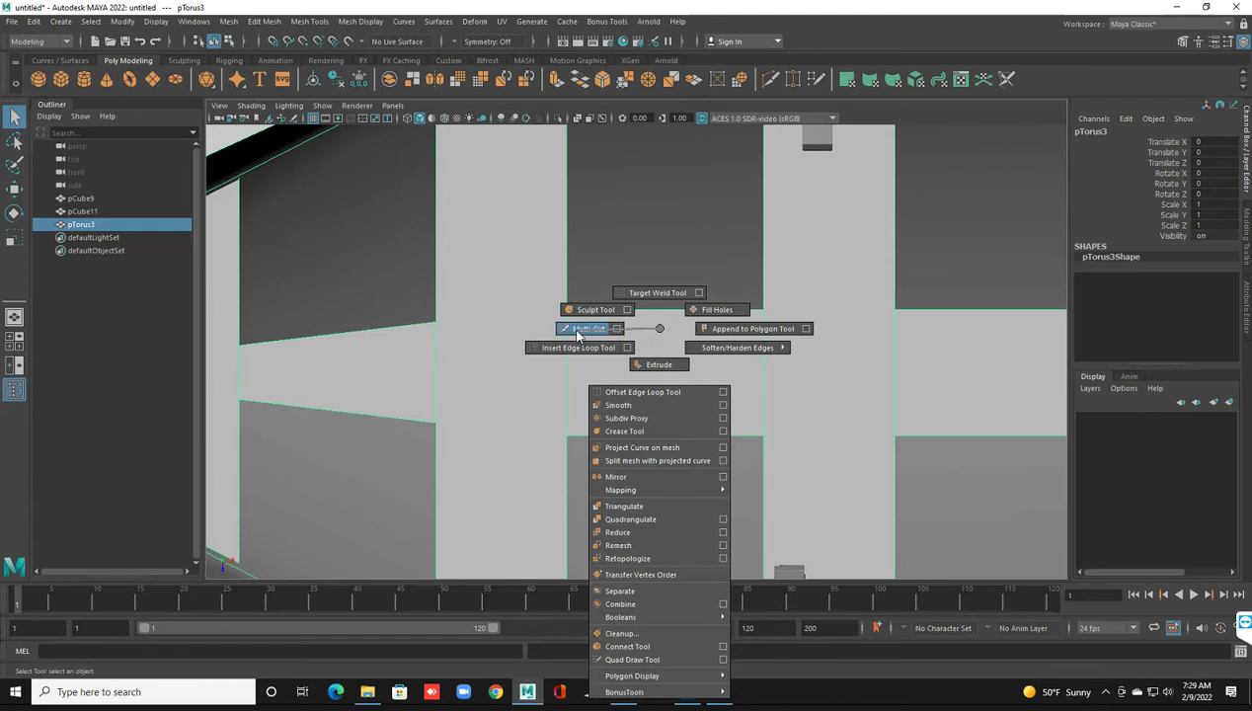
shift+right_drag(578, 335, 580, 334)
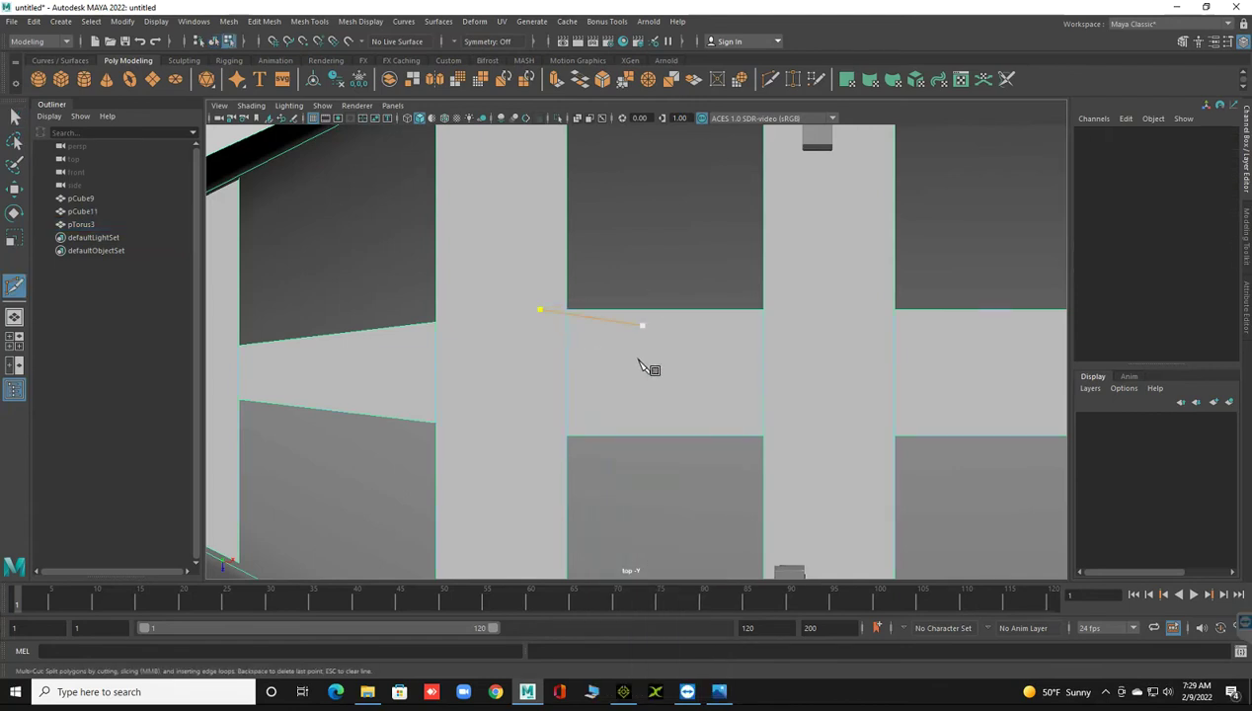
- Cut a rectangular patch into the floor strip with four Multi-Cut points
key(Escape)
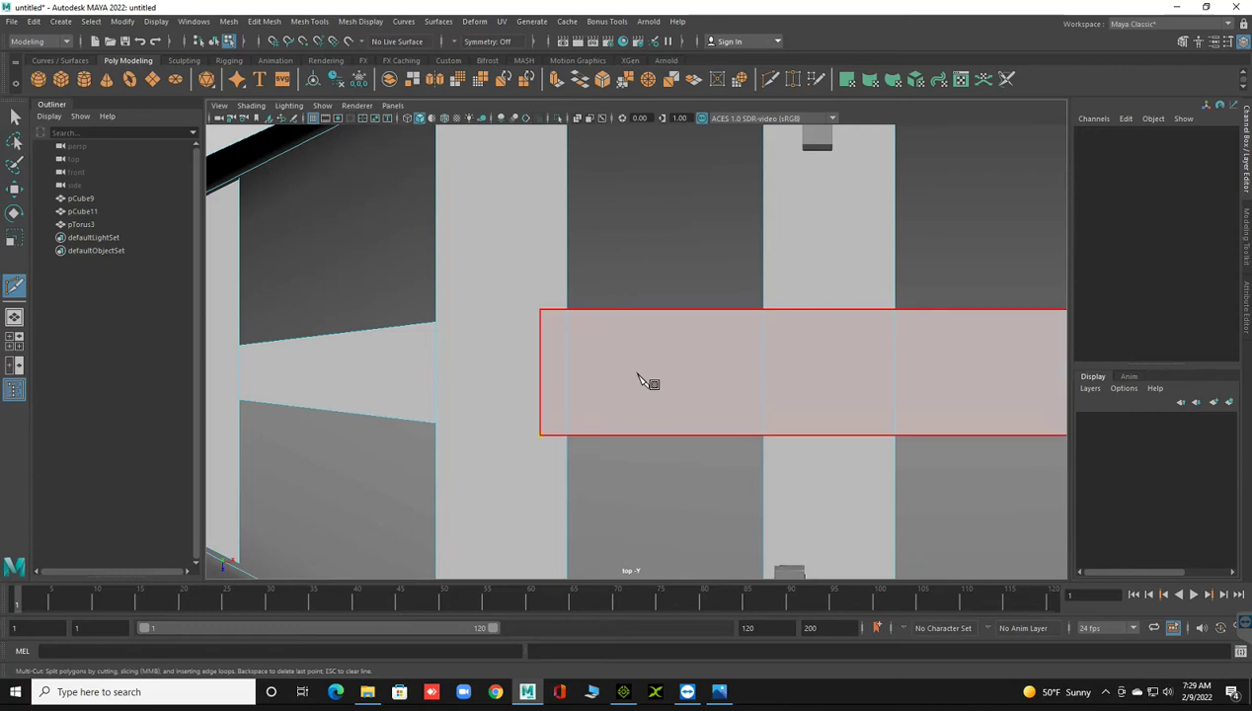
click(540, 309)
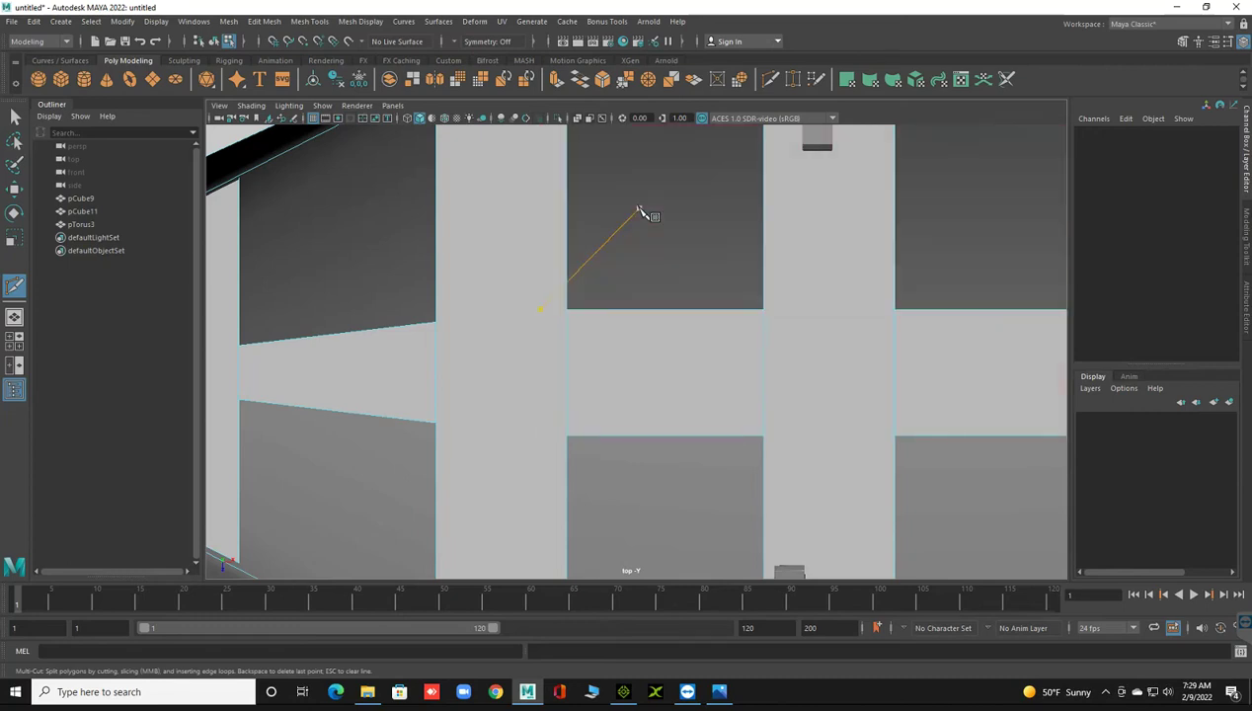
key(ctrl)
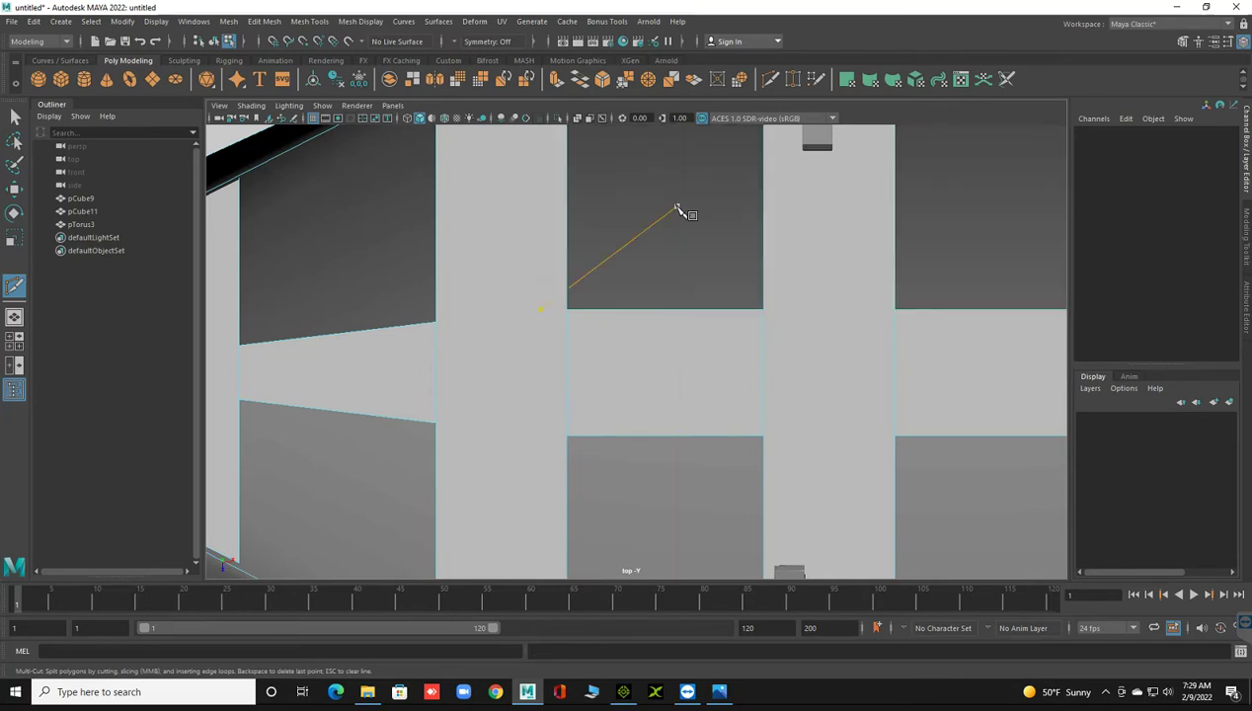
key(Escape)
click(653, 309)
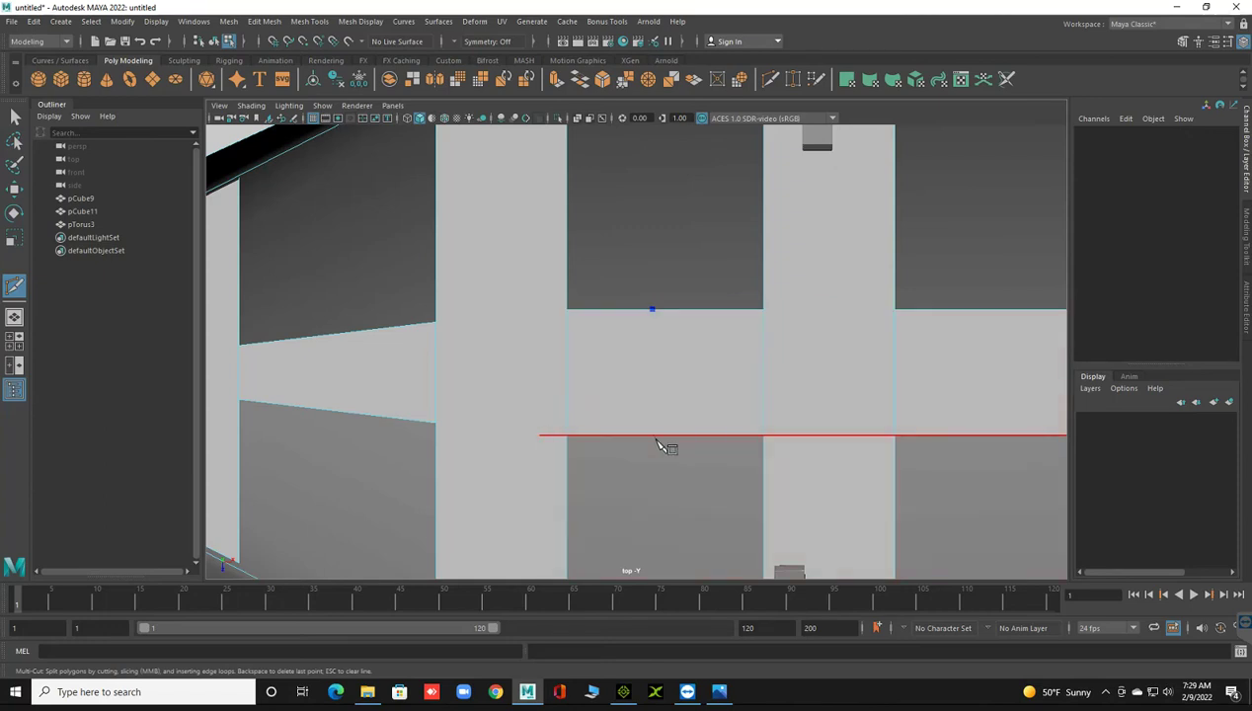
click(653, 435)
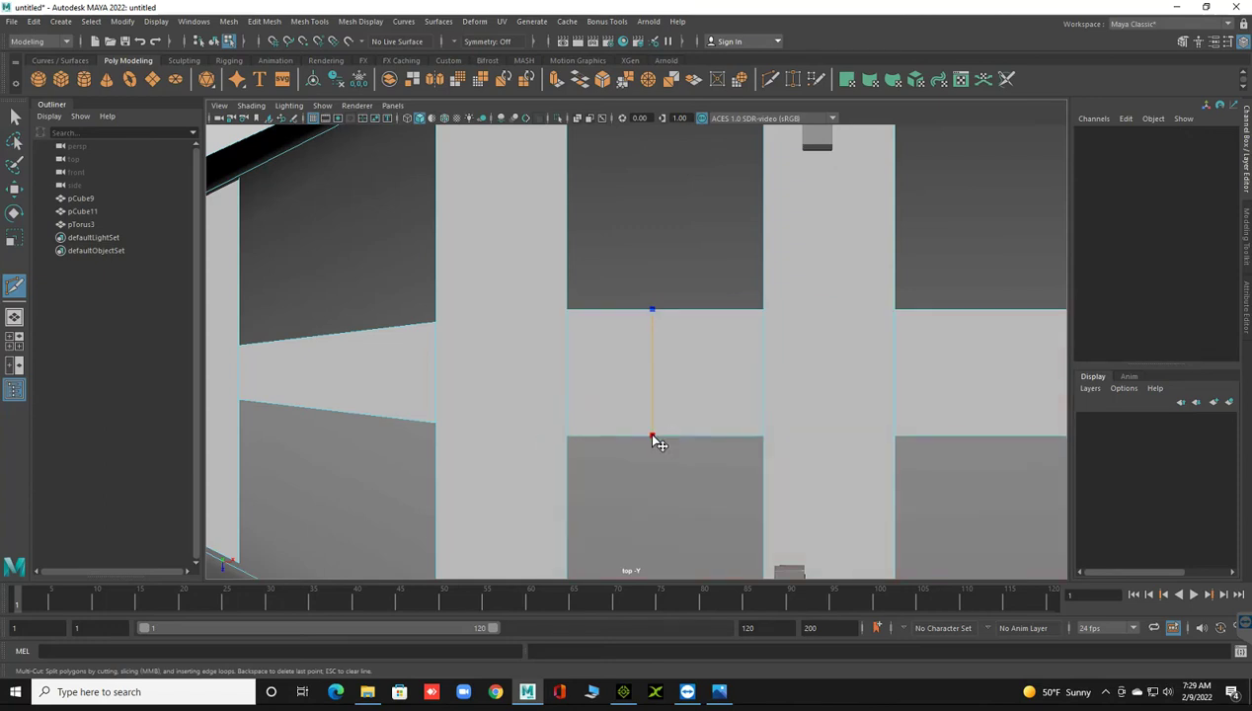
click(749, 434)
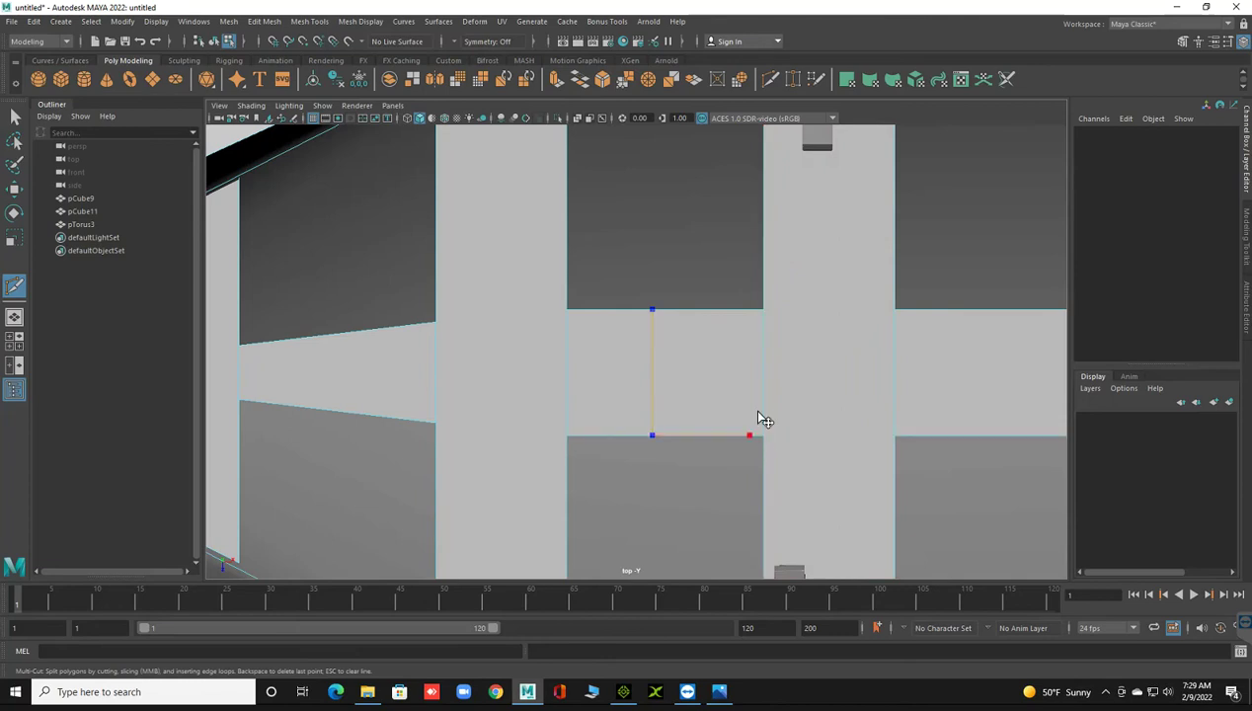
click(752, 310)
click(658, 315)
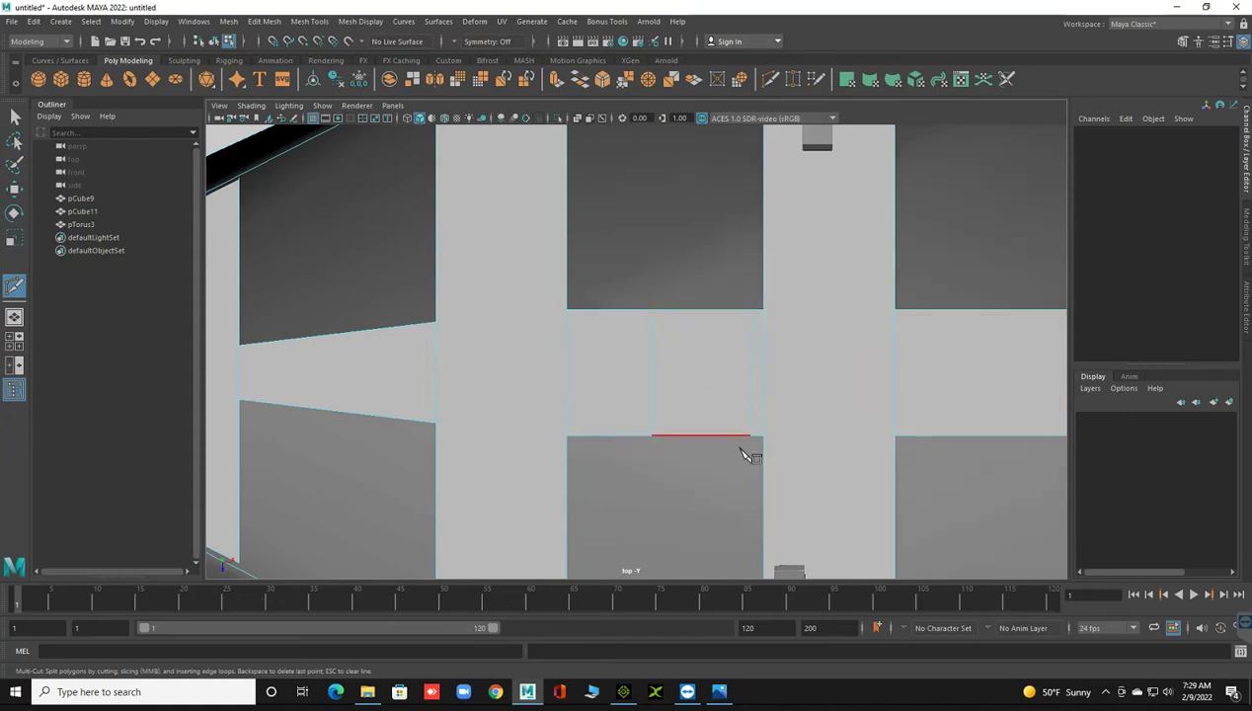
- In face mode, select the newly cut floor face and delete it
alt+right_drag(746, 455, 681, 461)
scroll(686, 461, up, 1)
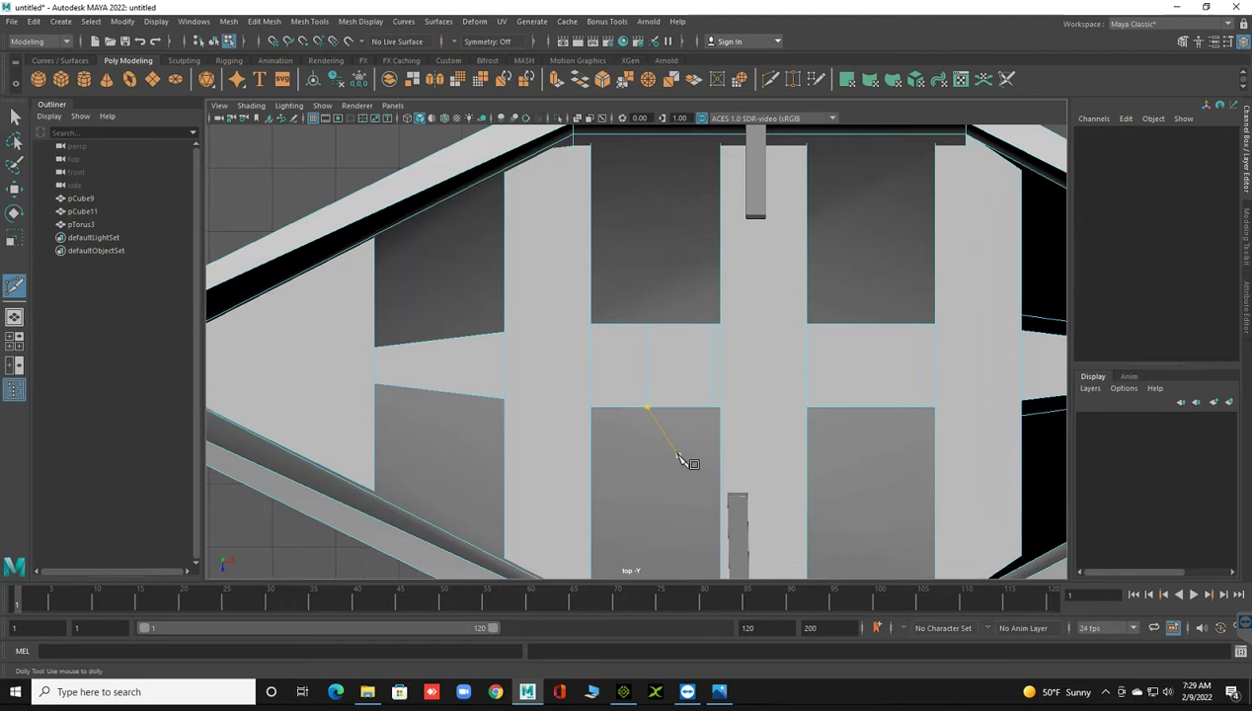
key(q)
right_drag(659, 330, 667, 365)
click(667, 348)
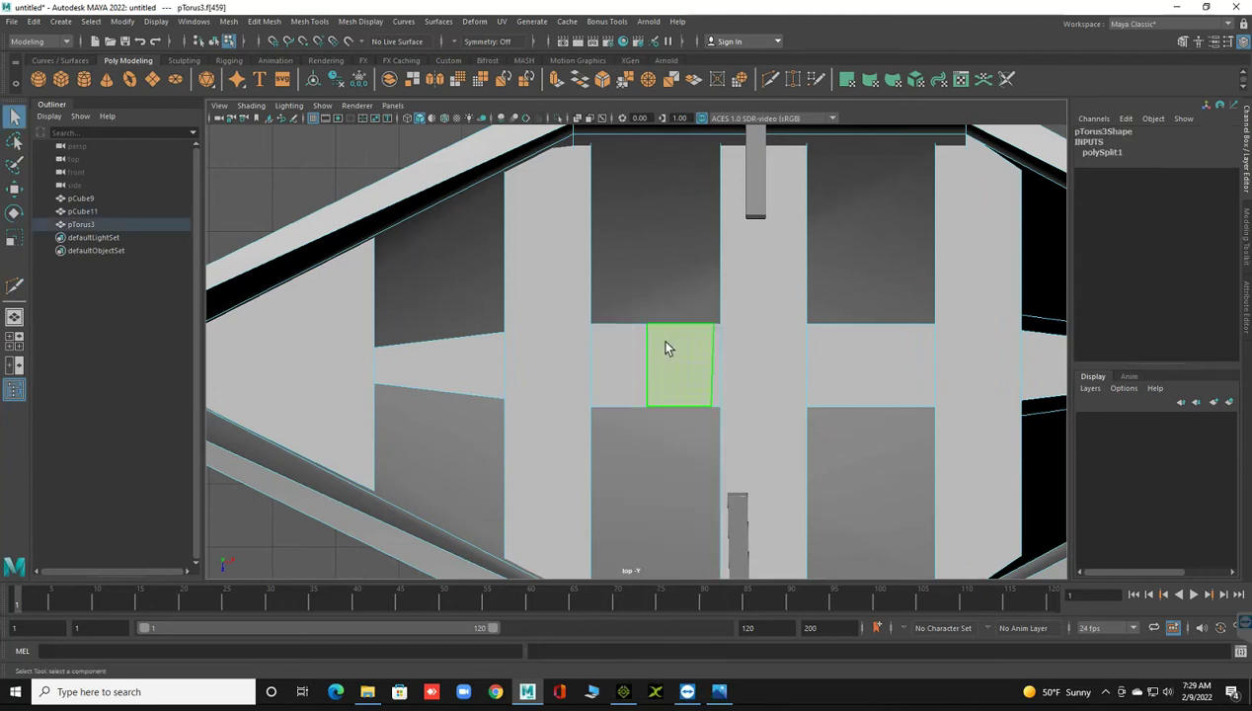
key(Delete)
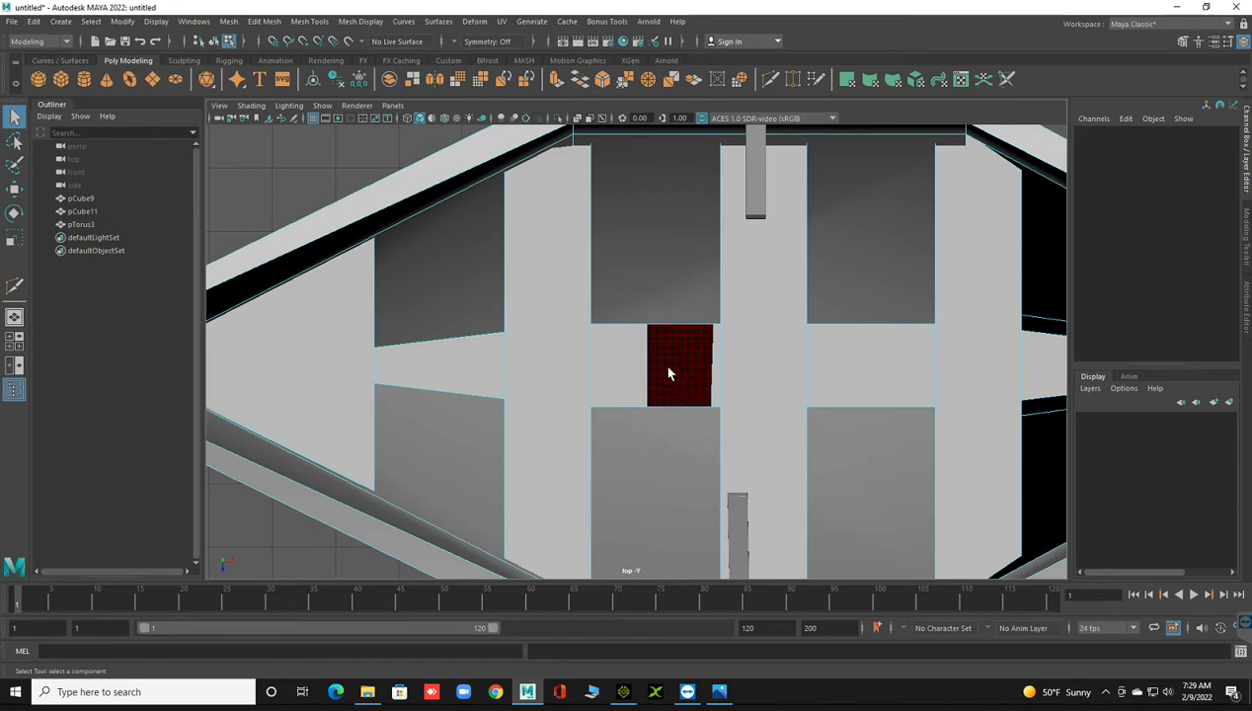
scroll(666, 351, up, 2)
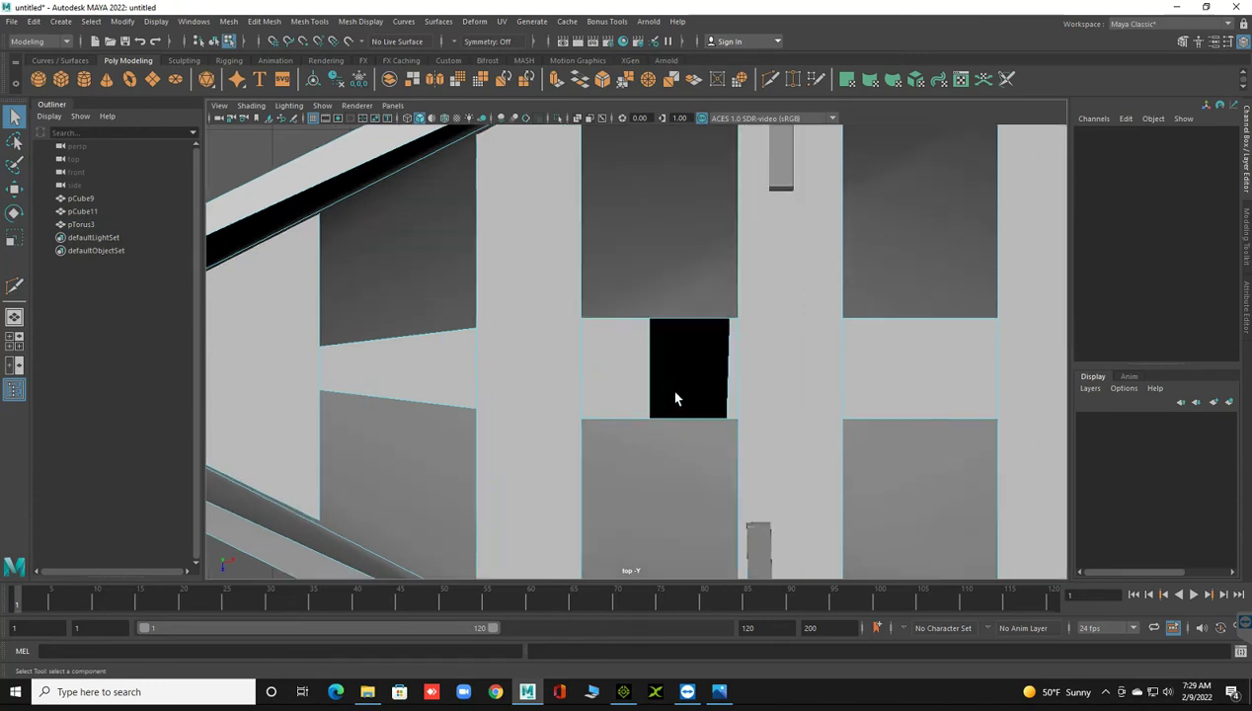
scroll(671, 380, up, 1)
scroll(670, 397, up, 2)
scroll(647, 400, down, 1)
scroll(647, 400, down, 1)
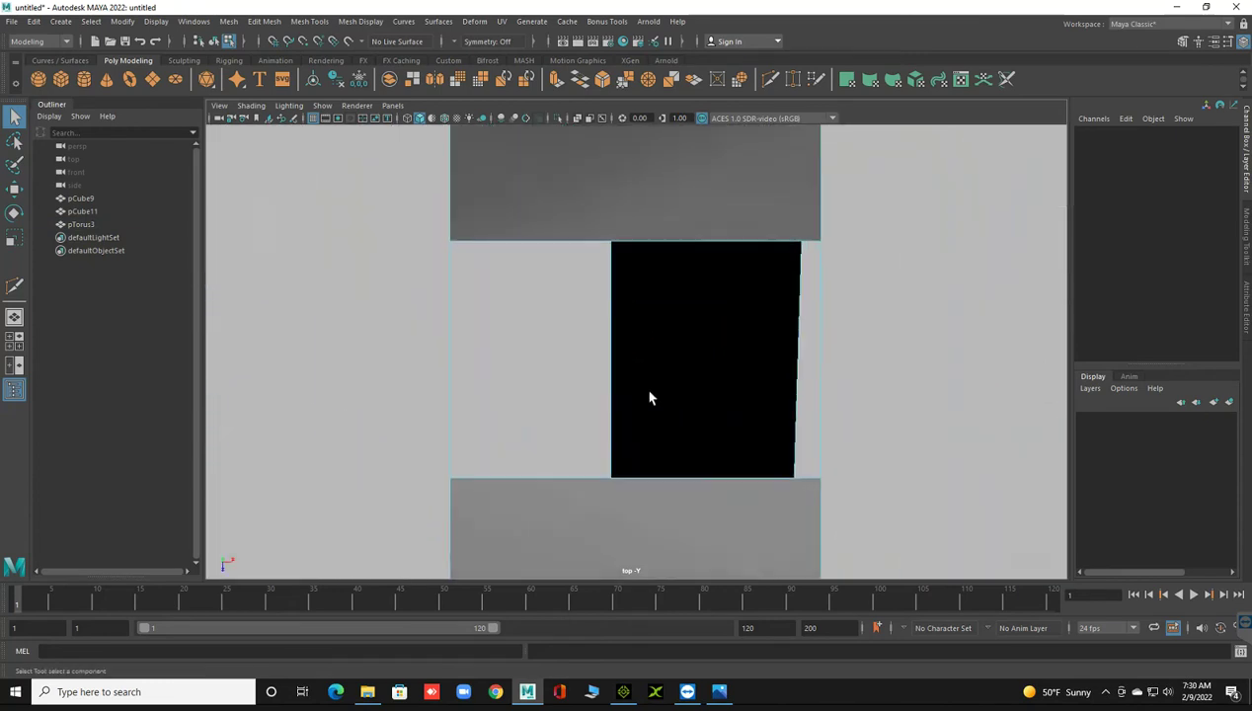
scroll(648, 399, down, 1)
scroll(649, 397, down, 2)
click(649, 397)
key(space)
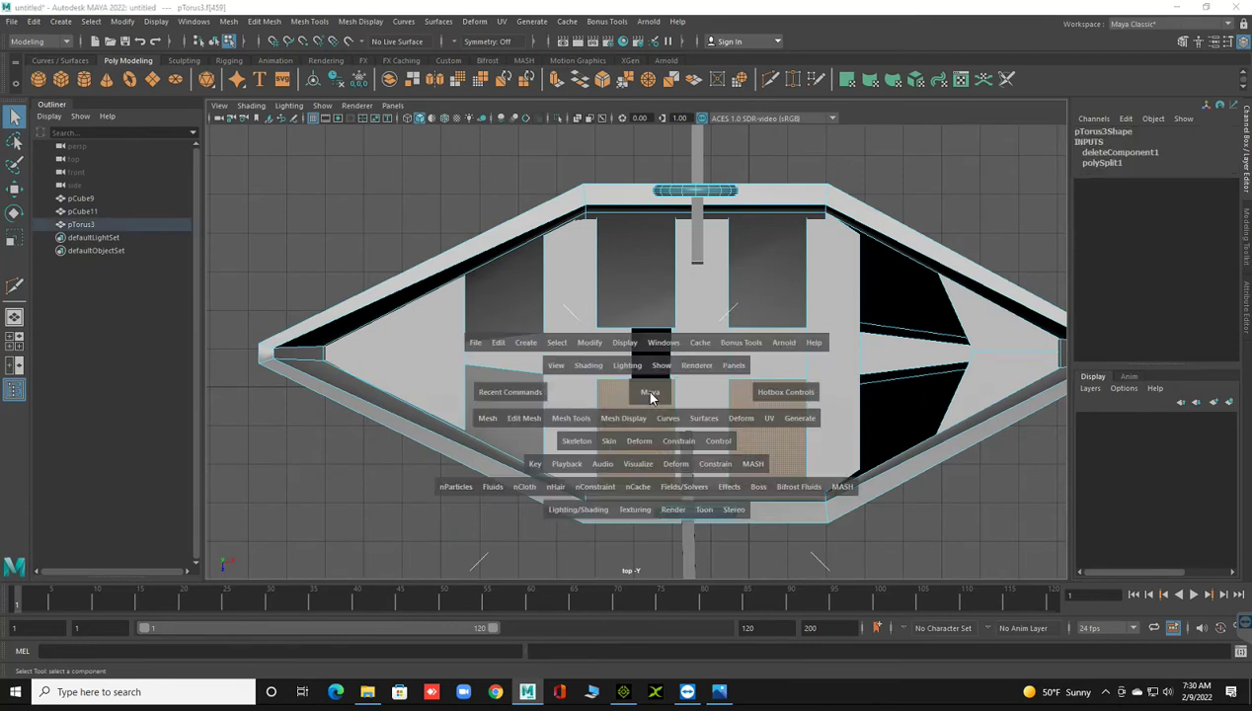
- Maximize the perspective view and close in on the side of the textured boat
drag(649, 397, 648, 397)
key(space)
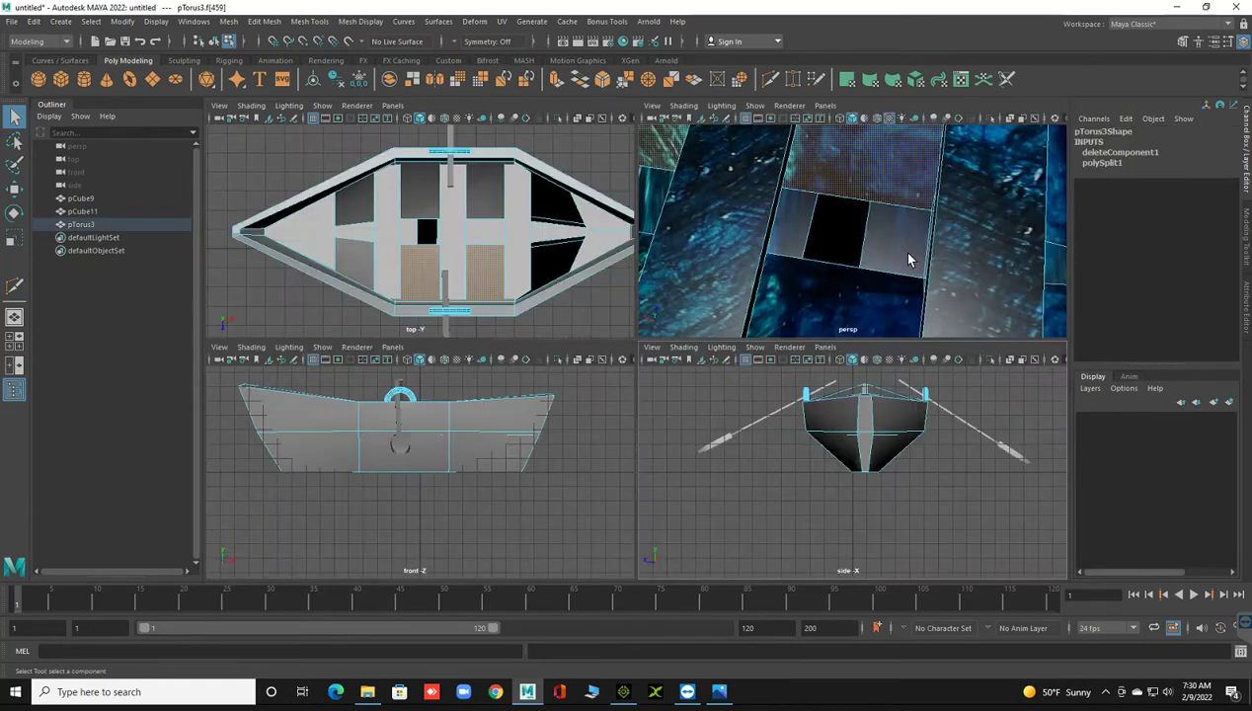
key(space)
mouse_move(709, 395)
alt+mouse_down()
mouse_move(575, 409)
mouse_move(589, 433)
mouse_move(595, 414)
alt+mouse_up()
mouse_move(598, 502)
alt+mouse_down()
mouse_move(606, 383)
mouse_move(629, 411)
mouse_move(609, 451)
mouse_move(612, 565)
alt+mouse_up()
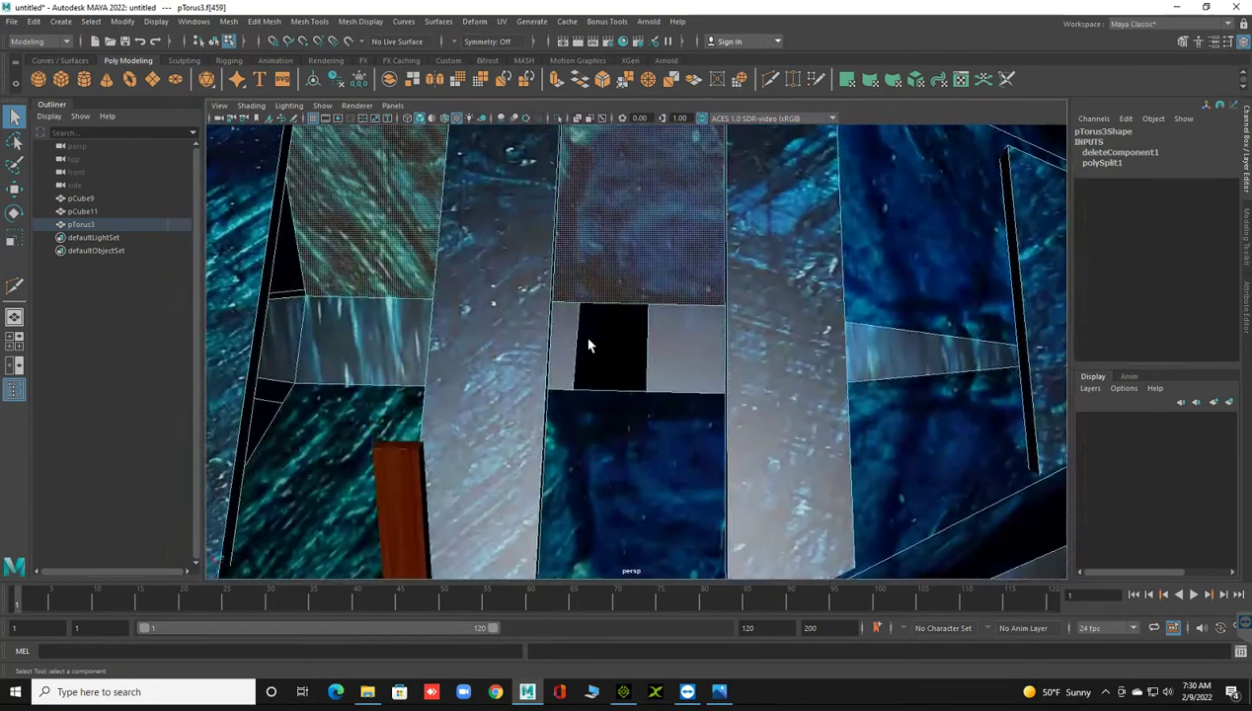
scroll(578, 408, up, 3)
scroll(579, 405, up, 3)
scroll(579, 405, up, 3)
scroll(579, 408, up, 2)
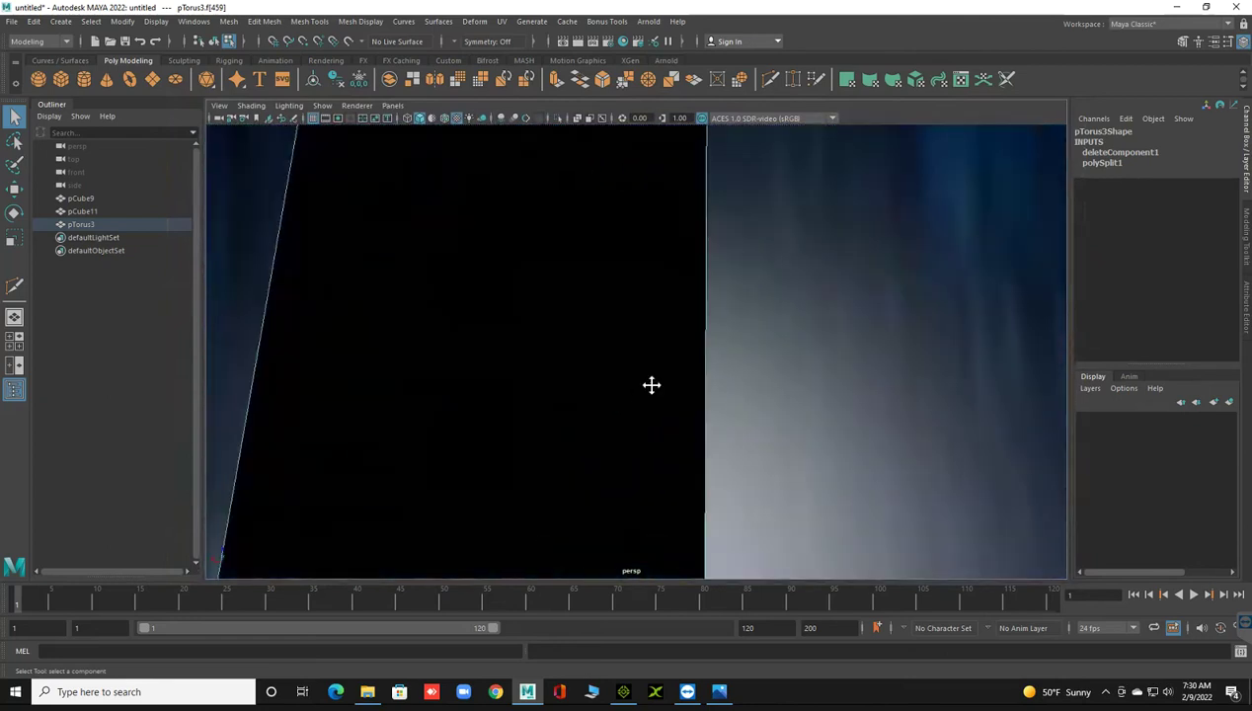
scroll(652, 384, up, 1)
scroll(660, 389, down, 4)
- Orbit to the floor hole and turn on Wireframe on Shaded
mouse_move(635, 425)
alt+mouse_down()
mouse_move(573, 400)
mouse_move(570, 366)
alt+mouse_up()
mouse_move(568, 352)
alt+middle_down()
mouse_move(414, 159)
mouse_move(441, 121)
alt+middle_up()
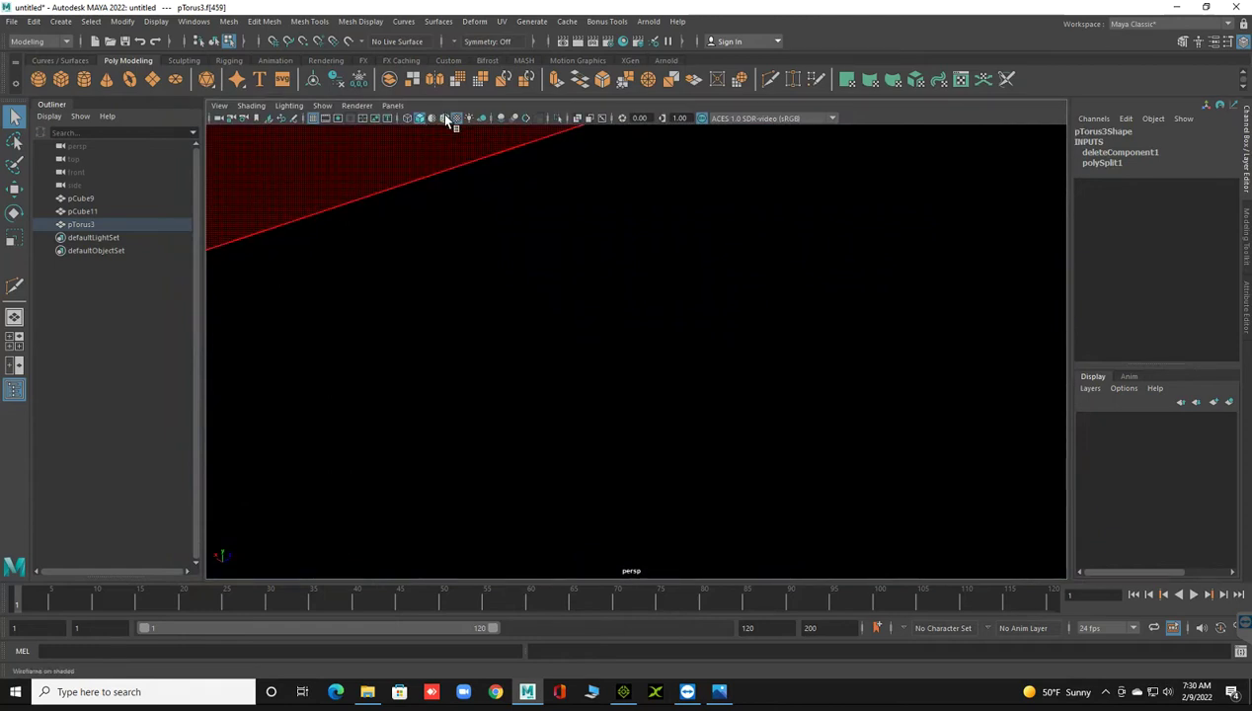
click(446, 119)
mouse_move(523, 307)
alt+mouse_down()
mouse_move(550, 315)
mouse_move(564, 359)
alt+mouse_up()
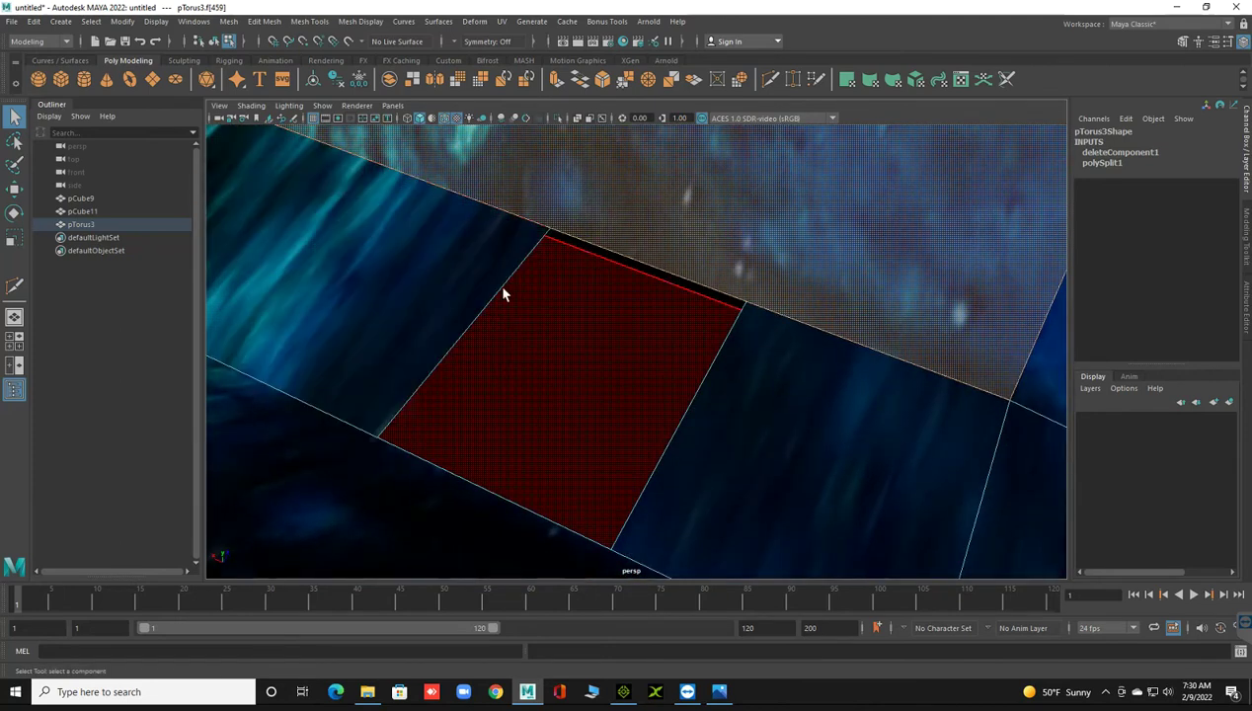
- Slice a Multi-Cut line across the hull faces and orbit in to inspect the cut
mouse_move(502, 293)
right_down()
mouse_move(547, 246)
mouse_move(464, 269)
mouse_move(480, 252)
right_up()
middle_drag(552, 251, 549, 263)
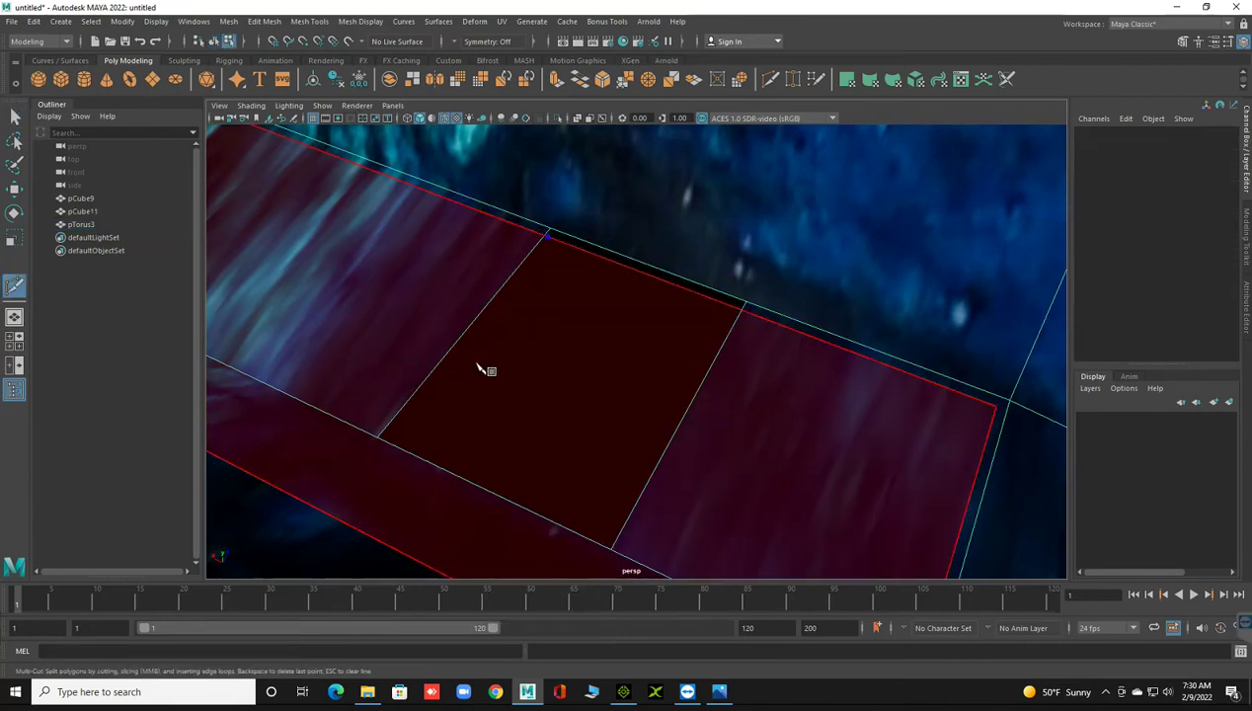
mouse_move(512, 434)
alt+mouse_down()
mouse_move(328, 351)
mouse_move(330, 425)
mouse_move(346, 437)
alt+mouse_up()
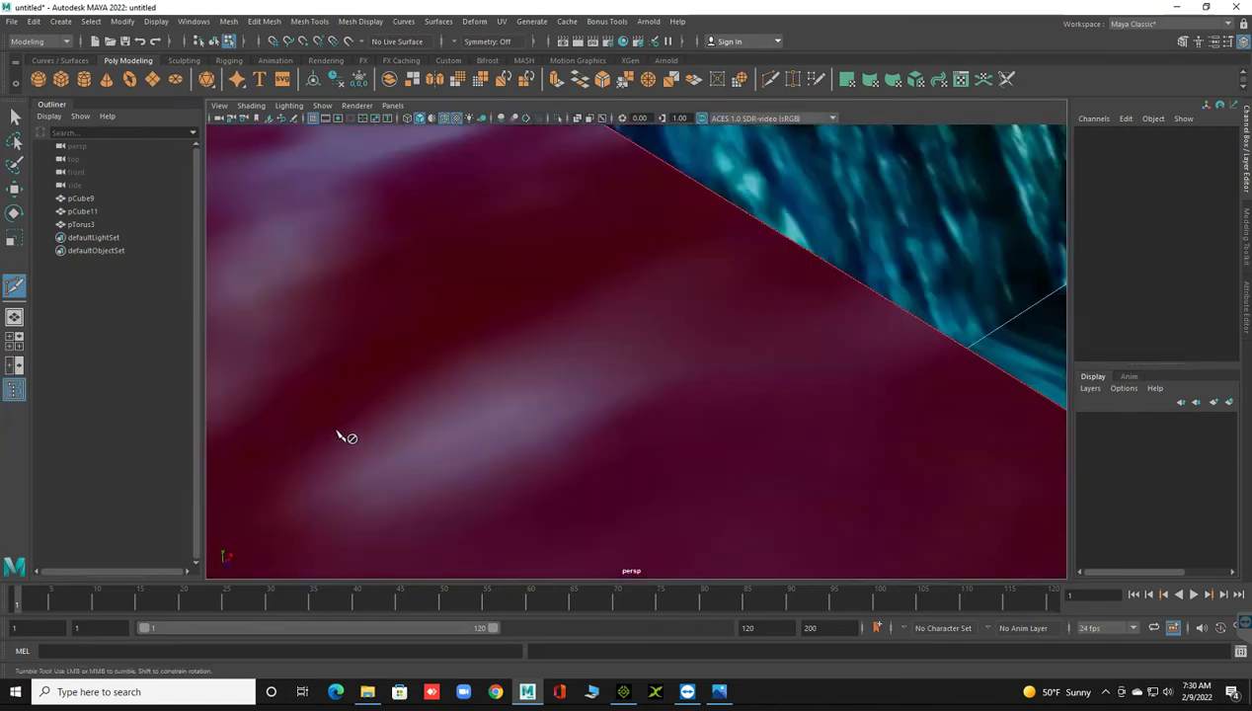
mouse_move(365, 456)
alt+middle_down()
mouse_move(699, 418)
mouse_move(852, 454)
mouse_move(670, 285)
mouse_move(688, 413)
alt+middle_up()
mouse_move(688, 413)
alt+mouse_down()
mouse_move(729, 455)
mouse_move(808, 377)
mouse_move(875, 383)
mouse_move(892, 430)
mouse_move(747, 400)
mouse_move(744, 439)
mouse_move(683, 393)
mouse_move(680, 372)
mouse_move(810, 502)
mouse_move(805, 535)
mouse_move(693, 553)
mouse_move(683, 545)
mouse_move(711, 466)
alt+mouse_up()
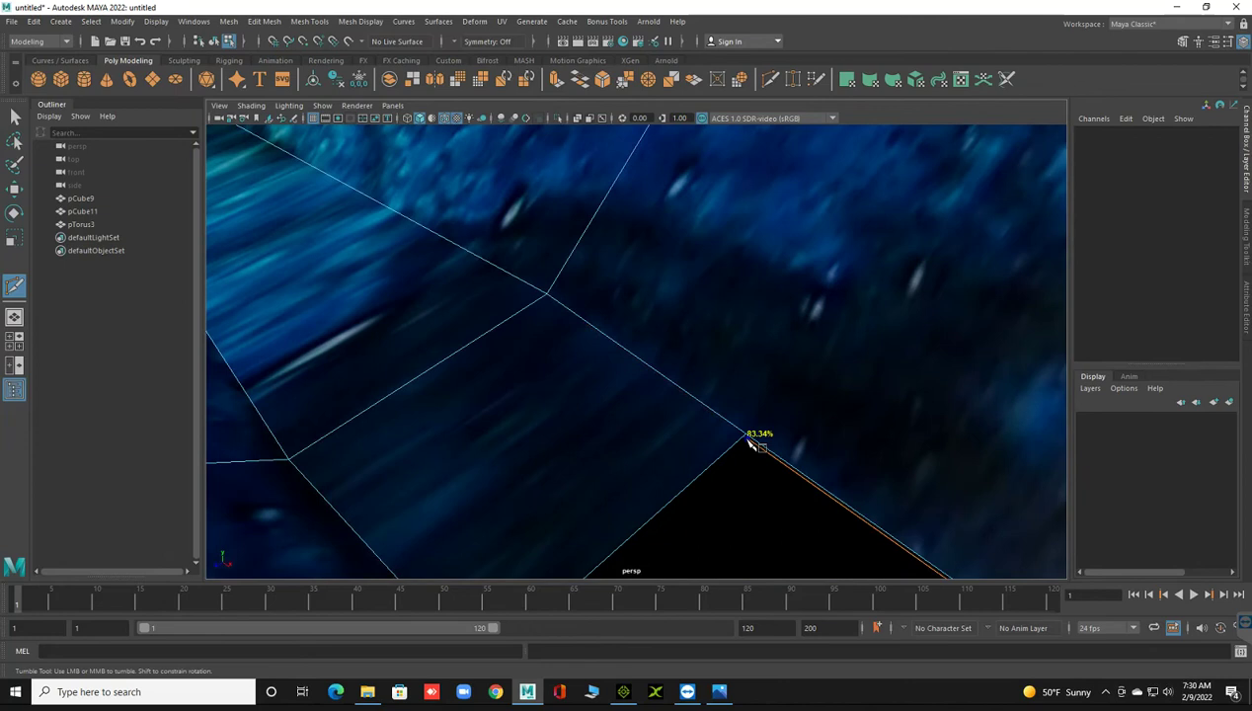
mouse_move(756, 491)
alt+mouse_down()
mouse_move(667, 482)
mouse_move(643, 503)
mouse_move(607, 495)
mouse_move(583, 454)
alt+mouse_up()
alt+right_drag(587, 455, 599, 362)
alt+middle_drag(599, 365, 589, 552)
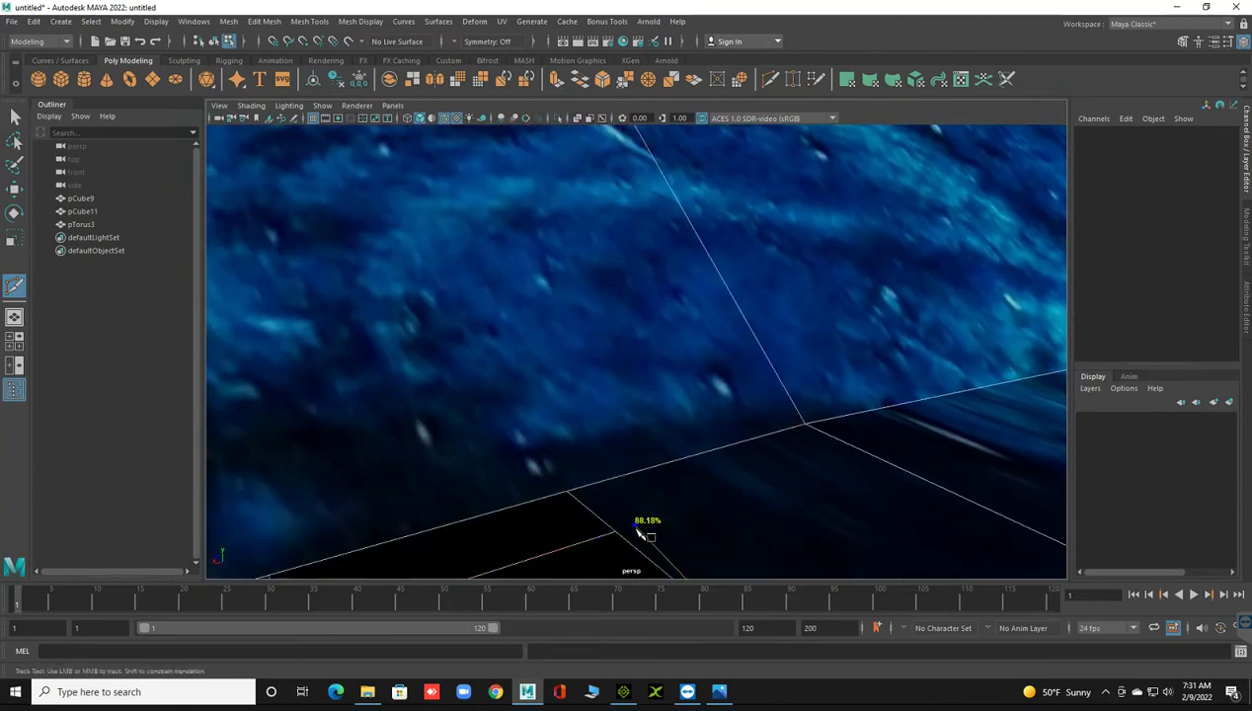
scroll(636, 531, up, 3)
scroll(636, 530, up, 3)
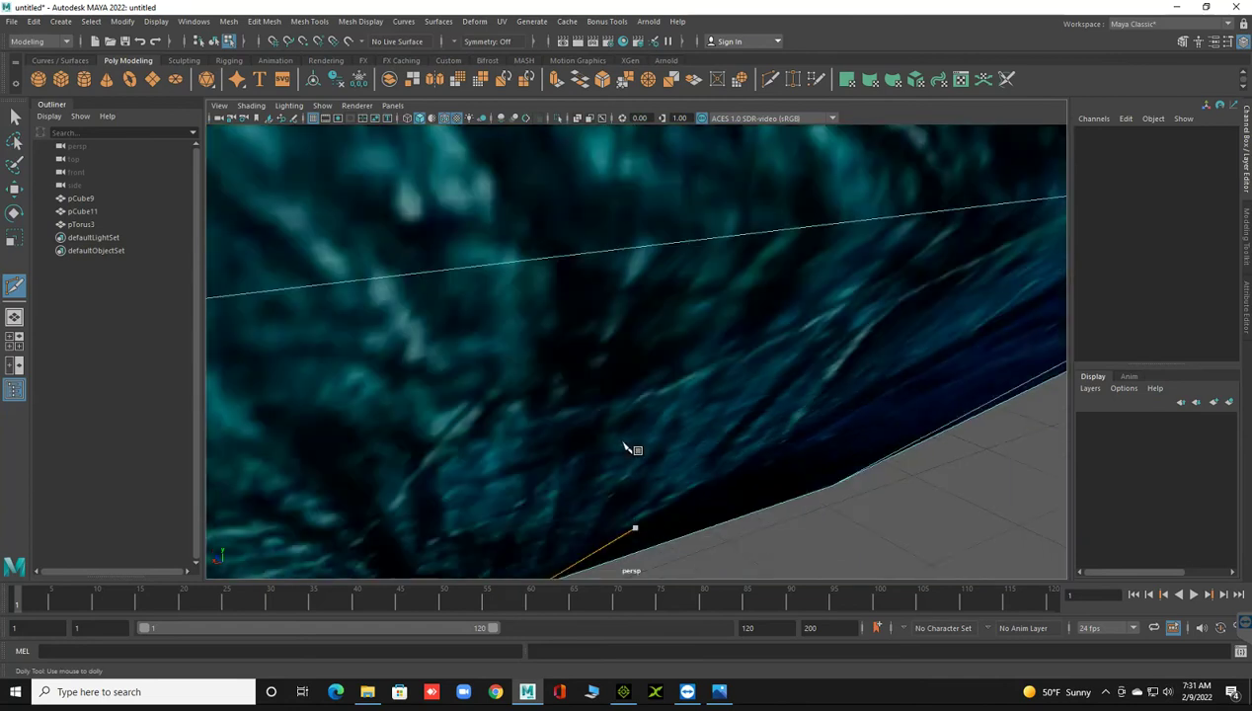
scroll(632, 466, down, 2)
scroll(628, 513, down, 3)
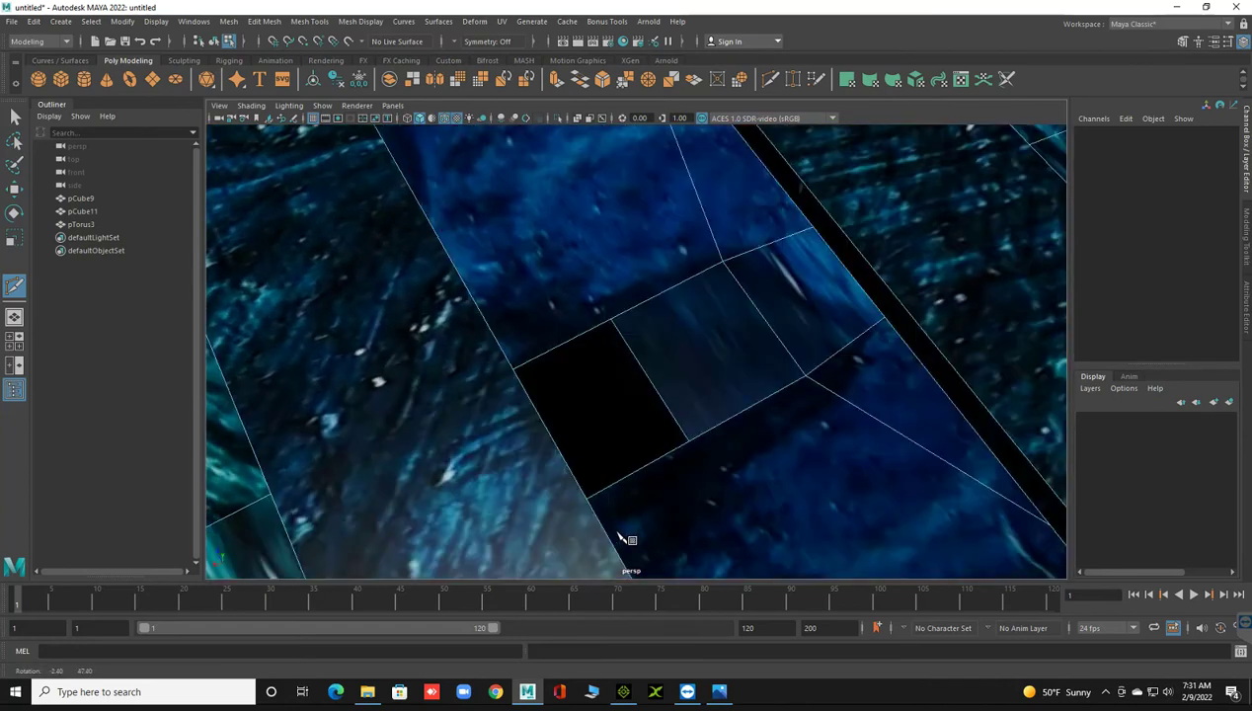
scroll(623, 538, down, 1)
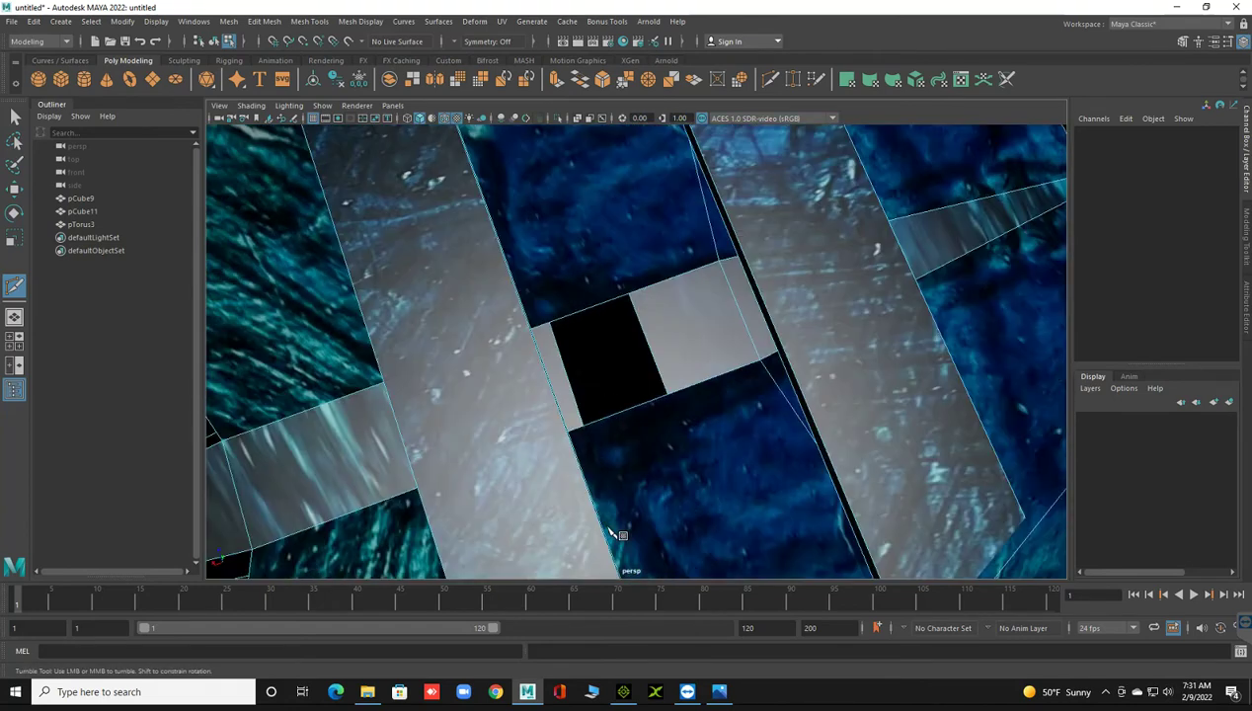
alt+drag(666, 443, 687, 288)
- Select the face inside the new cut and delete it
key(q)
right_drag(673, 306, 643, 340)
click(627, 331)
key(Delete)
- Orbit out to view the whole boat and return to object selection mode
mouse_move(629, 373)
alt+mouse_down()
mouse_move(627, 400)
mouse_move(696, 432)
alt+mouse_up()
mouse_move(621, 435)
alt+mouse_down()
mouse_move(721, 405)
mouse_move(673, 414)
mouse_move(628, 391)
alt+mouse_up()
mouse_move(614, 319)
alt+mouse_down()
mouse_move(632, 296)
mouse_move(617, 290)
mouse_move(688, 362)
mouse_move(715, 346)
mouse_move(652, 364)
mouse_move(545, 323)
mouse_move(574, 328)
alt+mouse_up()
right_click(615, 315)
click(656, 296)
- Select the boat body and both oars
click(574, 329)
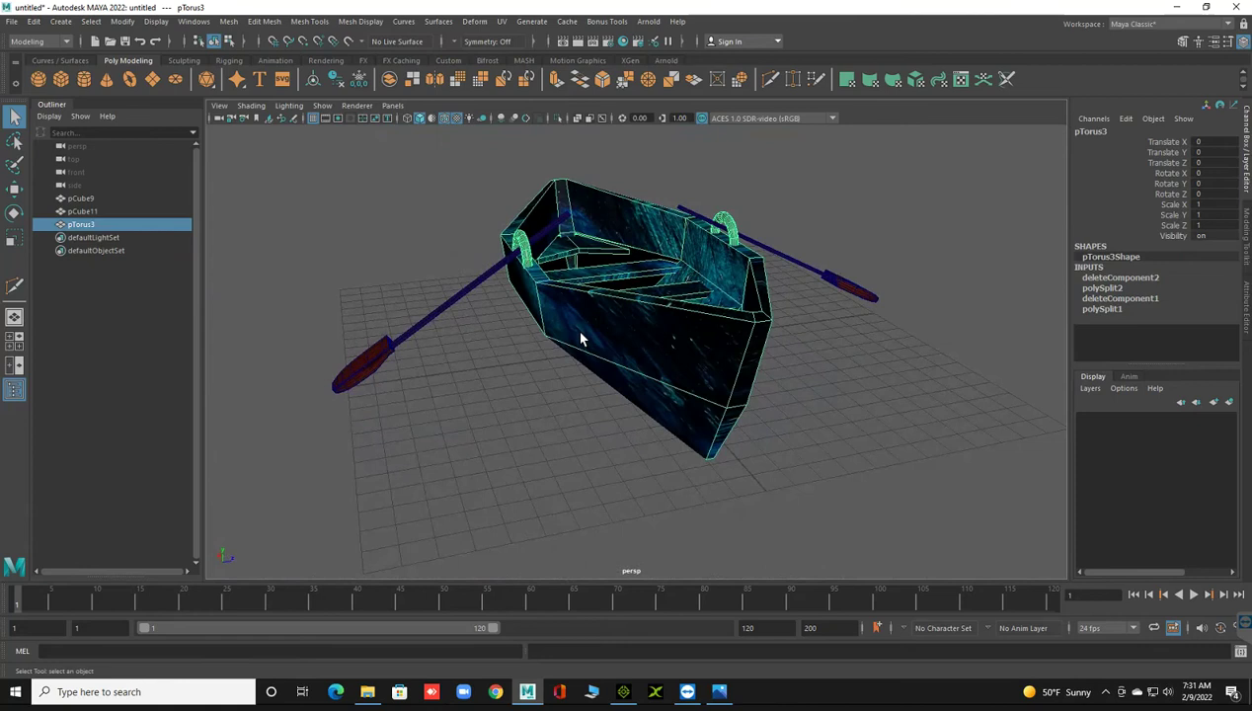
click(497, 269)
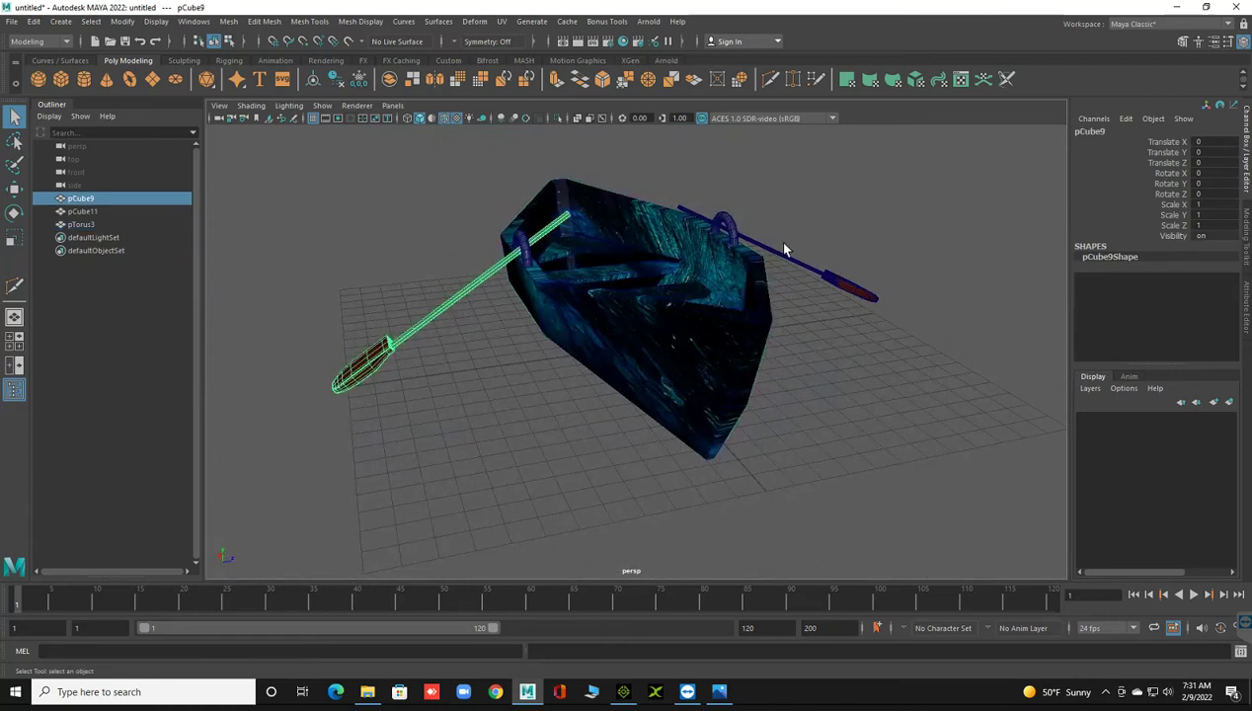
click(776, 240)
click(733, 231)
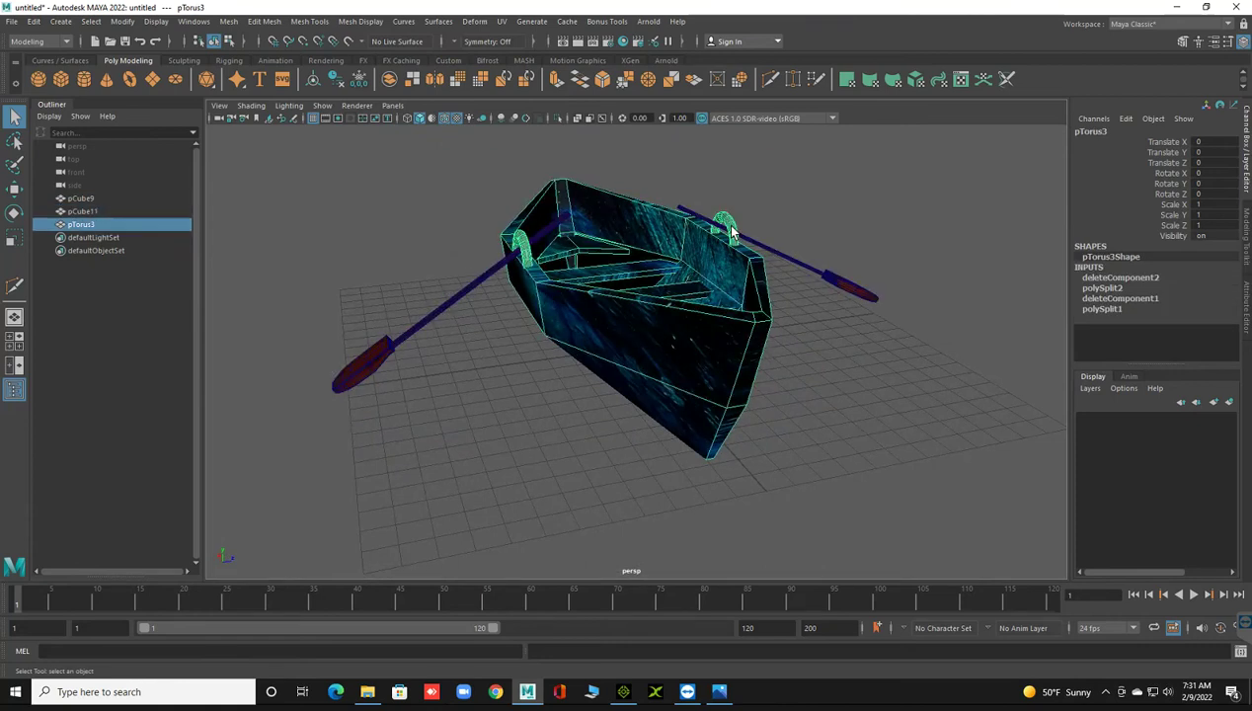
- Export All to B:\export from maya as 'boat with hole.fbx'
click(13, 42)
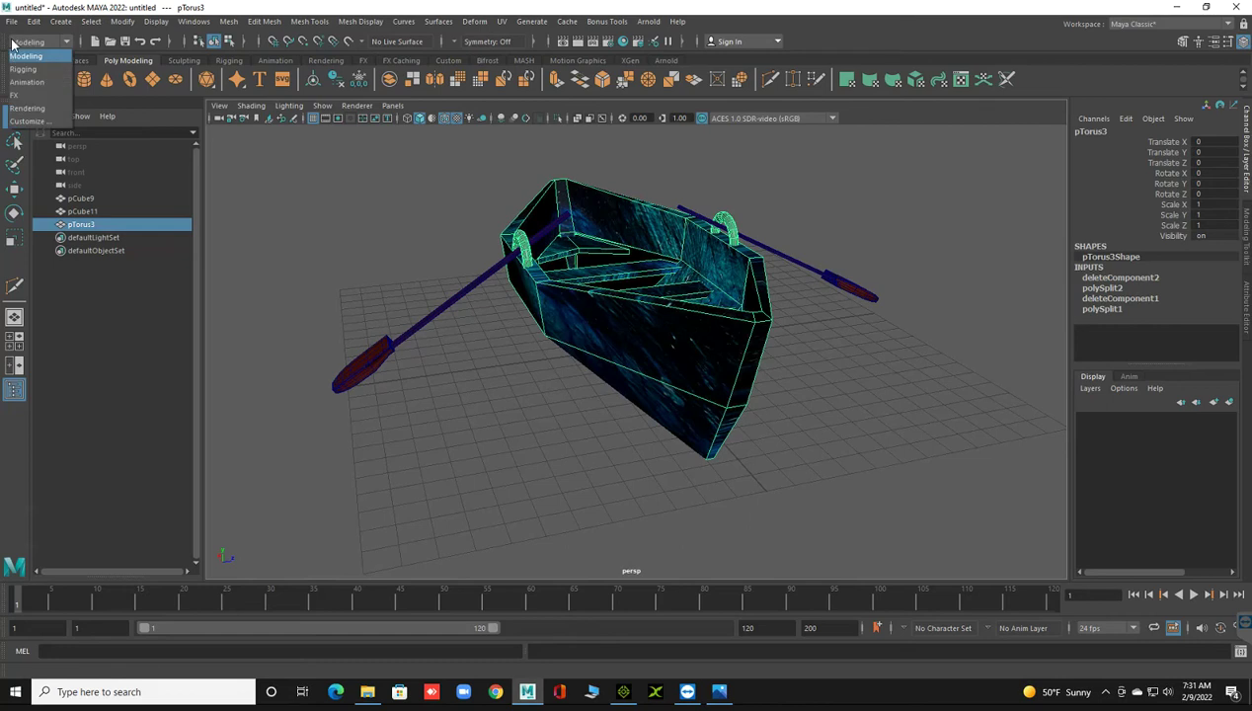
click(11, 22)
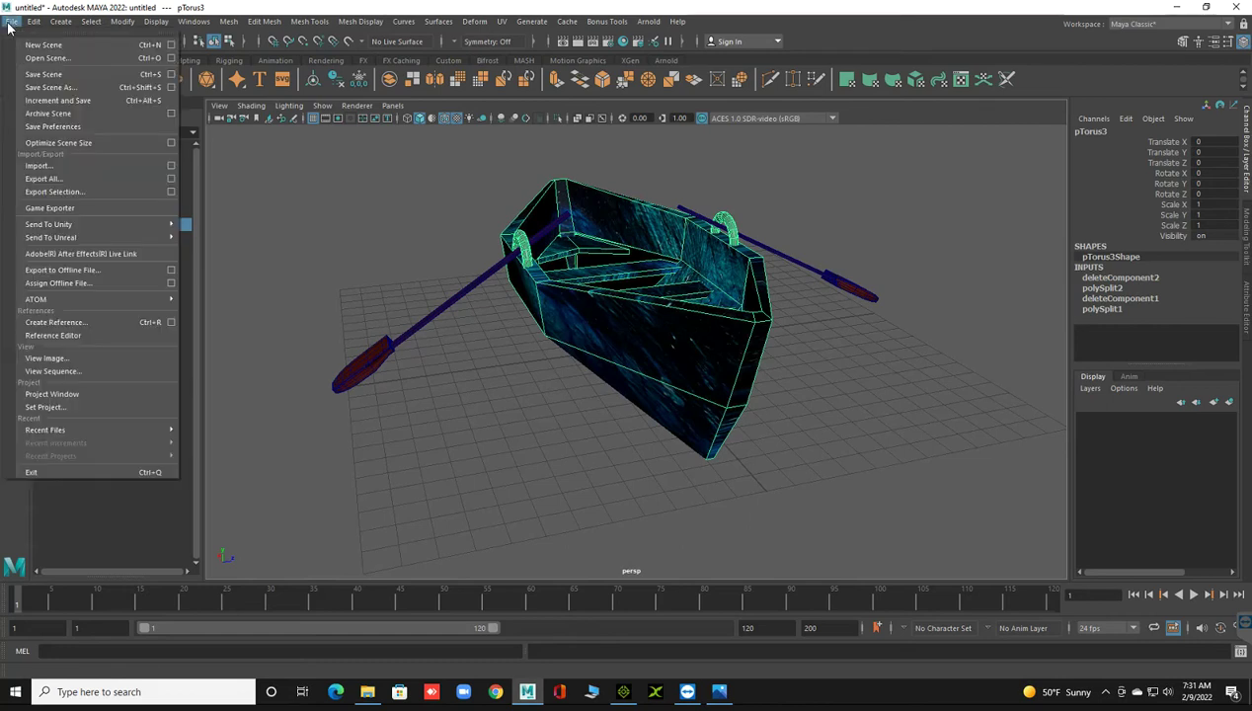
click(39, 178)
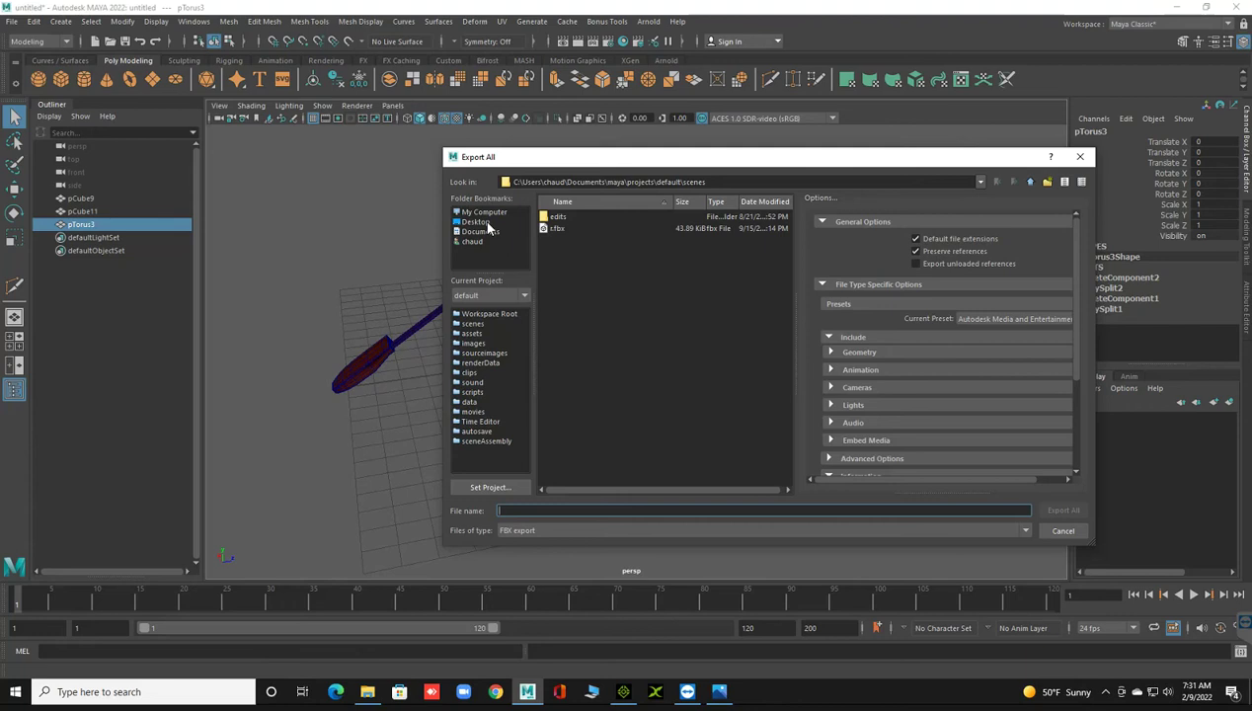
click(483, 214)
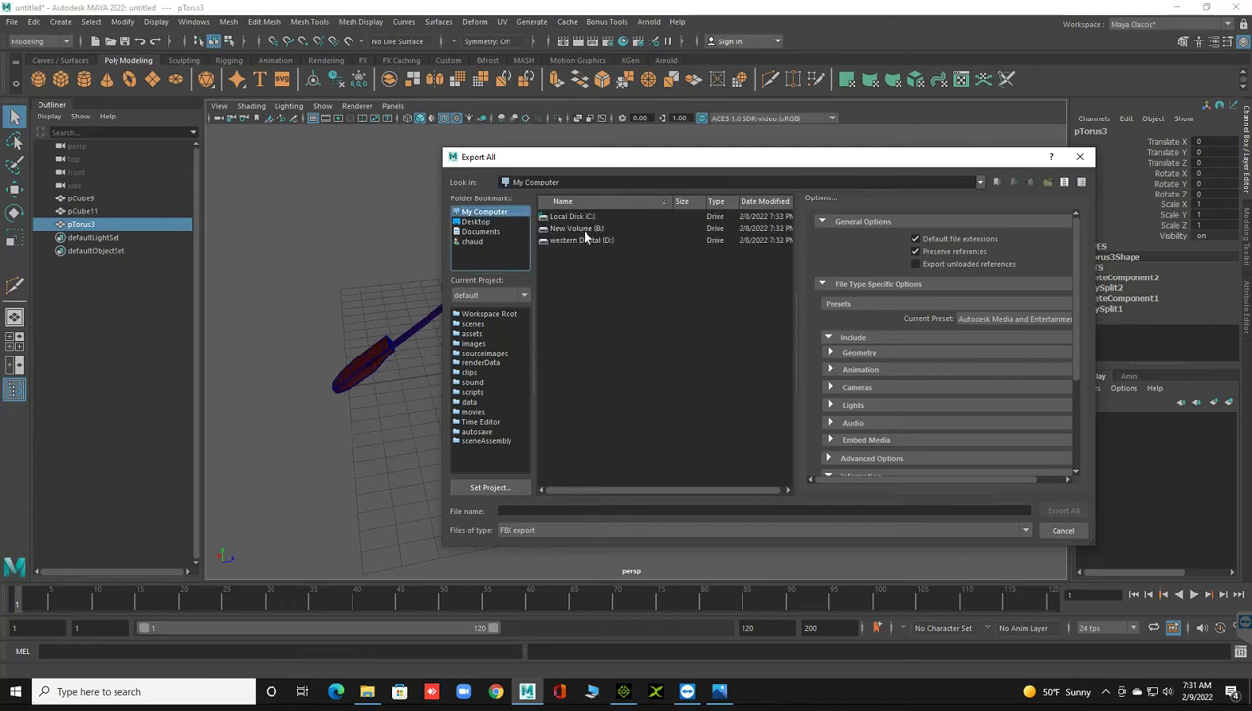
double_click(578, 228)
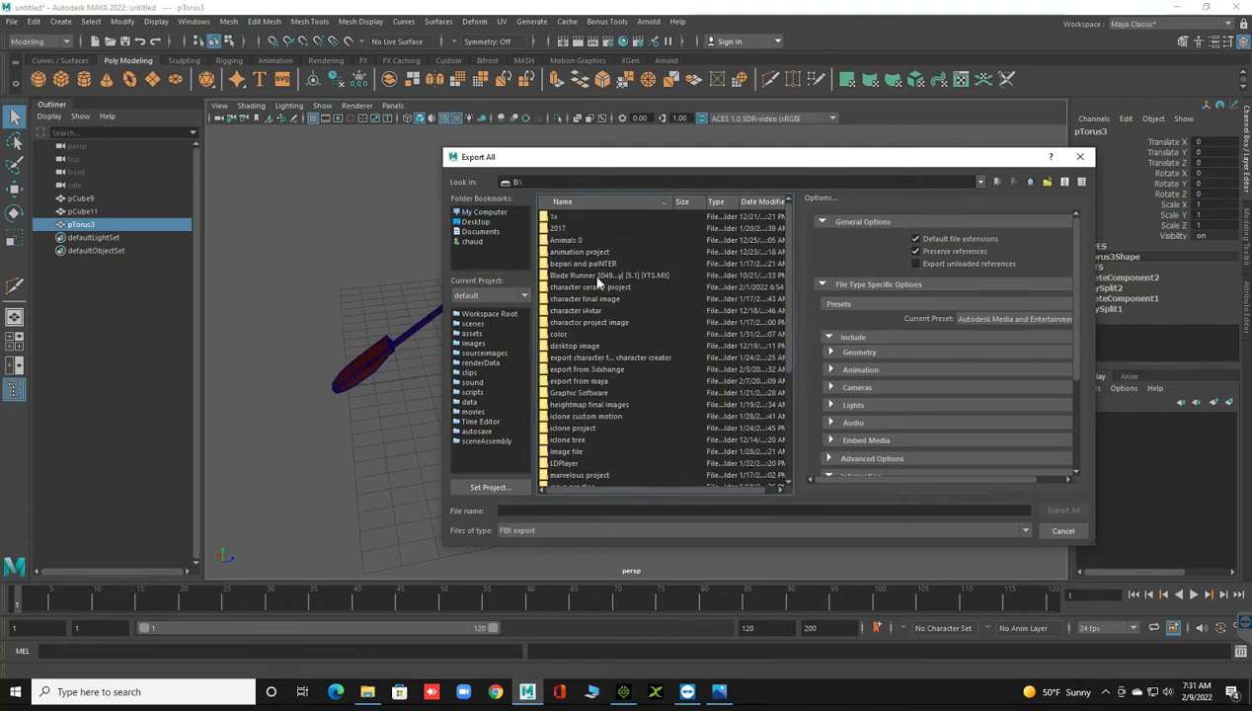
double_click(580, 382)
click(588, 510)
text(bo)
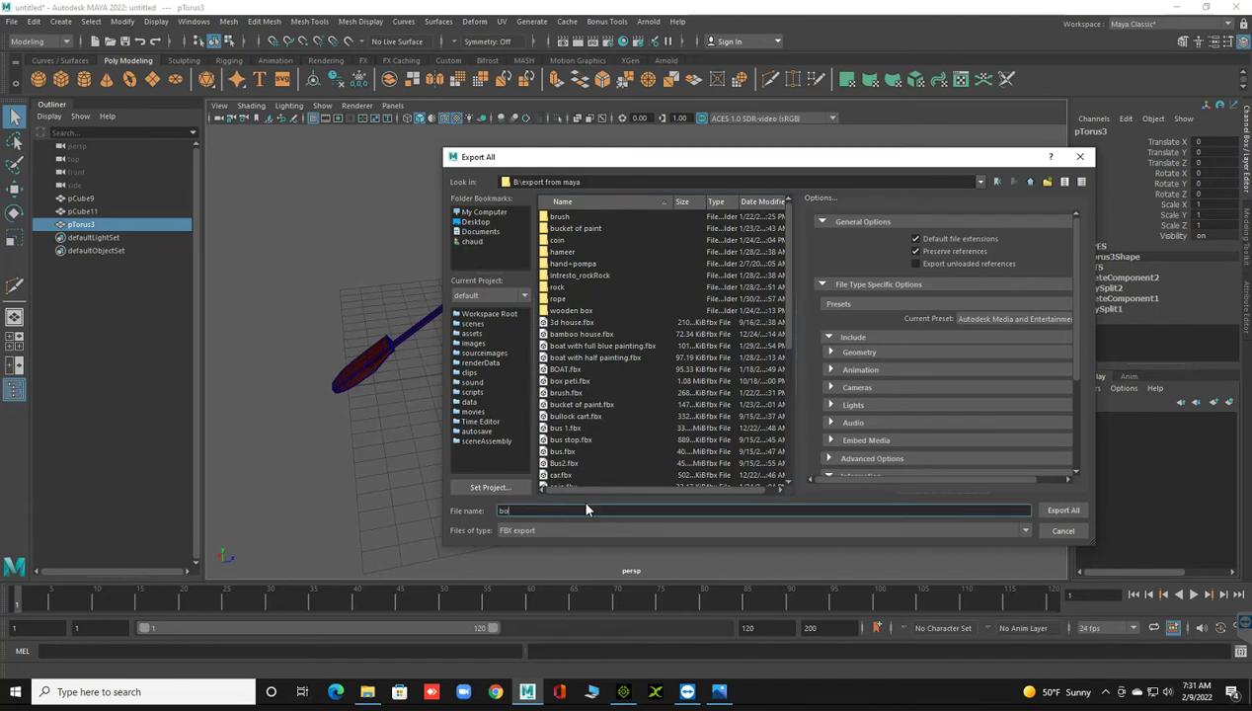
text(at with hole)
click(1052, 510)
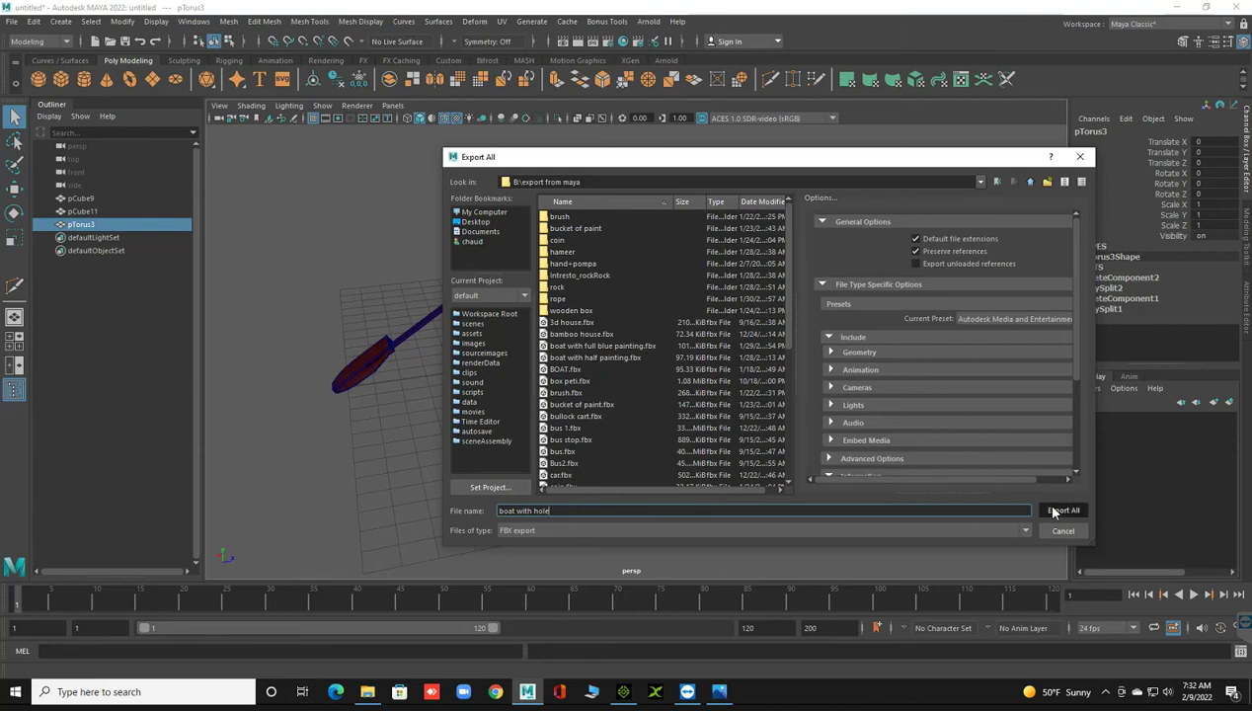
click(623, 691)
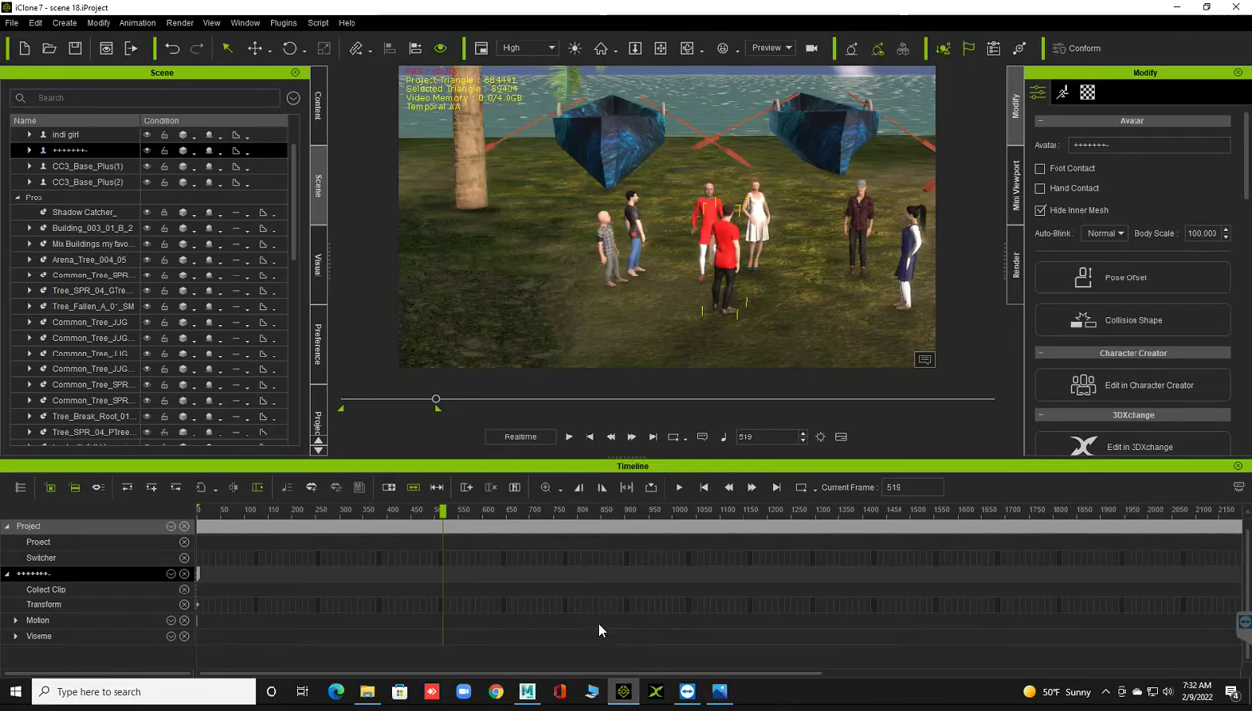
- Jump to frame 1, save the iClone project, and restore the export from maya folder window
click(704, 487)
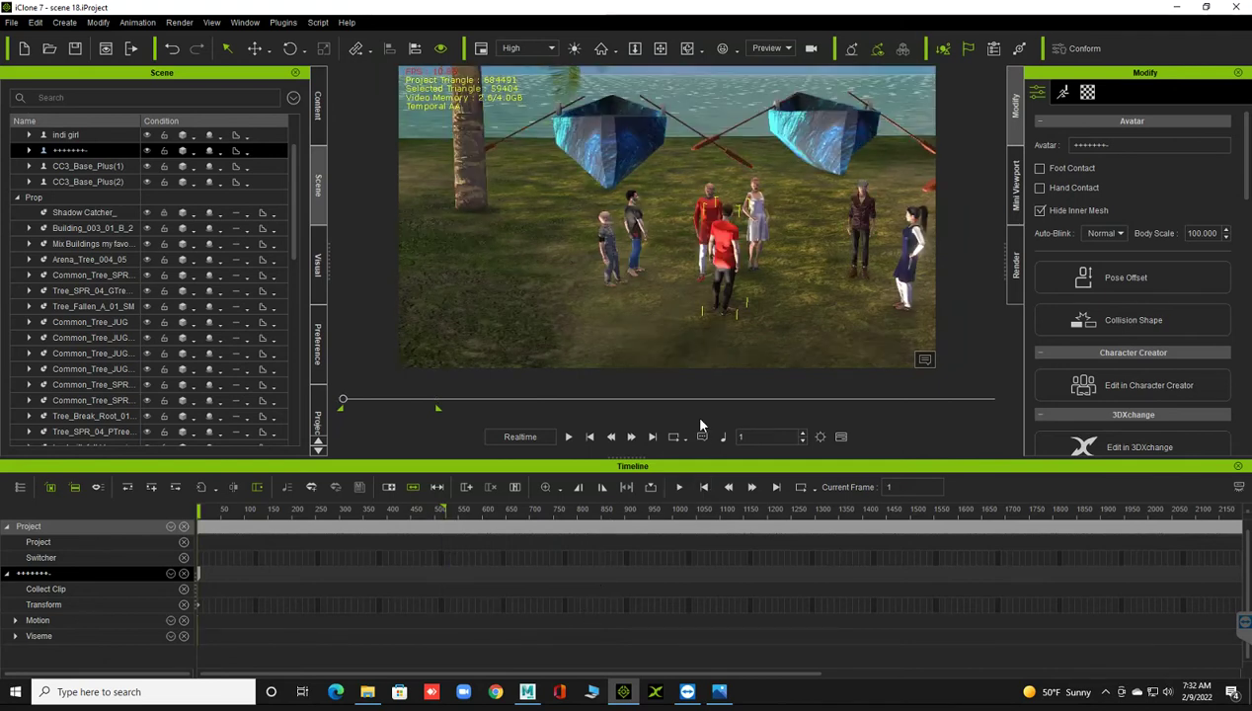
key(ctrl+s)
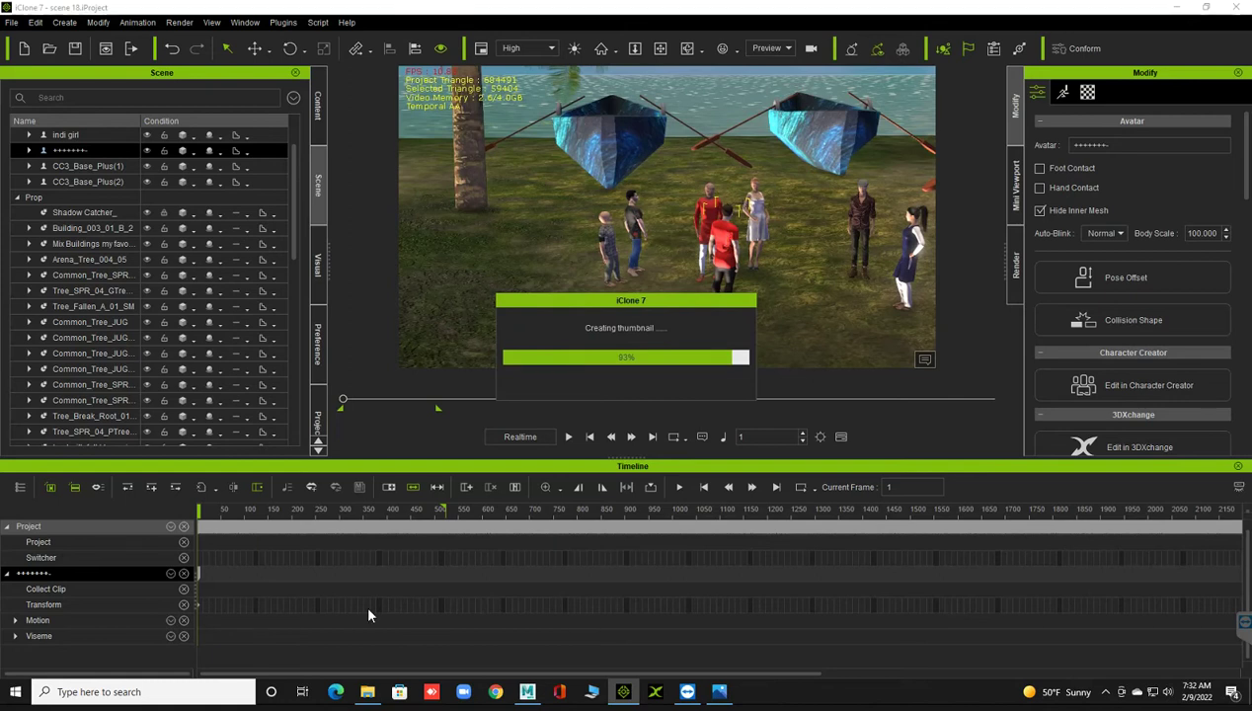
click(367, 692)
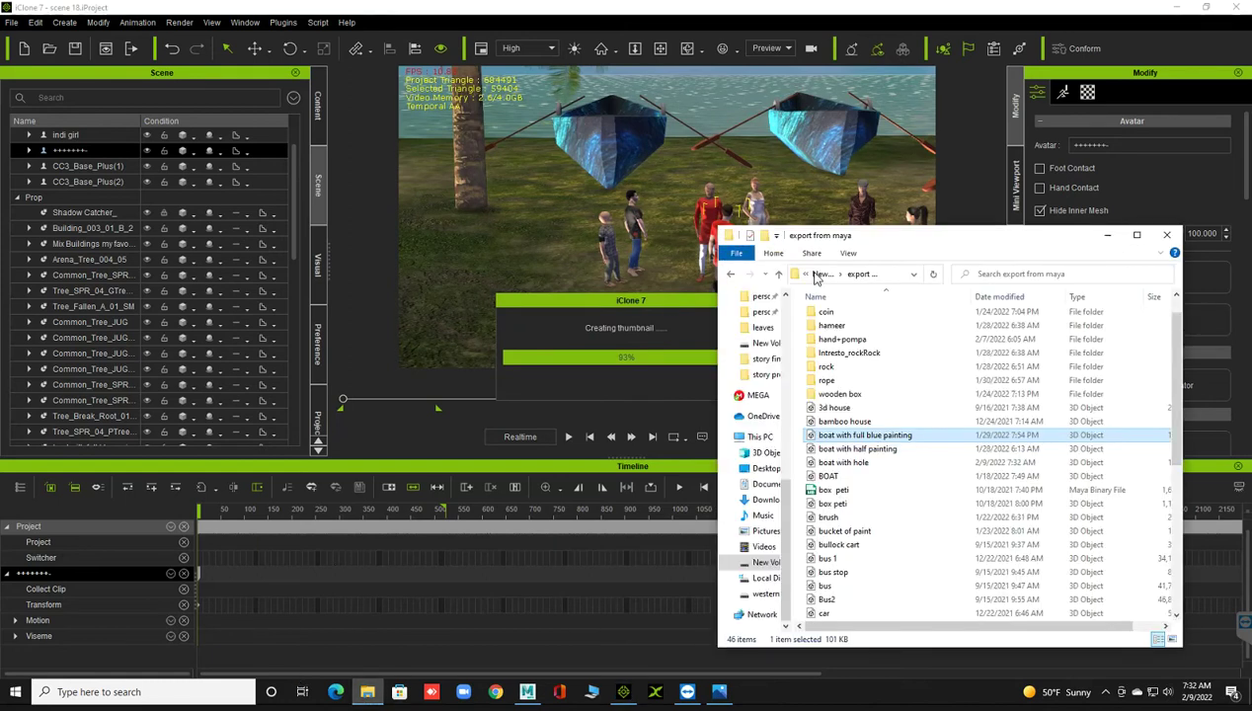
mouse_move(891, 238)
mouse_down()
mouse_move(301, 131)
mouse_move(180, 94)
mouse_up()
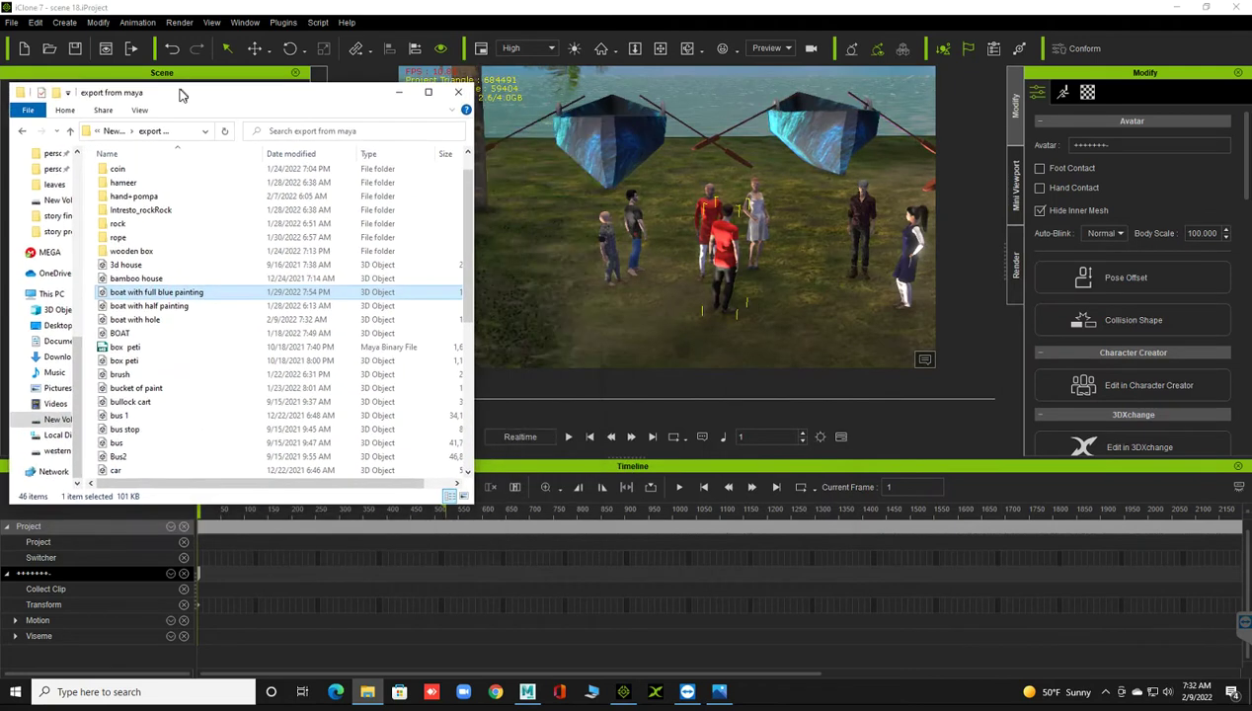
- Drag 'boat with hole.fbx' into the viewport and keep its meshes as one prop
click(142, 319)
drag(242, 319, 678, 317)
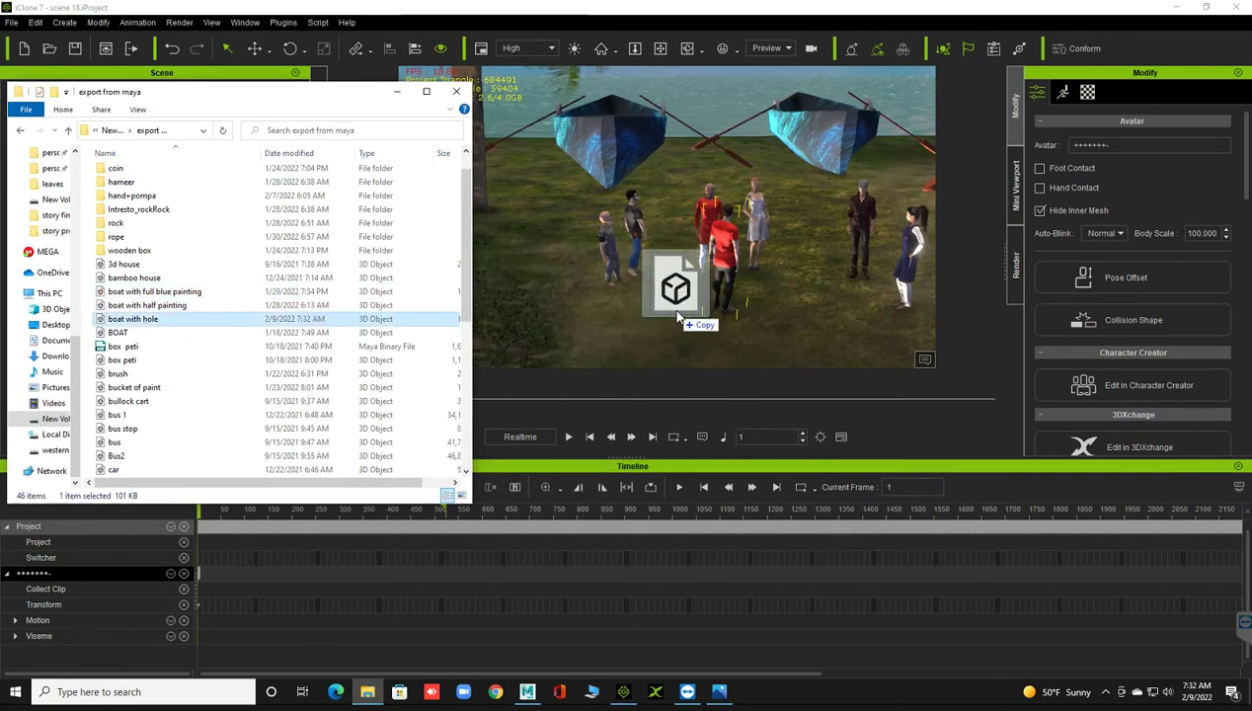
click(396, 91)
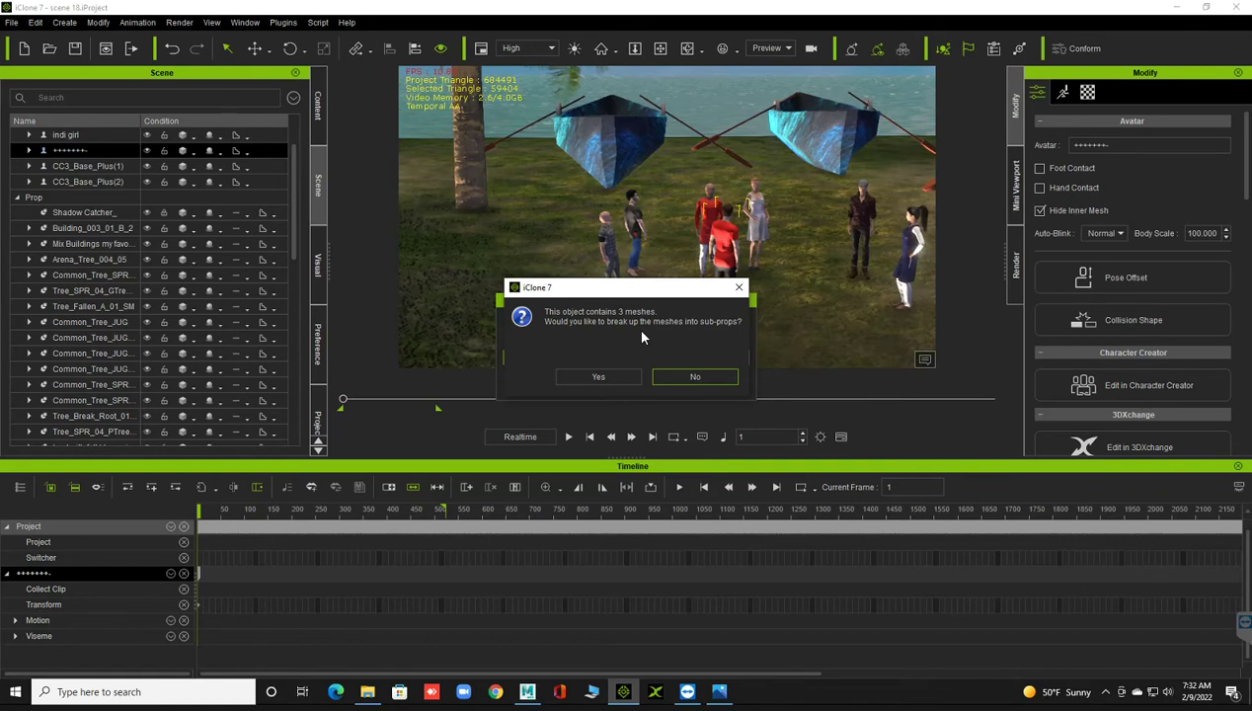
click(671, 378)
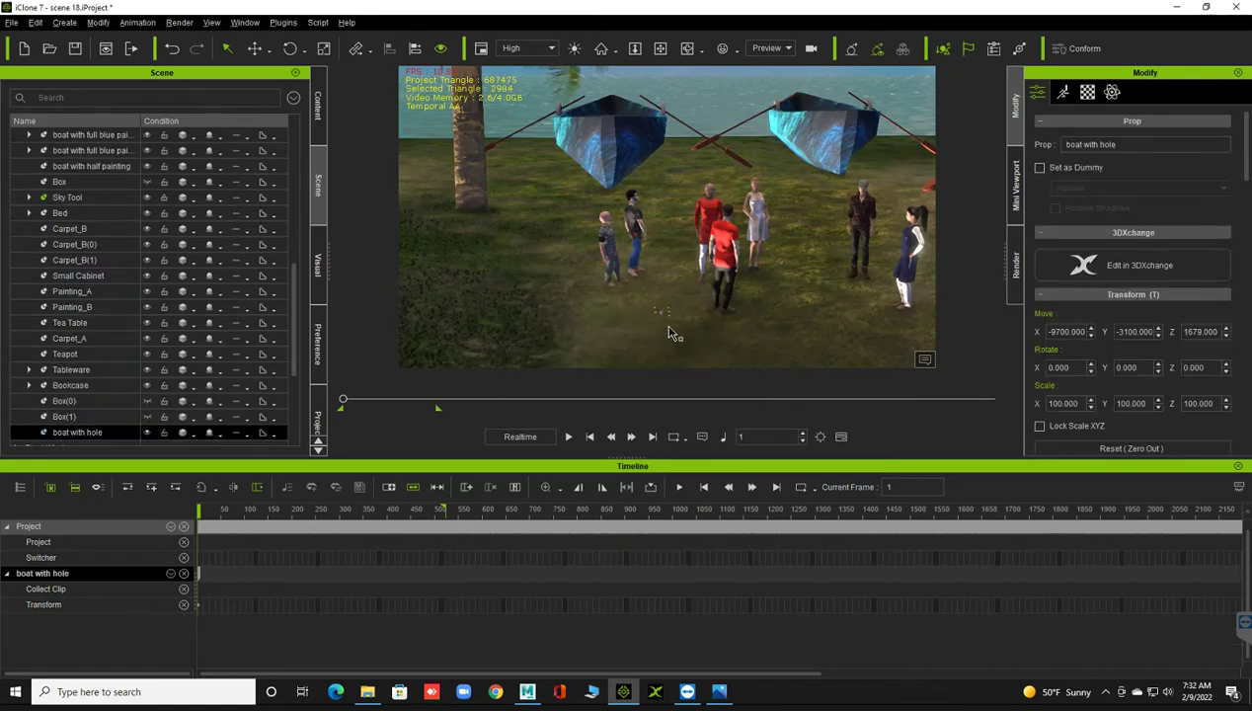
- Scale the imported boat up with the transform gizmo
key(w)
drag(662, 319, 665, 78)
drag(661, 314, 651, 143)
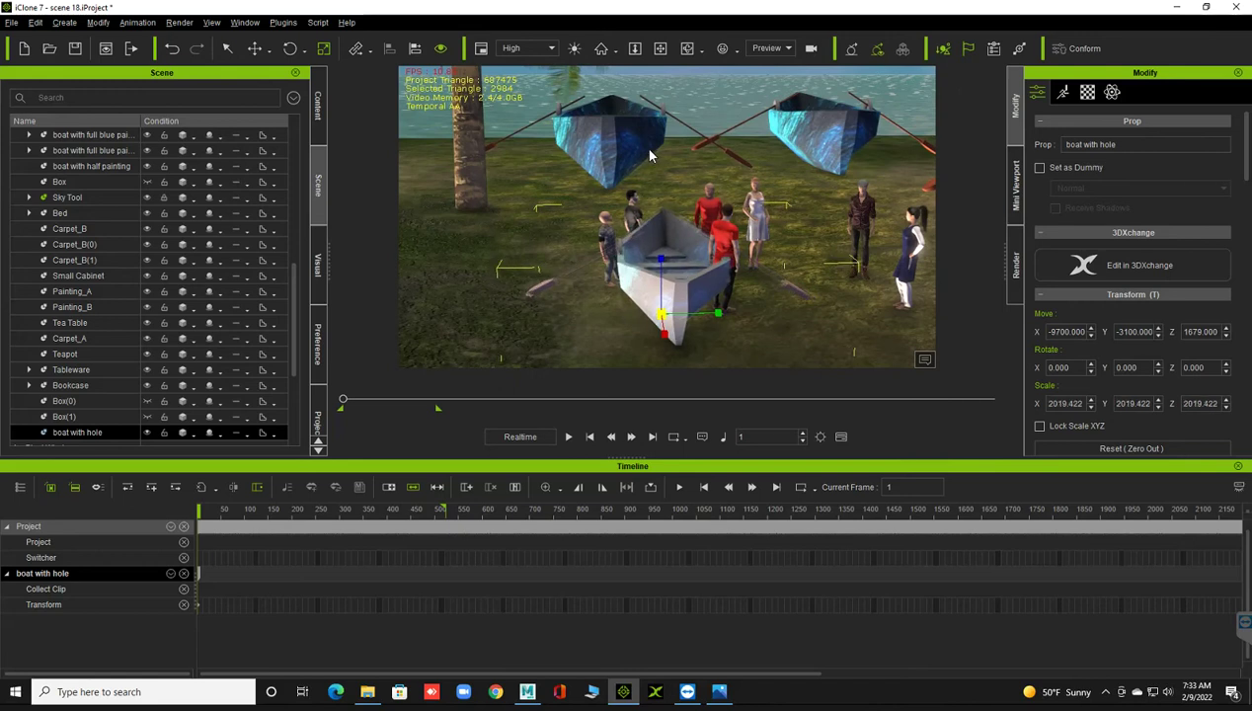
- Change options in the boat's Material settings panel
click(1087, 92)
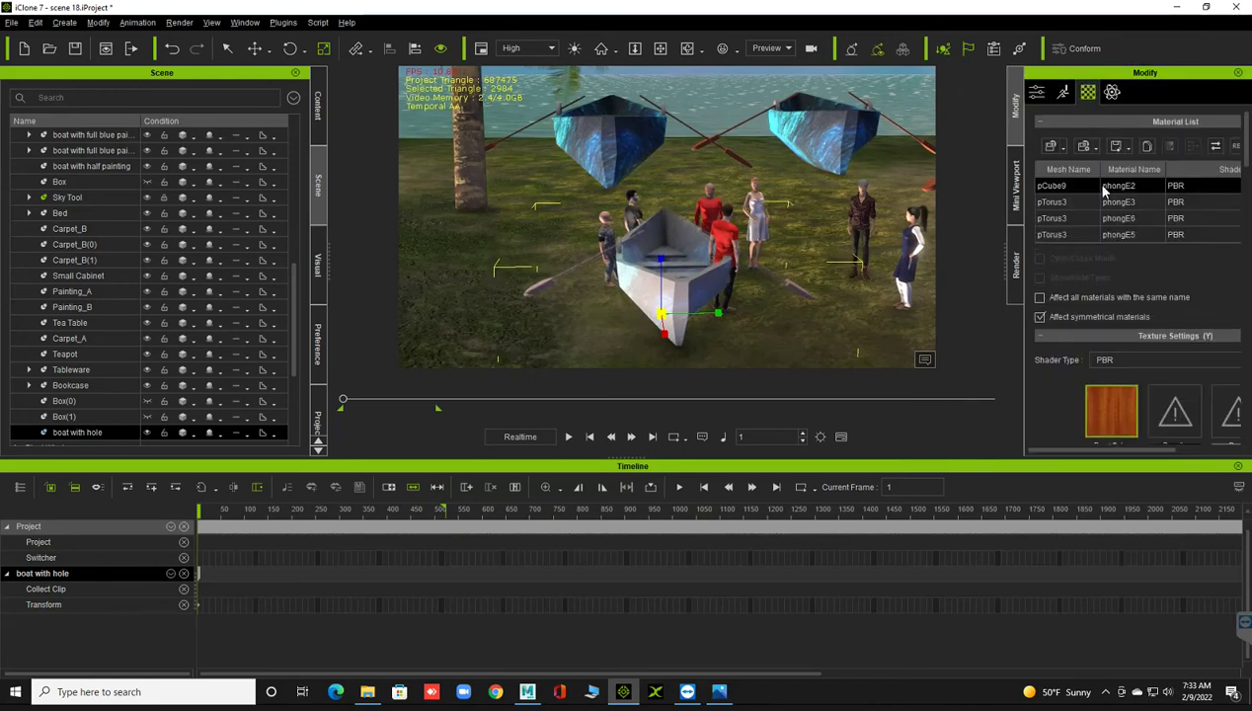
scroll(1096, 351, down, 3)
scroll(1100, 357, down, 3)
scroll(1114, 377, down, 2)
scroll(1120, 430, down, 1)
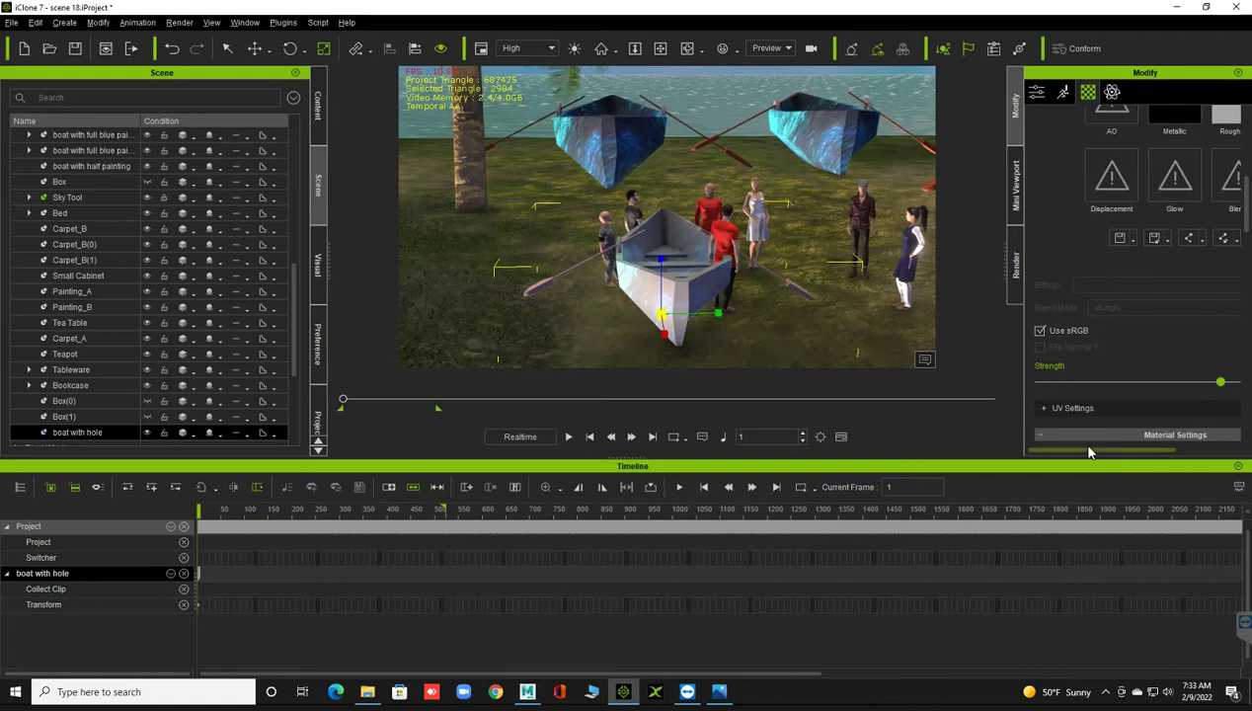
drag(1129, 450, 1168, 451)
click(1191, 380)
scroll(1037, 326, up, 3)
scroll(1042, 333, up, 2)
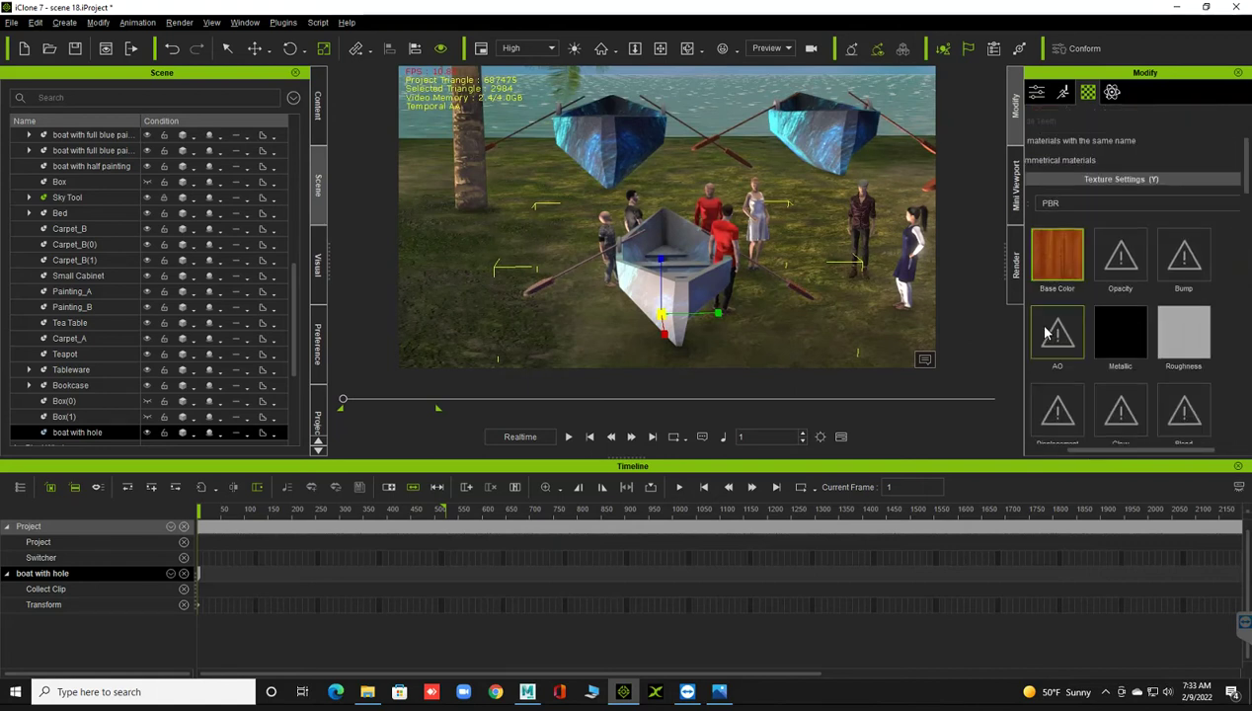
scroll(1076, 246, up, 2)
- Select materials phongE6 and phongE5 and raise their texture strength to 100
click(1105, 164)
click(1104, 179)
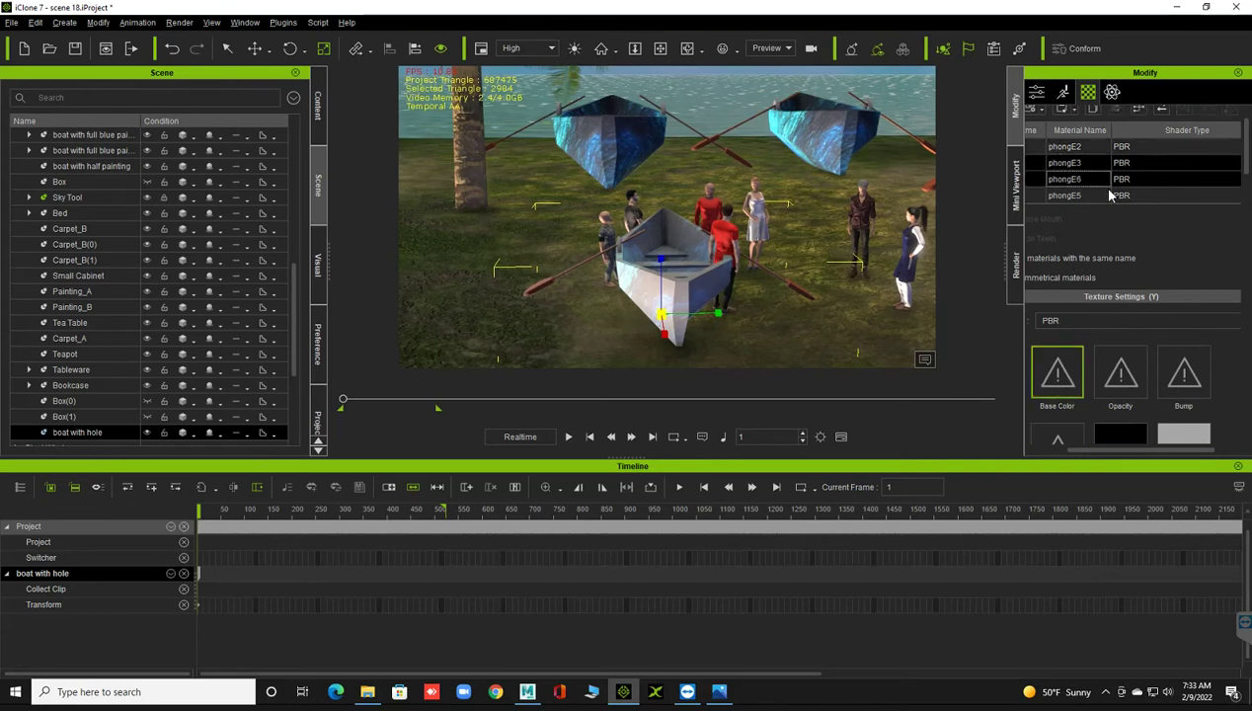
click(1104, 195)
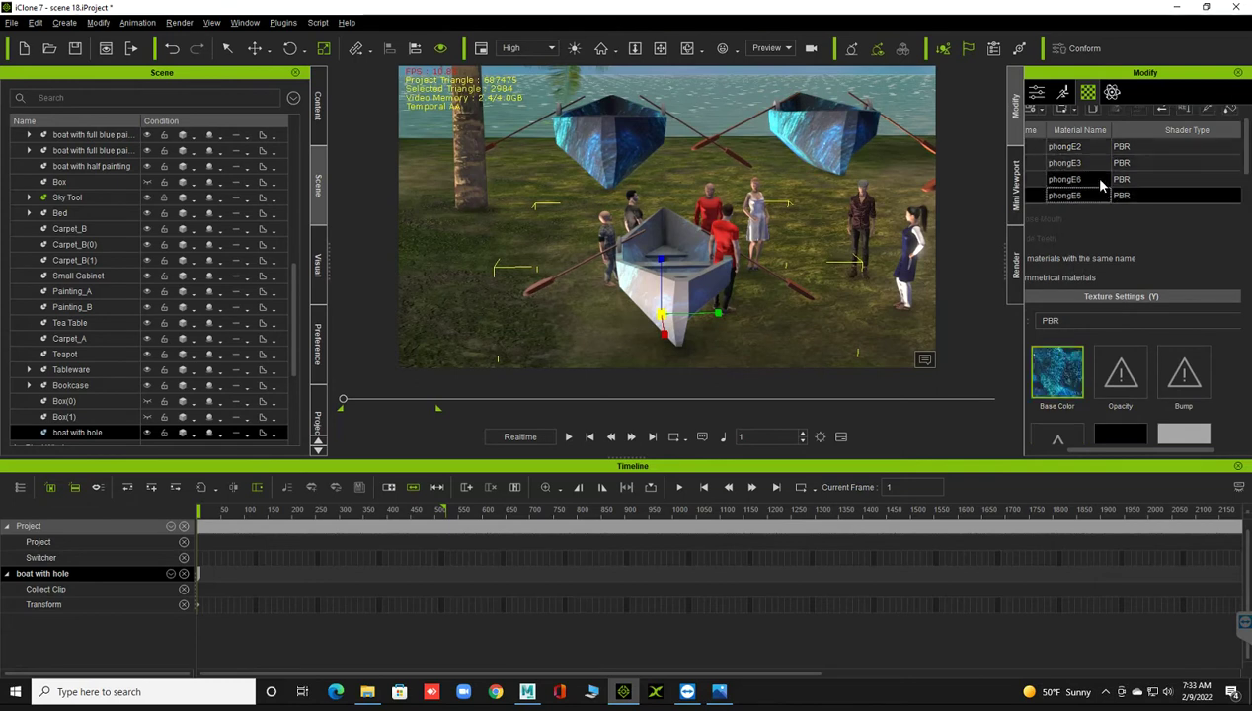
click(1089, 177)
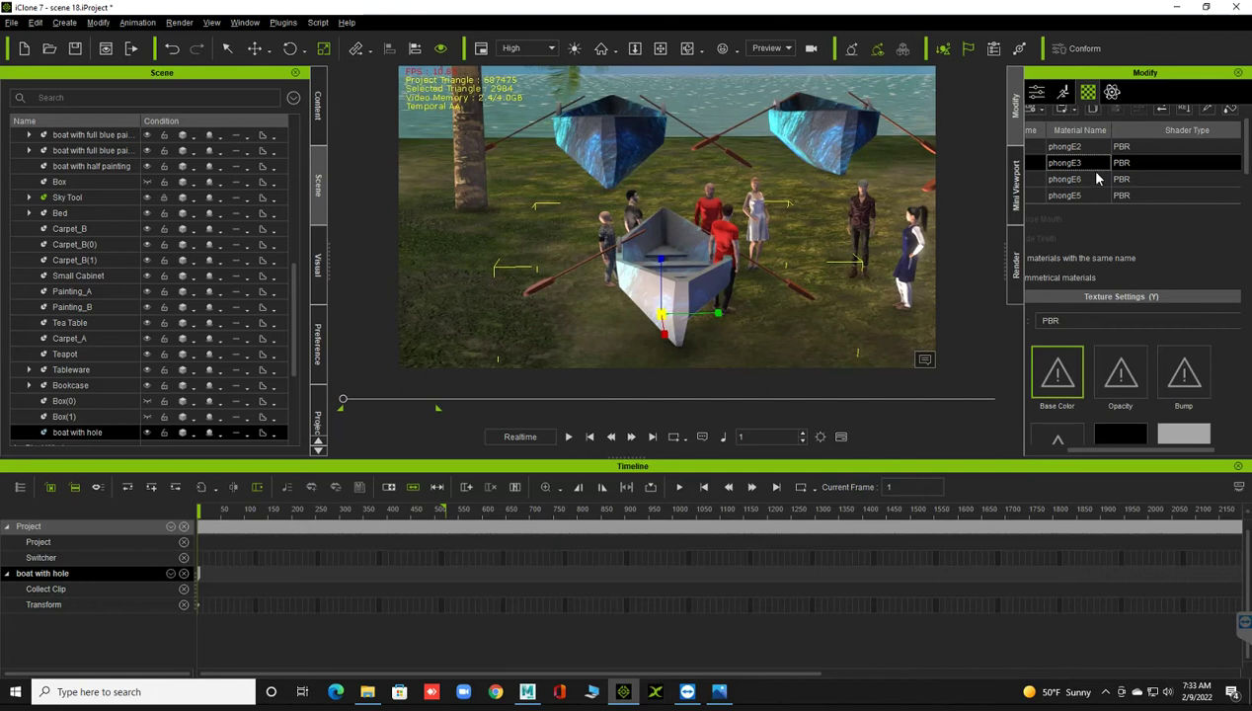
shift+click(1099, 192)
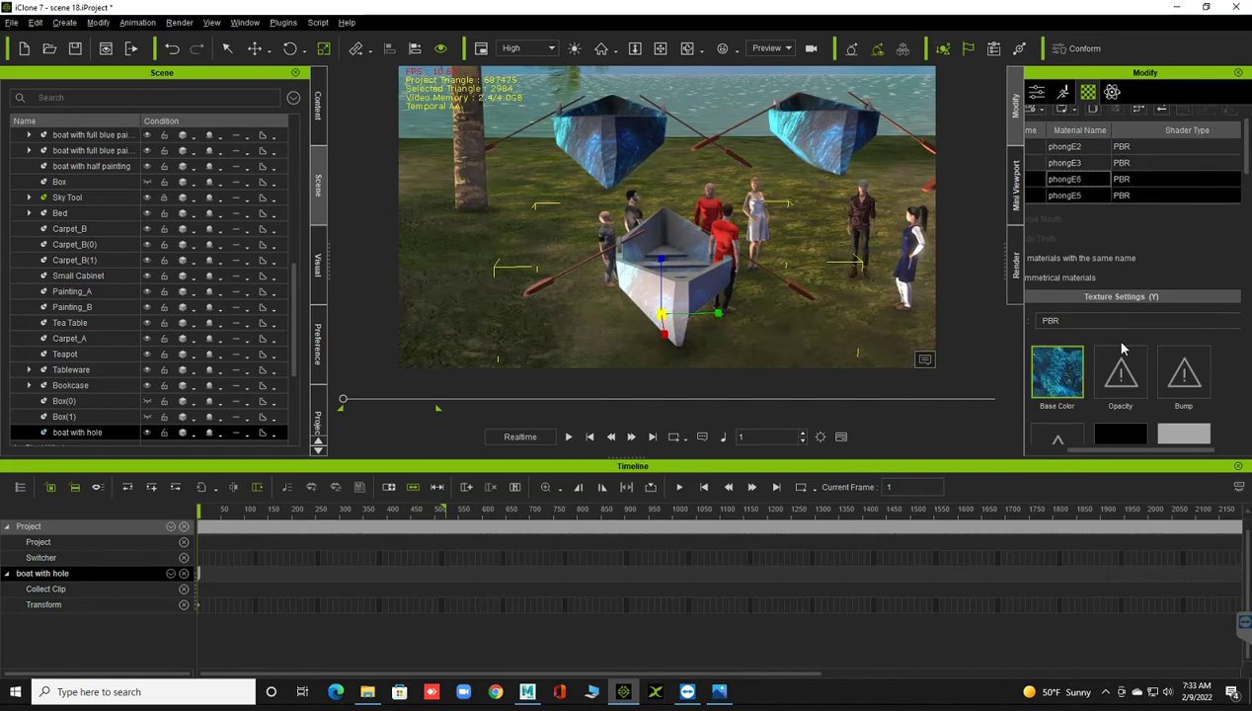
scroll(1121, 349, down, 5)
drag(1166, 422, 1213, 422)
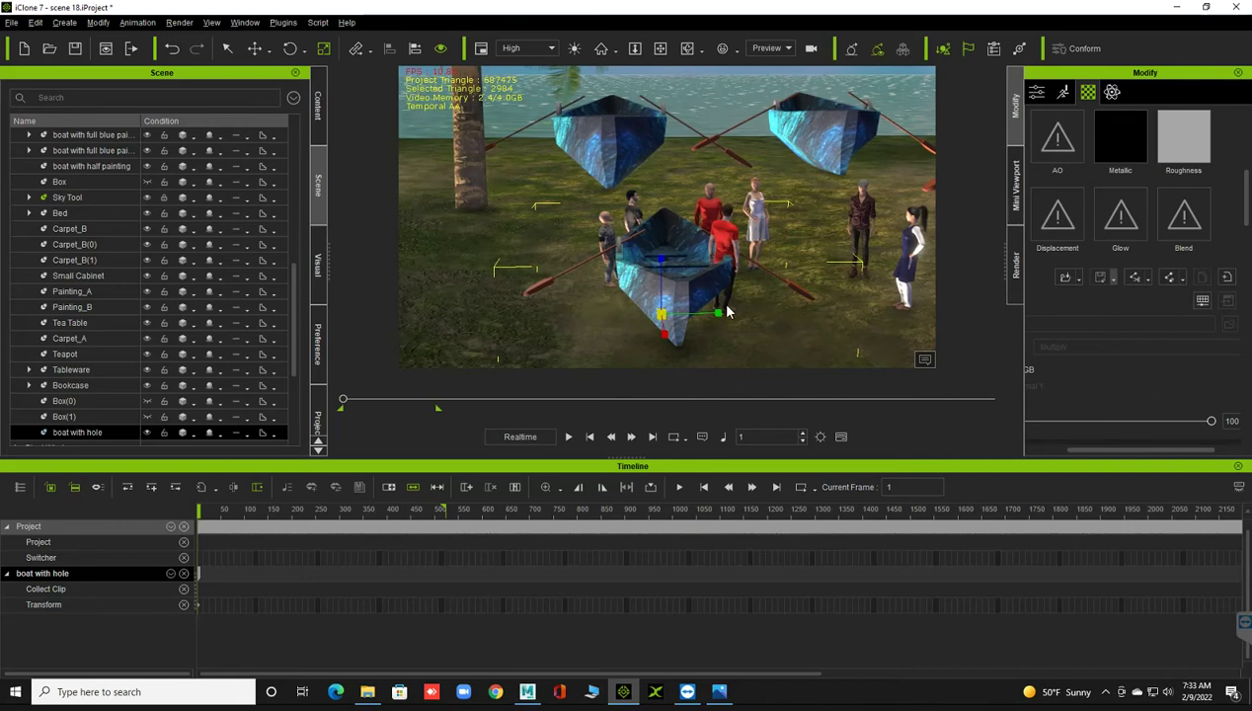
- Orbit and zoom down into the boat to inspect the floor hole, then select Light01
mouse_move(688, 282)
right_down()
mouse_move(683, 294)
mouse_move(522, 300)
mouse_move(586, 379)
mouse_move(613, 298)
mouse_move(546, 359)
mouse_move(553, 311)
mouse_move(573, 327)
mouse_move(608, 317)
mouse_move(414, 319)
mouse_move(599, 317)
right_up()
mouse_move(454, 292)
right_down()
mouse_move(646, 407)
mouse_move(623, 362)
right_up()
right_drag(611, 281, 608, 265)
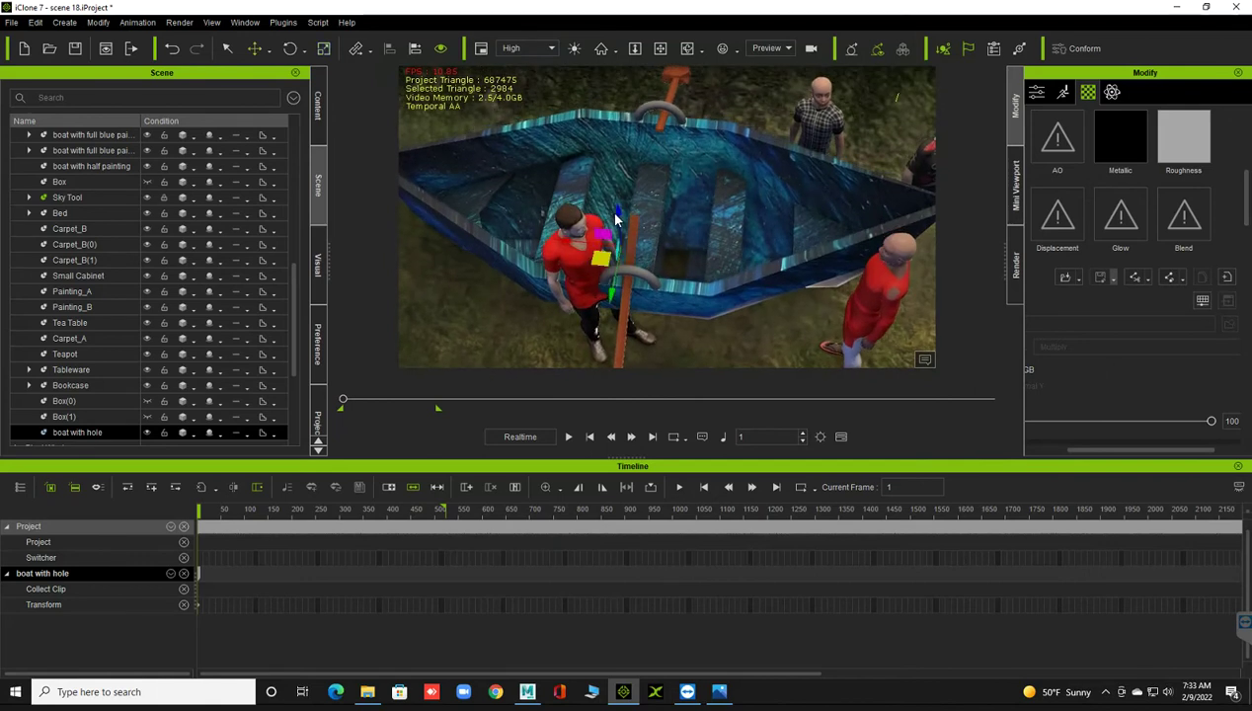
mouse_move(617, 211)
mouse_down()
mouse_move(619, 159)
mouse_move(618, 241)
mouse_move(615, 207)
mouse_up()
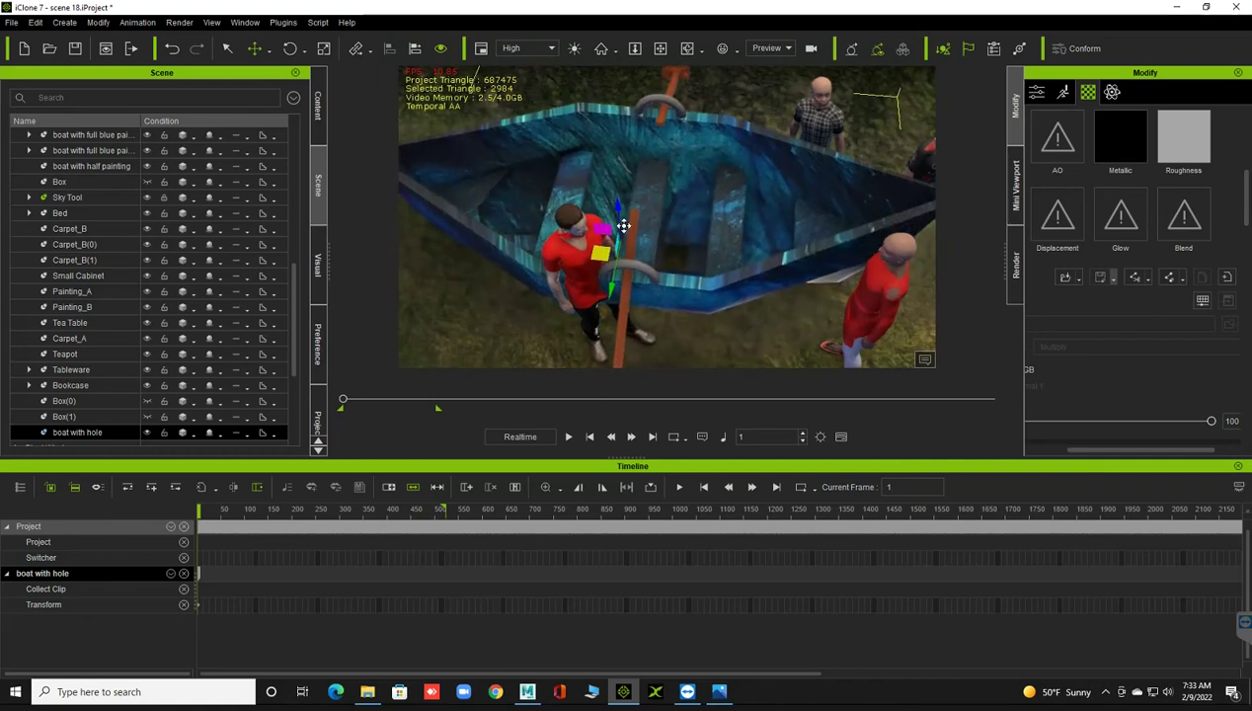
scroll(647, 296, up, 2)
scroll(640, 291, up, 2)
scroll(648, 306, up, 2)
scroll(656, 318, up, 1)
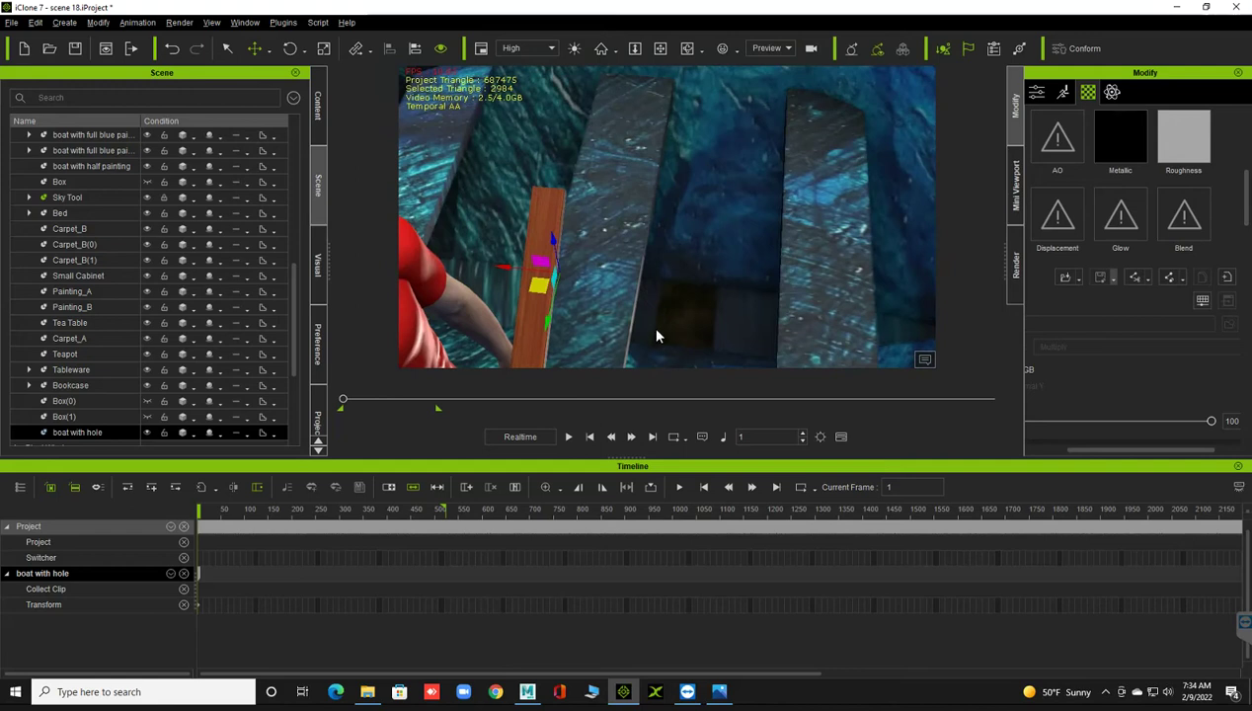
scroll(628, 342, up, 1)
scroll(615, 246, up, 1)
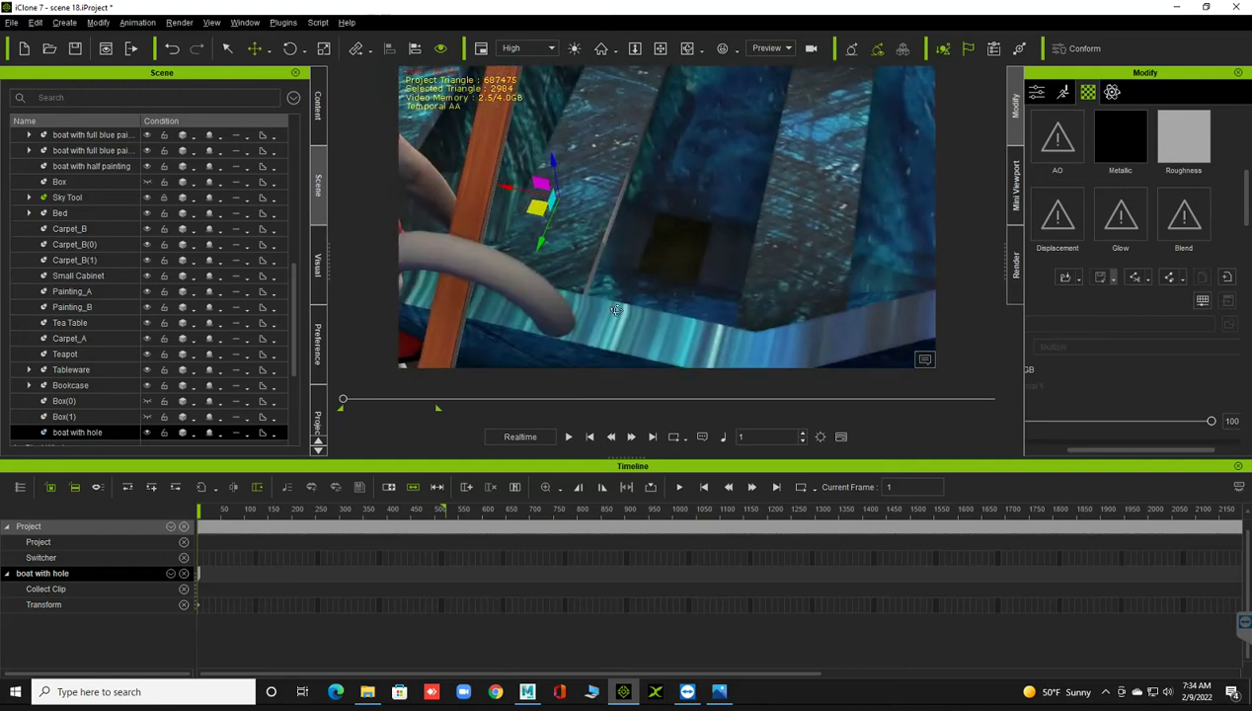
scroll(575, 301, up, 1)
right_drag(574, 301, 545, 237)
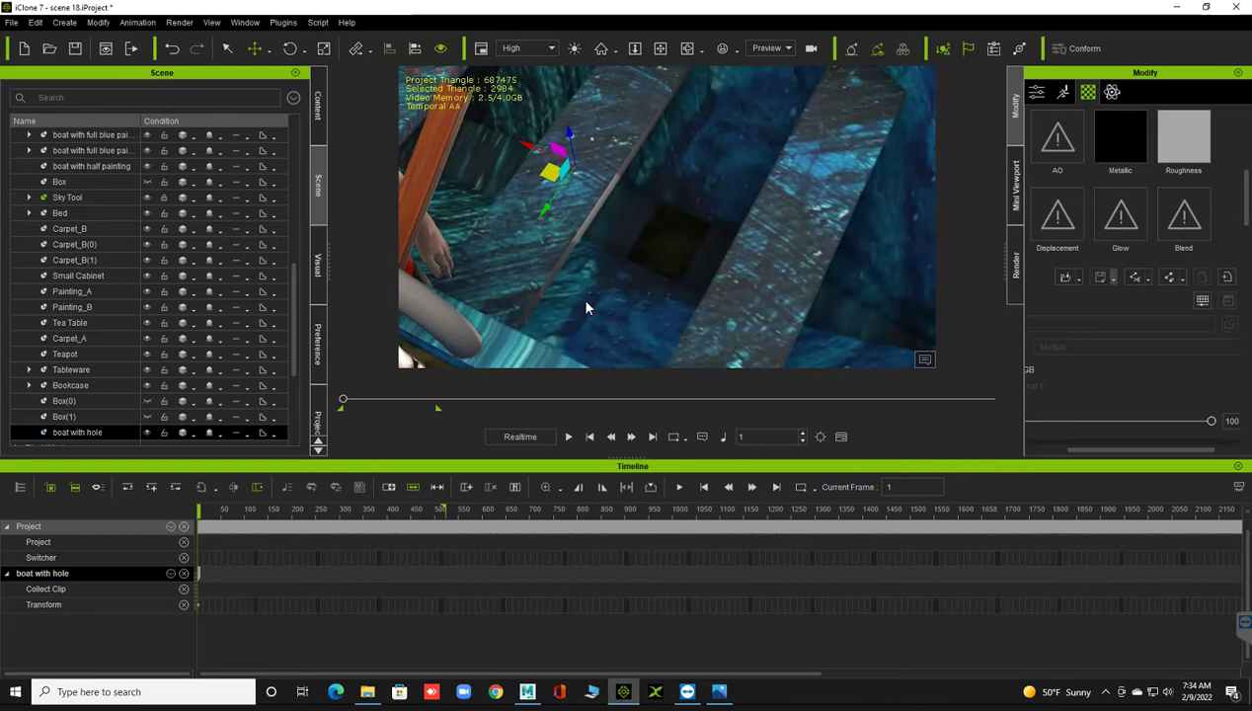
click(589, 185)
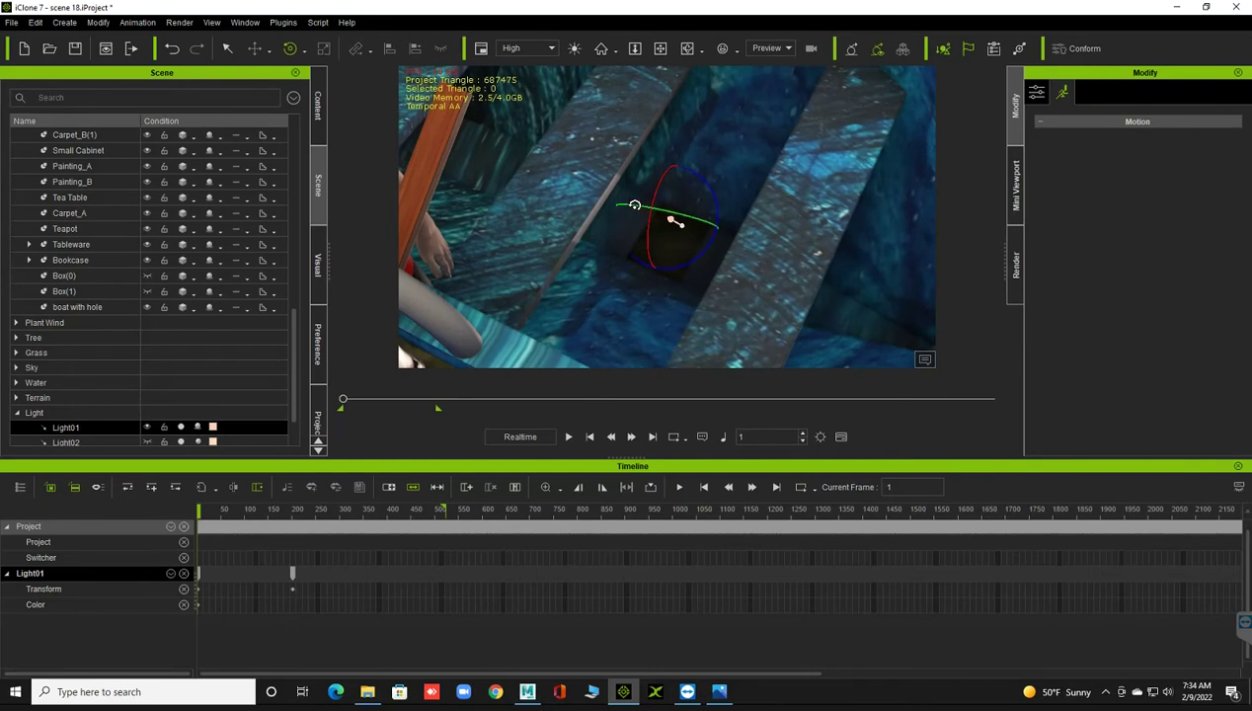
- Re-aim Light01 inside the boat, zoom out, and select 'boat with hole'
right_drag(620, 201, 458, 168)
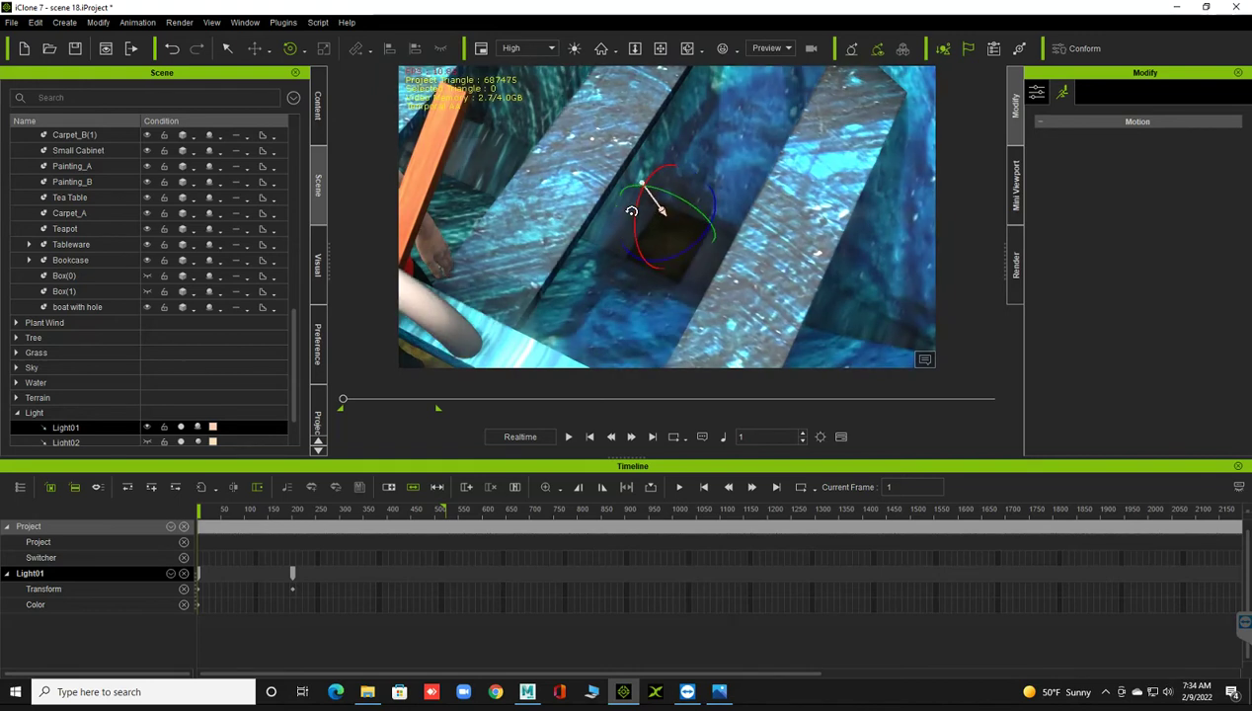
drag(629, 244, 618, 207)
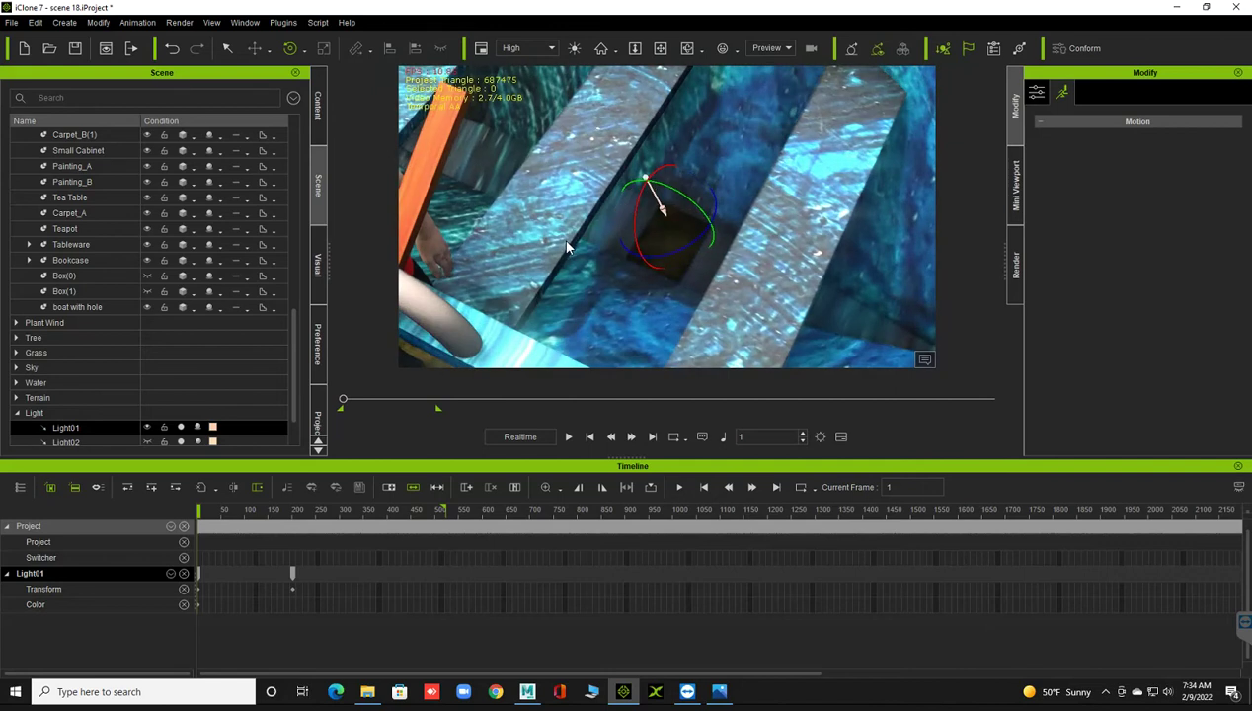
scroll(565, 240, down, 2)
scroll(564, 240, down, 1)
scroll(565, 240, down, 2)
scroll(564, 240, down, 2)
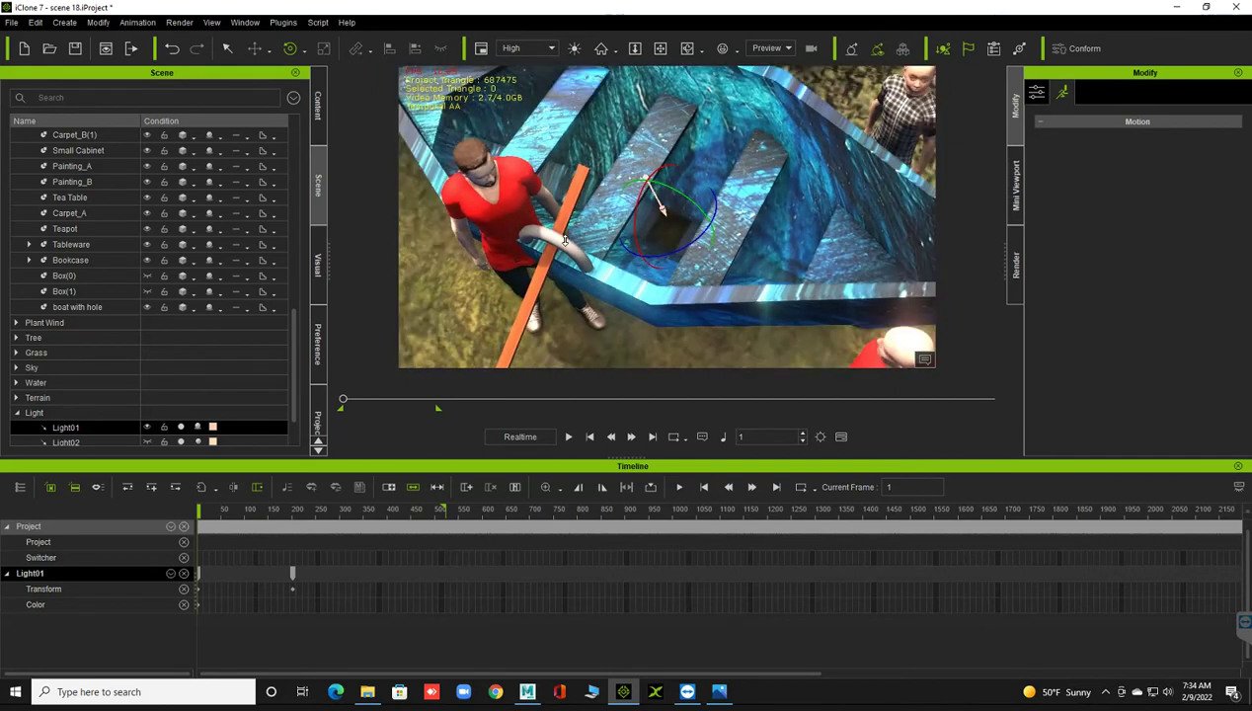
scroll(580, 269, down, 2)
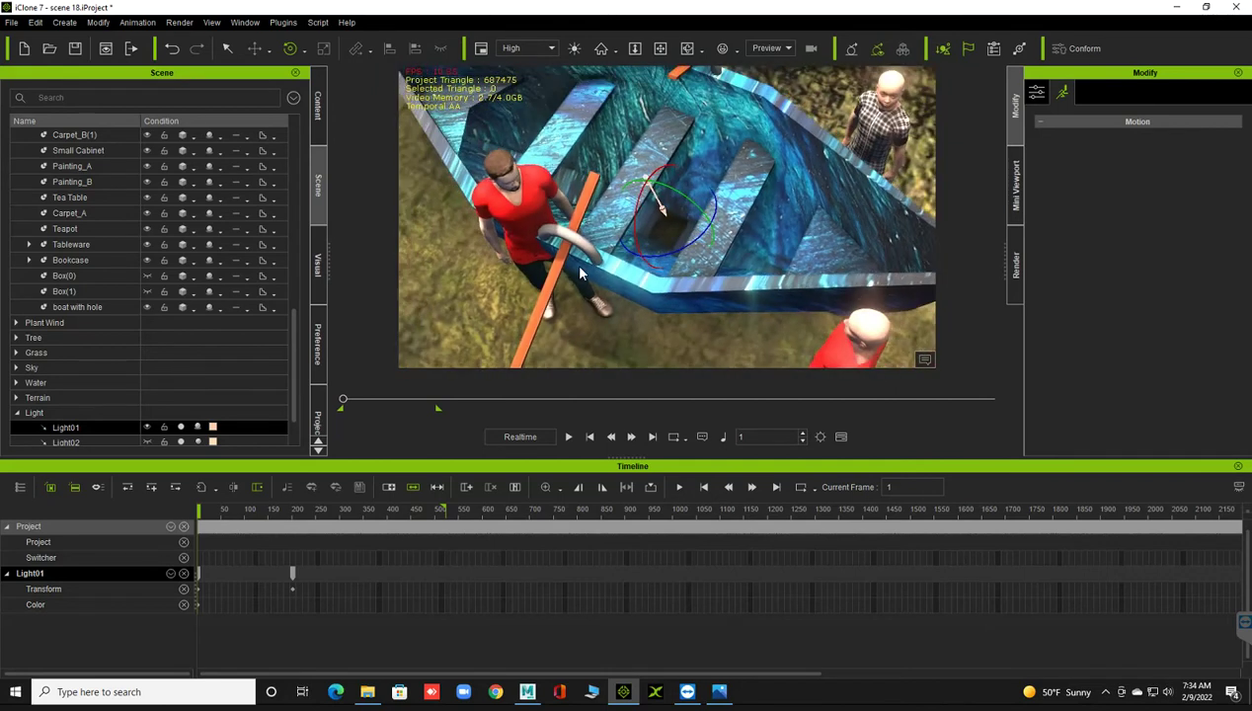
double_click(626, 314)
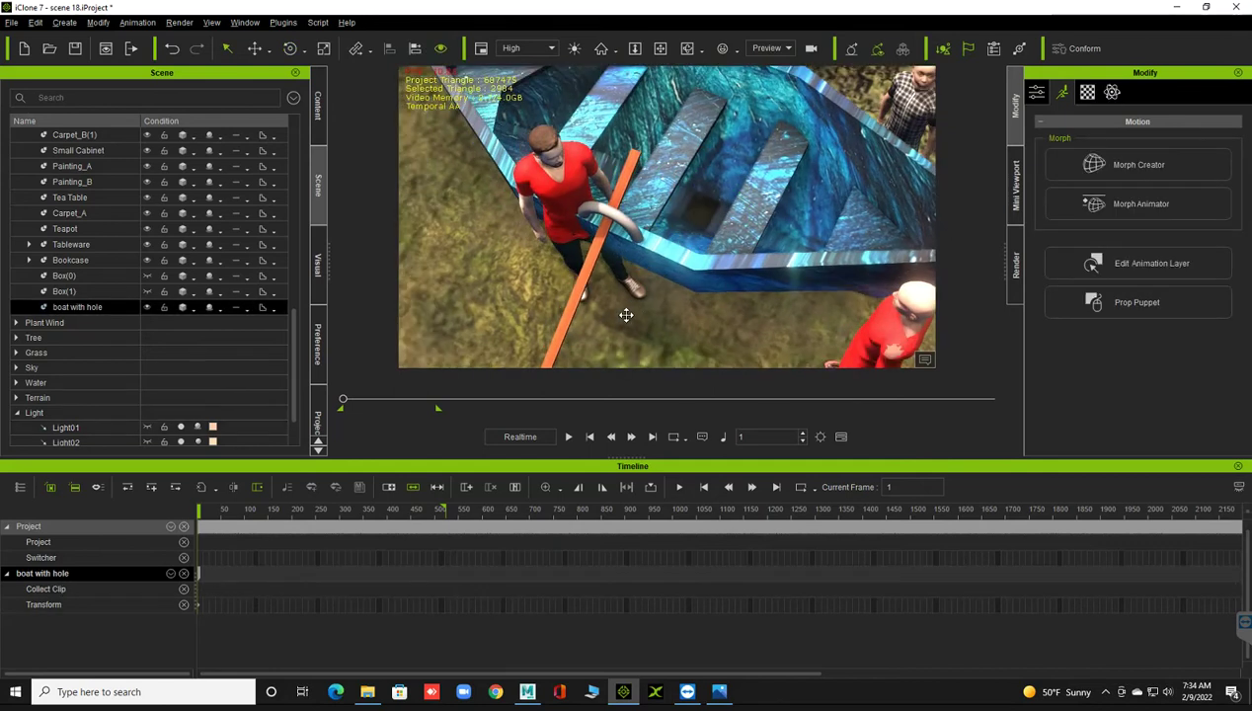
- Move the holed boat back behind the characters toward the other boats
mouse_move(742, 243)
right_down()
mouse_move(681, 346)
mouse_move(669, 280)
right_up()
scroll(669, 280, down, 4)
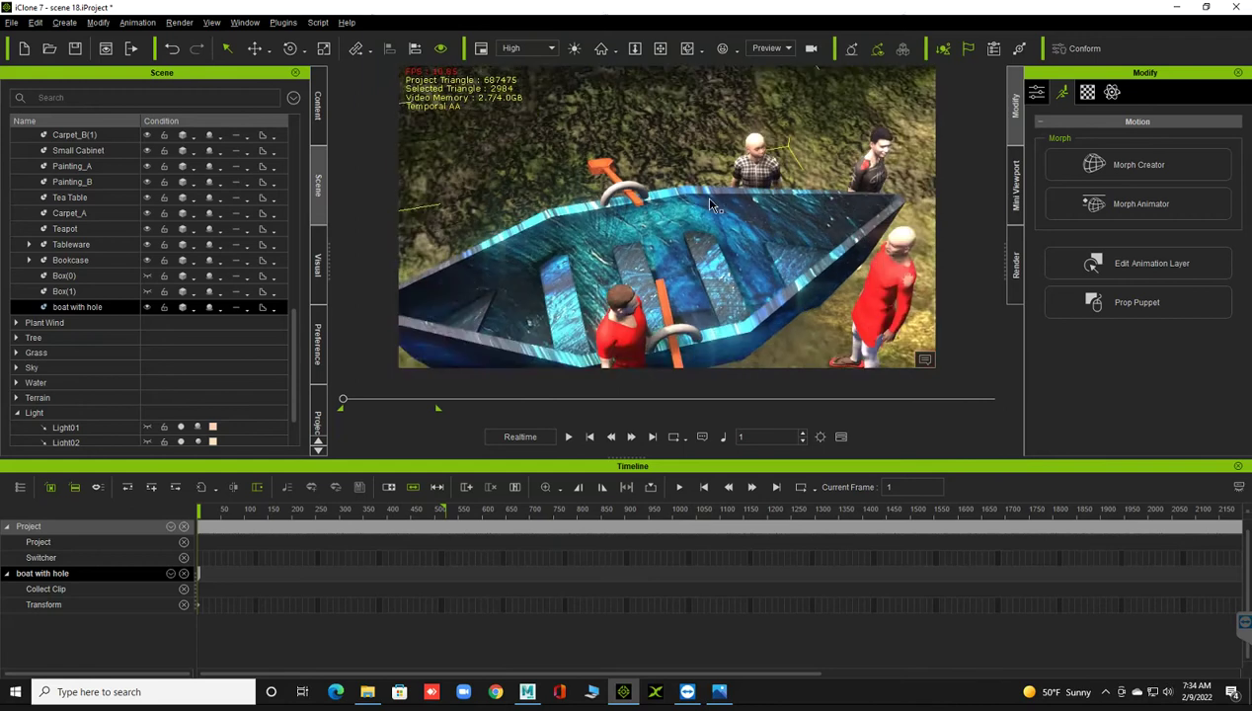
right_drag(668, 280, 735, 248)
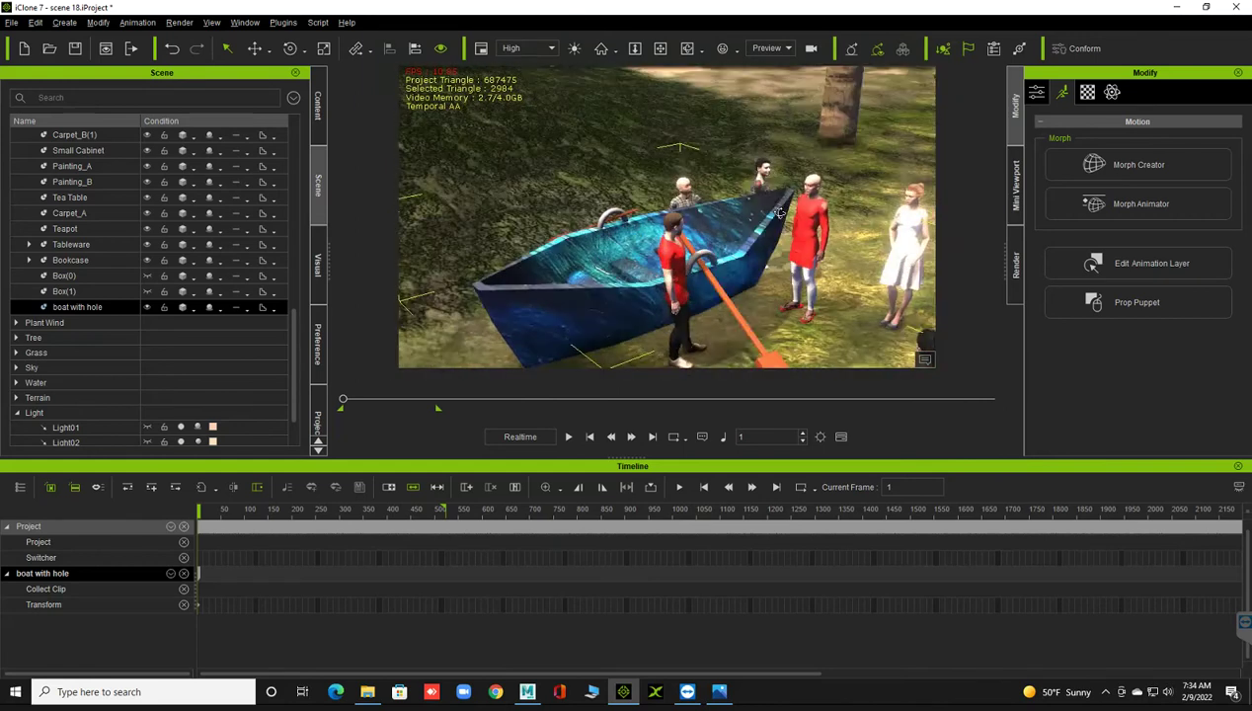
key(w)
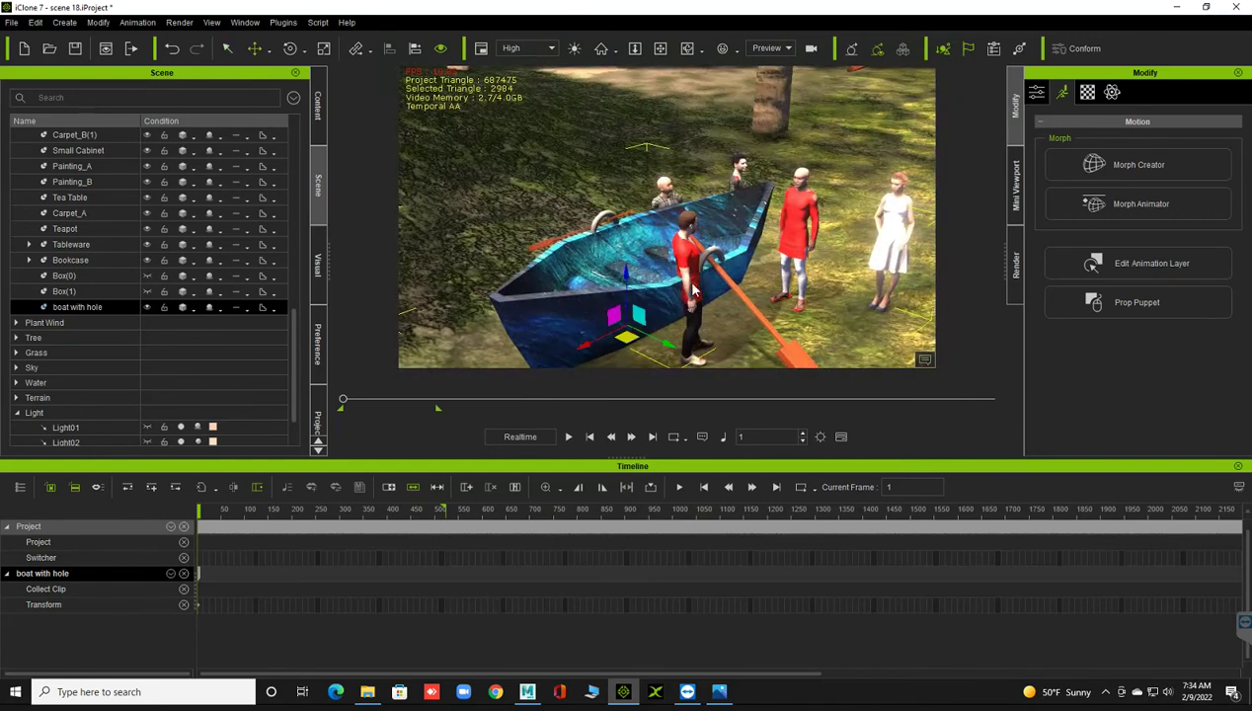
drag(617, 316, 827, 116)
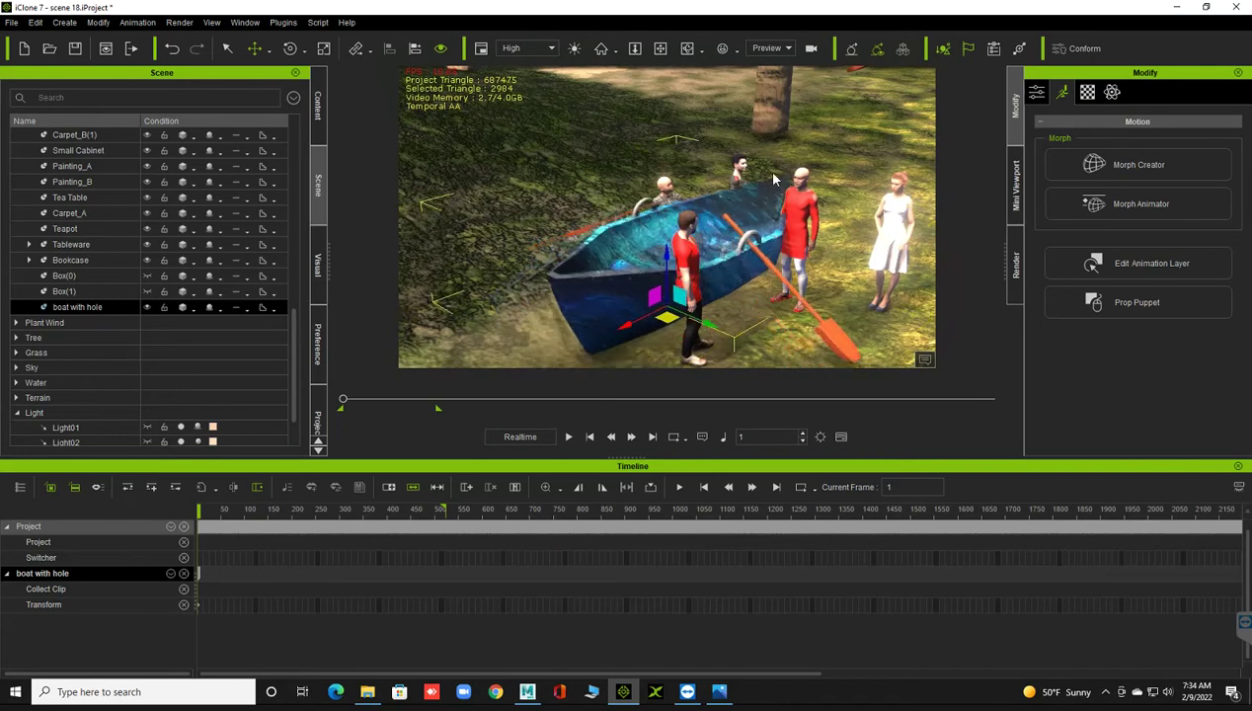
mouse_move(828, 116)
right_down()
mouse_move(1072, 211)
mouse_move(771, 338)
right_up()
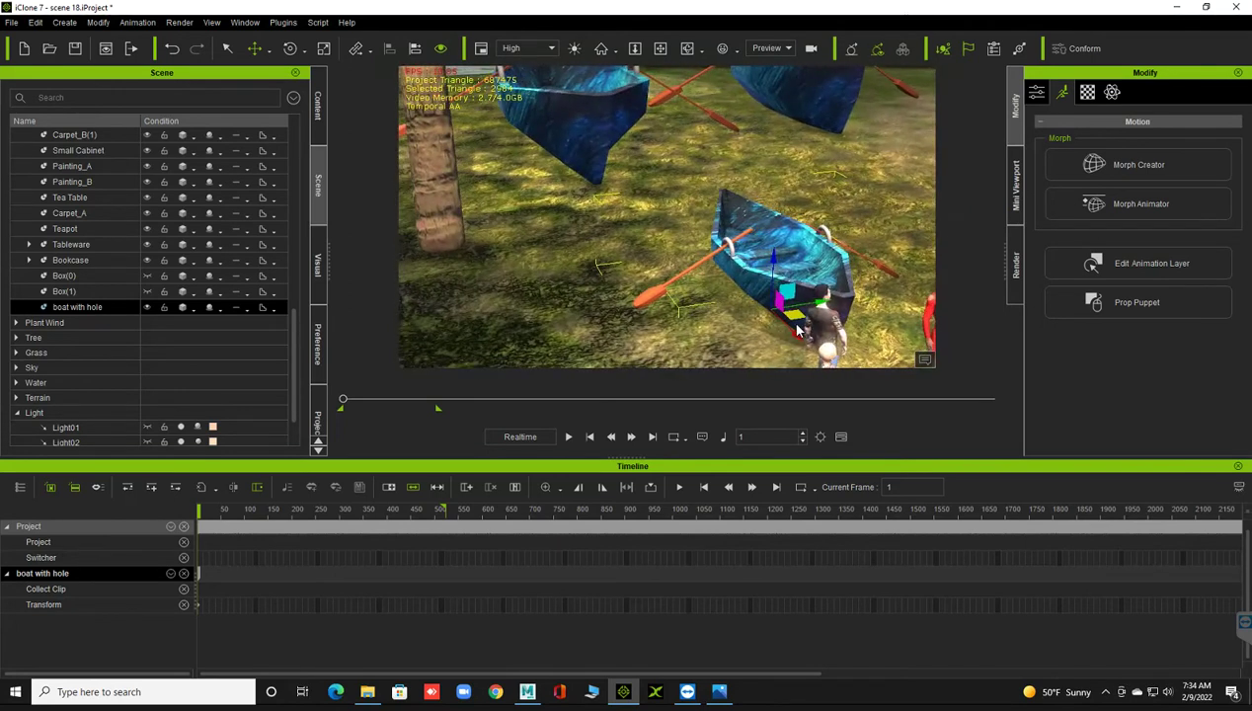
mouse_move(794, 299)
mouse_down()
mouse_move(838, 201)
mouse_move(827, 216)
mouse_up()
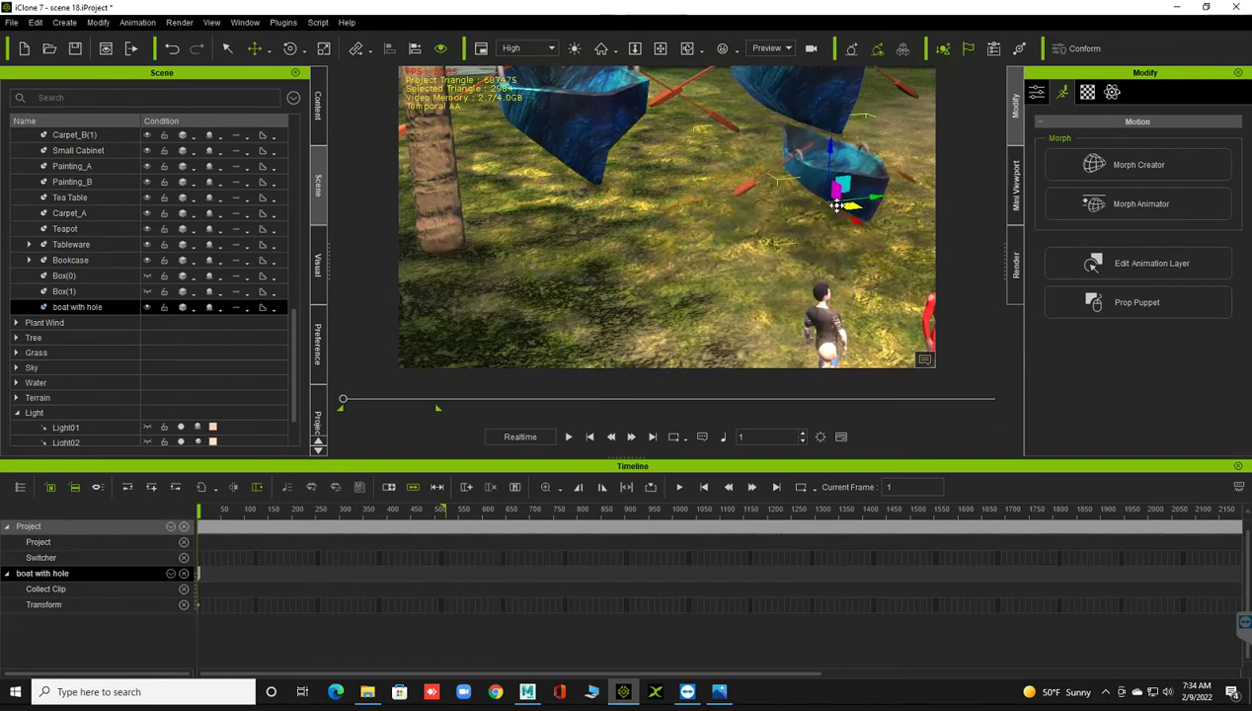
- Select the old character and orbit the view to face the character group
right_drag(700, 260, 555, 215)
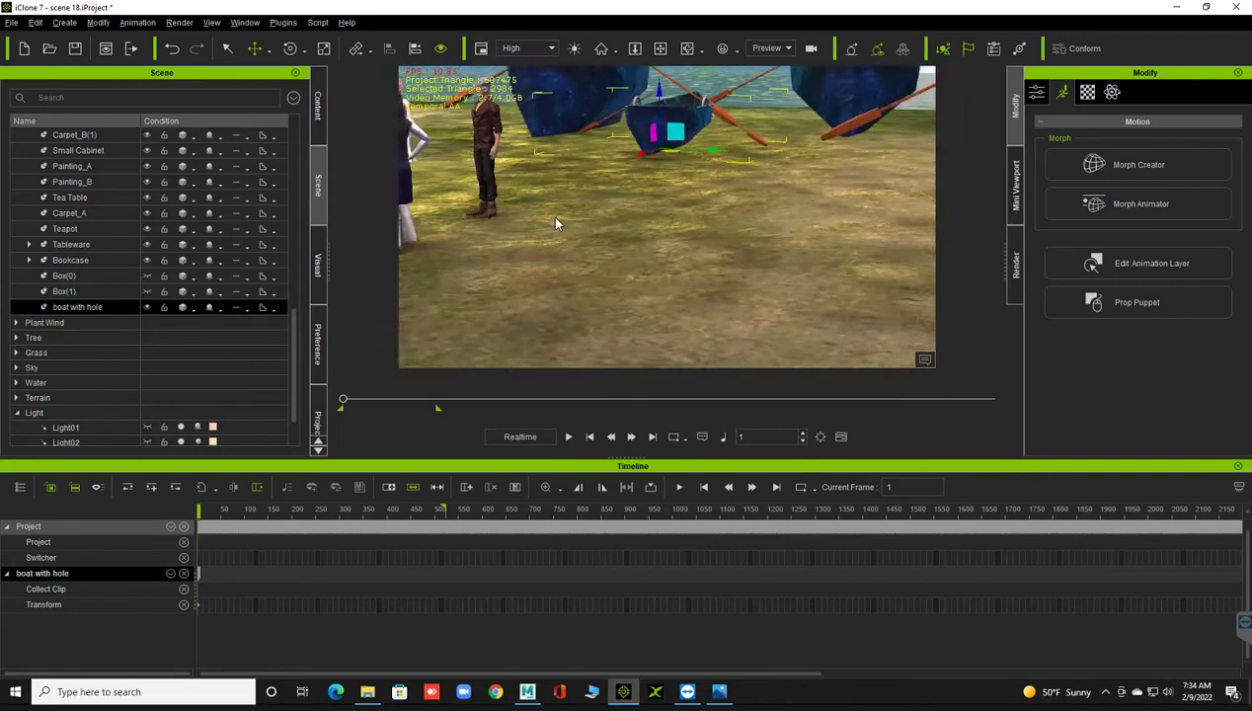
click(489, 212)
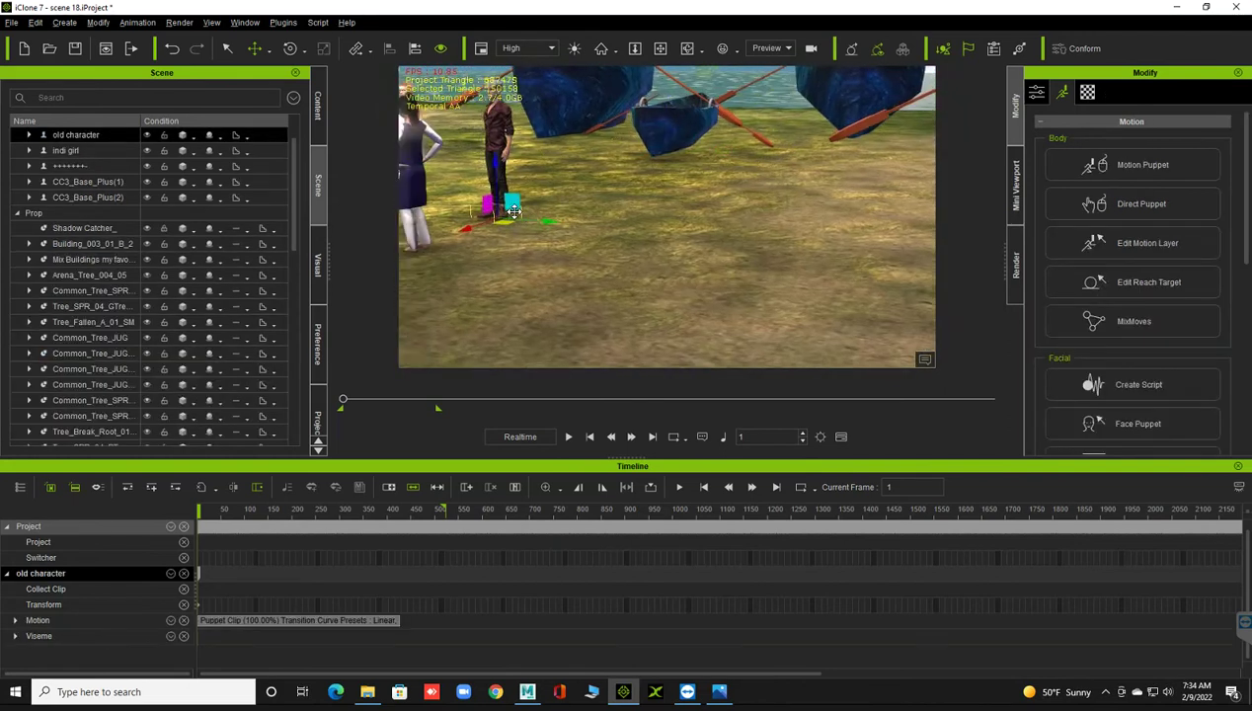
right_drag(490, 212, 690, 226)
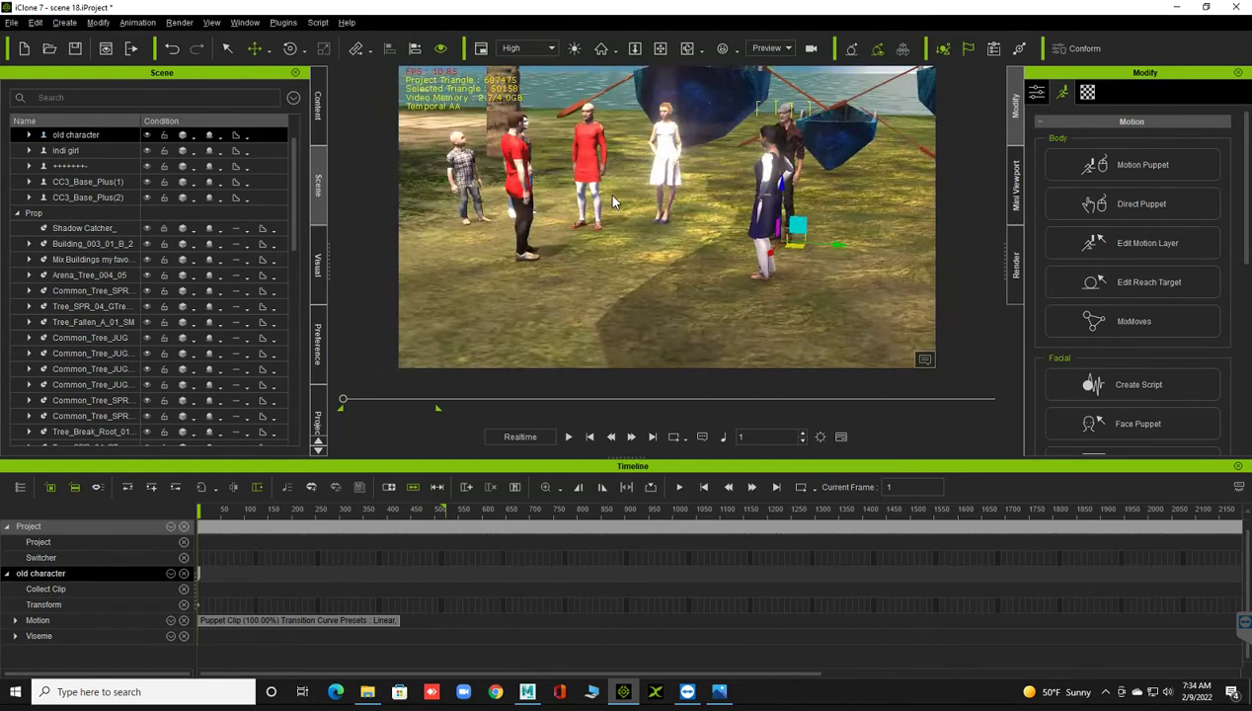
right_drag(613, 247, 613, 326)
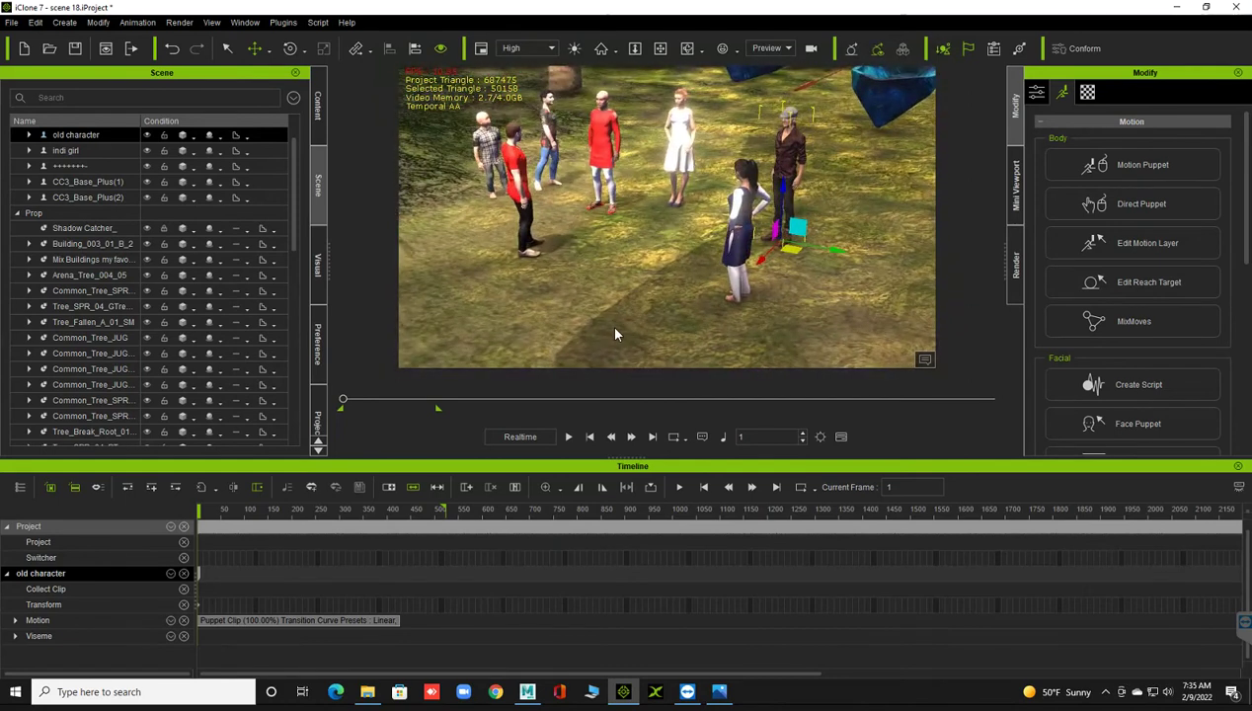
scroll(632, 285, up, 2)
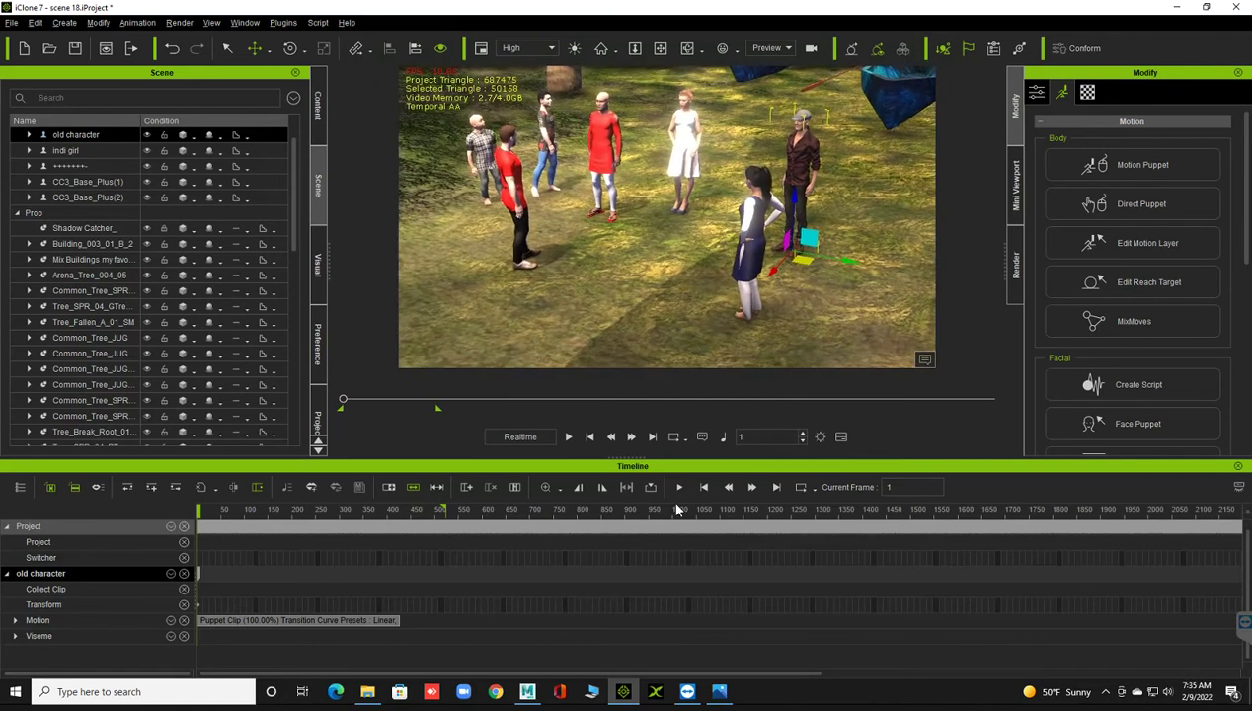
click(720, 692)
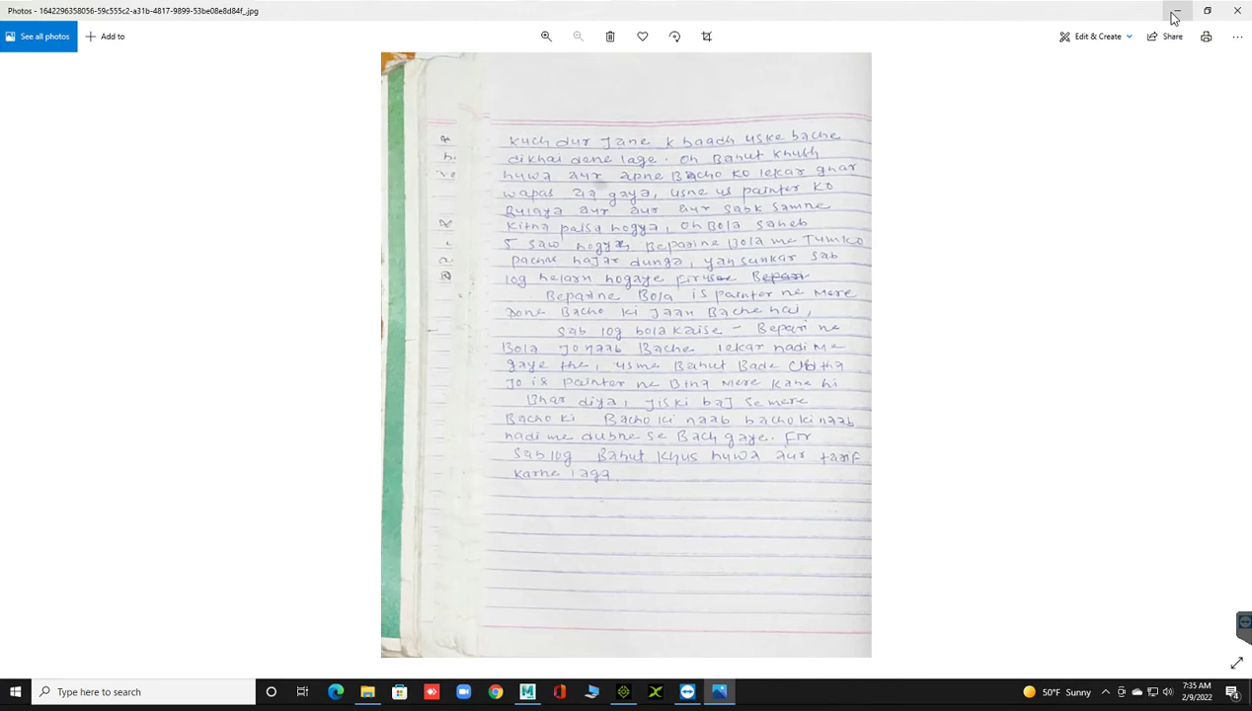
click(1176, 11)
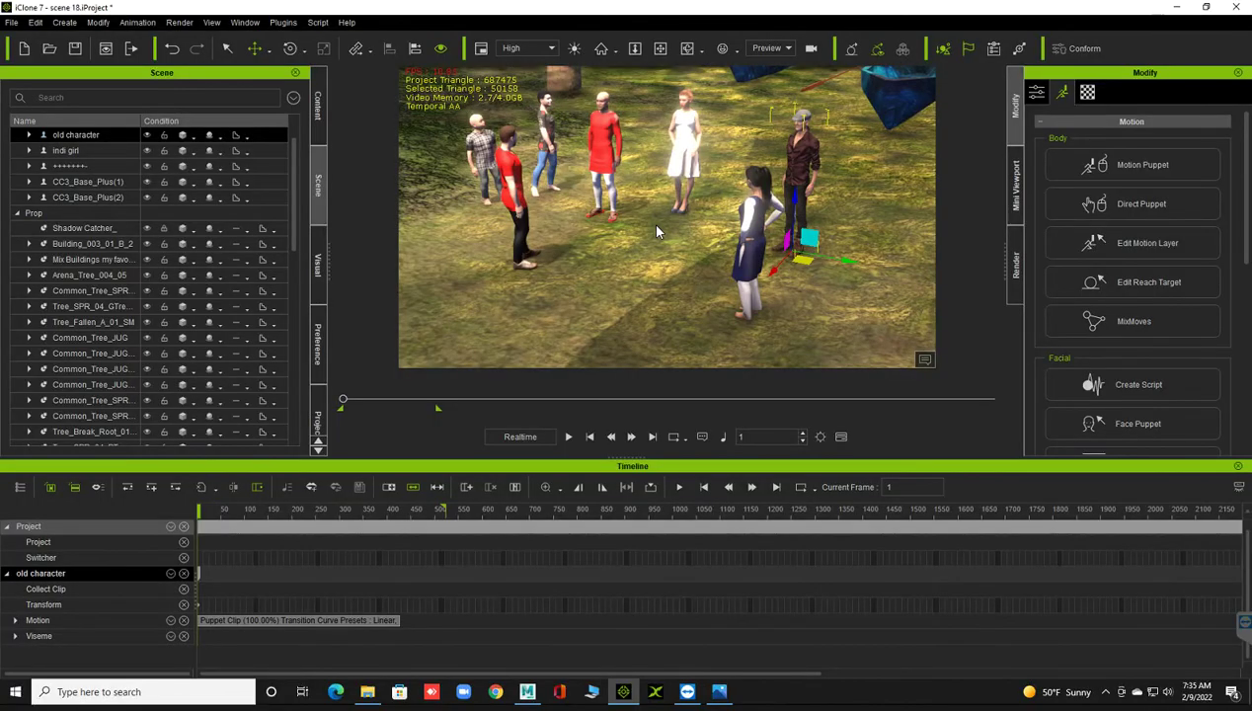
- Create a camera, then select the red-shirted character's motion clip to reach frame 514
scroll(637, 232, up, 3)
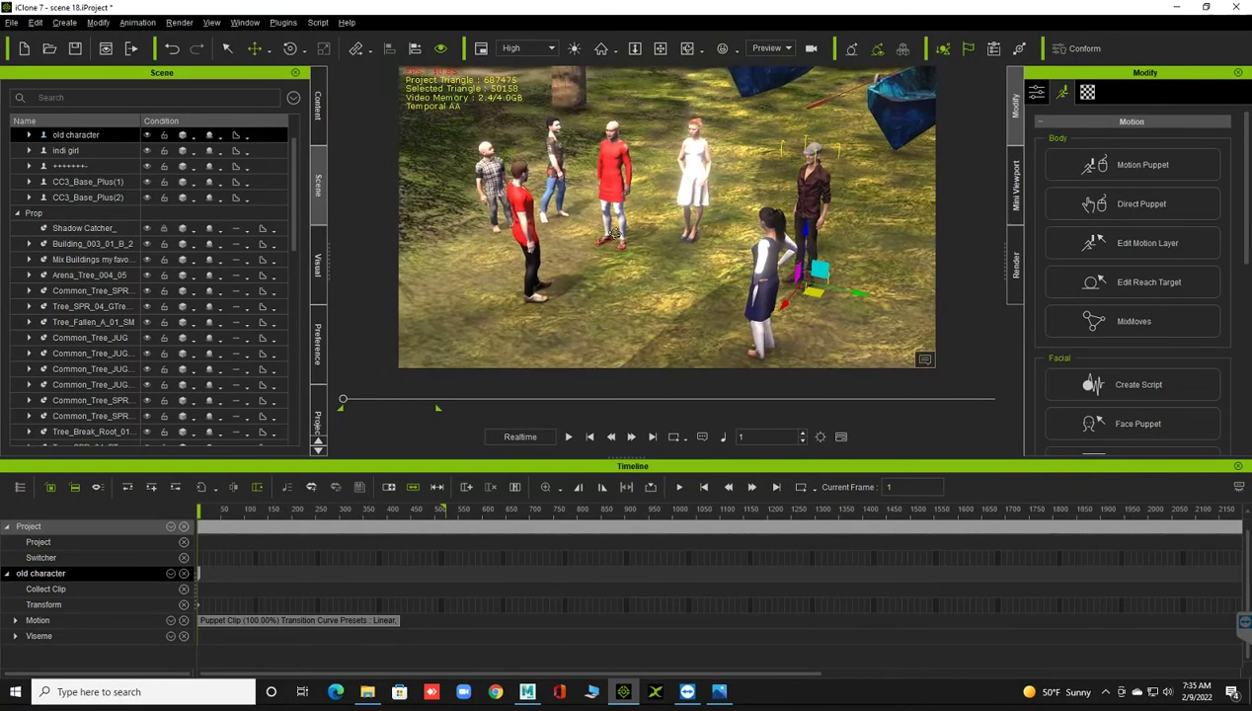
right_drag(610, 215, 624, 262)
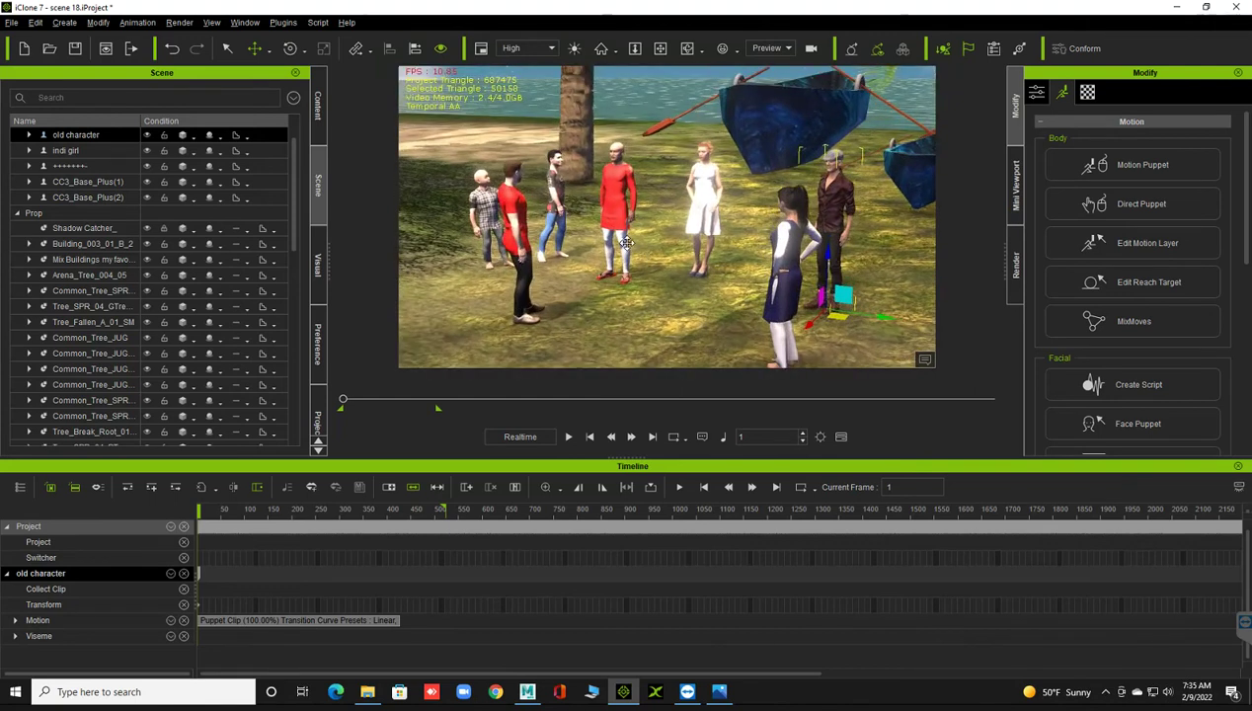
scroll(612, 247, up, 3)
scroll(620, 237, up, 2)
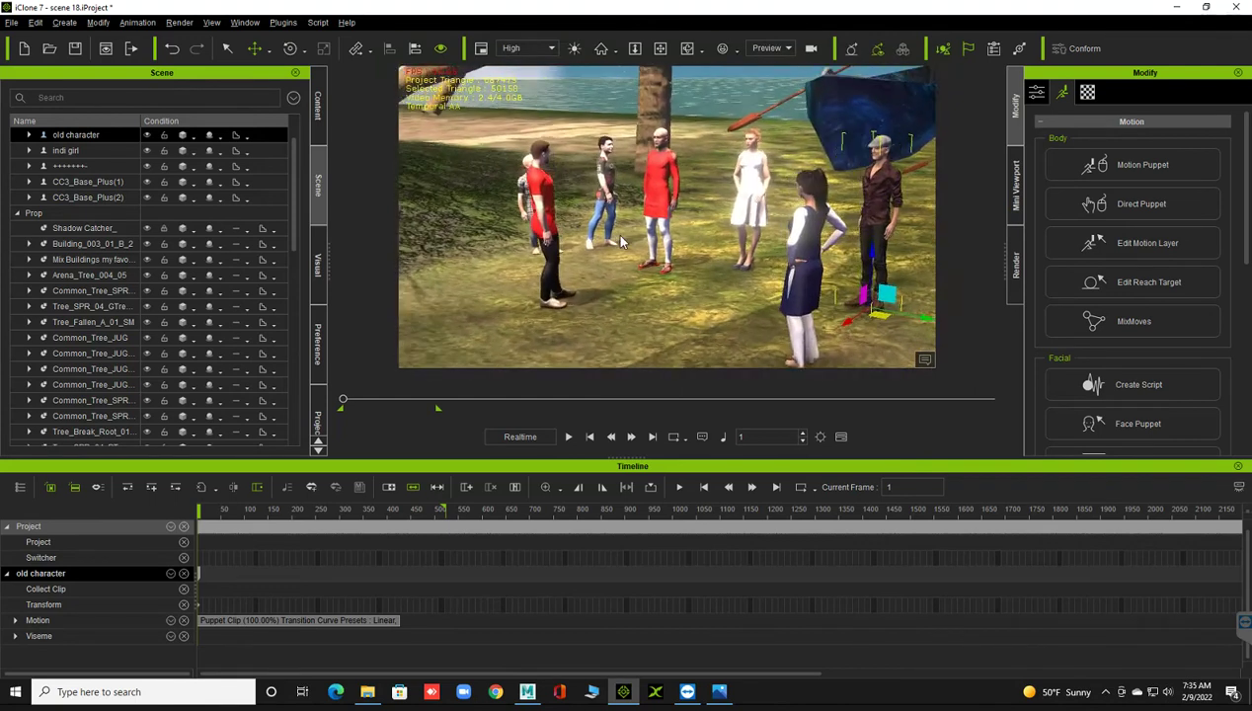
scroll(620, 243, up, 2)
scroll(621, 257, up, 1)
scroll(620, 268, up, 1)
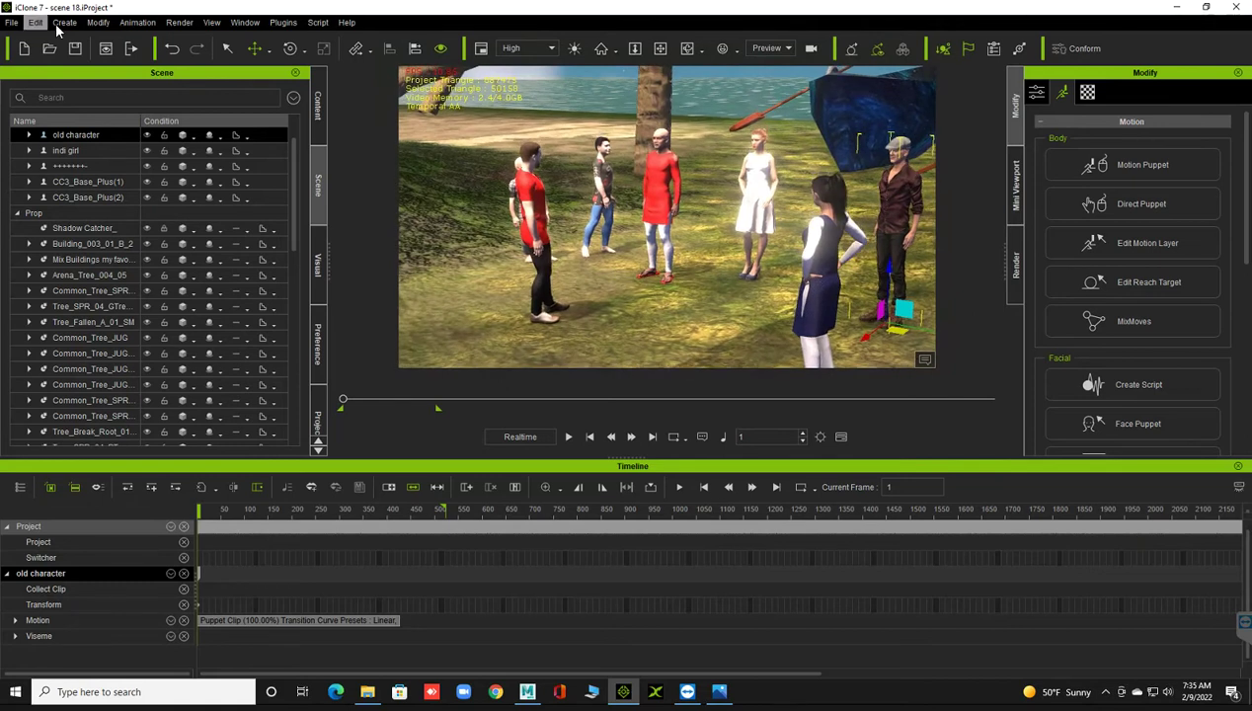
click(59, 23)
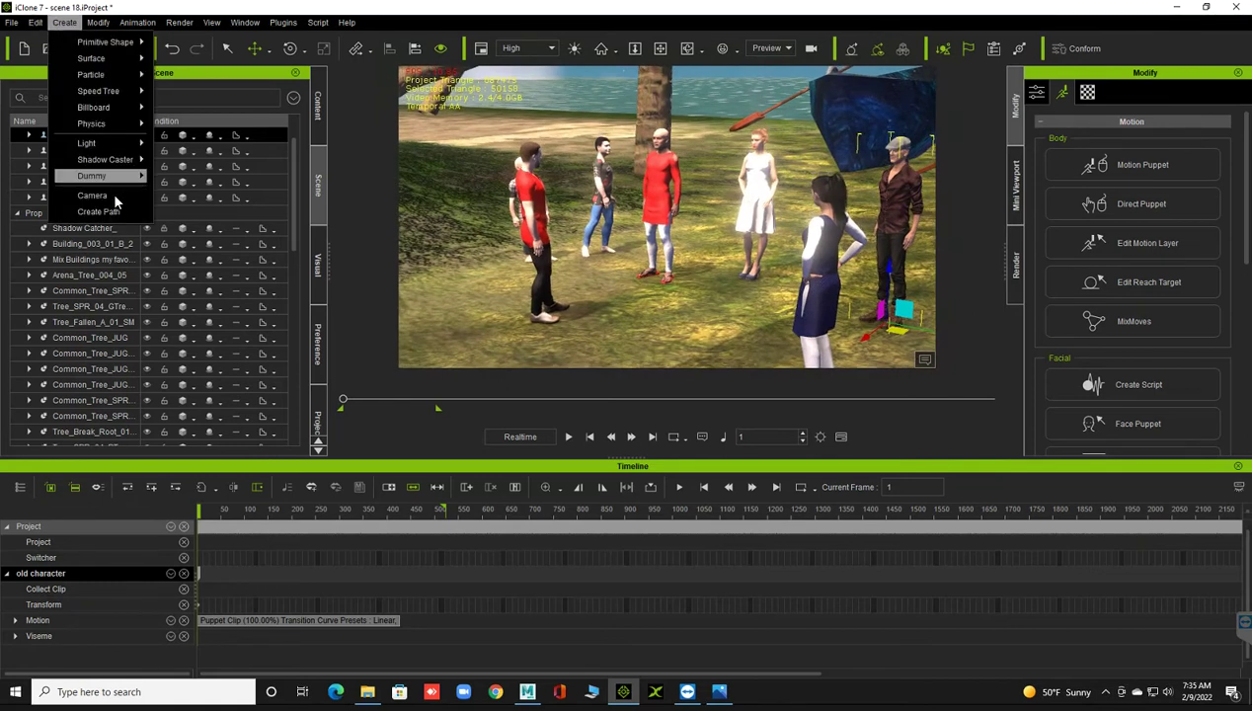
click(112, 194)
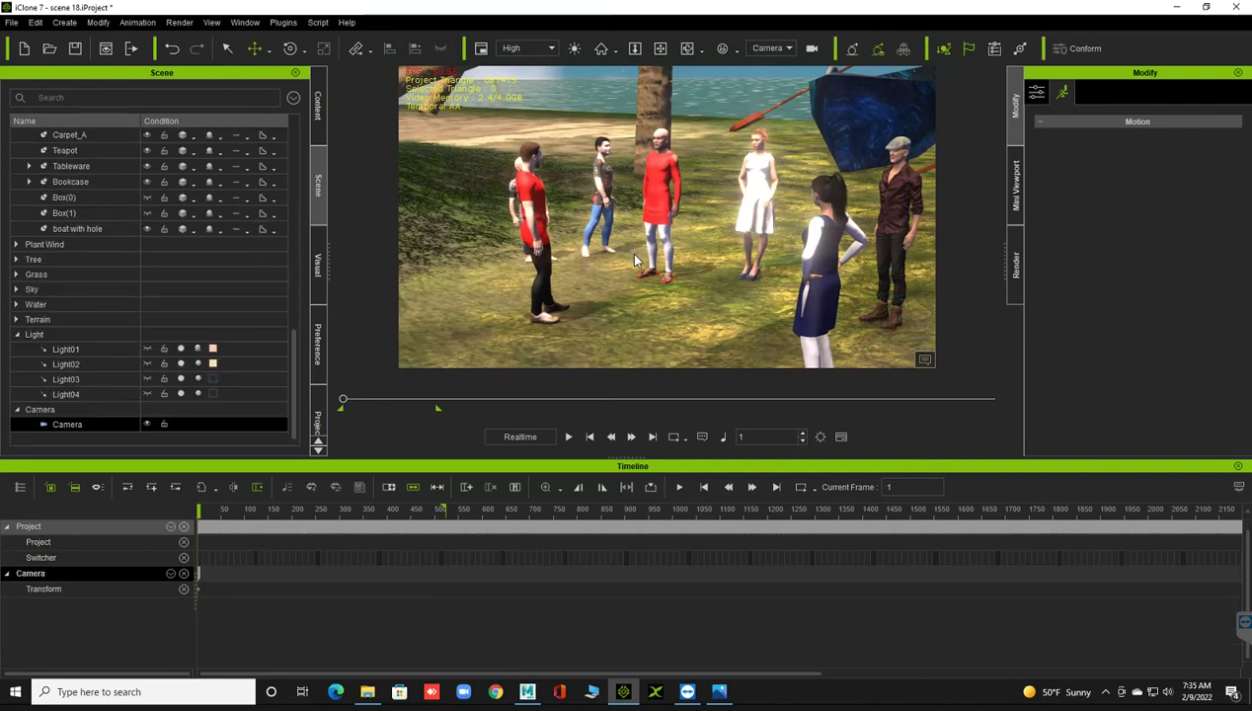
click(658, 178)
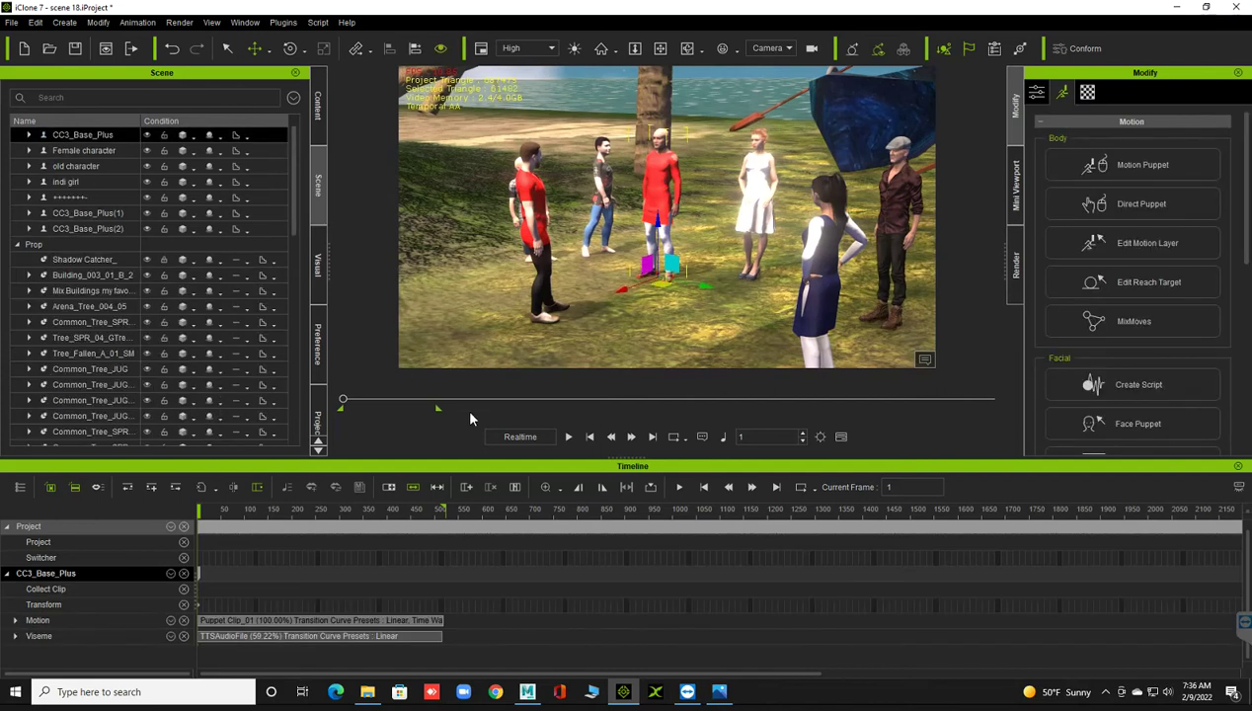
click(441, 622)
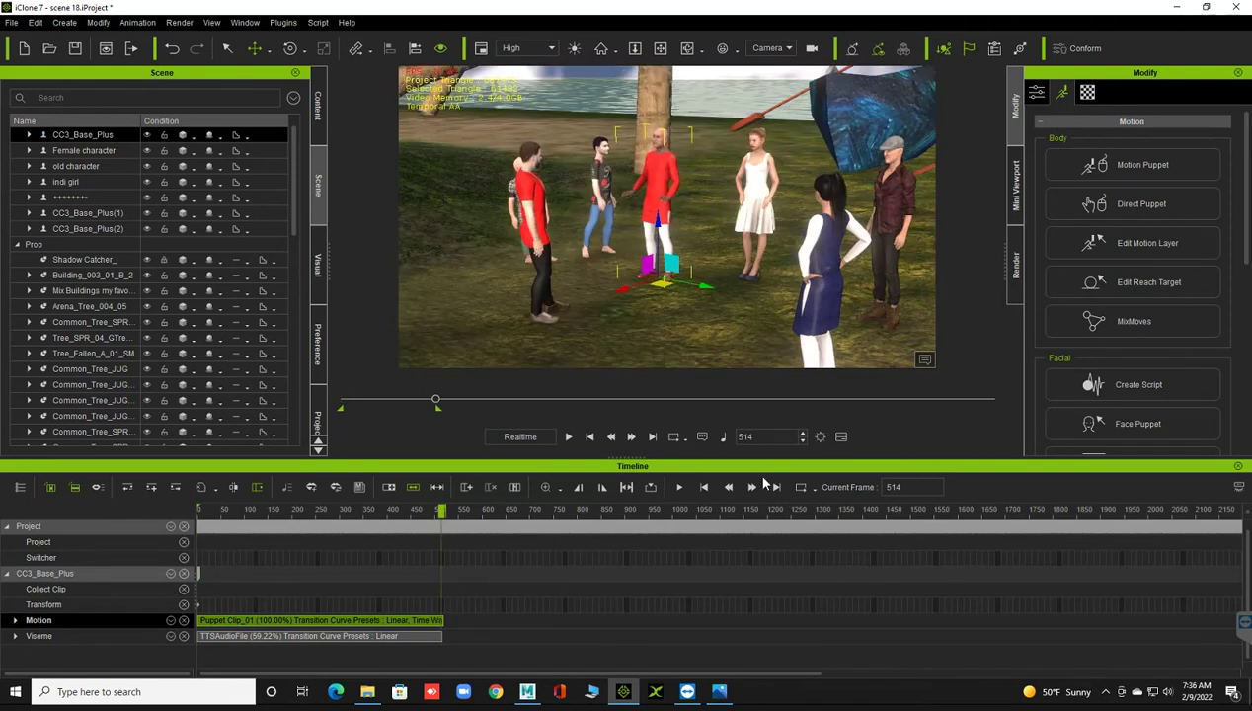
- Reset the playhead to frame 1, then enter 519 in the frame field
click(776, 491)
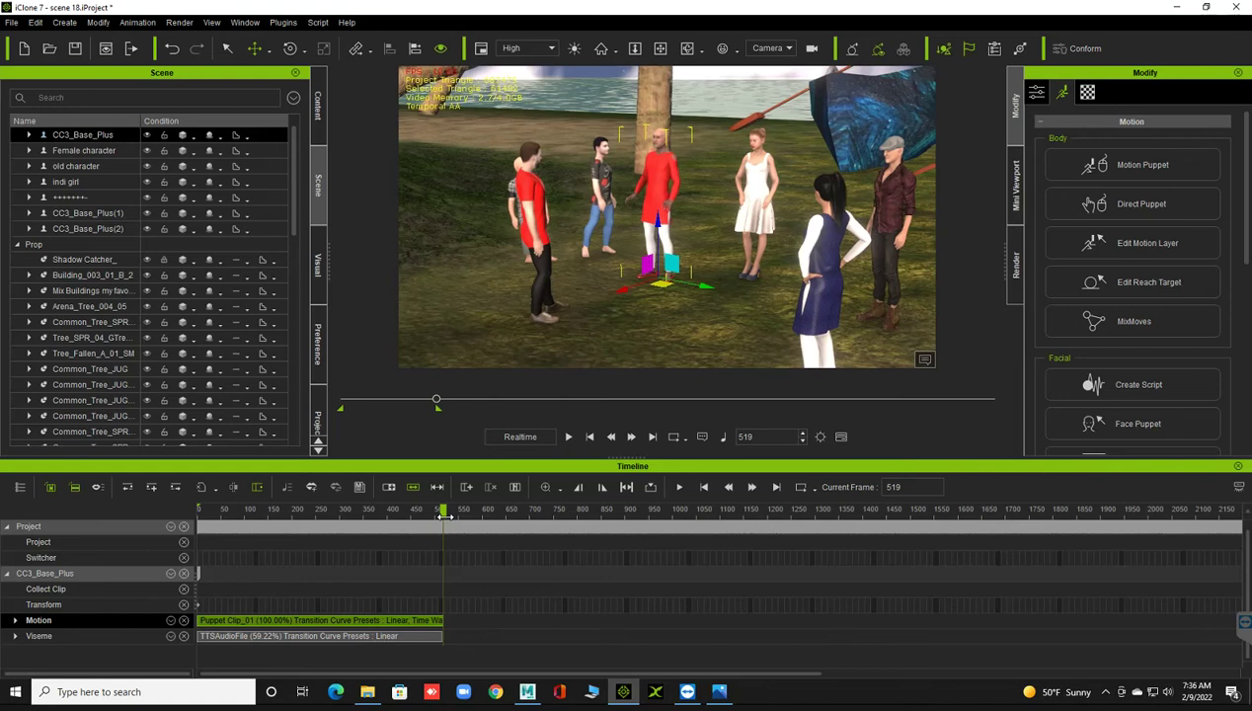
drag(428, 512, 125, 500)
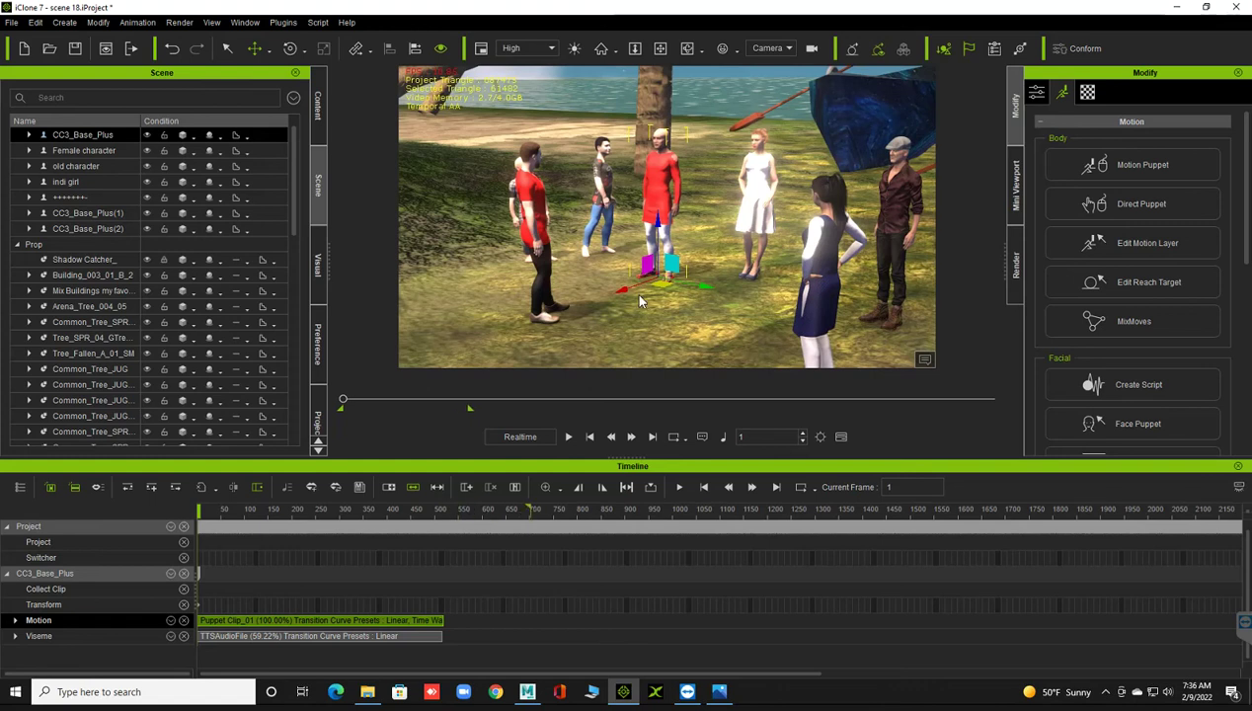
scroll(639, 301, up, 1)
mouse_move(637, 262)
right_down()
mouse_move(622, 284)
mouse_move(783, 539)
right_up()
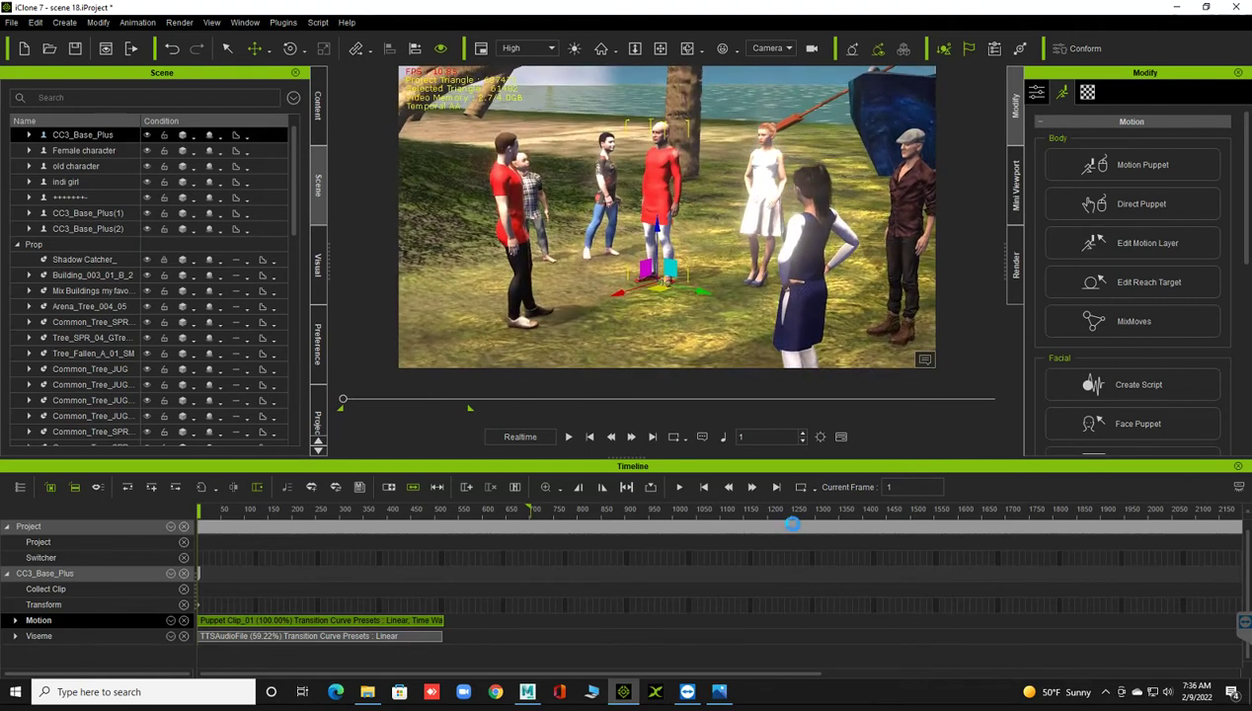
click(763, 436)
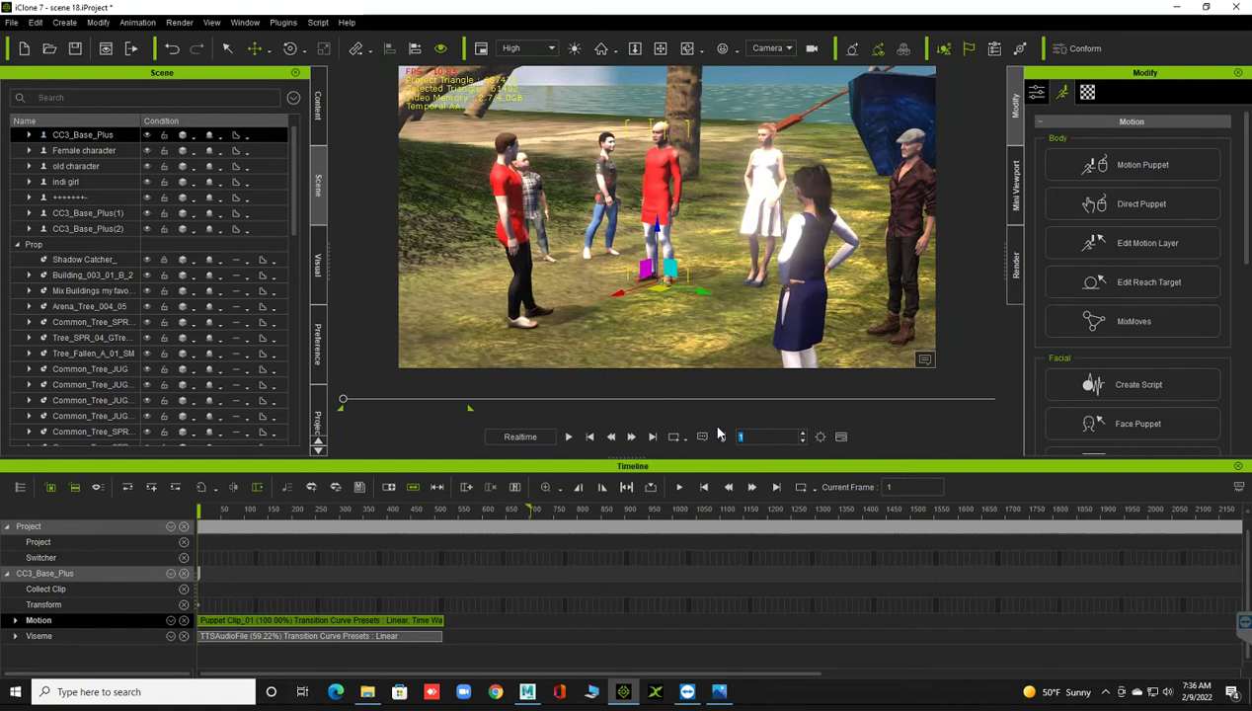
text(519)
key(Return)
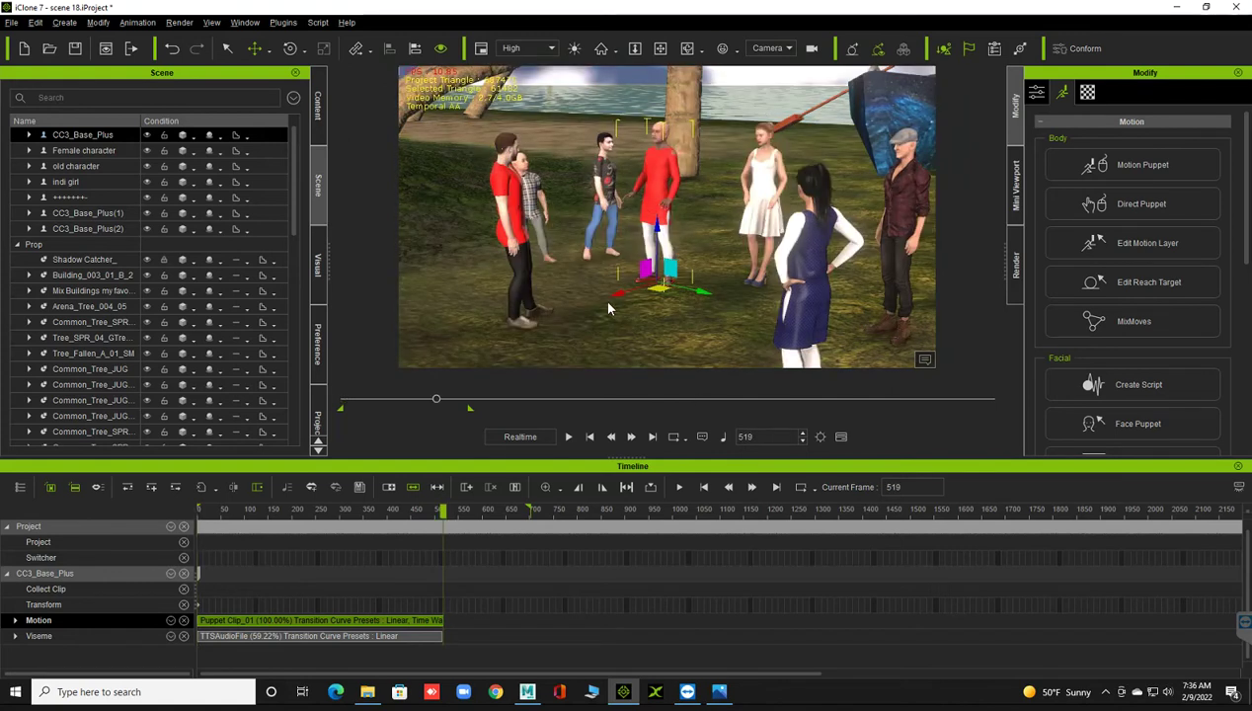
right_drag(608, 308, 742, 330)
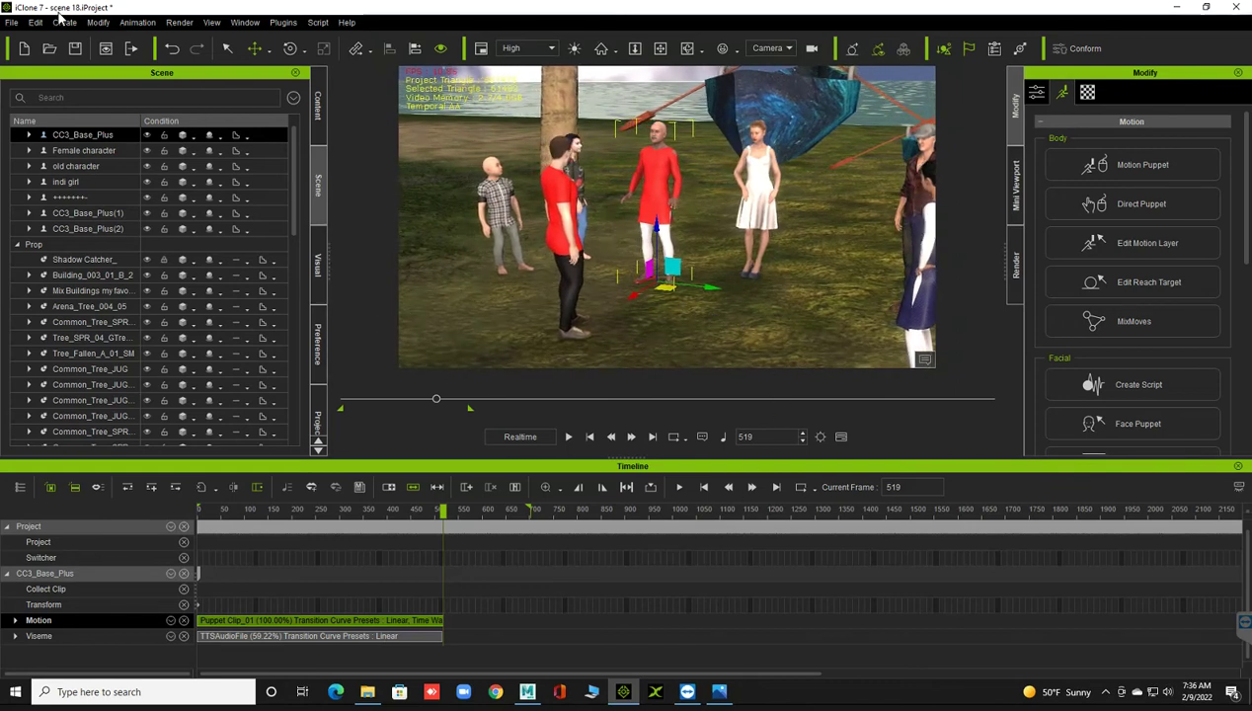
click(64, 22)
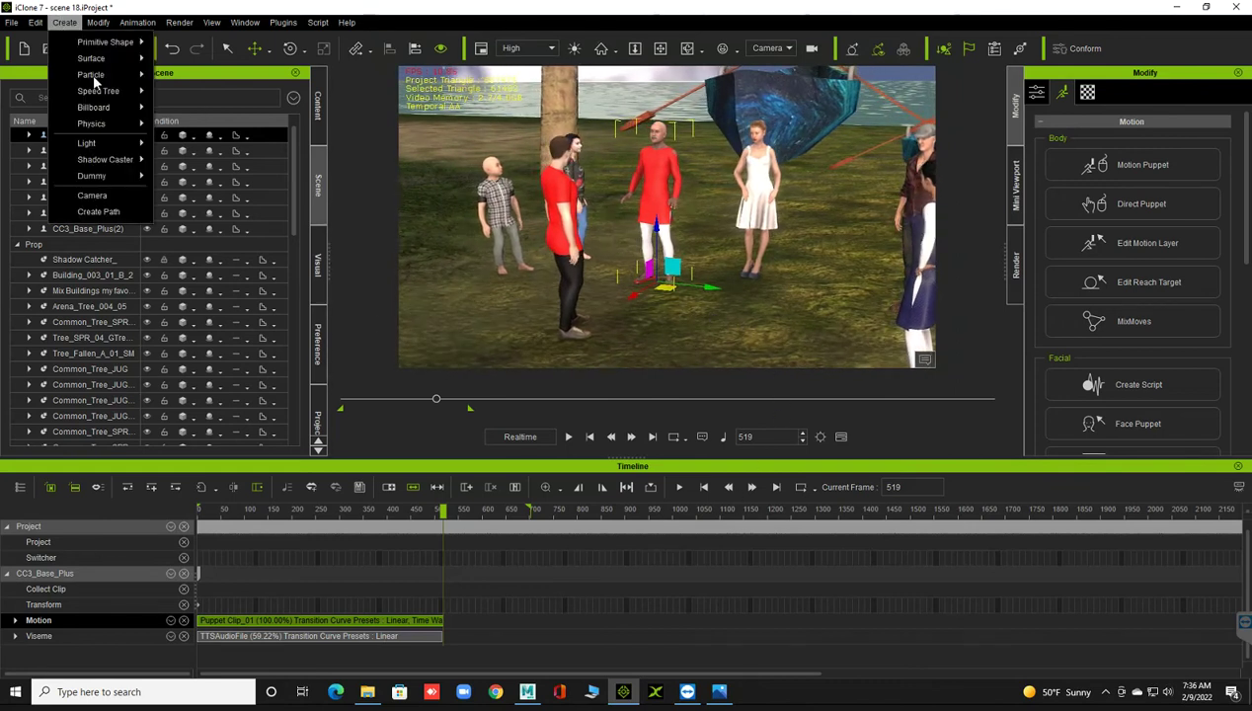
- Add a second camera and bring the 'boat with hole' into close view
click(115, 196)
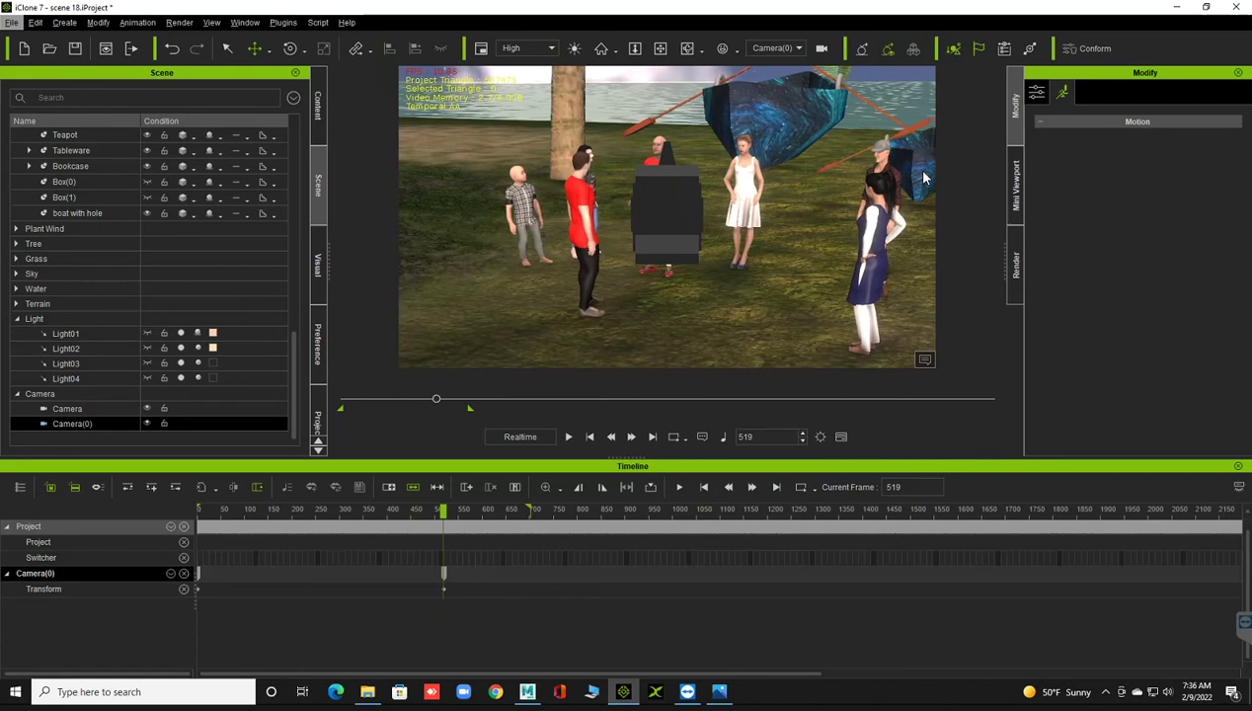
click(925, 177)
key(z)
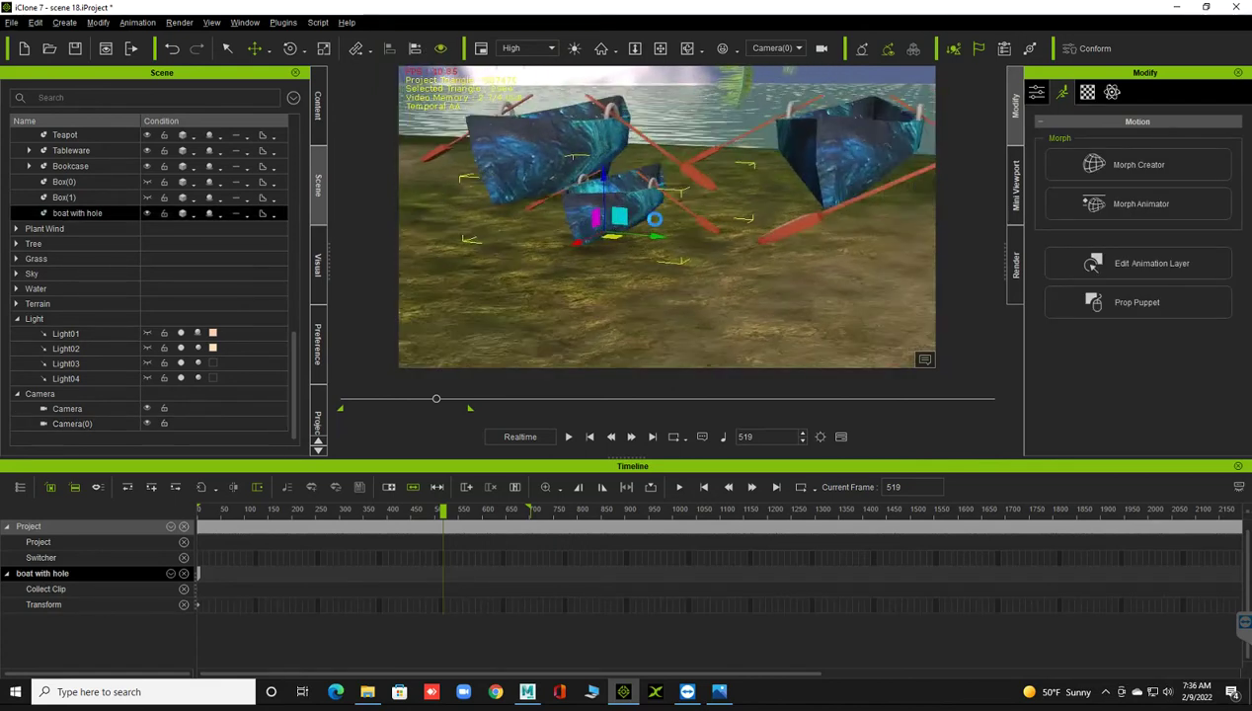
right_drag(563, 217, 597, 250)
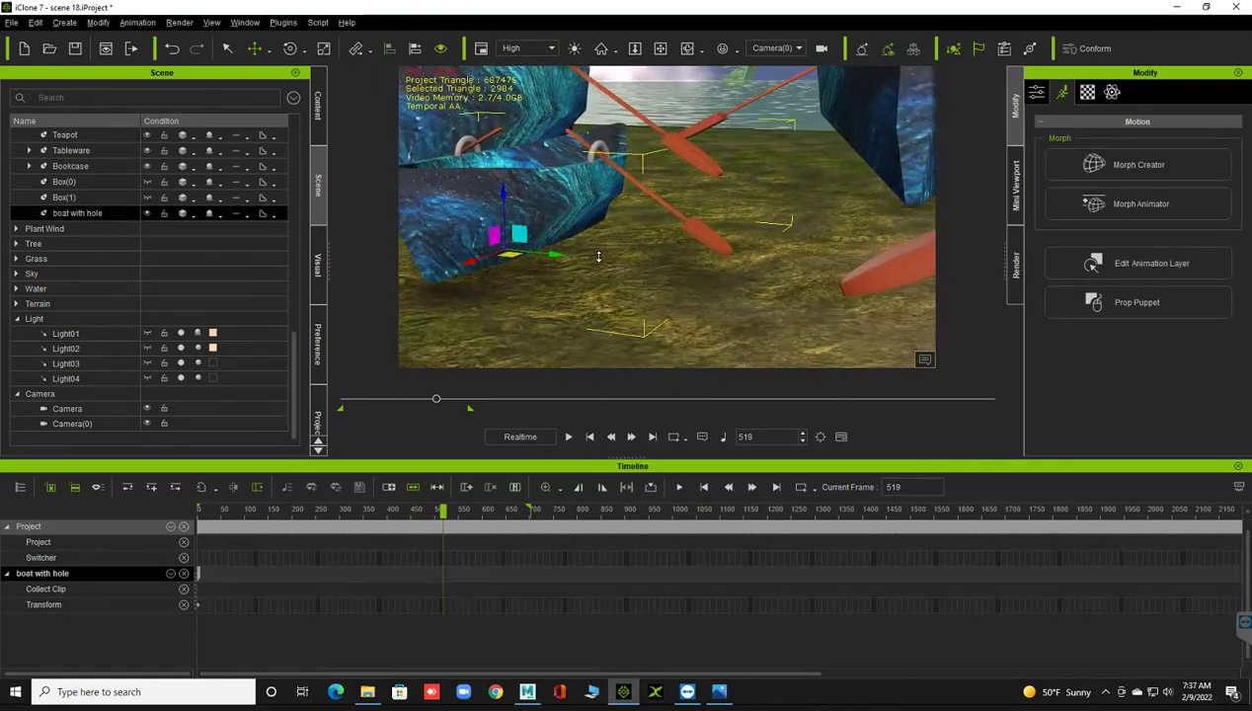
mouse_move(597, 250)
right_down()
mouse_move(555, 337)
mouse_move(700, 330)
mouse_move(673, 341)
mouse_move(651, 326)
mouse_move(638, 355)
mouse_move(581, 342)
mouse_move(572, 218)
mouse_move(586, 140)
mouse_move(586, 215)
mouse_move(599, 225)
mouse_move(599, 213)
mouse_move(568, 252)
right_up()
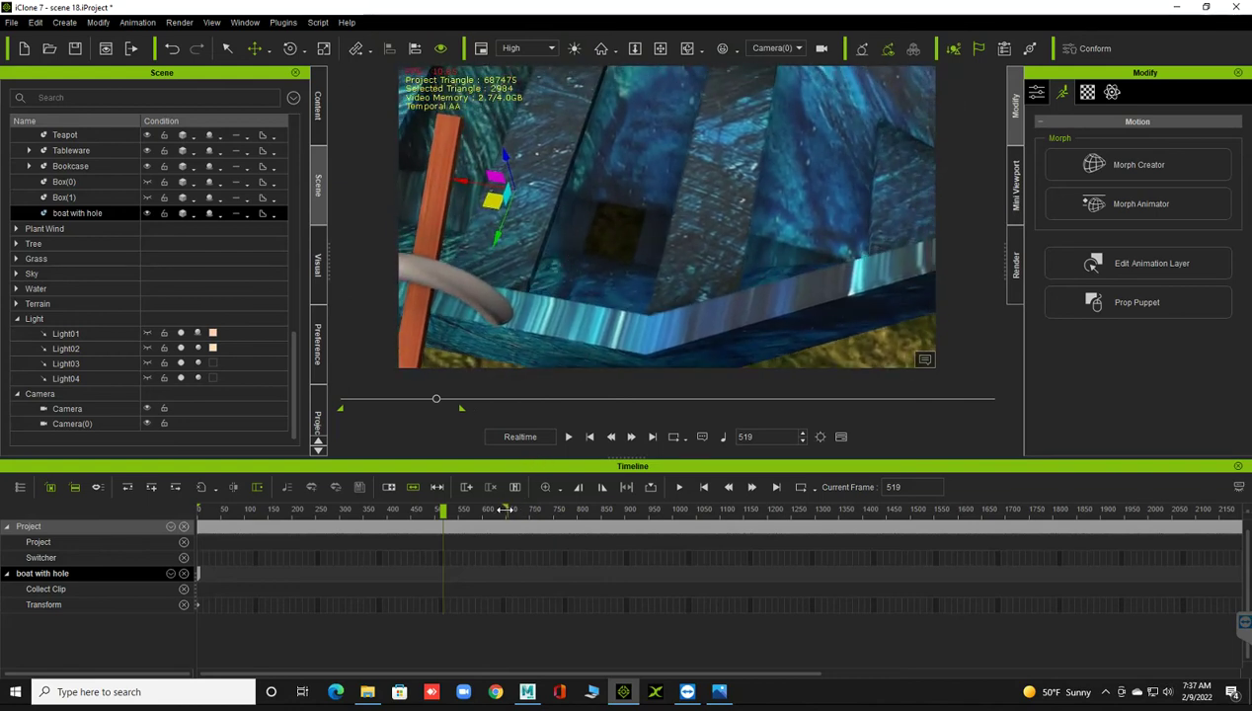
- Frame the view inside the boat hull at frame 648, then return to frame 1
click(776, 490)
right_drag(523, 273, 612, 278)
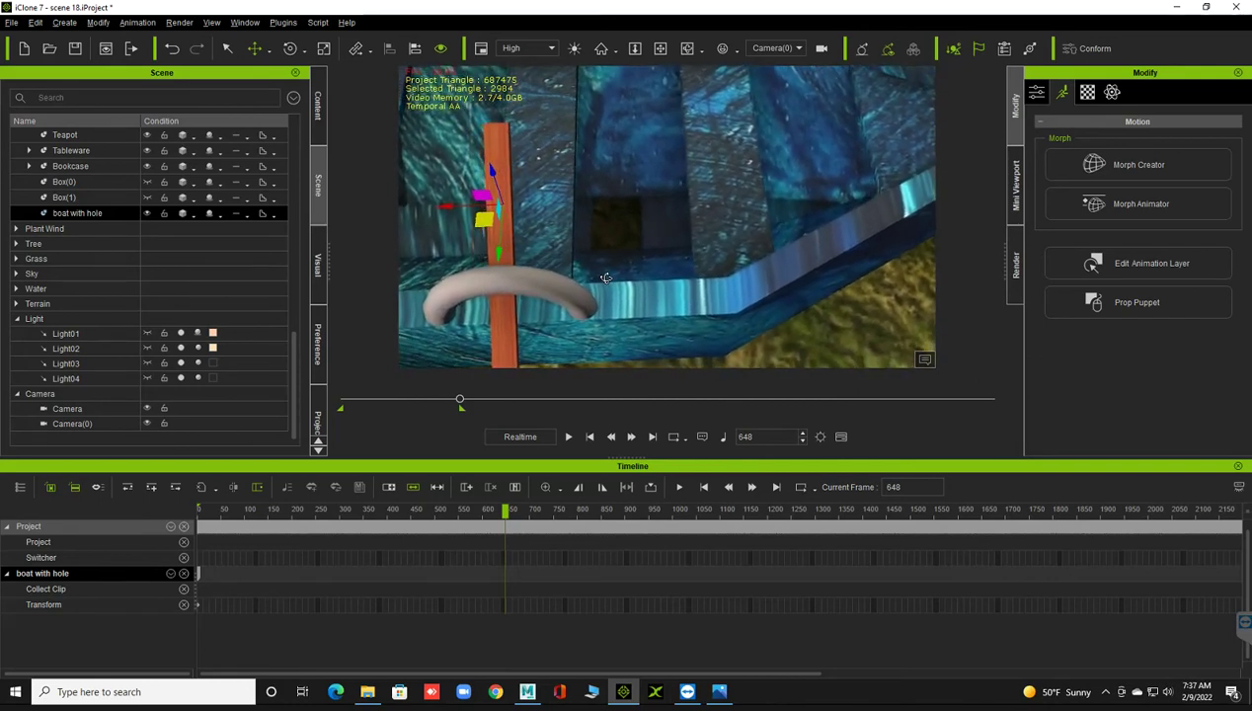
scroll(611, 278, up, 1)
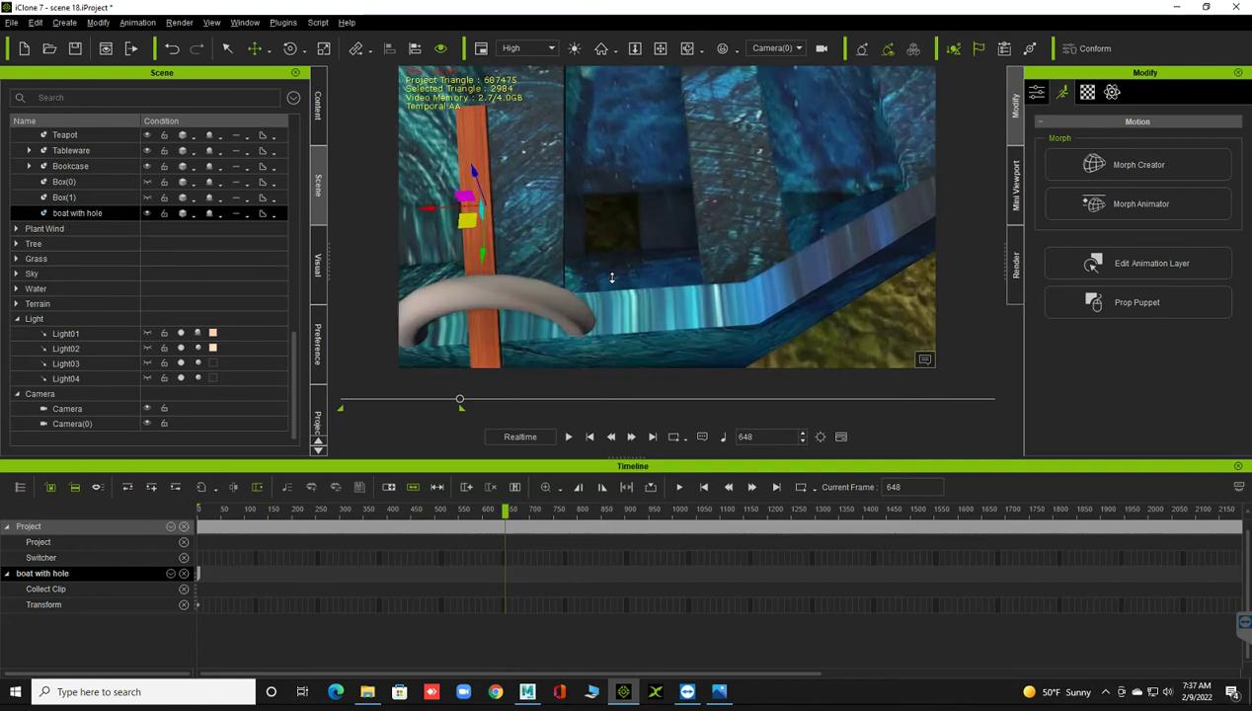
scroll(612, 277, up, 1)
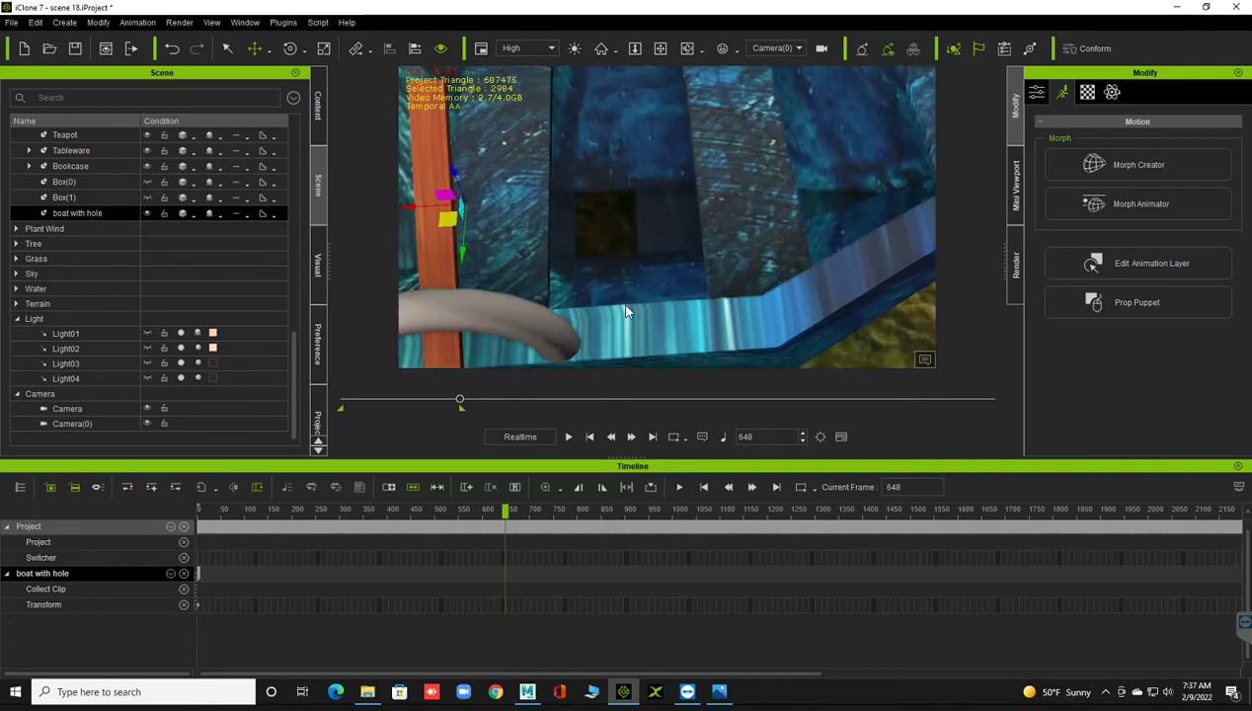
click(702, 488)
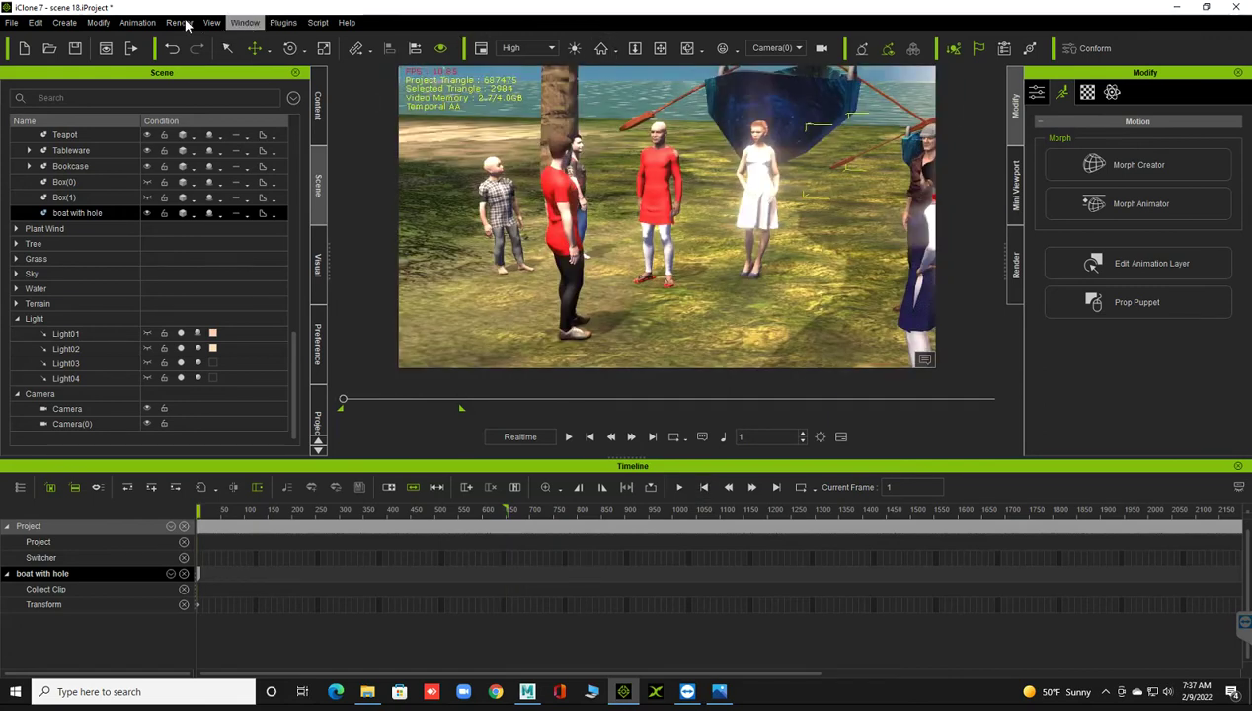
click(765, 47)
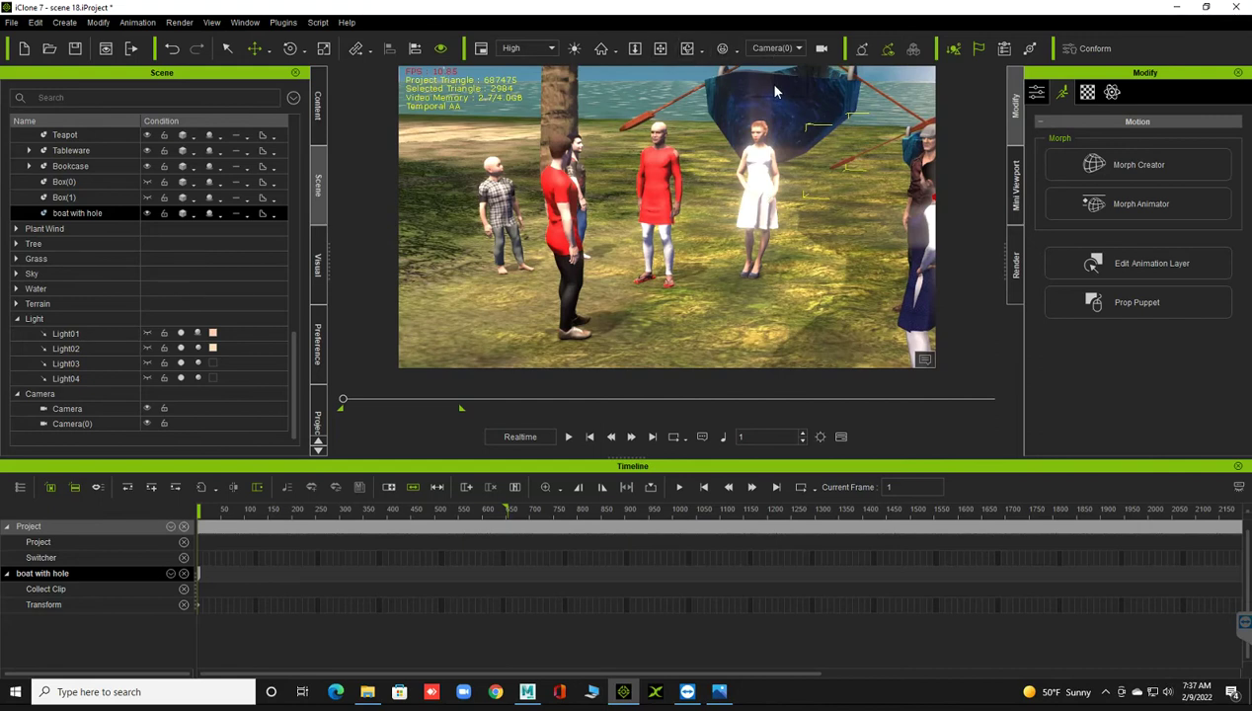
- View through the camera switcher and start its Switcher track on Camera at frame 1
click(774, 84)
click(771, 48)
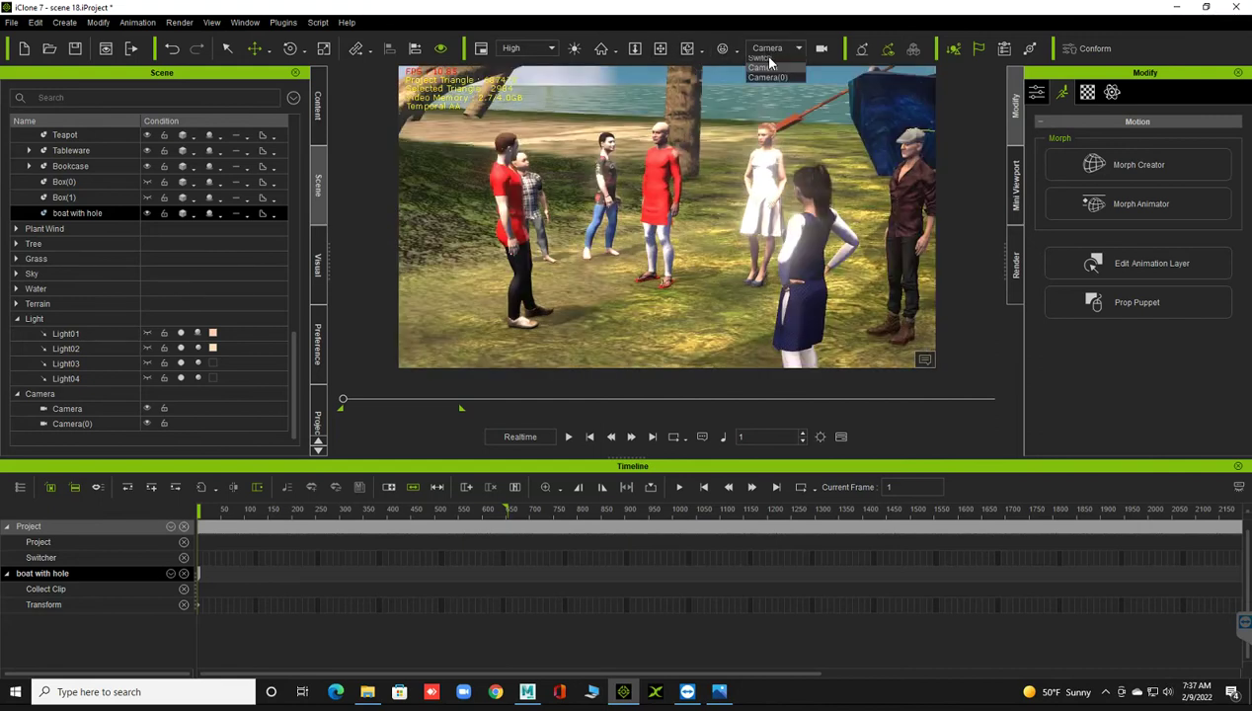
click(766, 71)
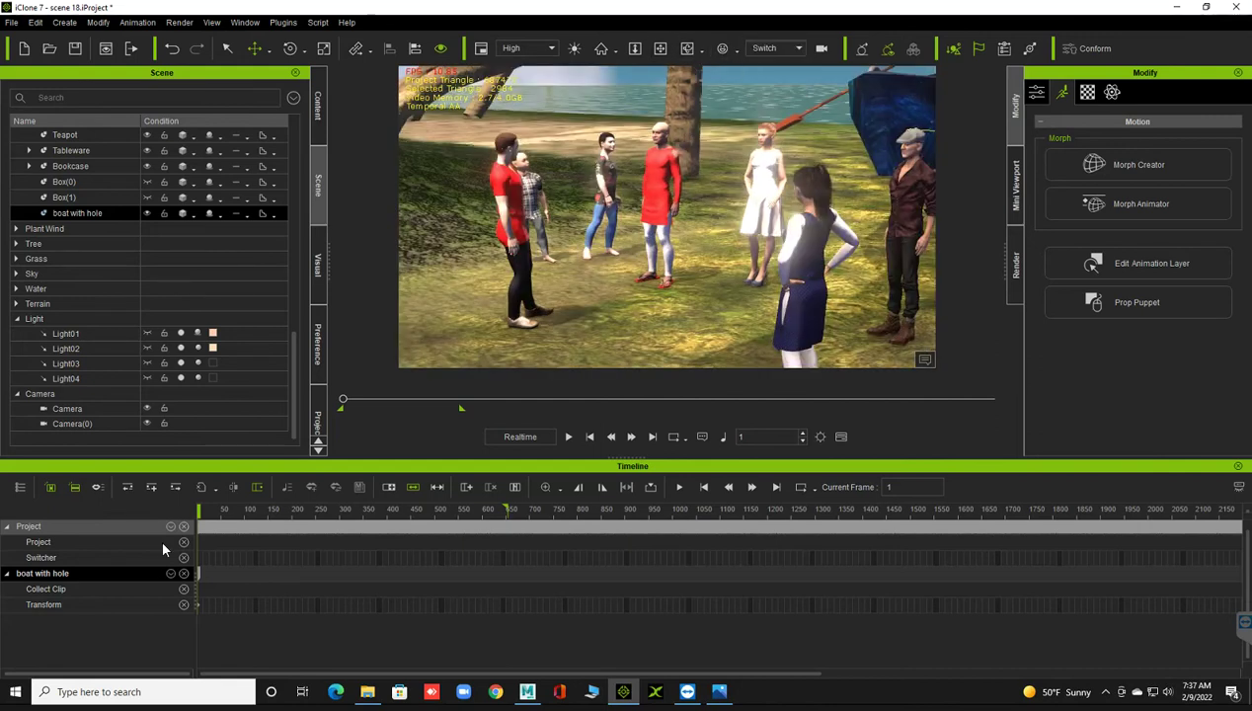
right_click(198, 559)
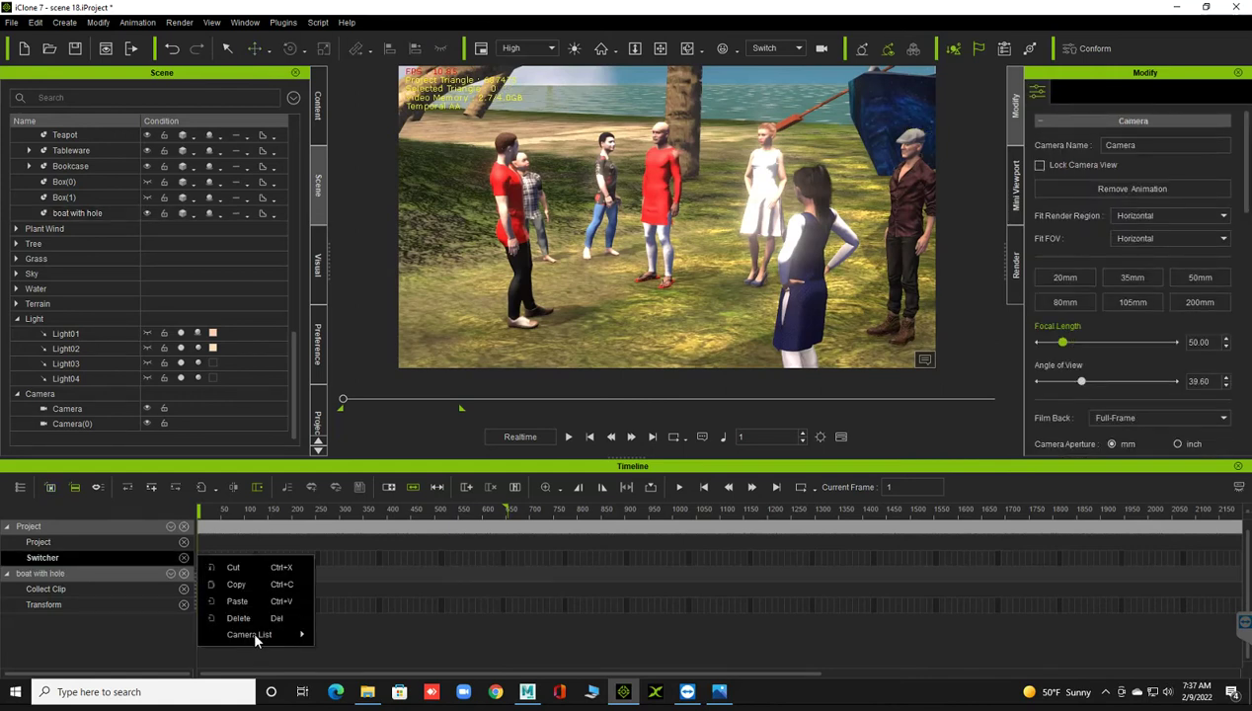
click(352, 655)
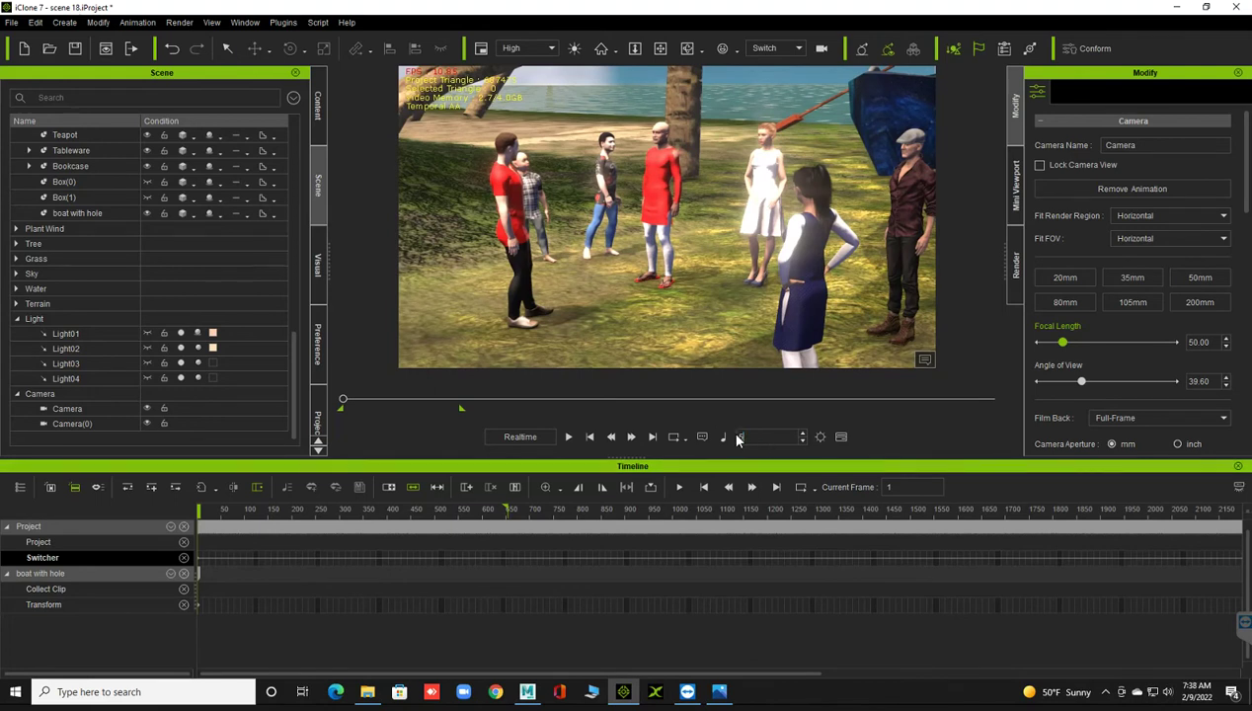
- At frame 519, cut the Switcher track to the in-boat Camera(0), then return to the start
text(519)
key(Return)
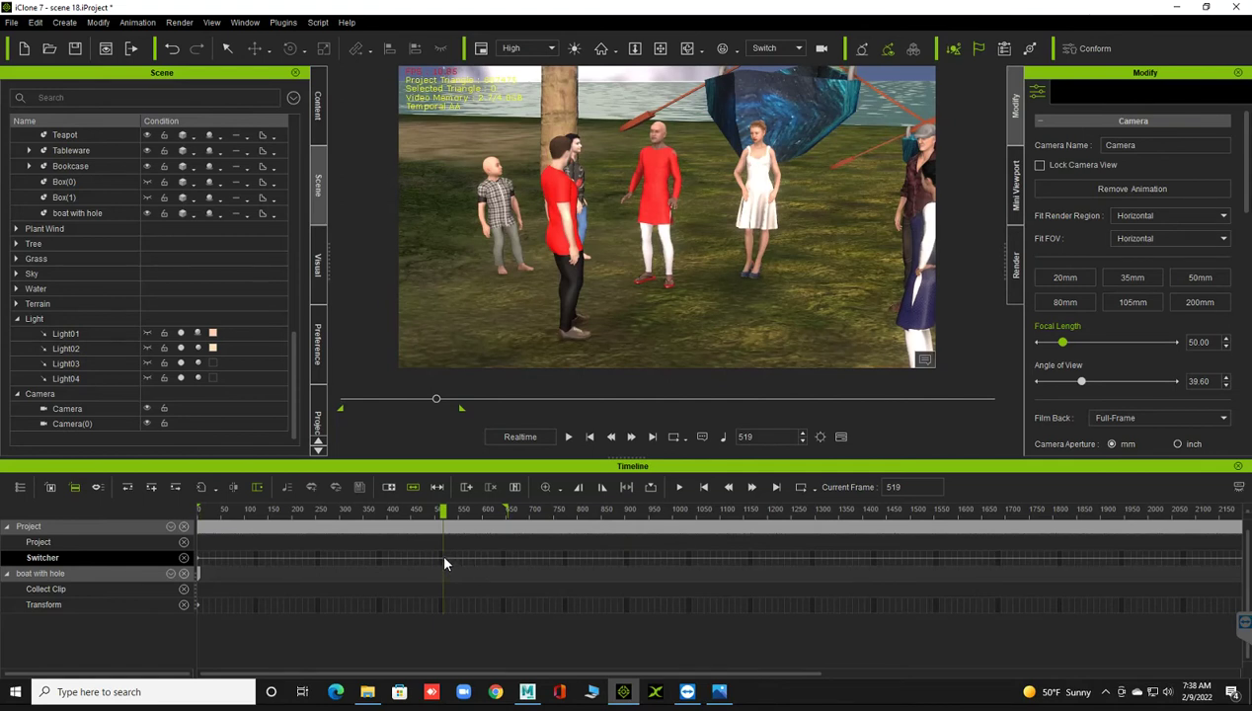
scroll(445, 563, up, 2)
scroll(455, 562, up, 1)
scroll(568, 568, up, 2)
scroll(736, 584, up, 1)
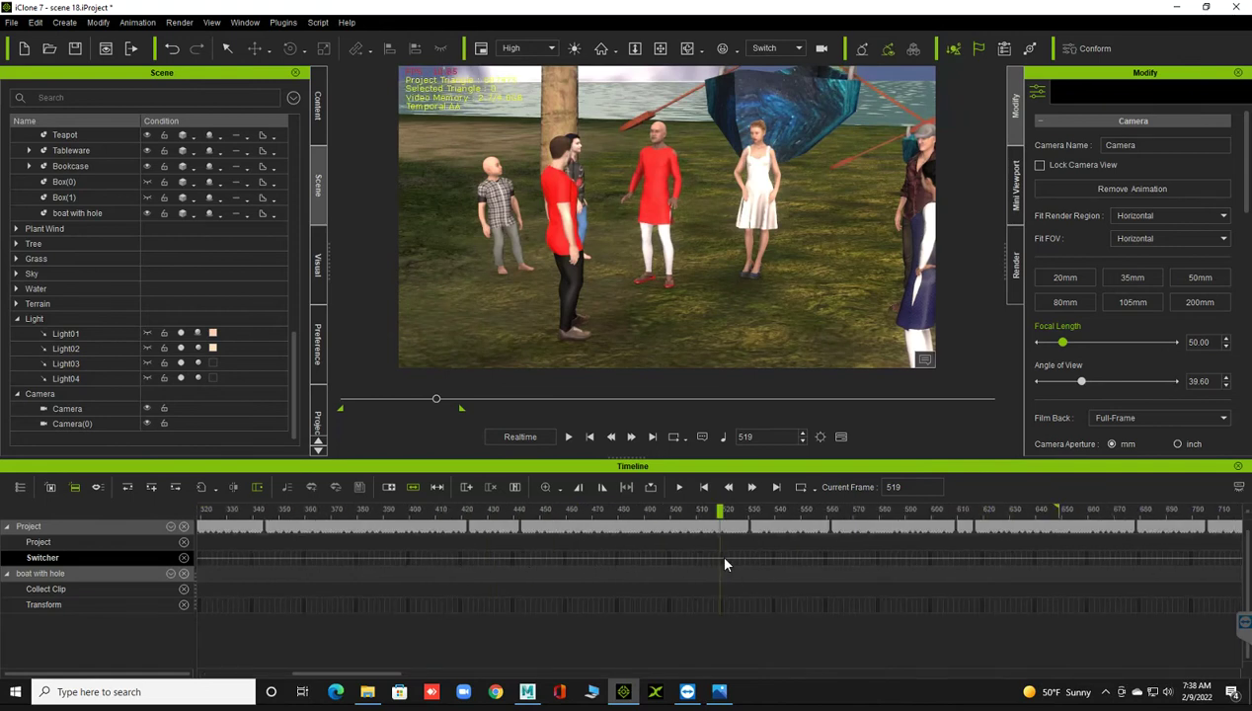
right_click(722, 563)
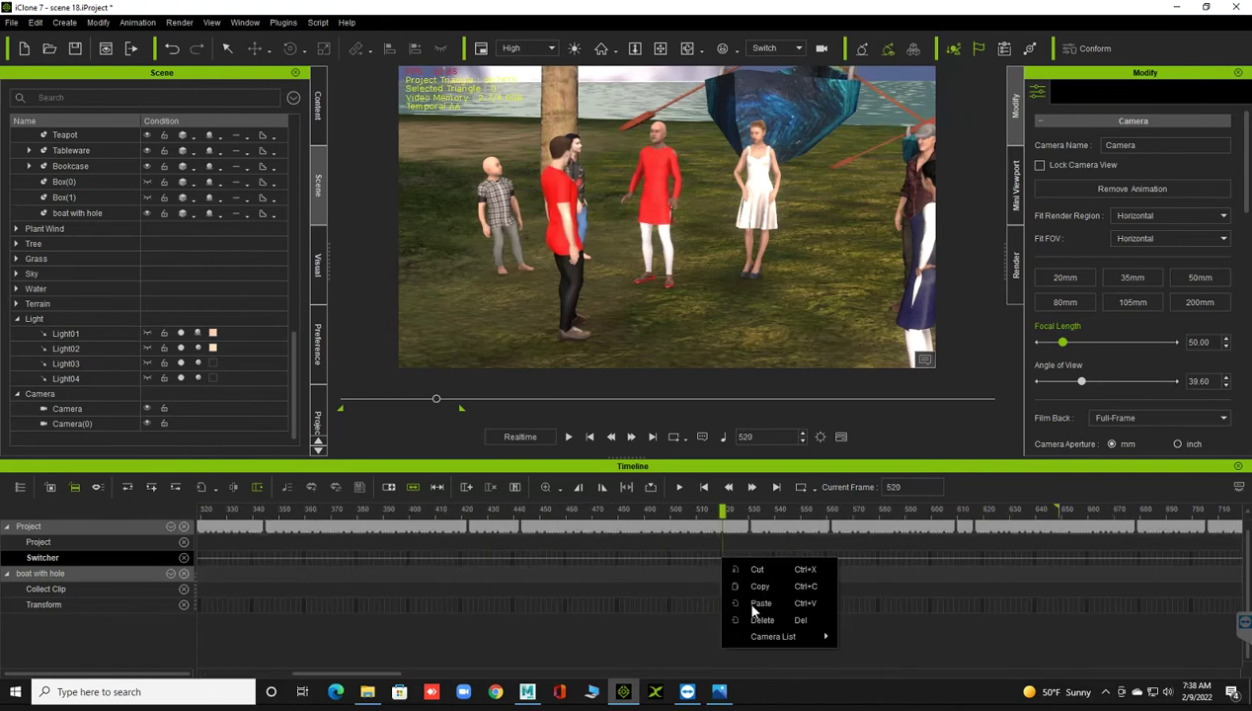
right_click(720, 562)
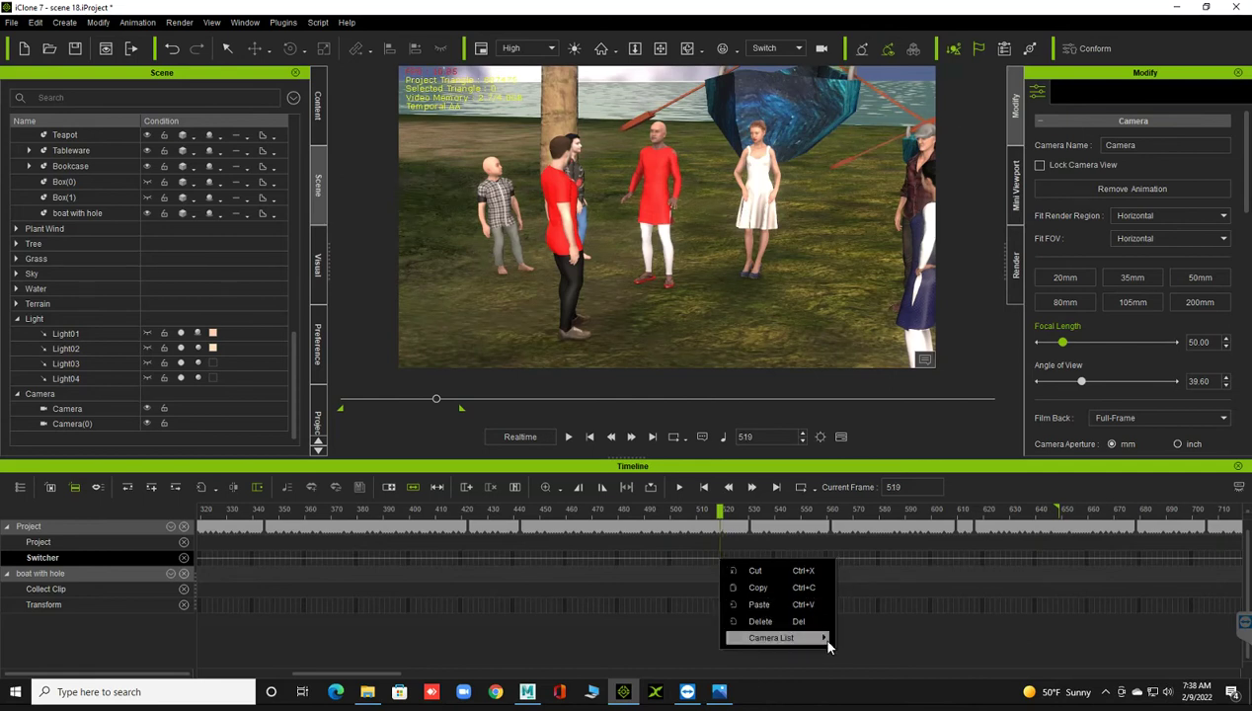
mouse_move(772, 638)
click(863, 675)
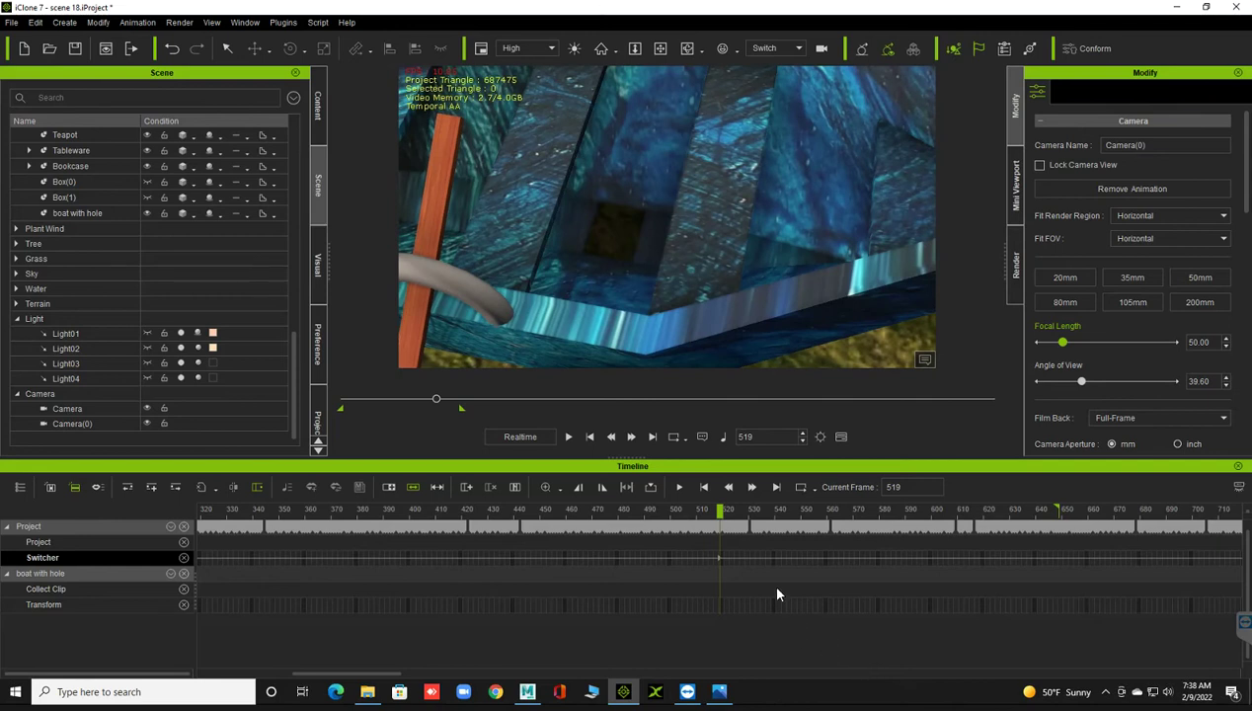
click(704, 486)
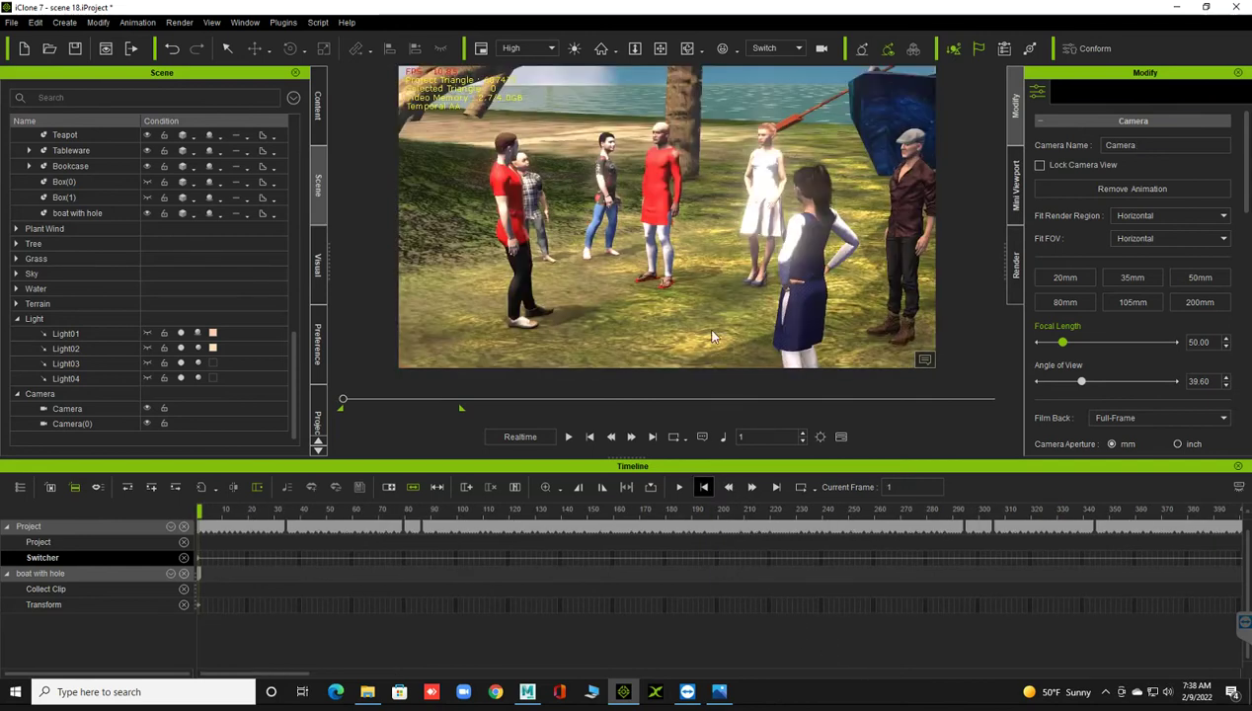
- Play back the camera cut, return to frame 1 and save the scene 18 project with Ctrl+S
key(space)
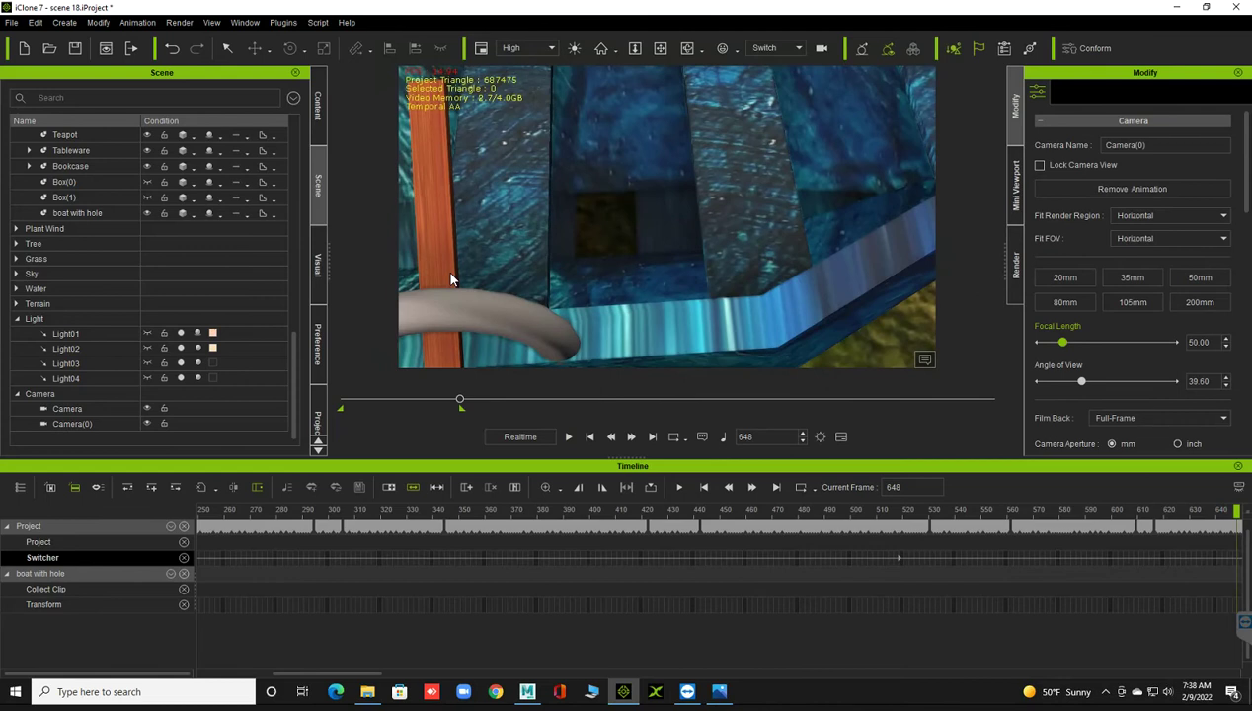
click(703, 487)
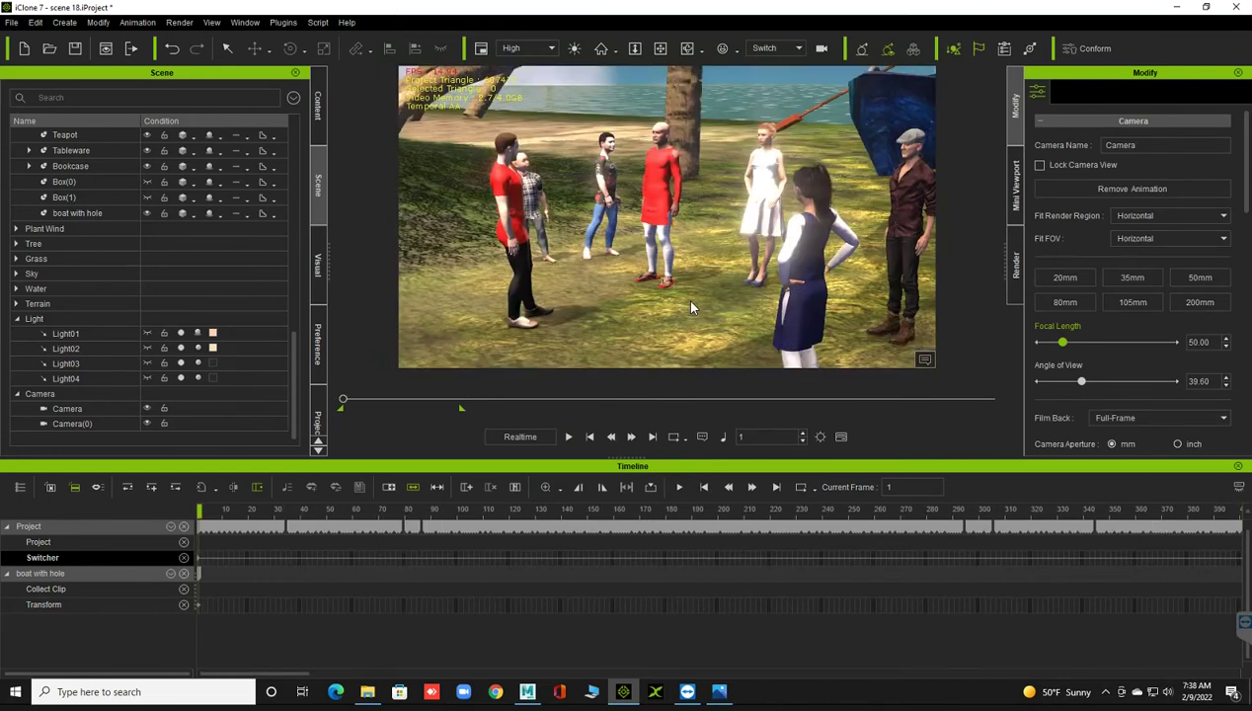
key(ctrl+s)
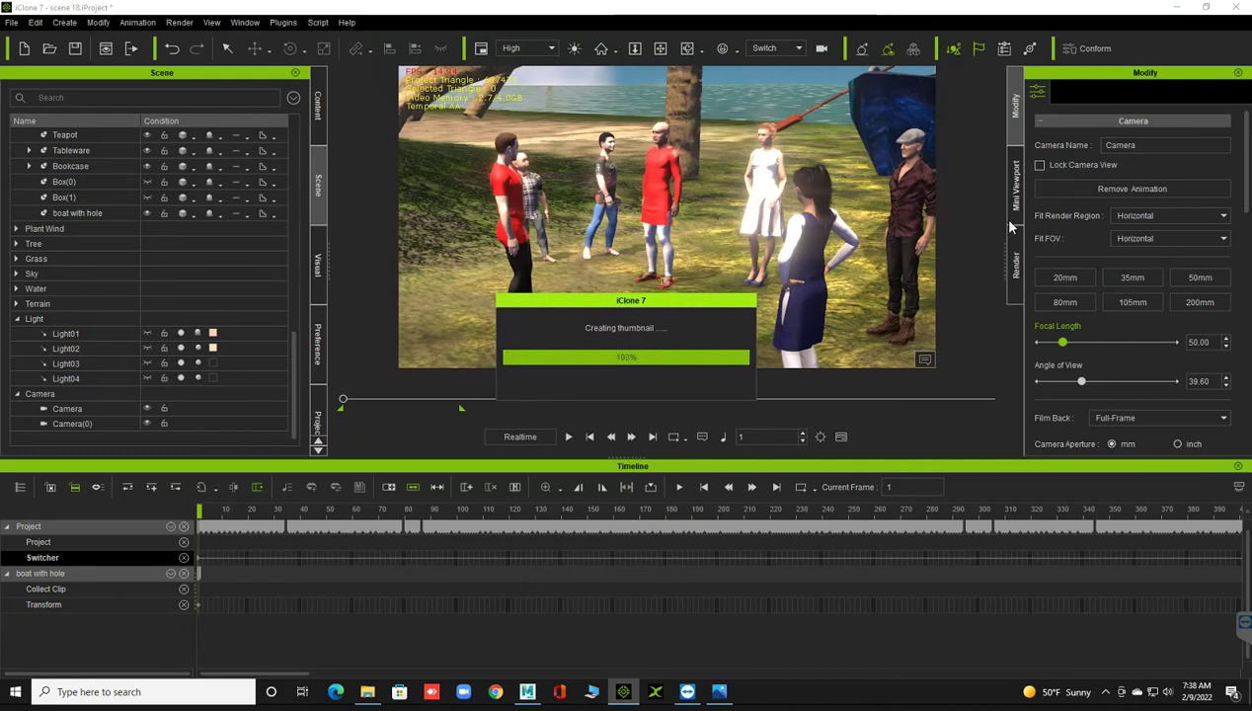
- Open the render settings and confirm the export range of frames 1–648
click(1006, 221)
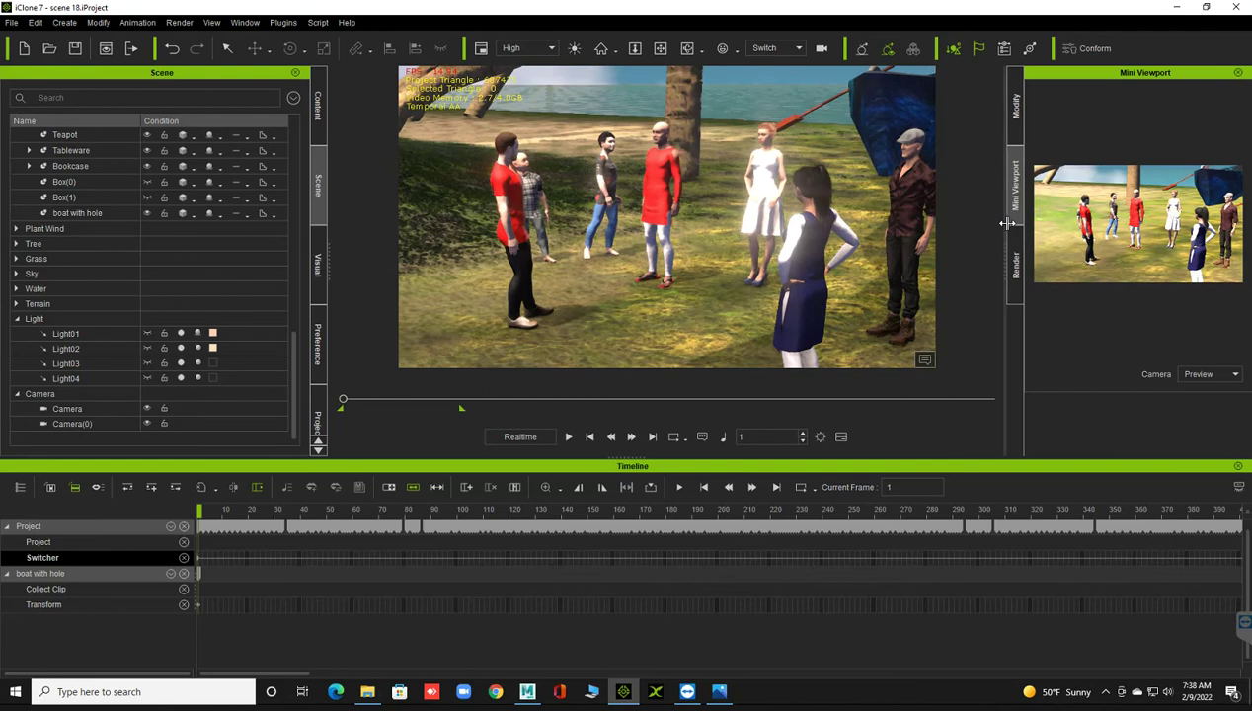
click(1011, 227)
scroll(1096, 307, down, 3)
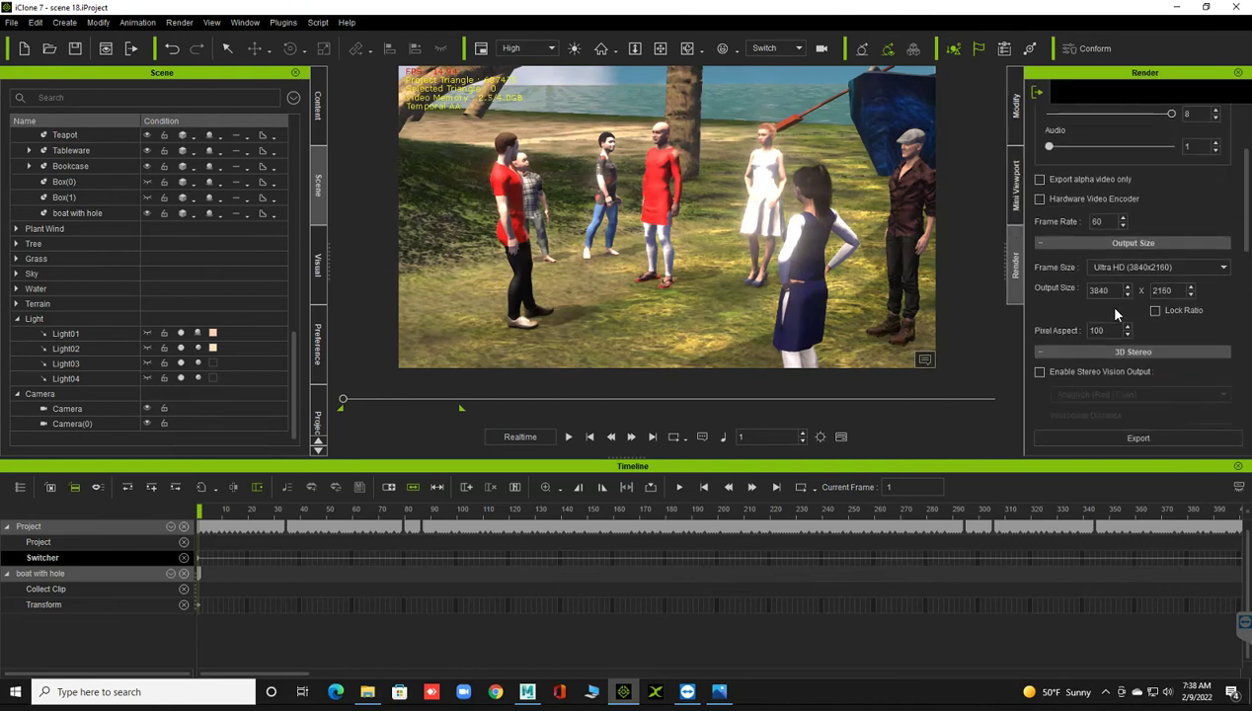
scroll(1101, 305, up, 2)
scroll(1131, 263, down, 1)
scroll(1131, 263, down, 1)
scroll(1131, 263, down, 1)
scroll(1130, 263, down, 2)
scroll(1131, 263, down, 3)
scroll(1131, 263, down, 2)
scroll(1131, 262, down, 2)
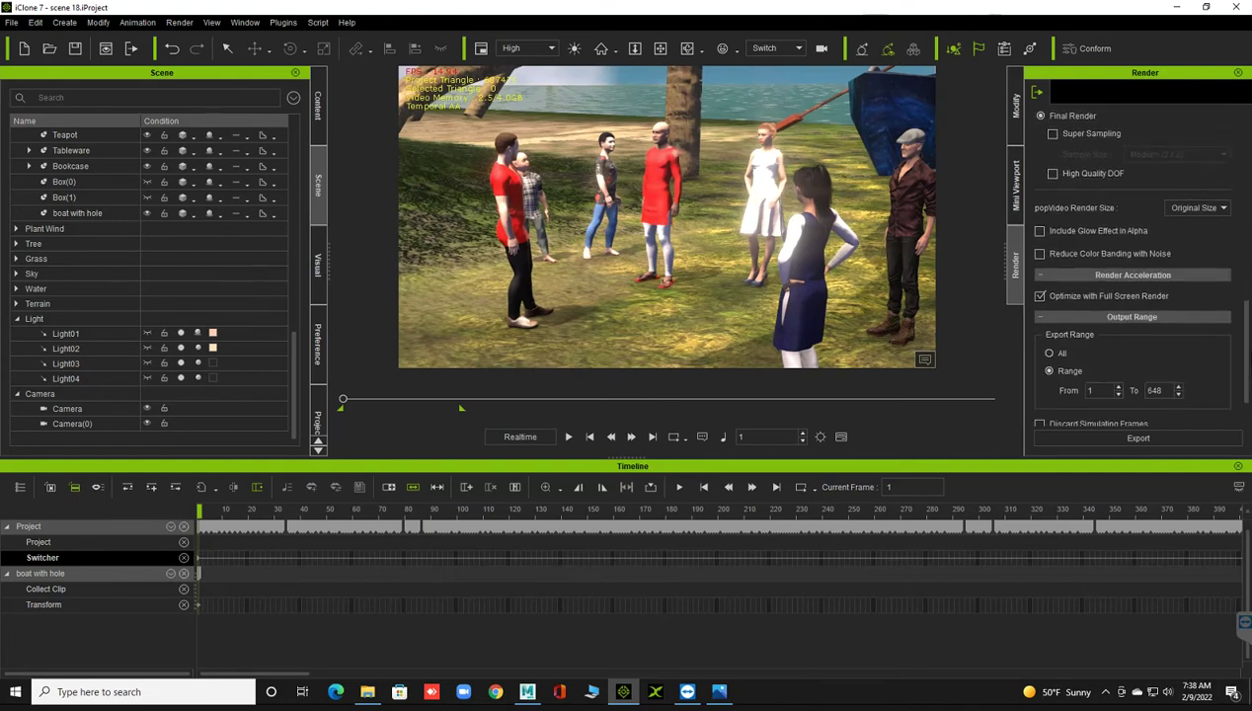
scroll(1131, 263, down, 2)
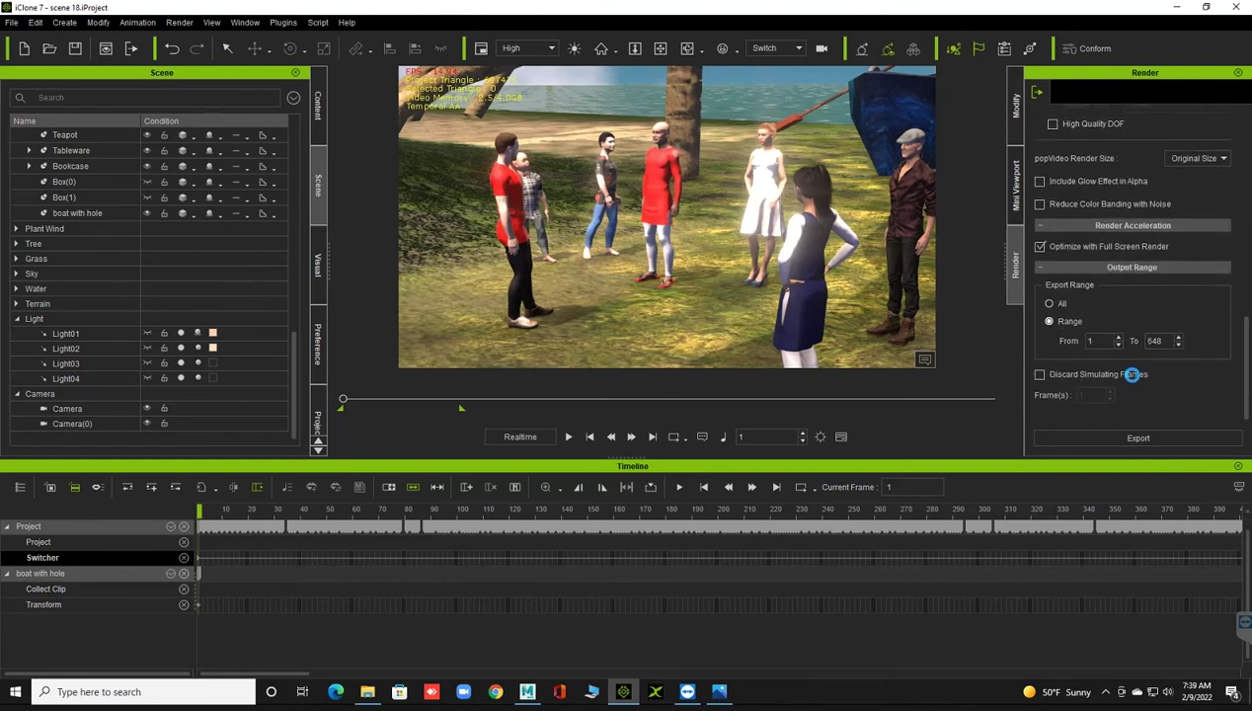
- Export the MP4 as 'twentyth scene' into the story final render folder
click(1096, 446)
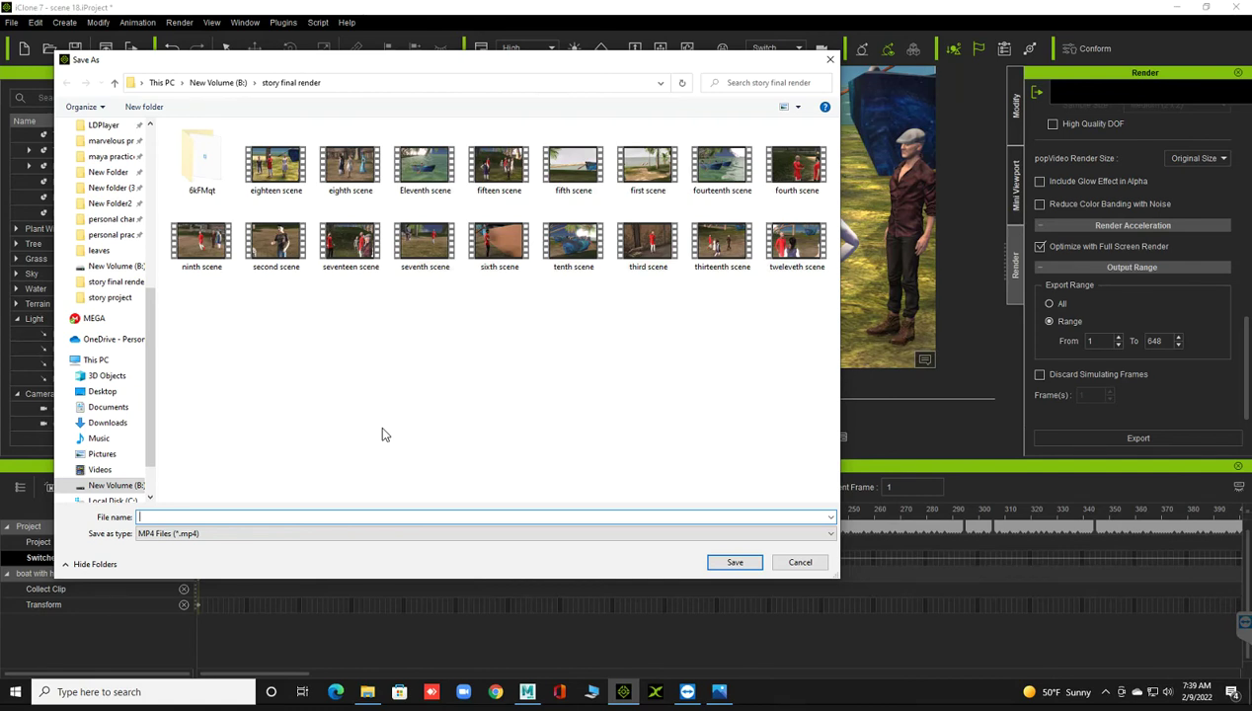
text(20)
text( twe)
text(t)
text( sceb)
key(BackSpace)
key(BackSpace)
key(BackSpace)
key(BackSpace)
key(BackSpace)
key(BackSpace)
key(BackSpace)
key(BackSpace)
text(twe)
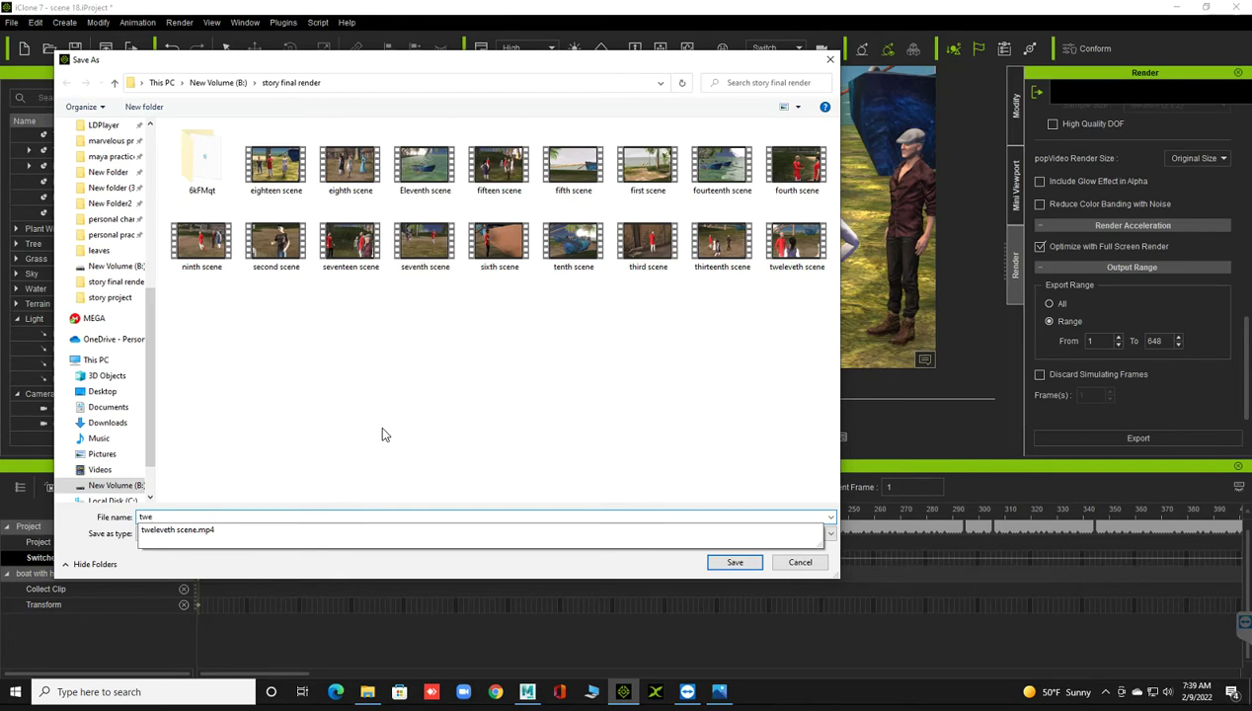
text(nty)
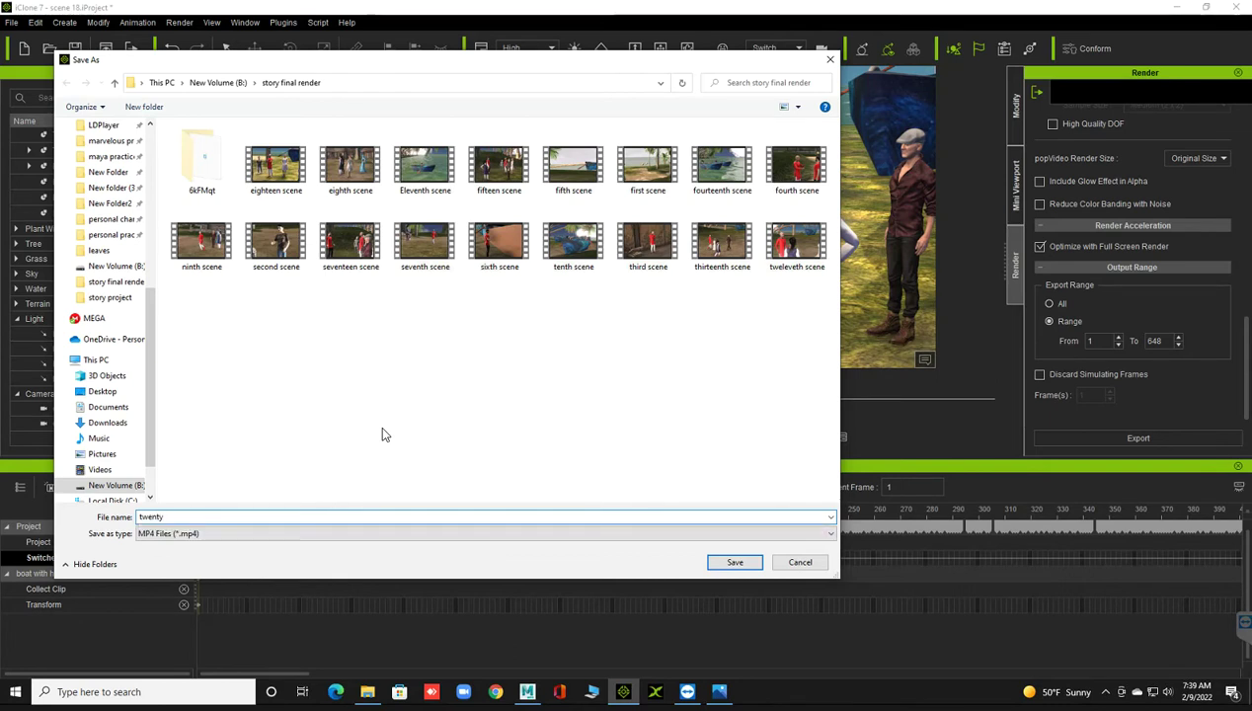
text(th scene)
key(Return)
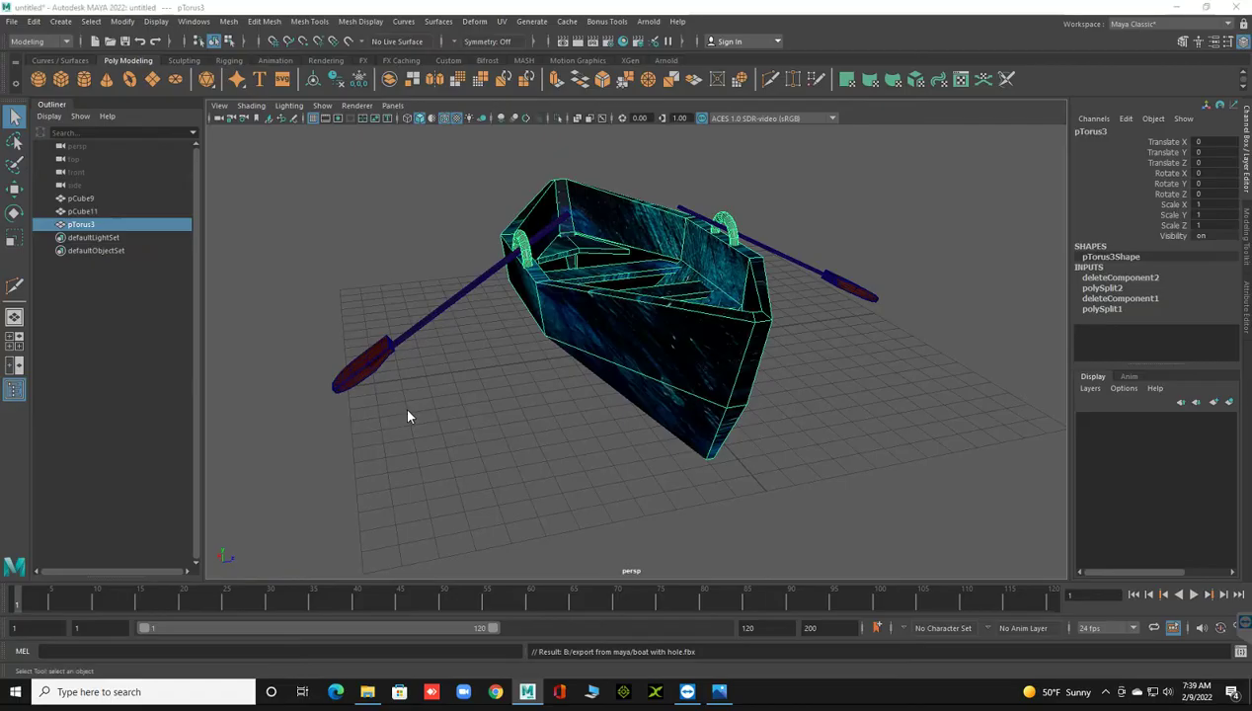
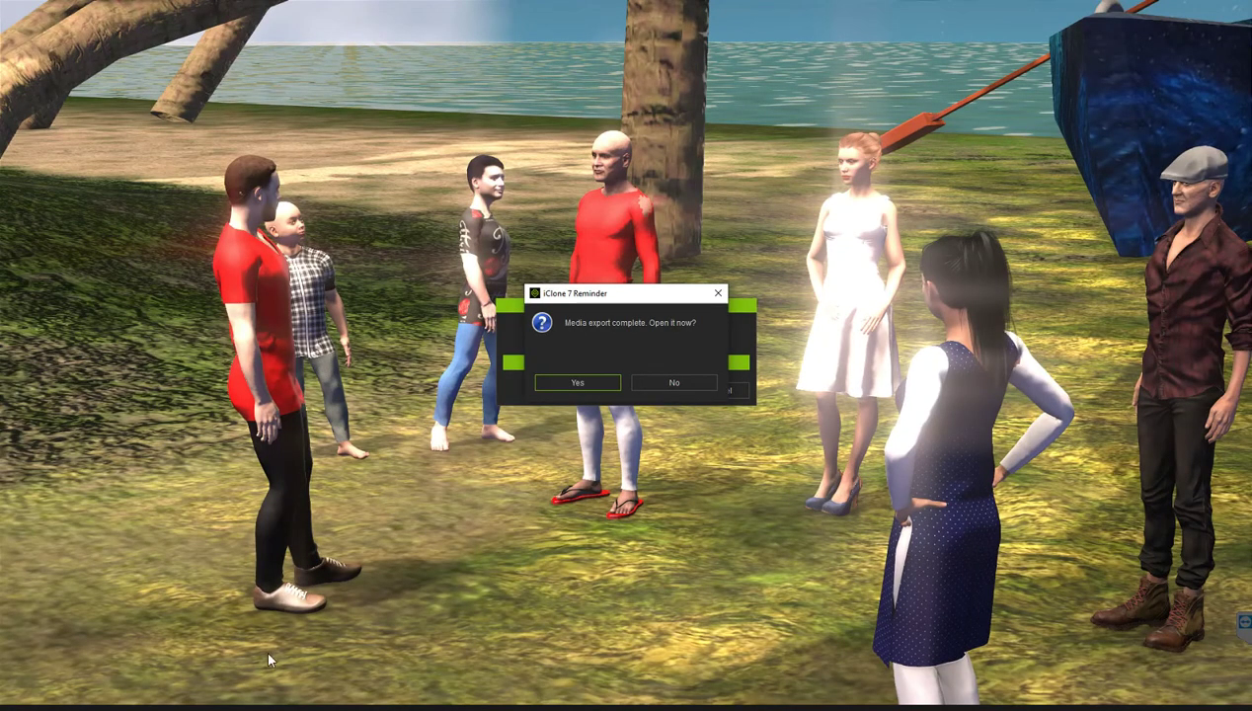
- Watch the exported 10-second scene clip in Movies & TV, then close the player
click(570, 384)
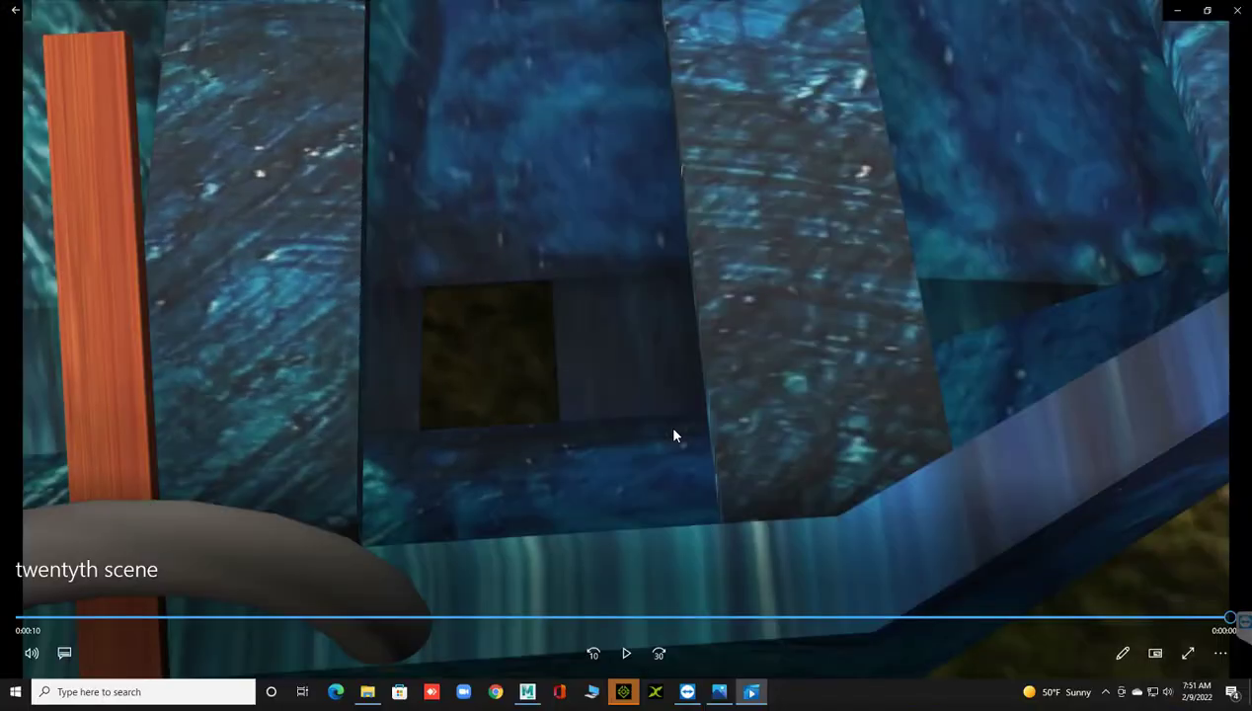
click(1237, 17)
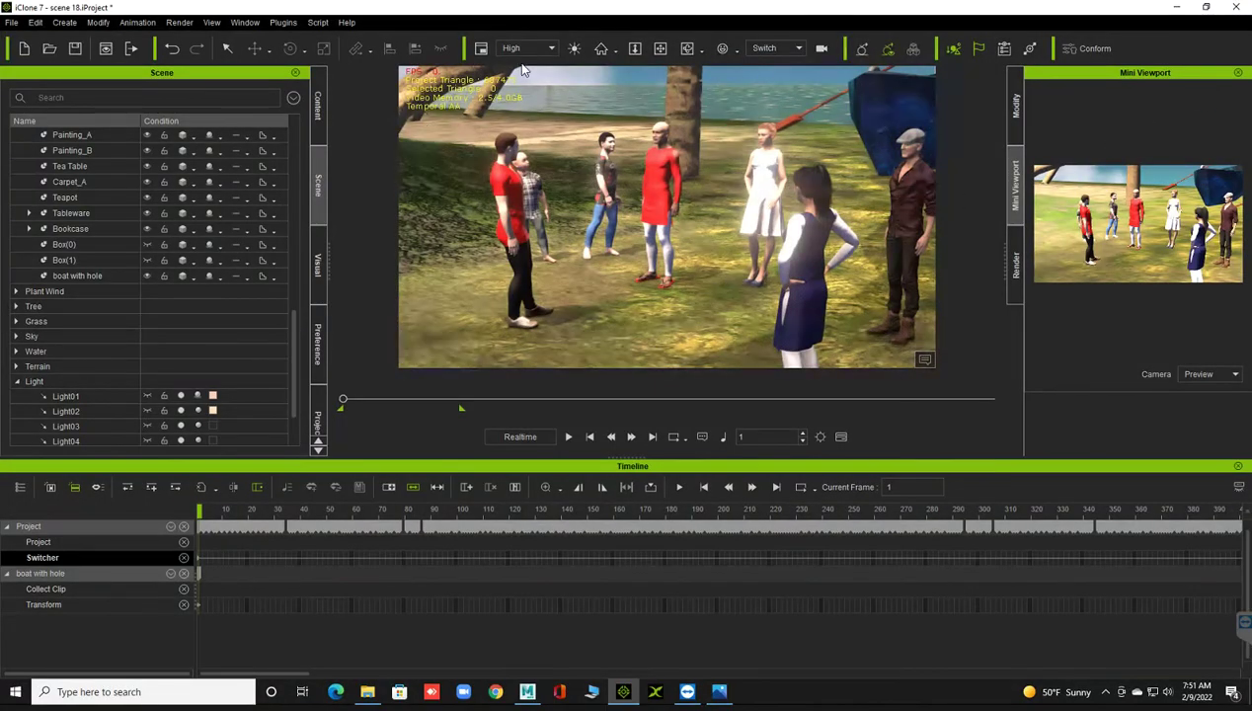
- Select the Camera group and Camera(0), then orbit to bring the blue boat into view
click(46, 396)
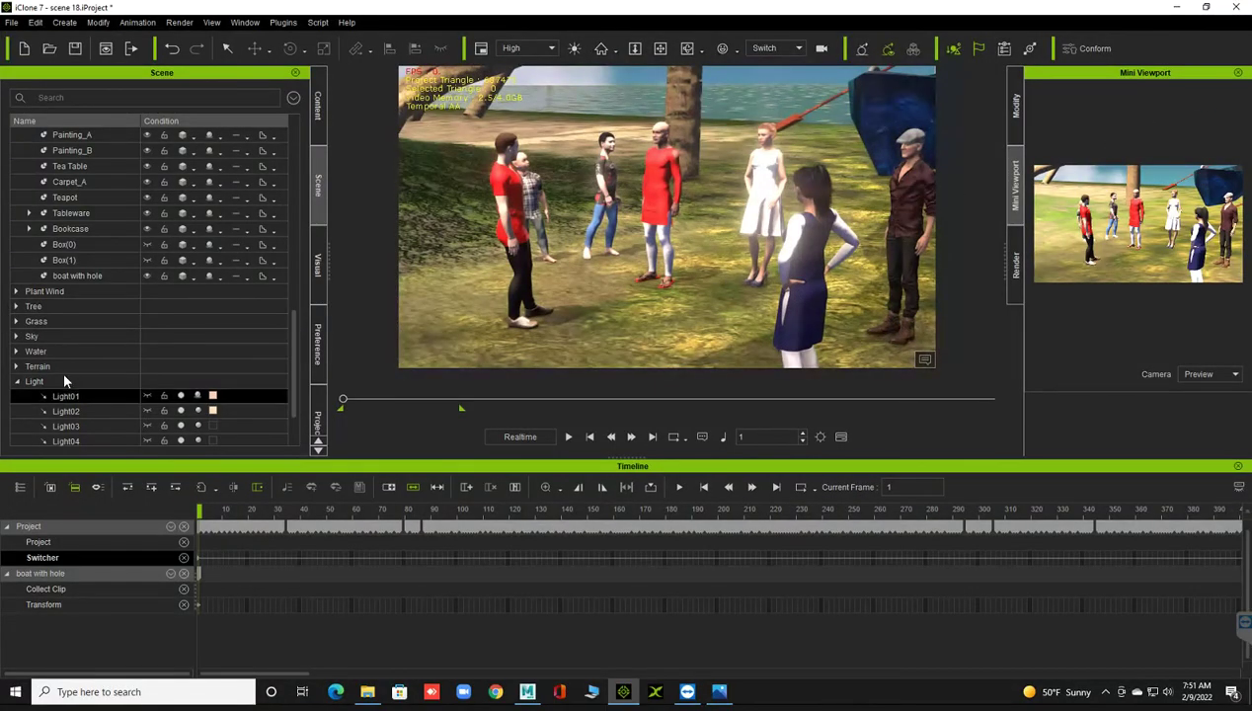
scroll(63, 377, down, 2)
click(80, 407)
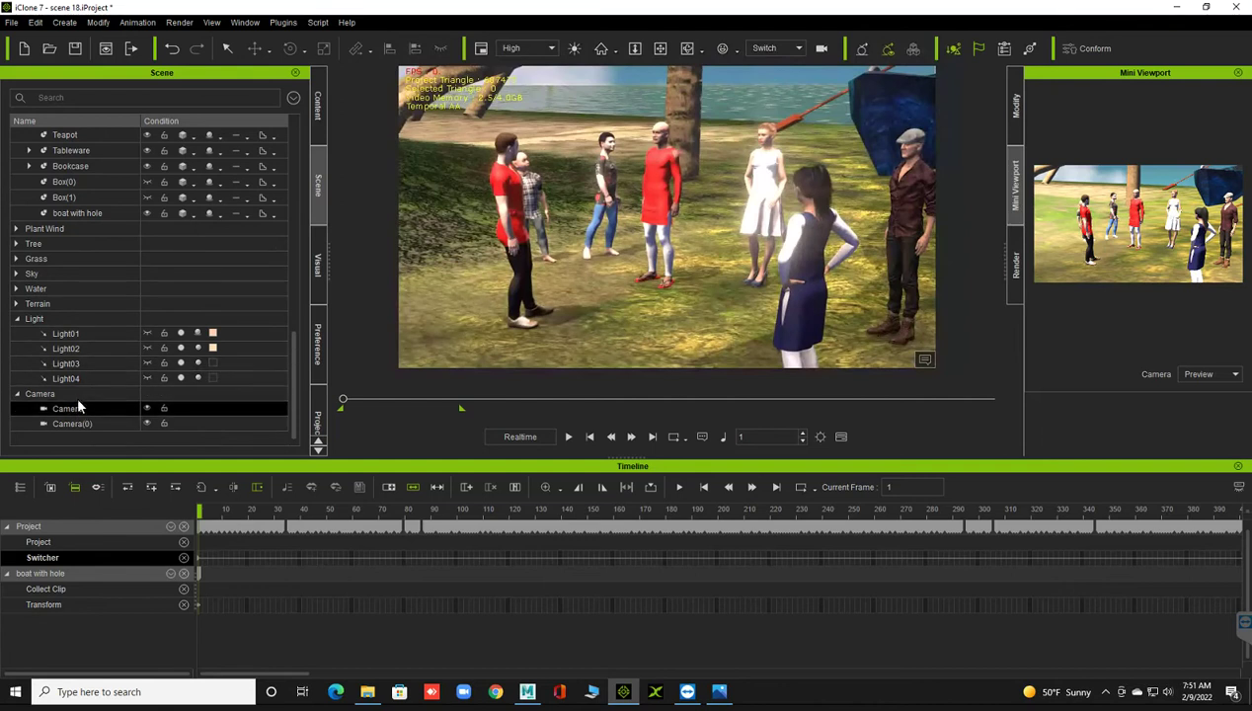
ctrl+click(71, 422)
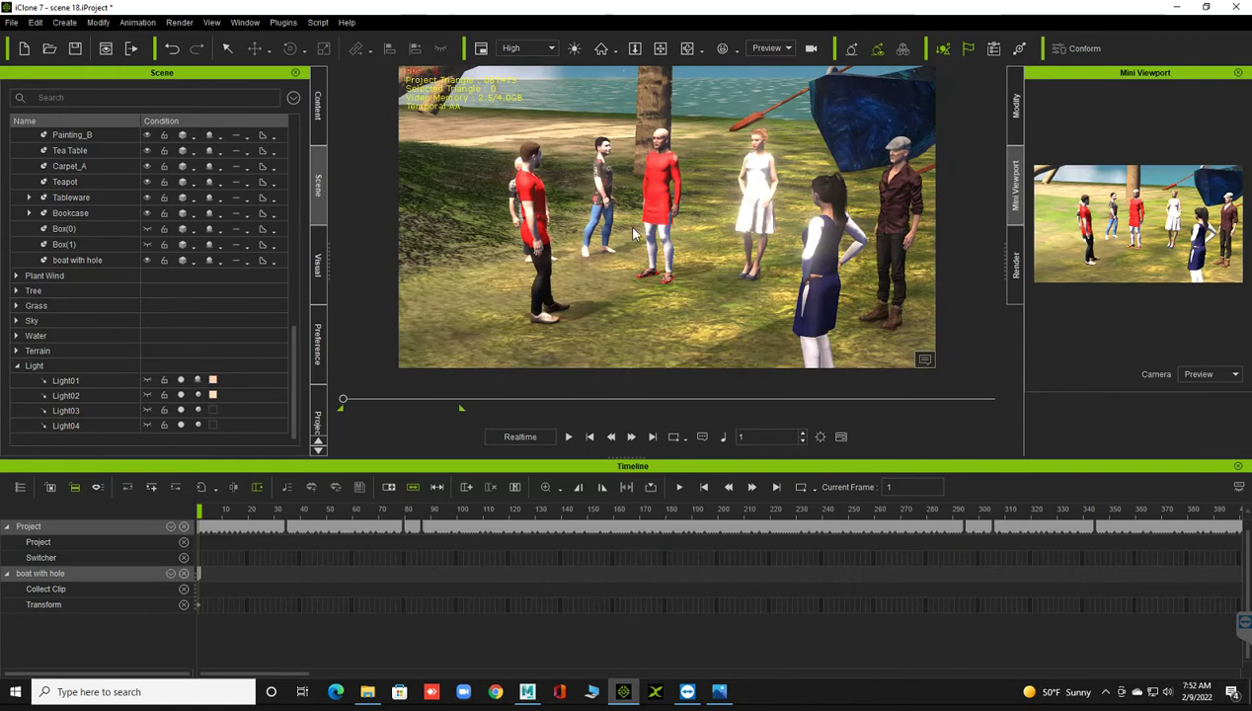
mouse_move(633, 233)
right_down()
mouse_move(554, 210)
mouse_move(593, 213)
mouse_move(589, 225)
mouse_move(604, 214)
right_up()
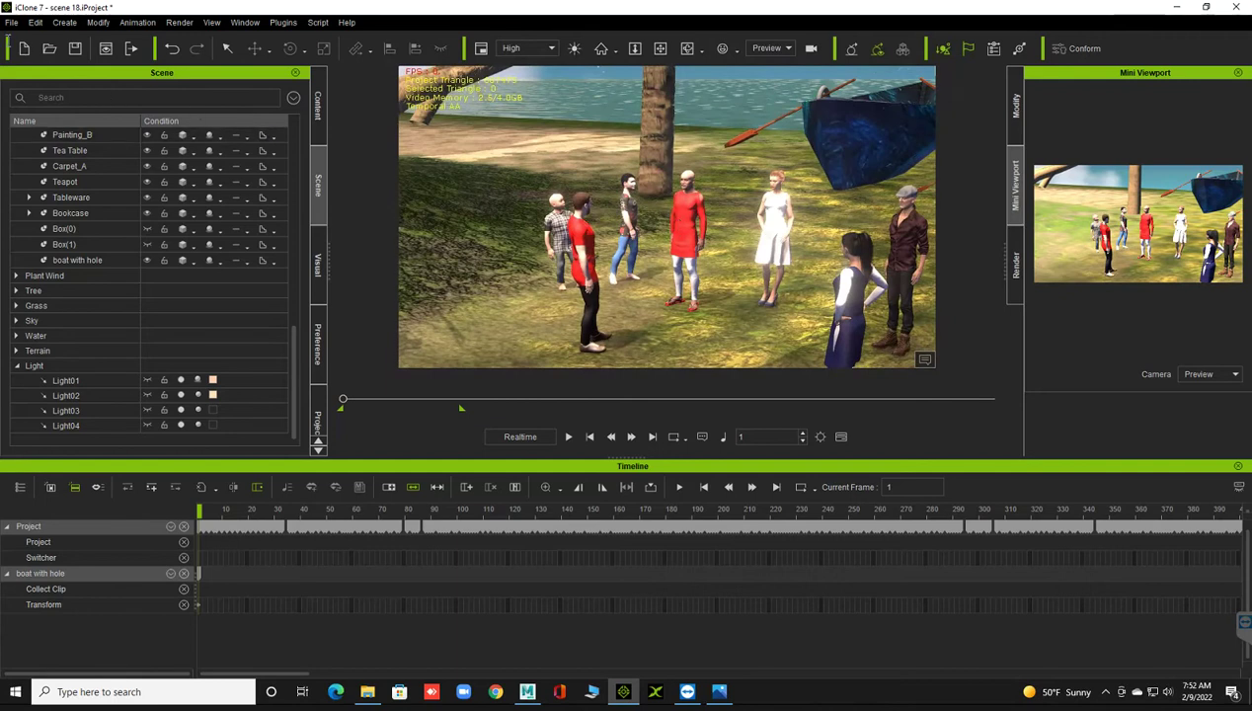
click(11, 22)
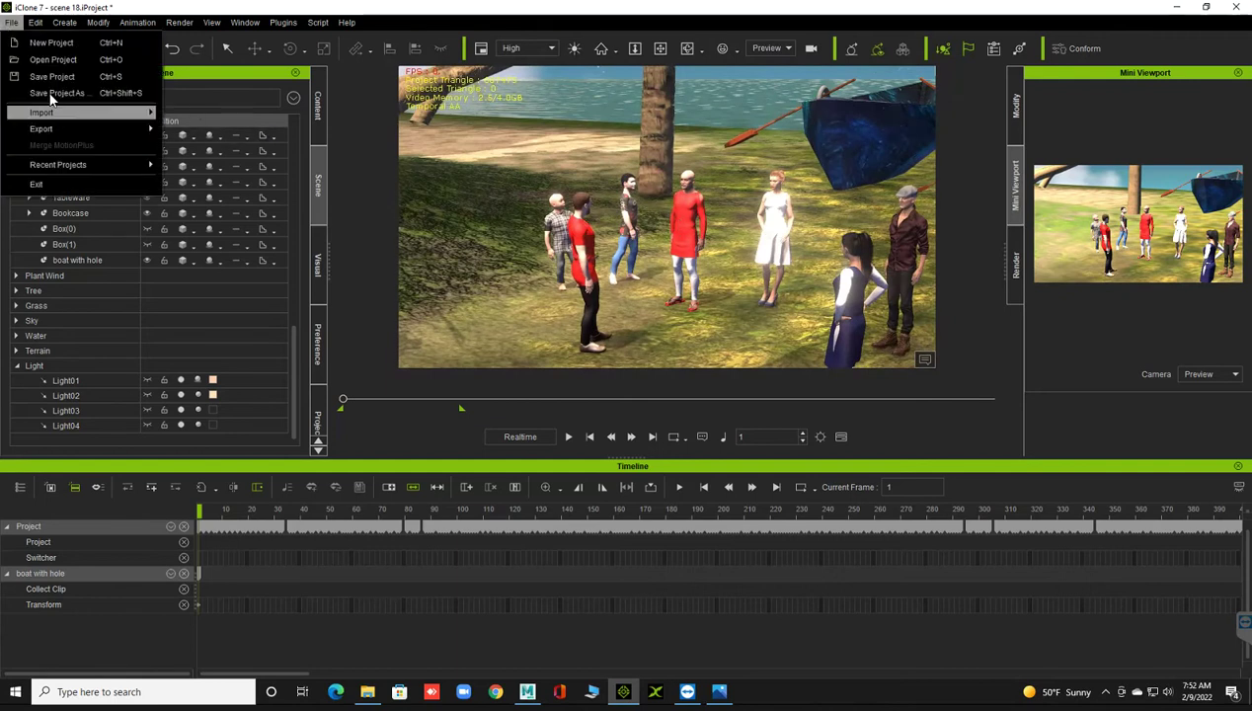
- Save the project as 'scene 19' in the story project folder
click(54, 92)
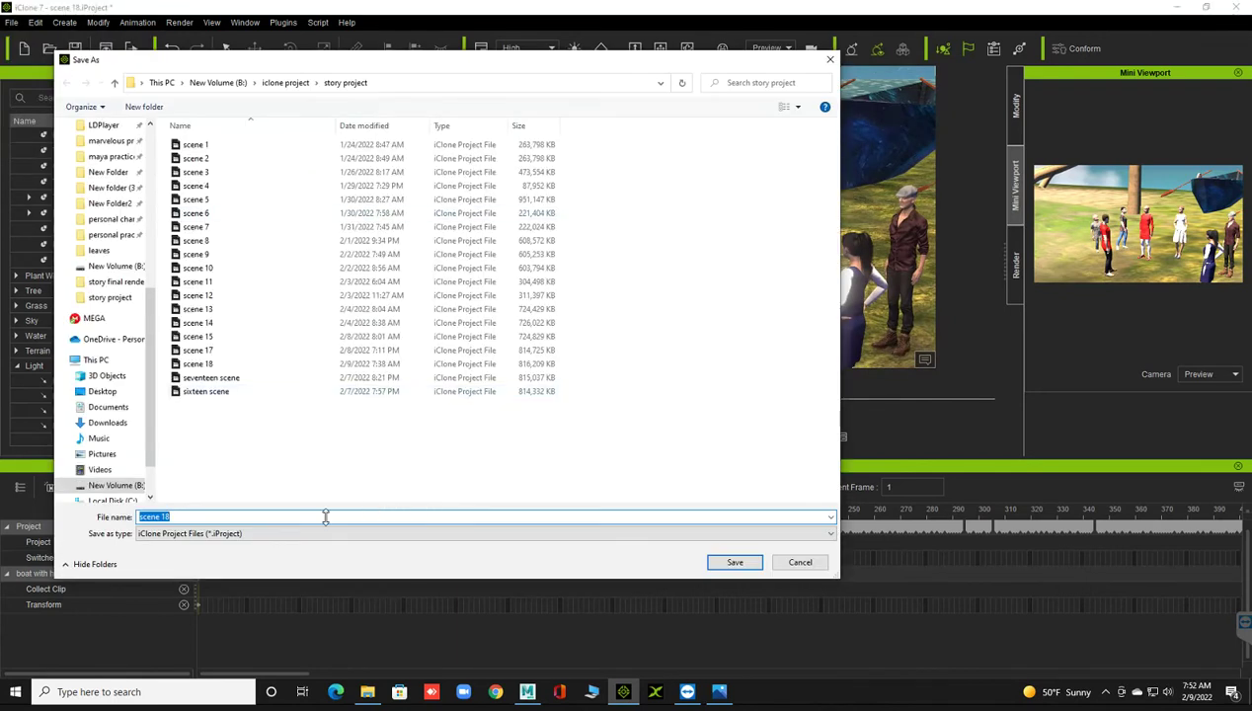
click(321, 517)
key(BackSpace)
text(9)
key(Return)
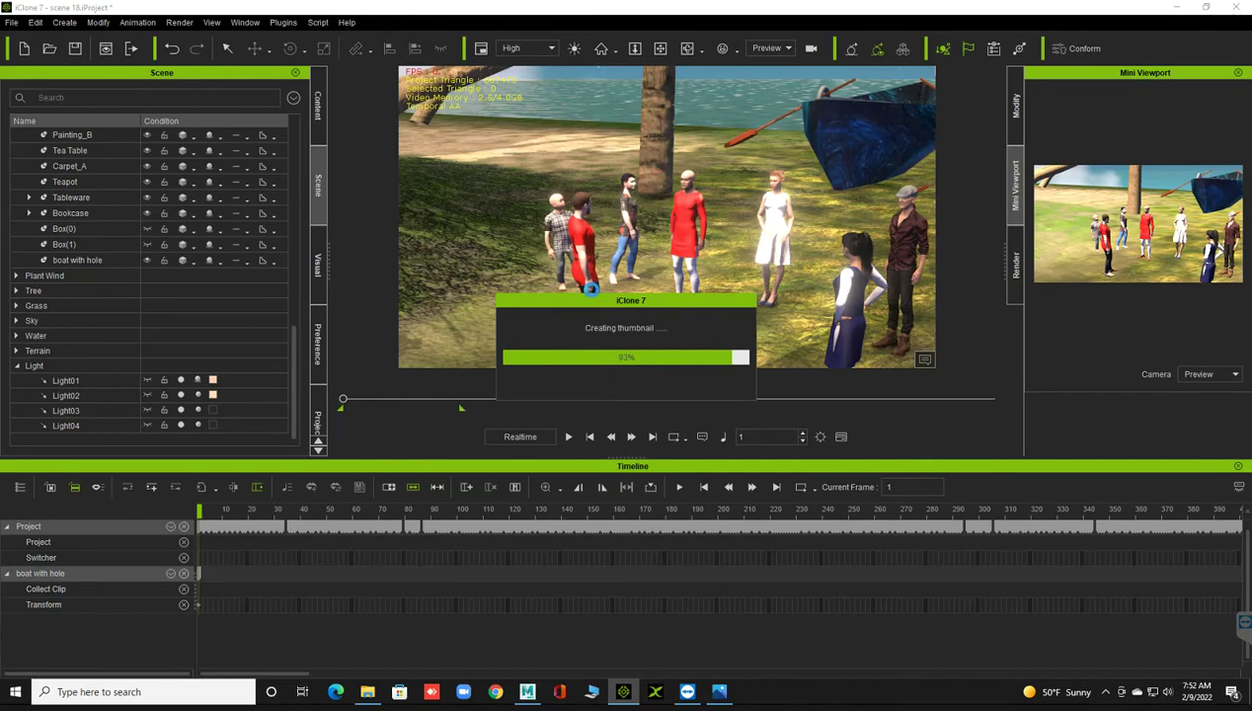
scroll(592, 295, up, 3)
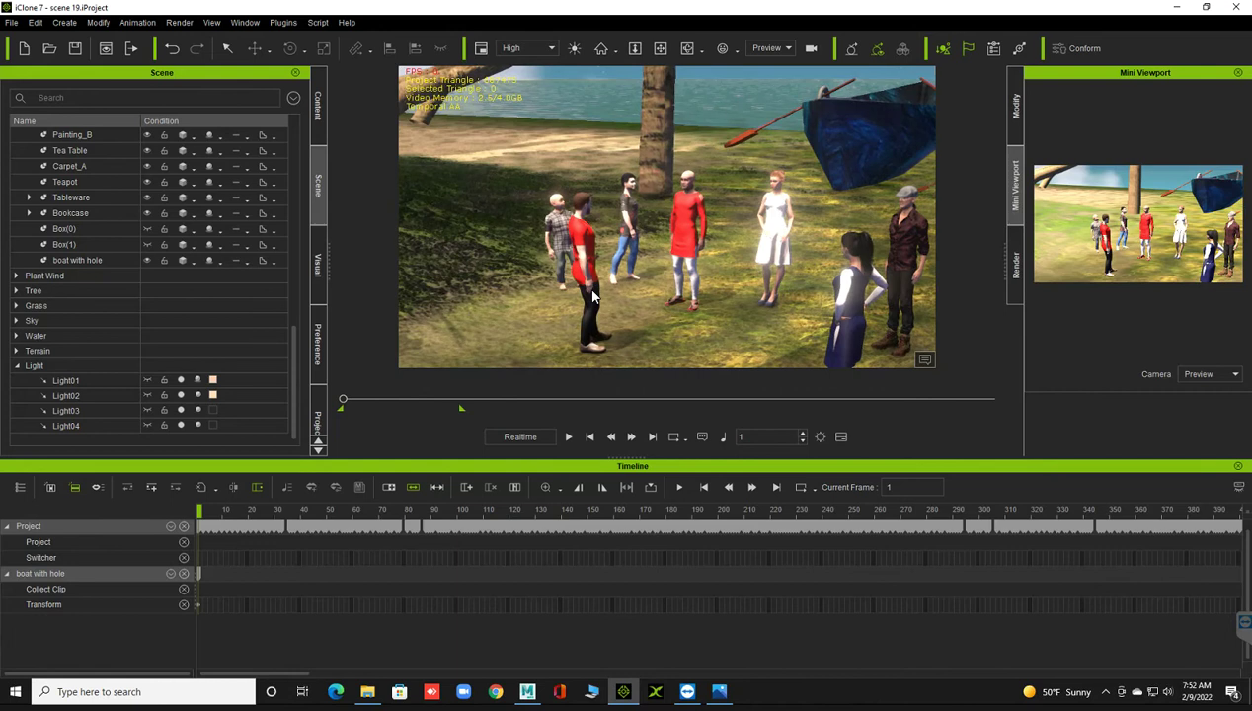
- Zoom in, select the bald man in the long red shirt, and open his Motion Puppet tools
scroll(580, 288, up, 2)
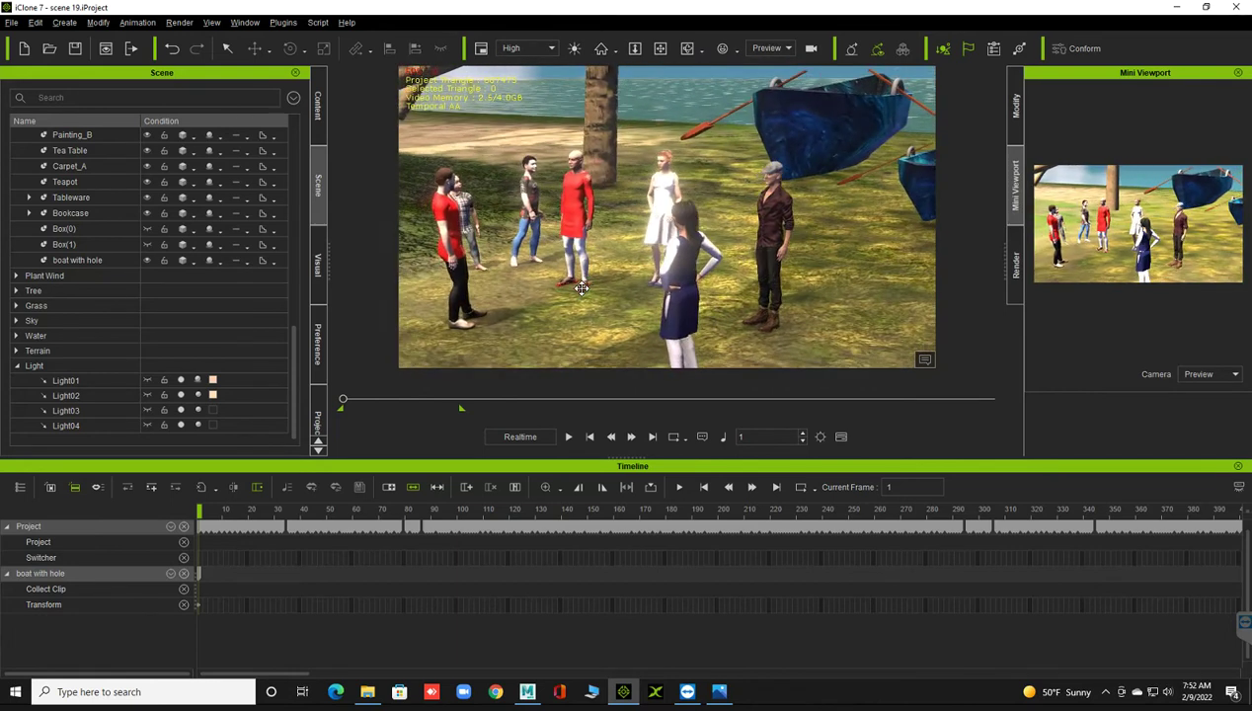
click(580, 203)
right_click(602, 279)
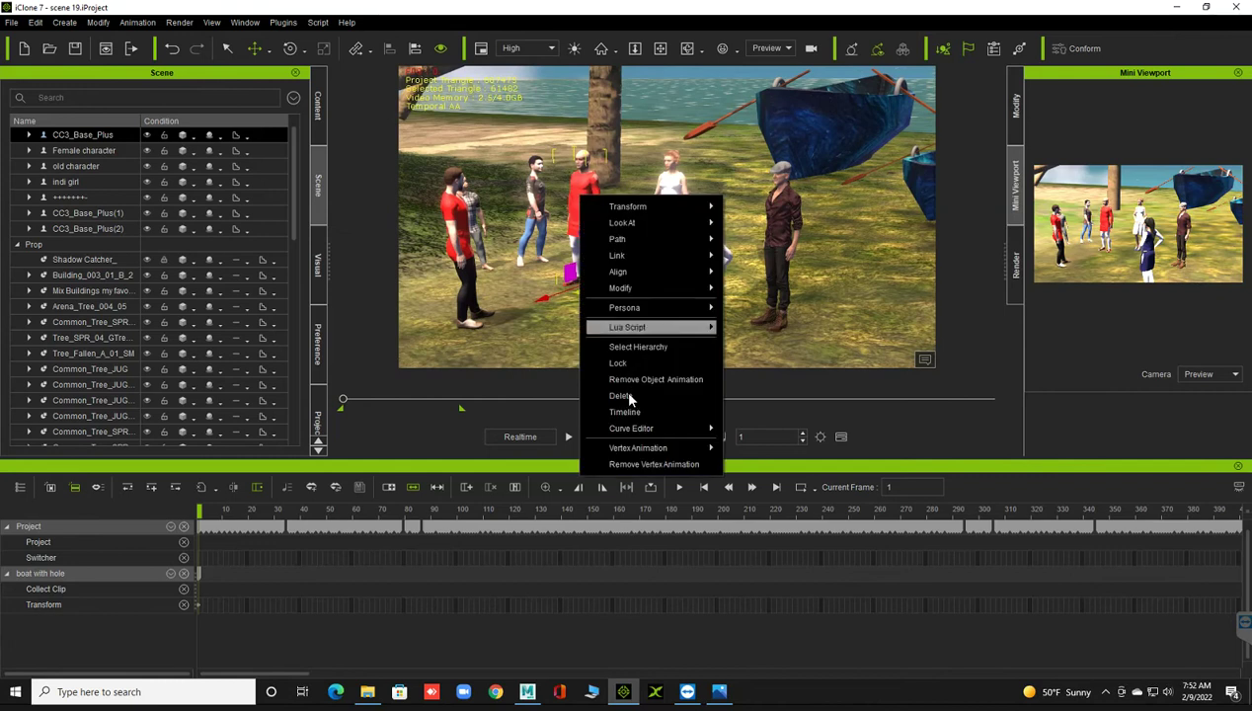
click(625, 388)
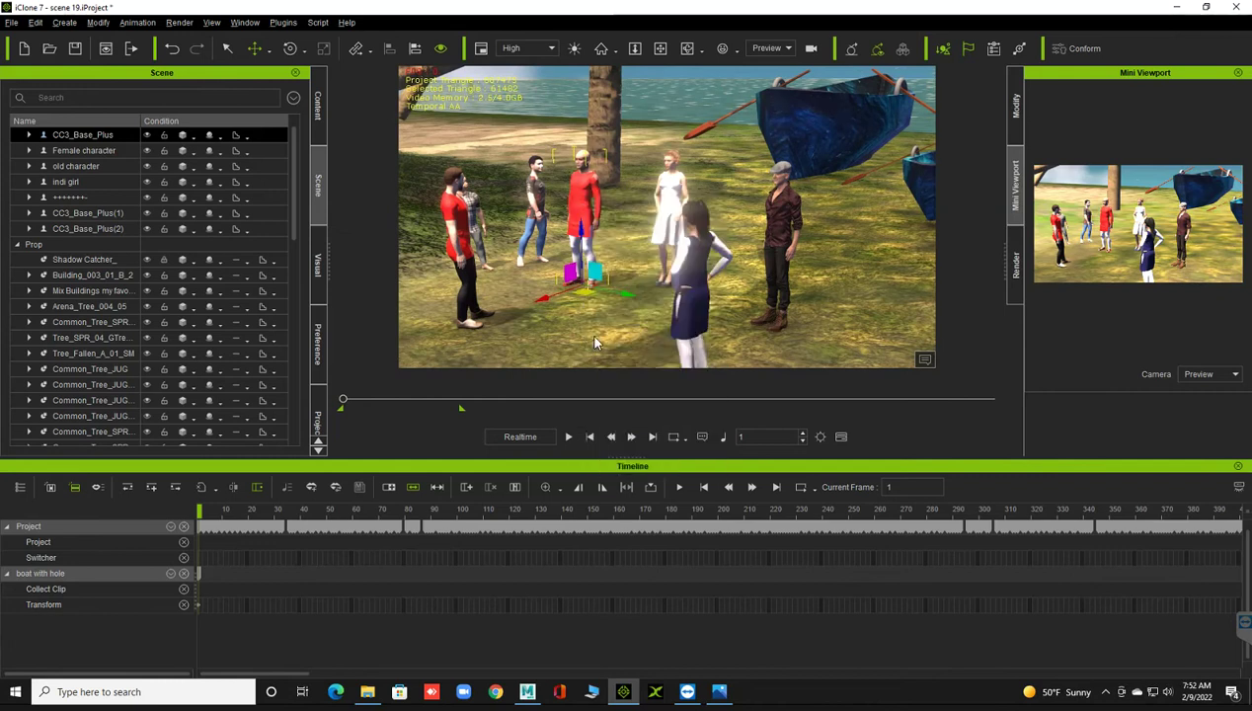
scroll(591, 334, up, 1)
right_drag(600, 327, 442, 276)
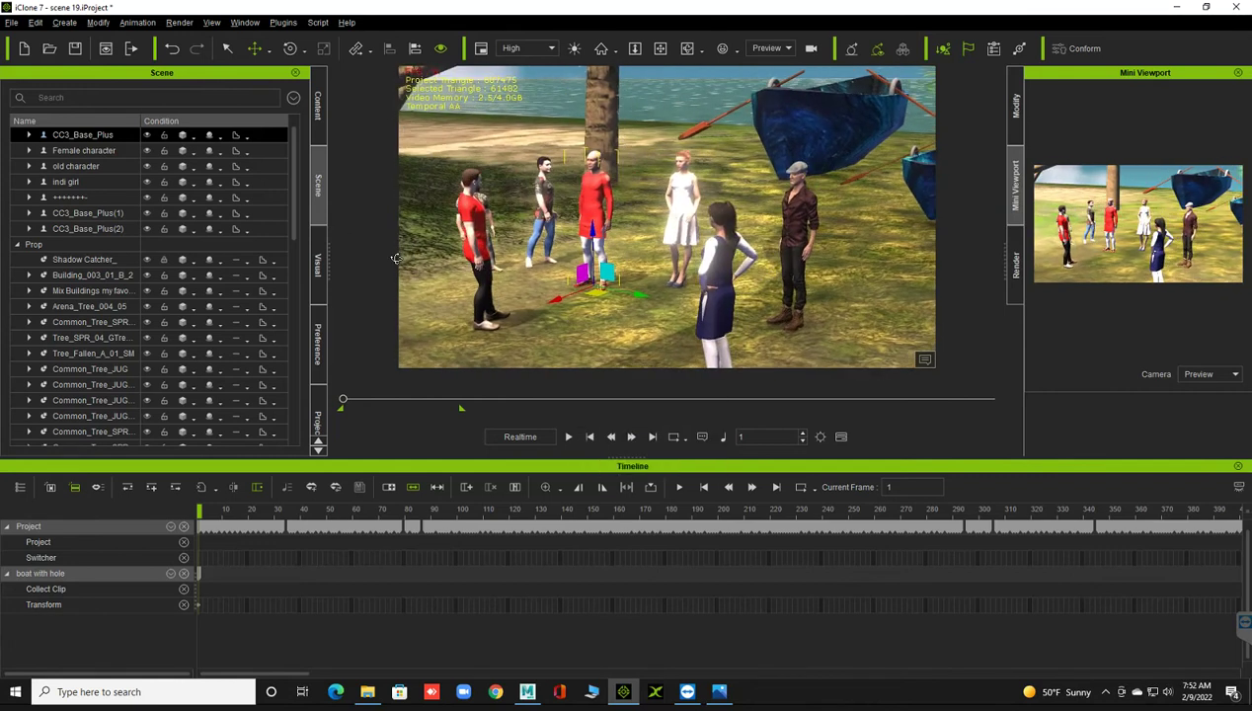
mouse_move(586, 326)
right_down()
mouse_move(558, 306)
mouse_move(621, 202)
right_up()
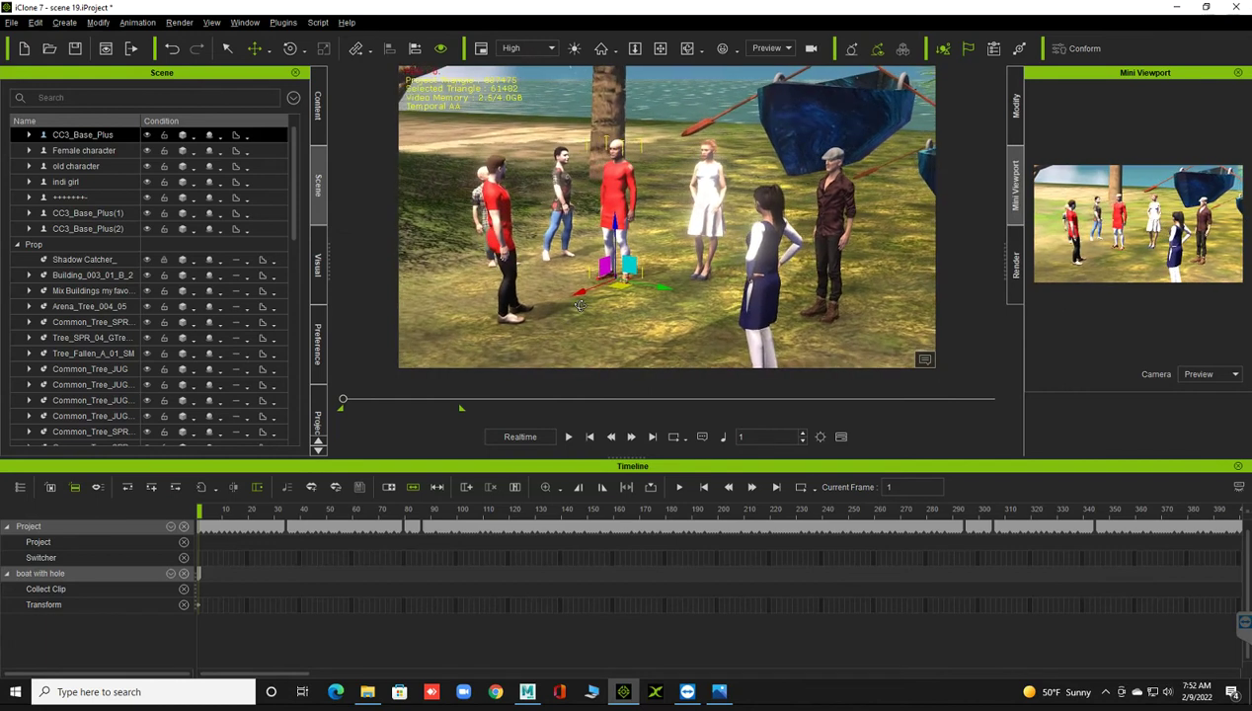
click(1013, 114)
click(1065, 93)
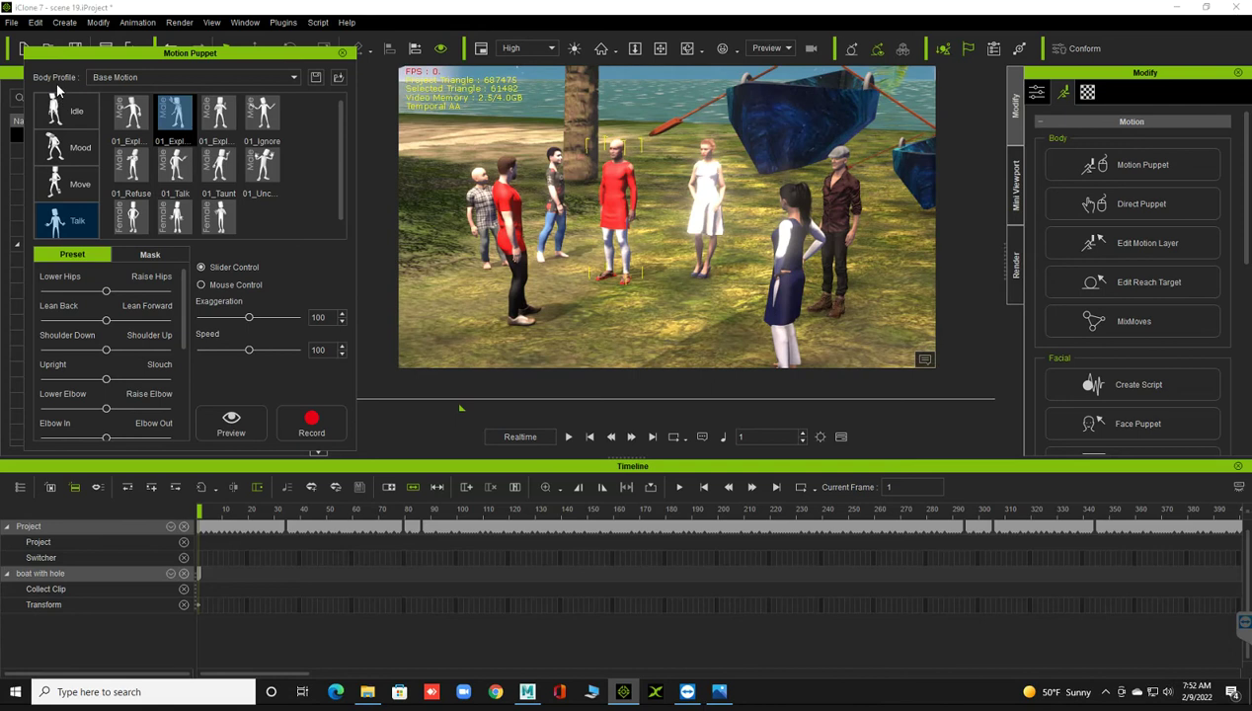
- Record an Idle preset puppet motion on the bald man through frame 648
click(69, 114)
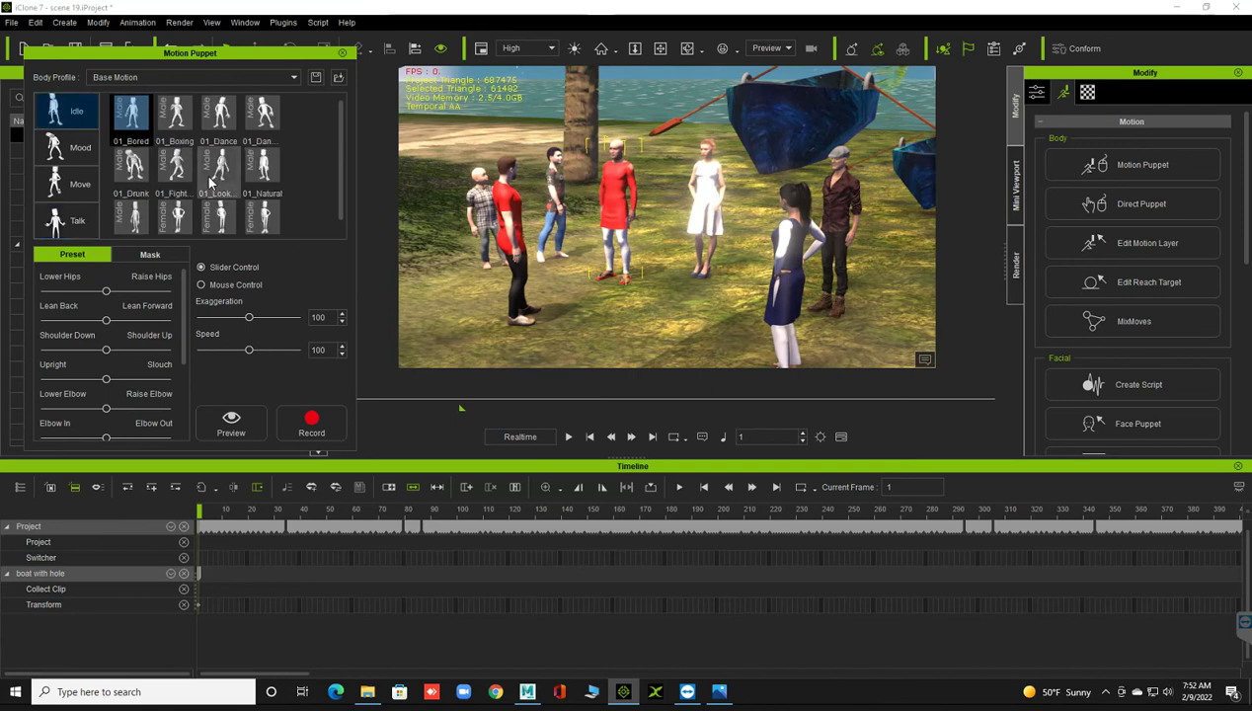
click(134, 219)
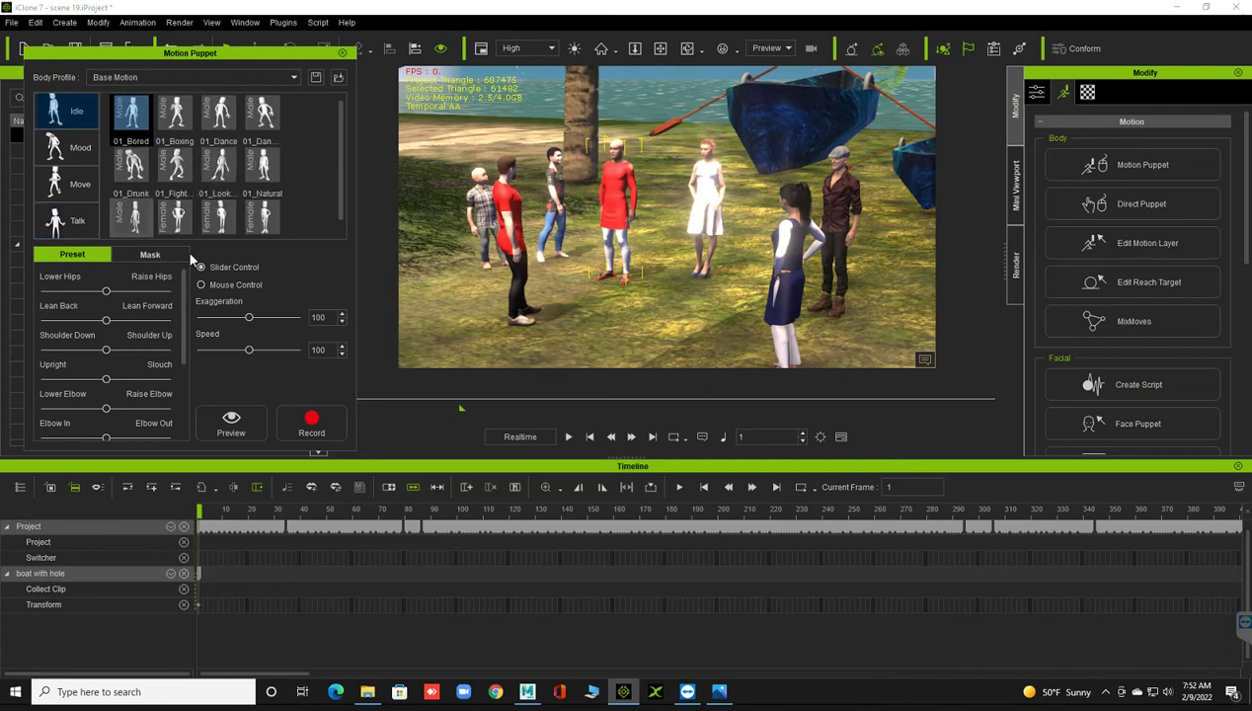
click(307, 442)
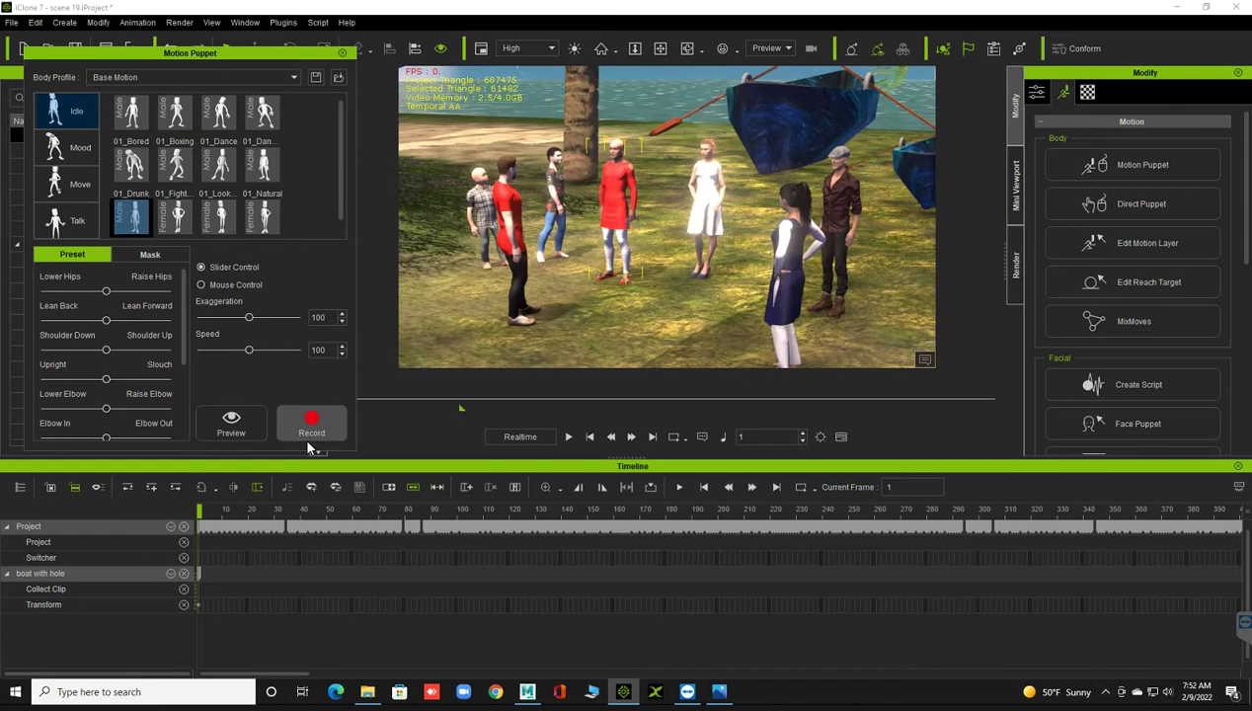
key(space)
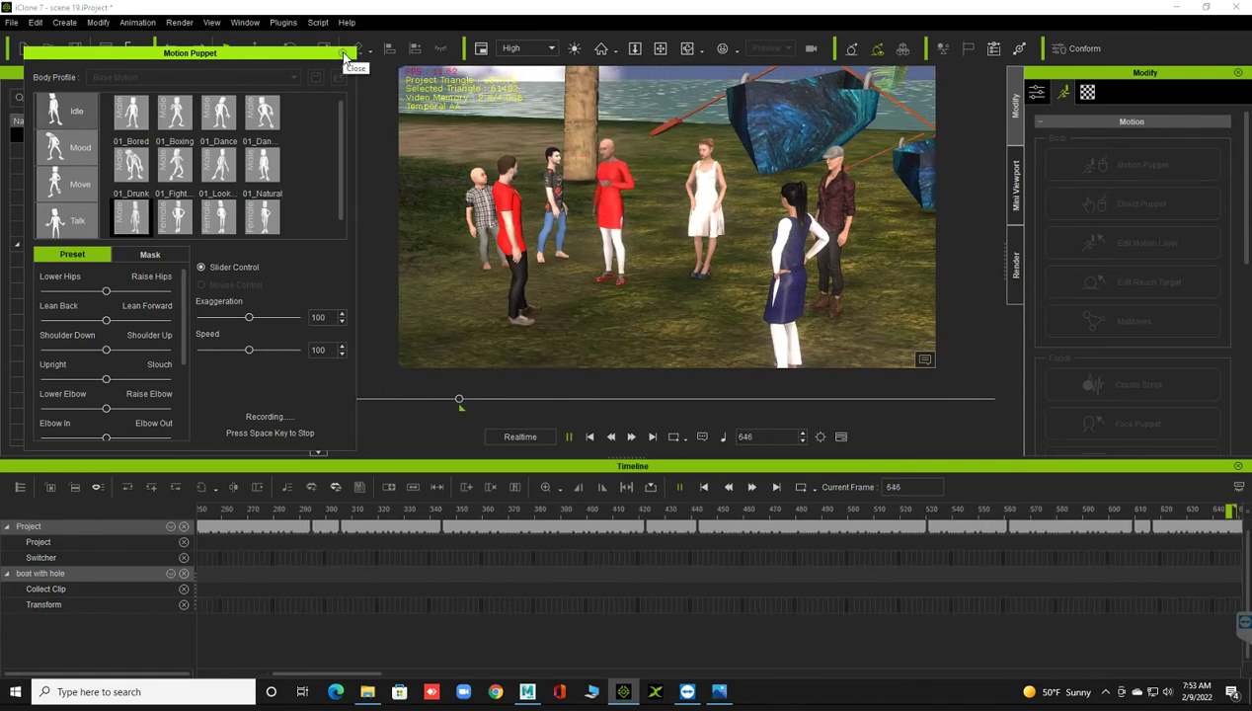
key(space)
click(342, 56)
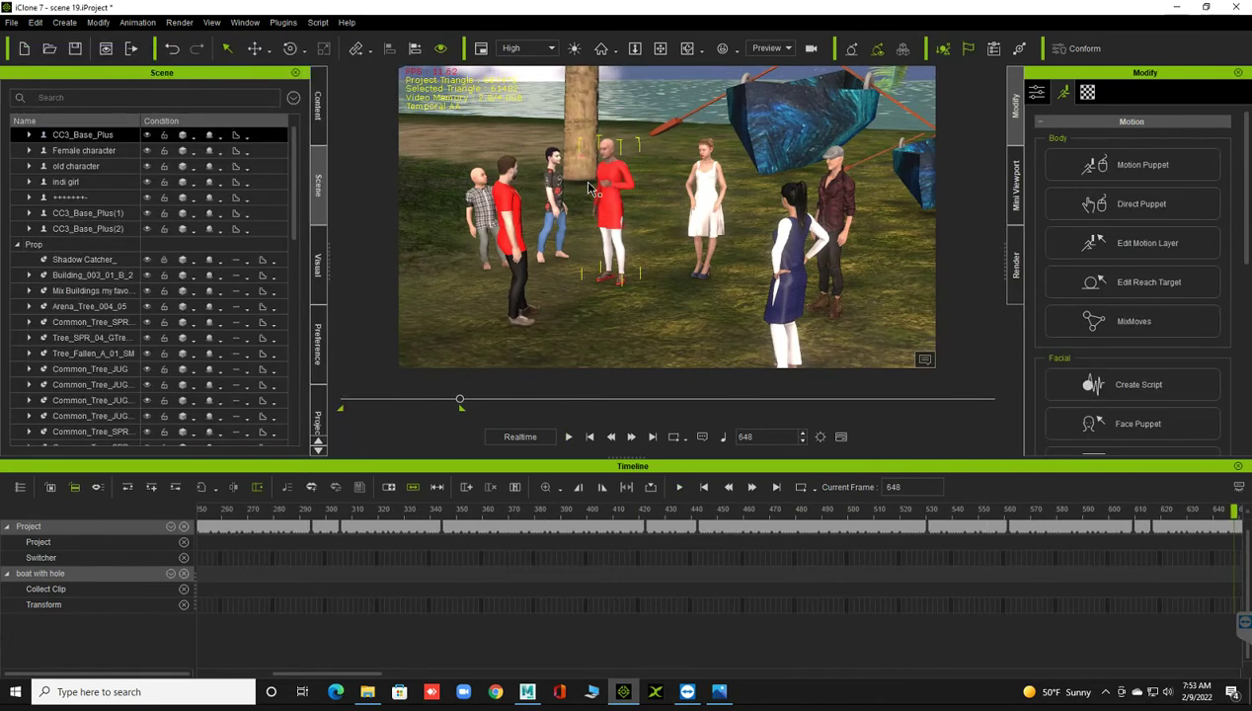
- Record the idle puppet motion on the red T-shirt man from frame 1, then select the woman in white
click(707, 204)
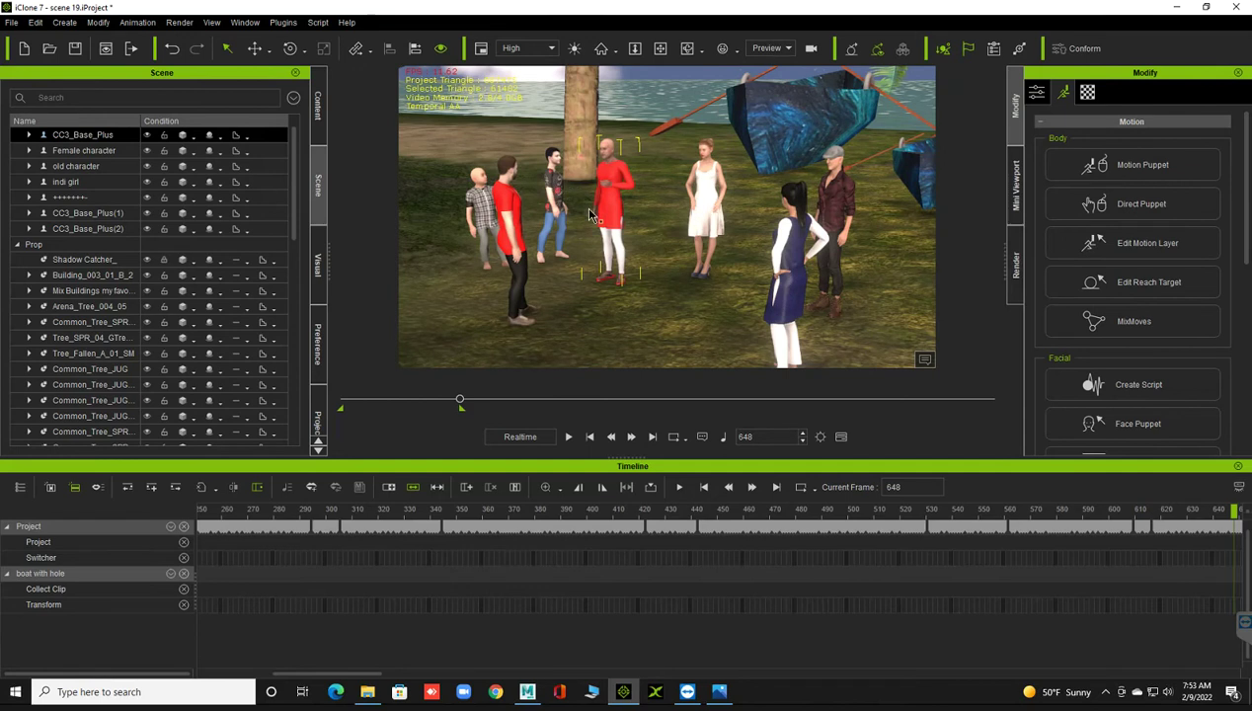
click(506, 213)
click(1087, 167)
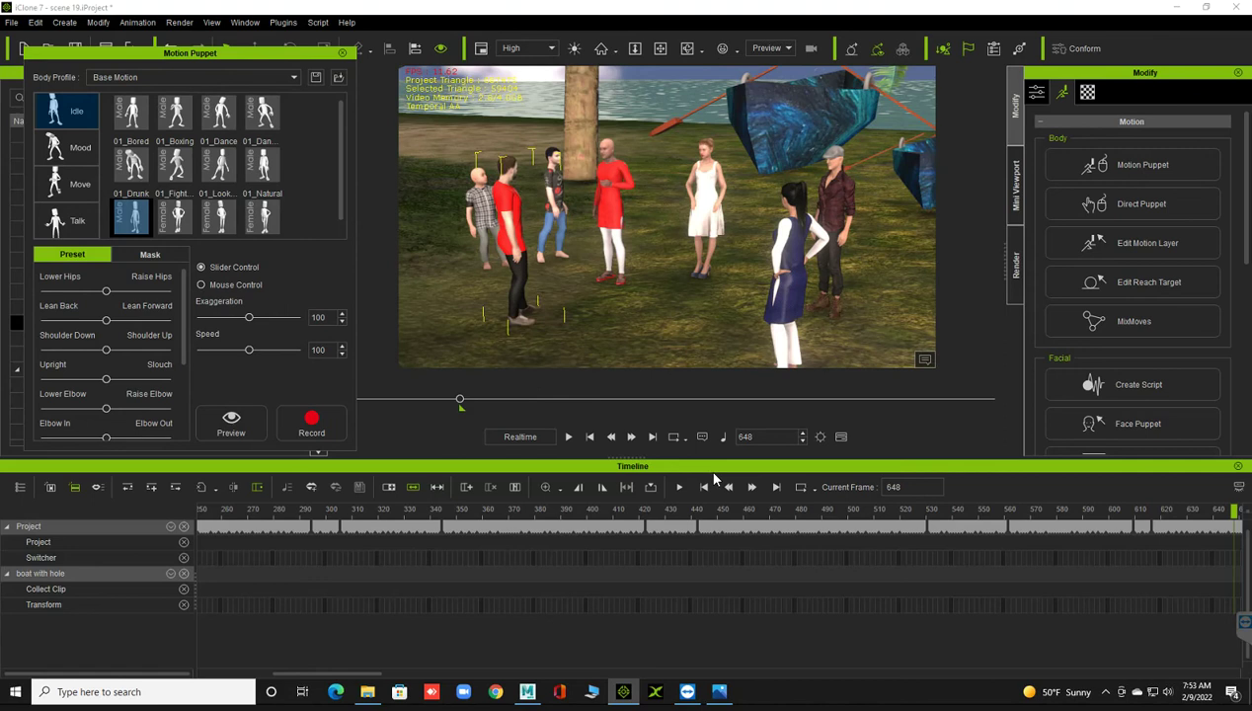
key(Home)
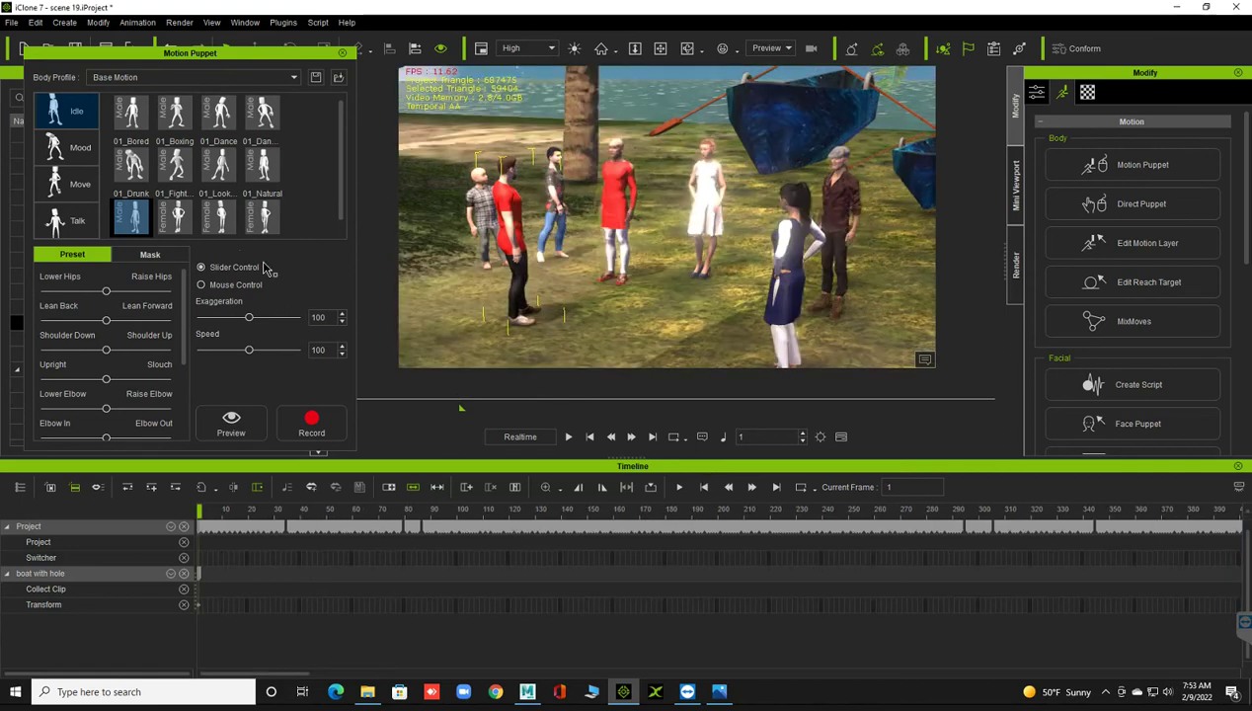
click(311, 422)
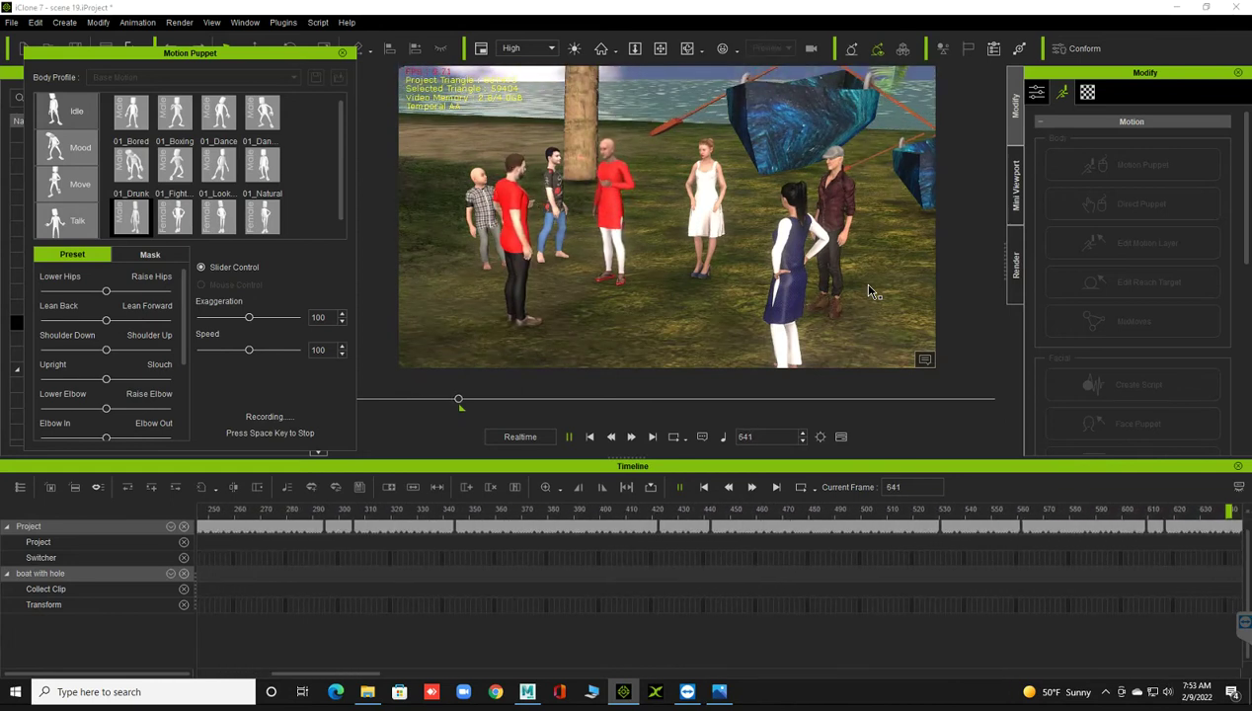
key(space)
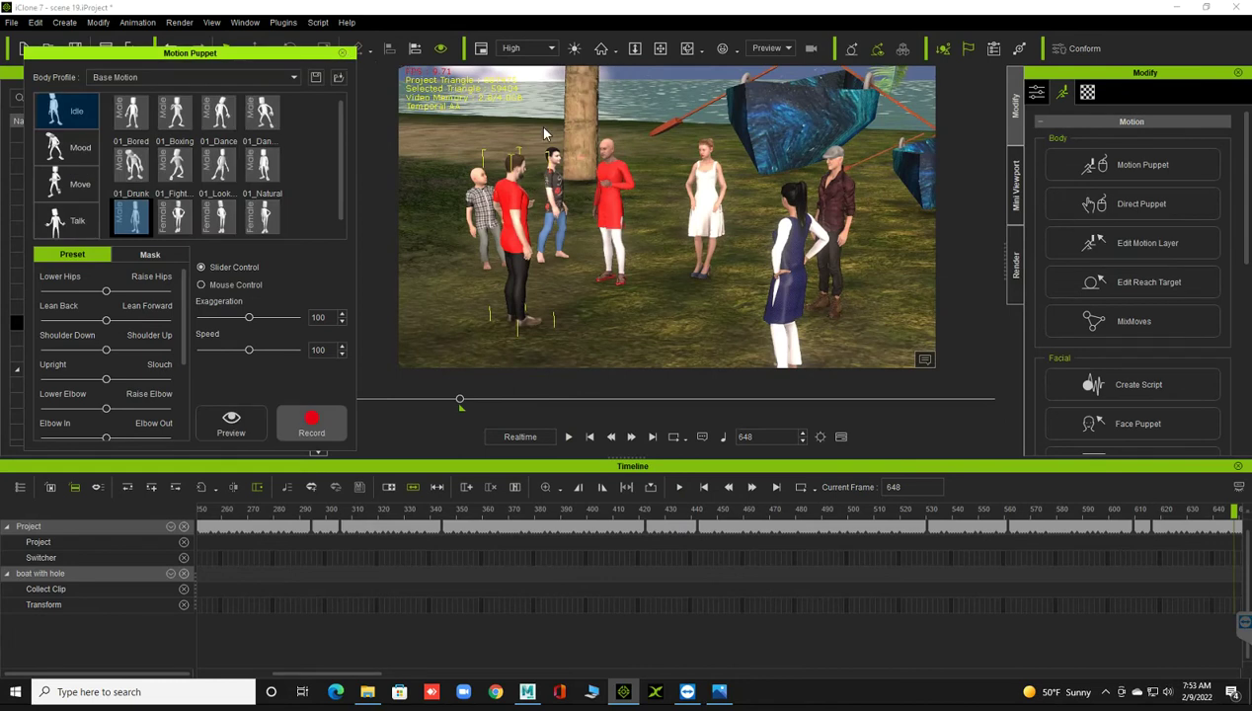
click(703, 319)
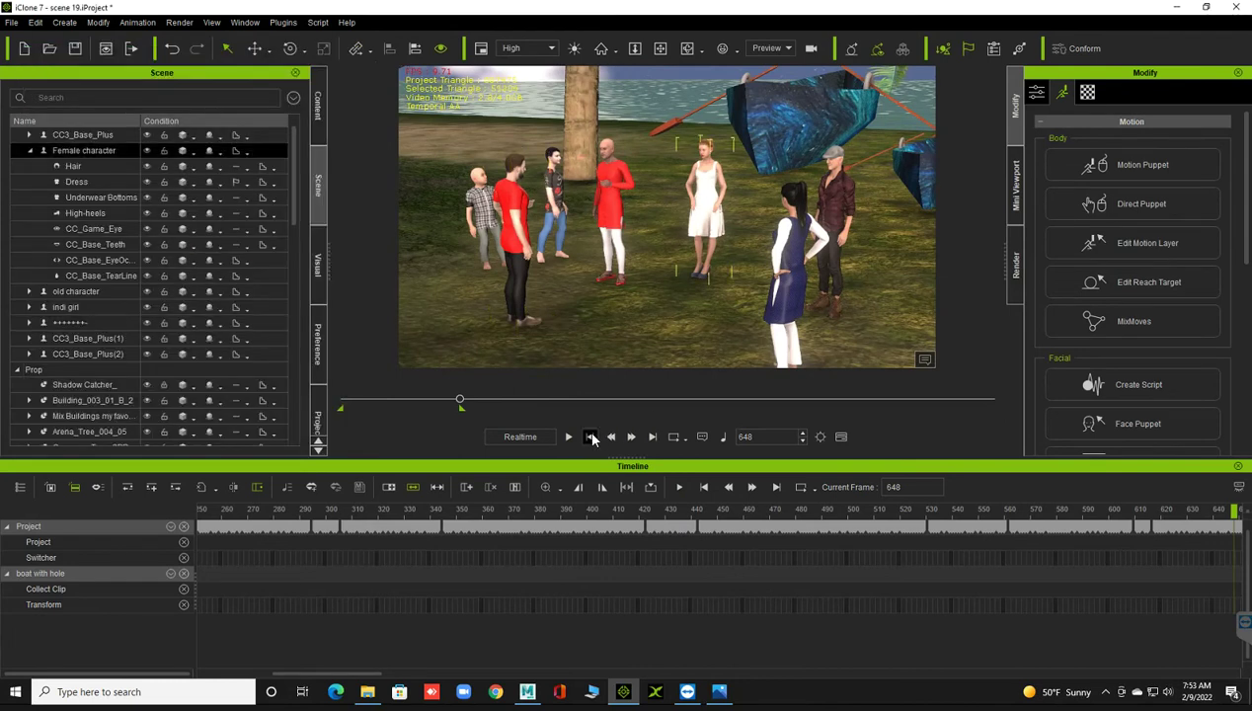
click(1103, 176)
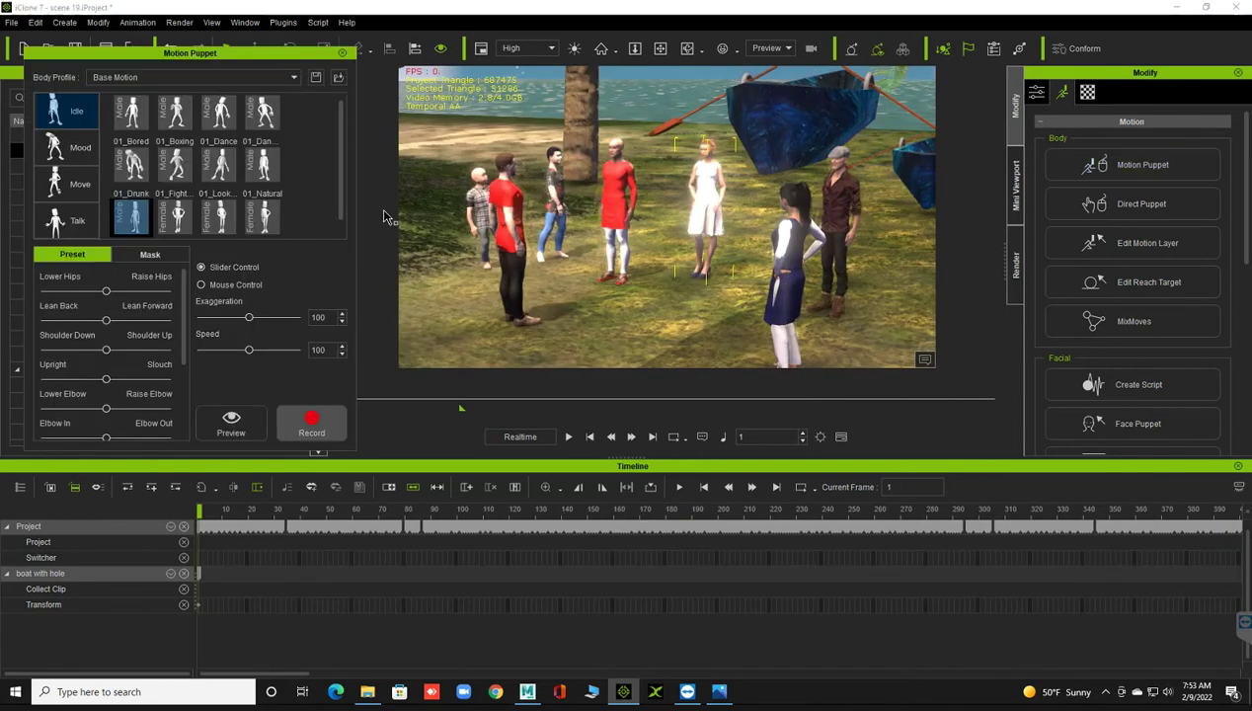
- Preview and record a Talk preset on the woman in white through frame 648
click(77, 220)
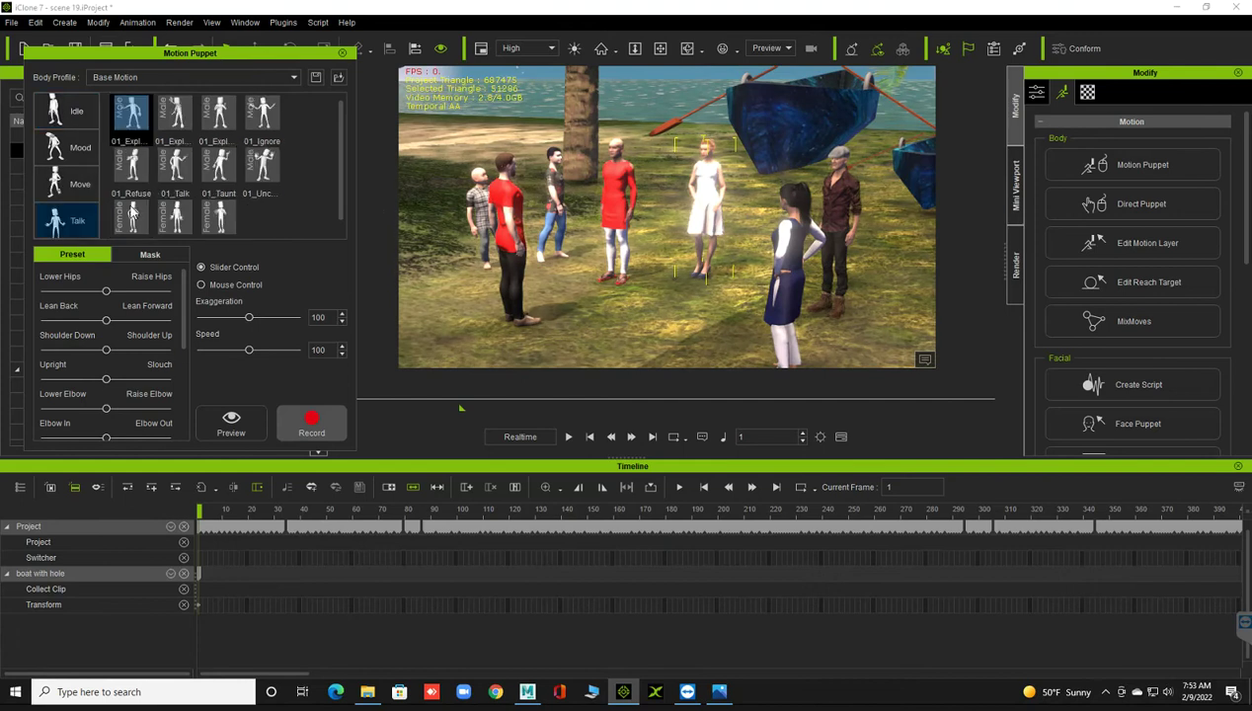
click(245, 422)
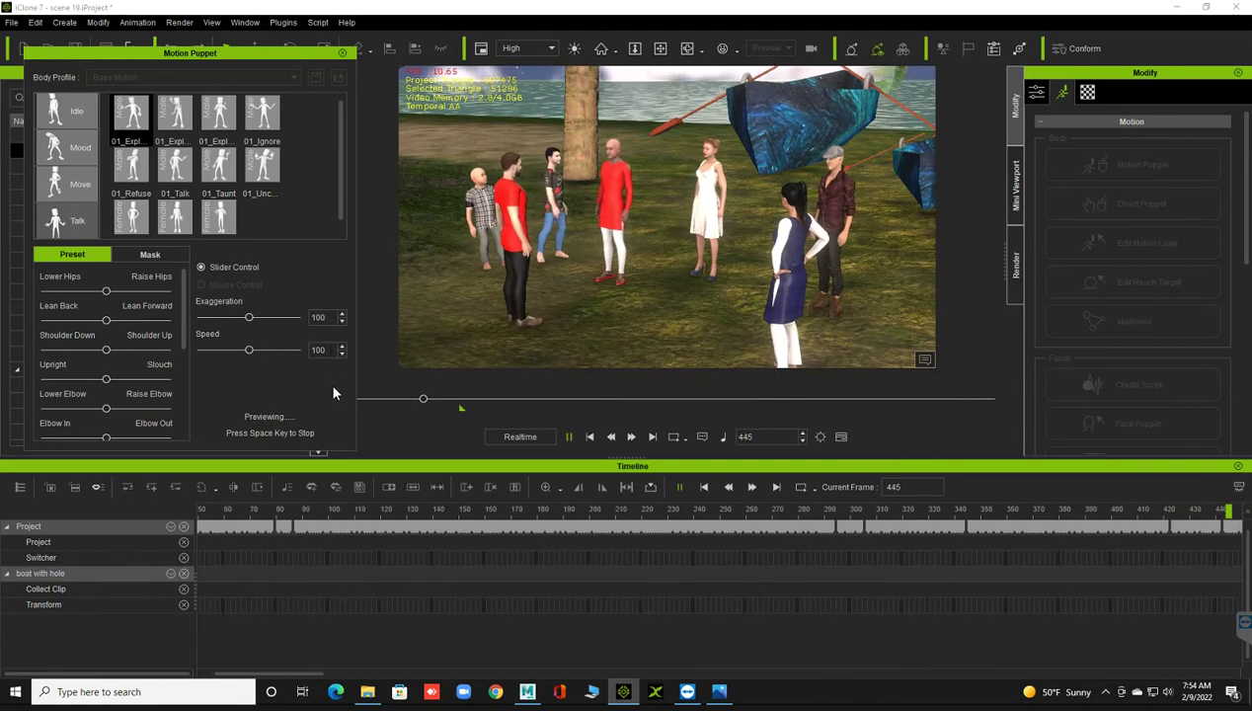
key(space)
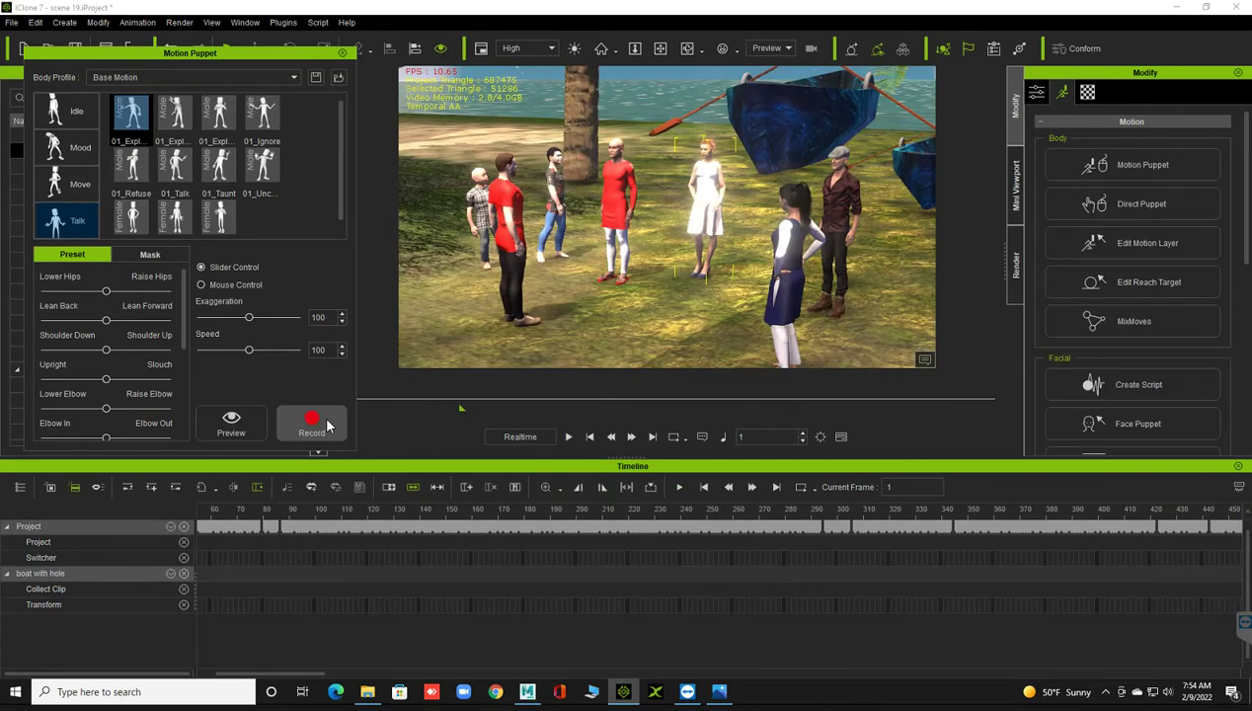
click(329, 424)
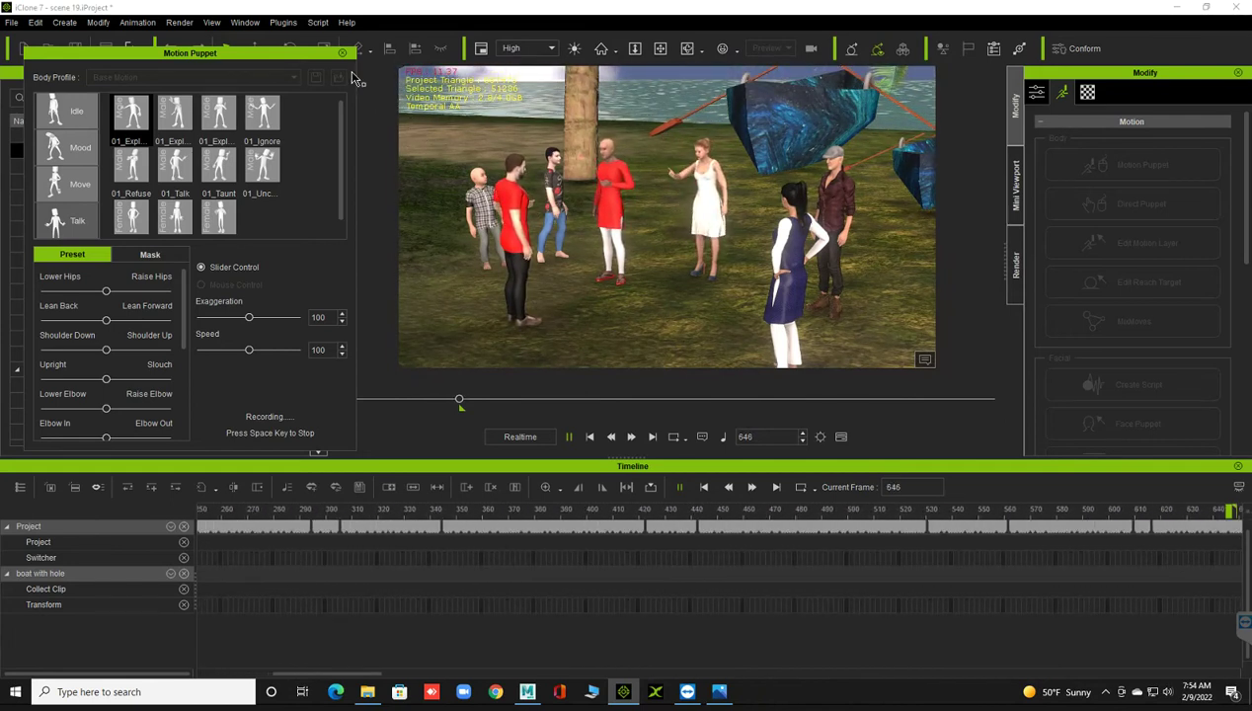
key(space)
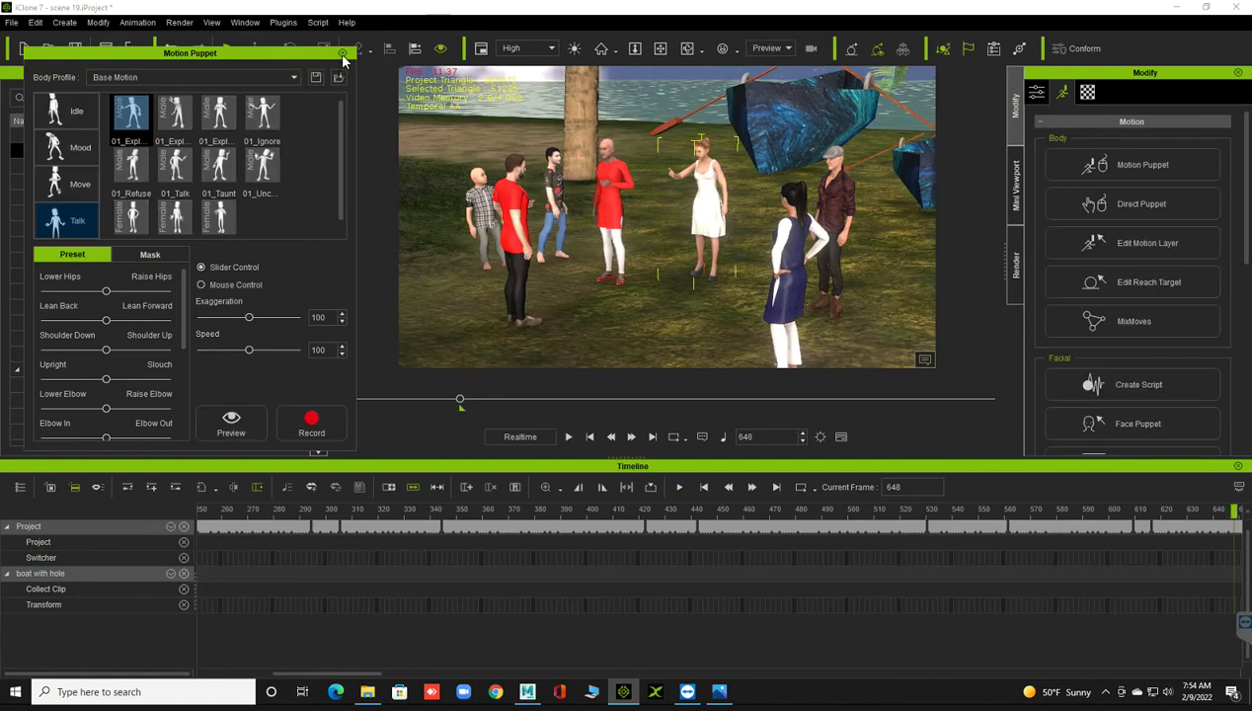
click(341, 52)
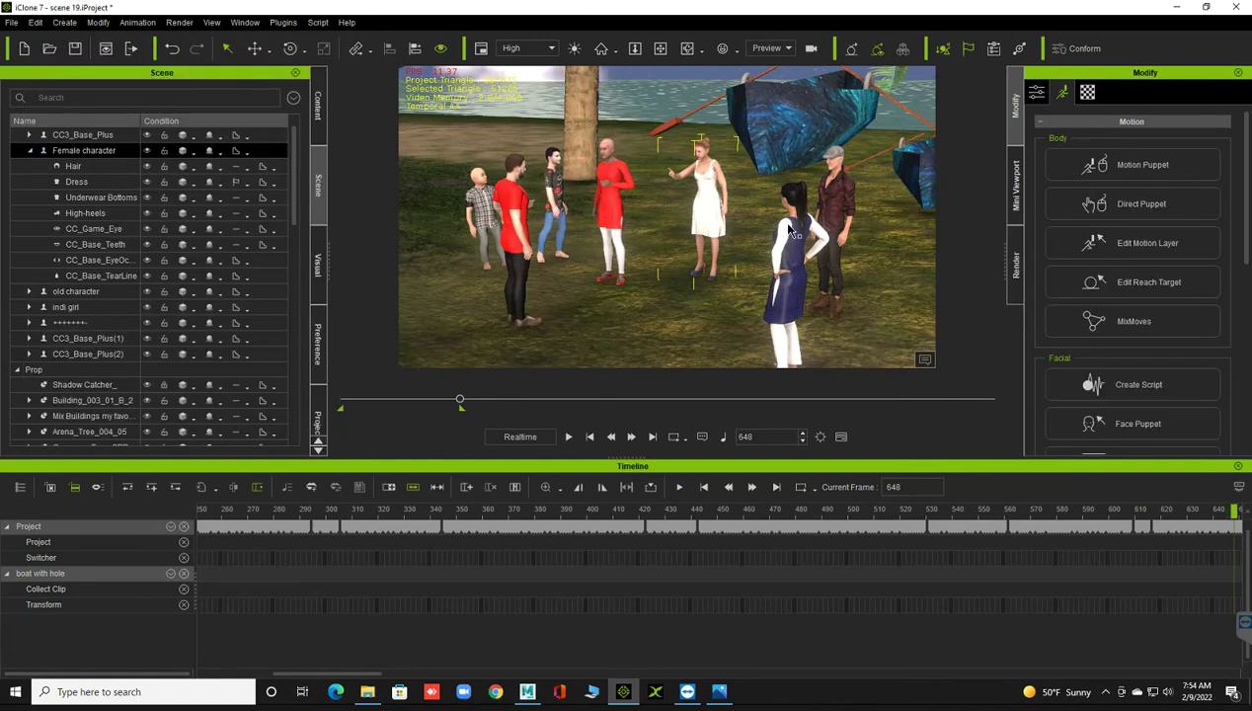
- Select the indi girl, open Motion Puppet at frame 1, and preview a female argue preset
click(977, 166)
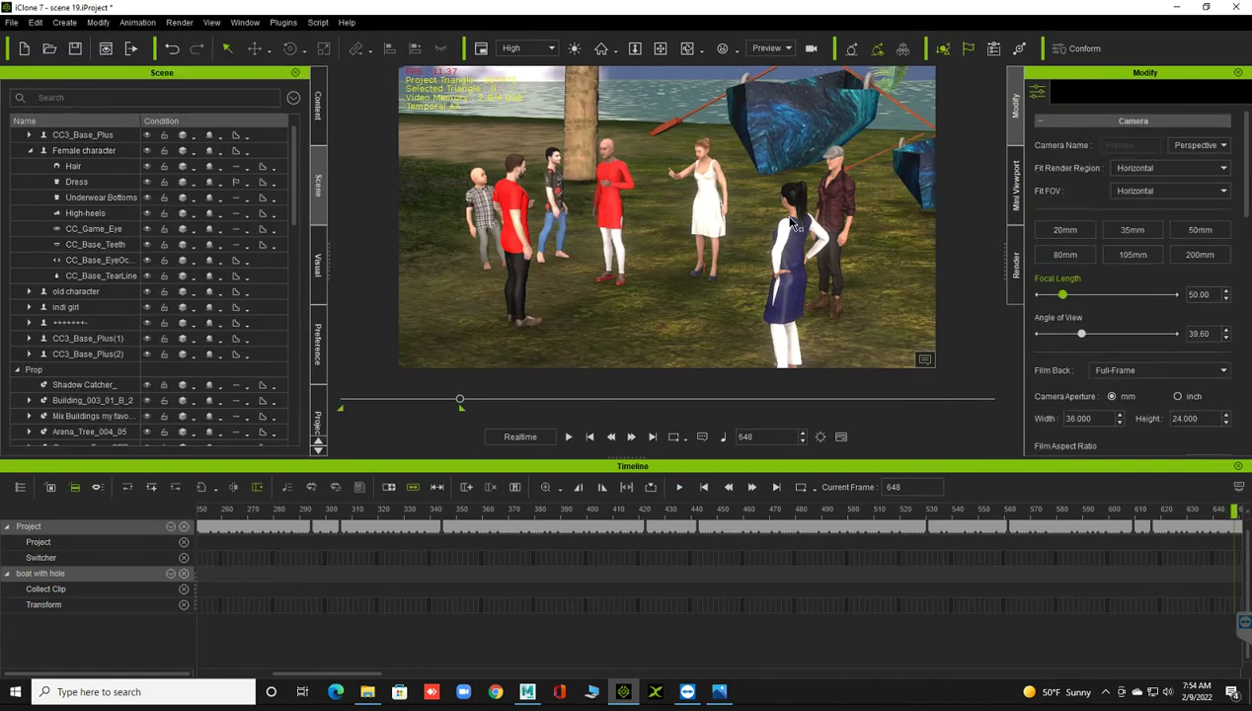
click(798, 246)
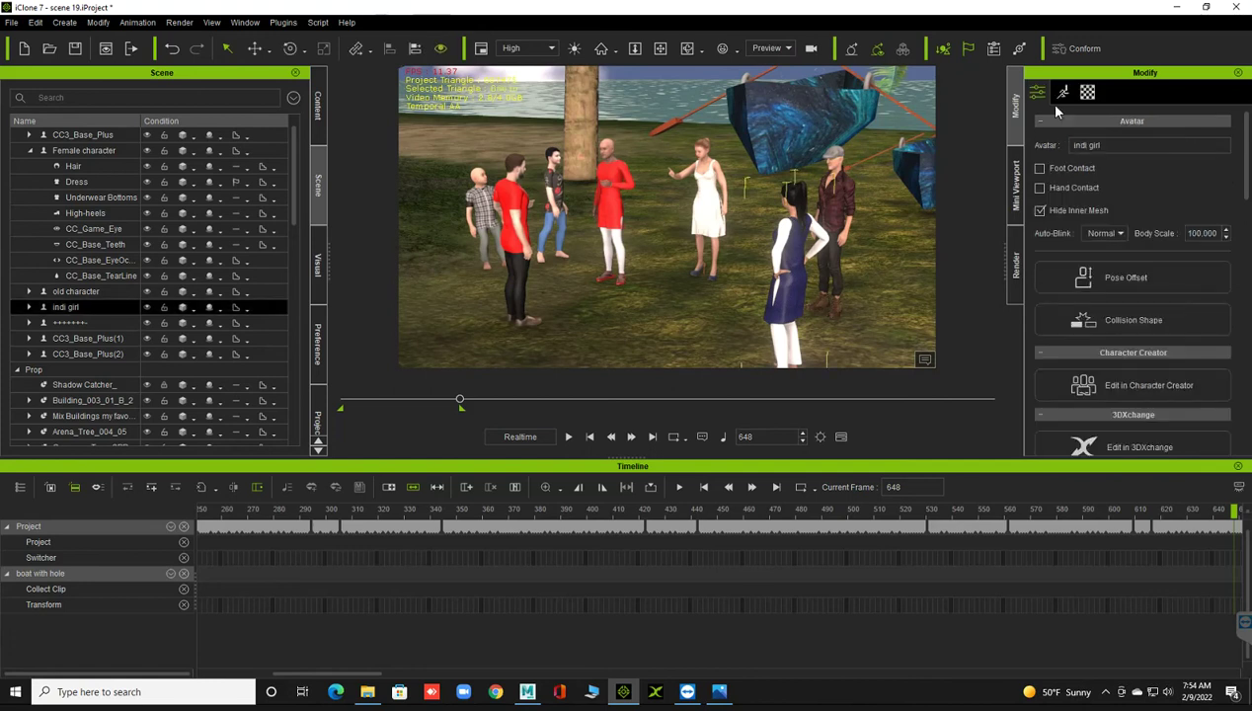
click(1099, 160)
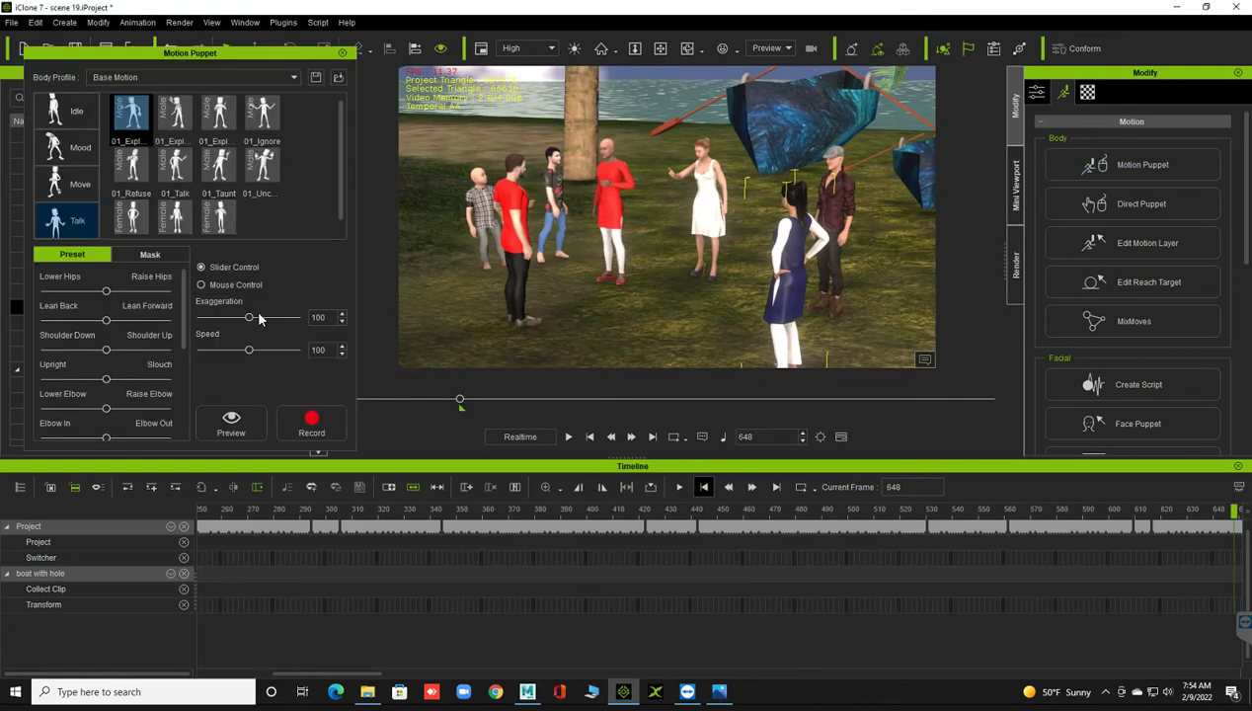
key(Home)
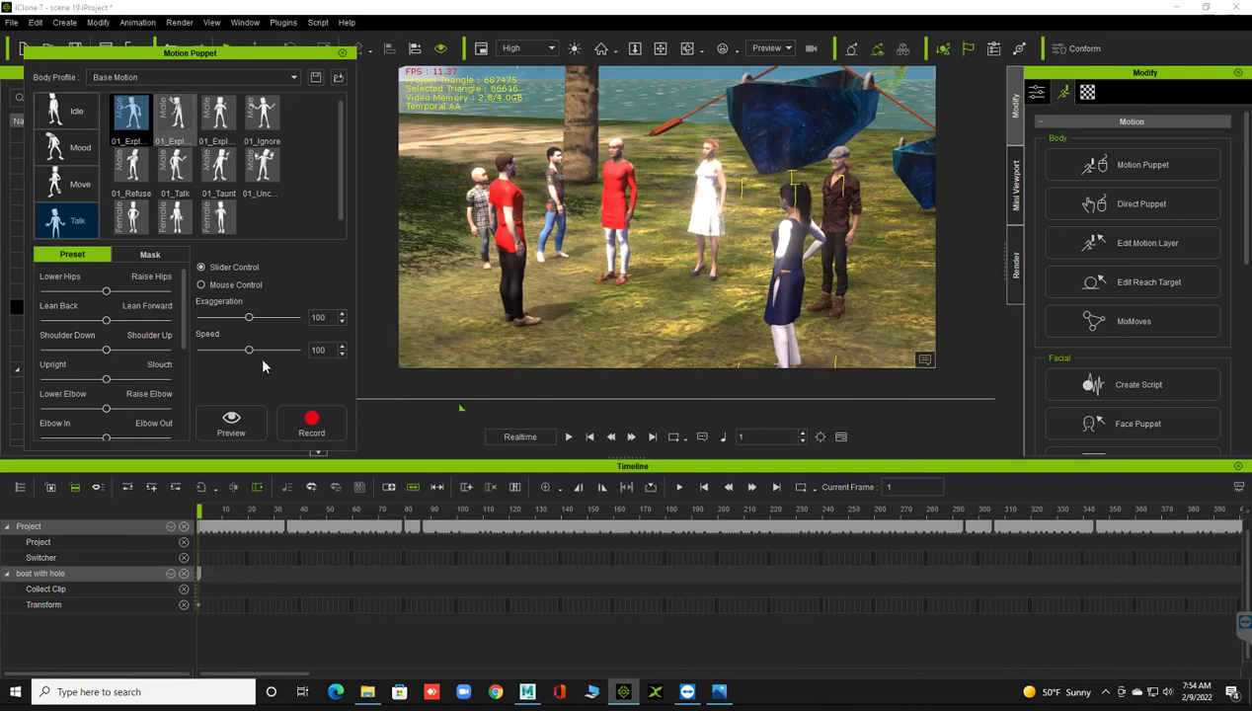
click(174, 116)
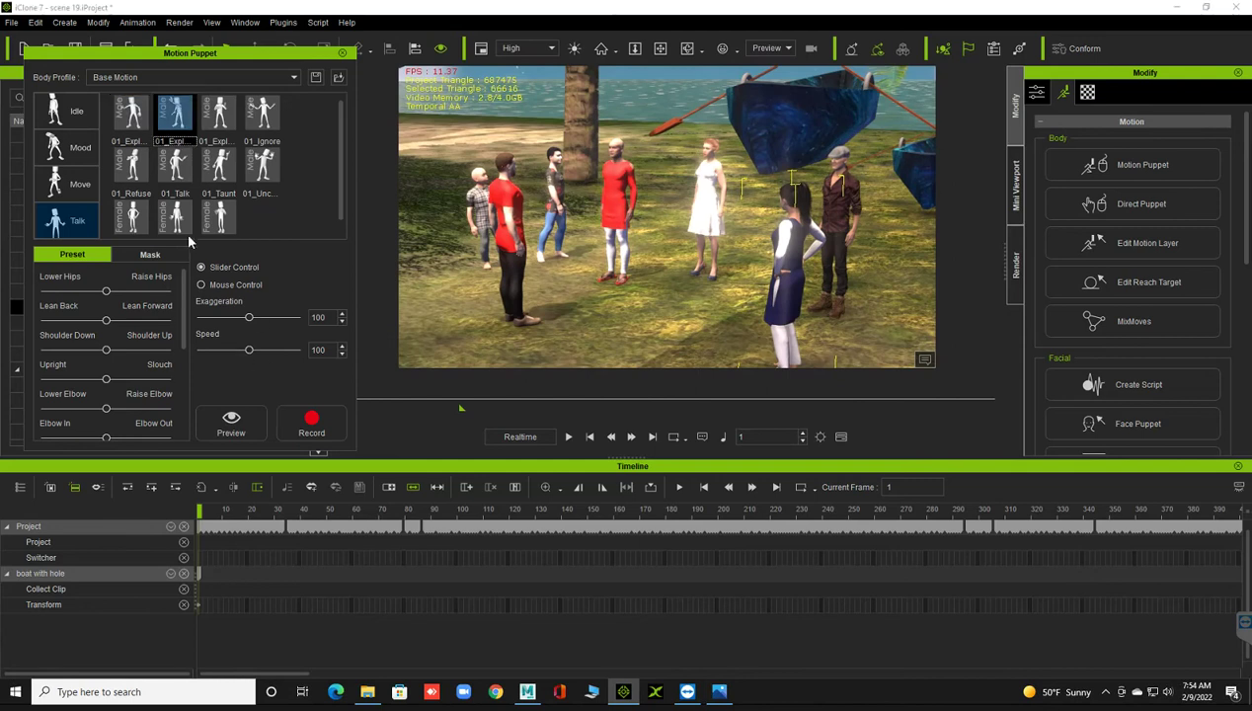
click(141, 217)
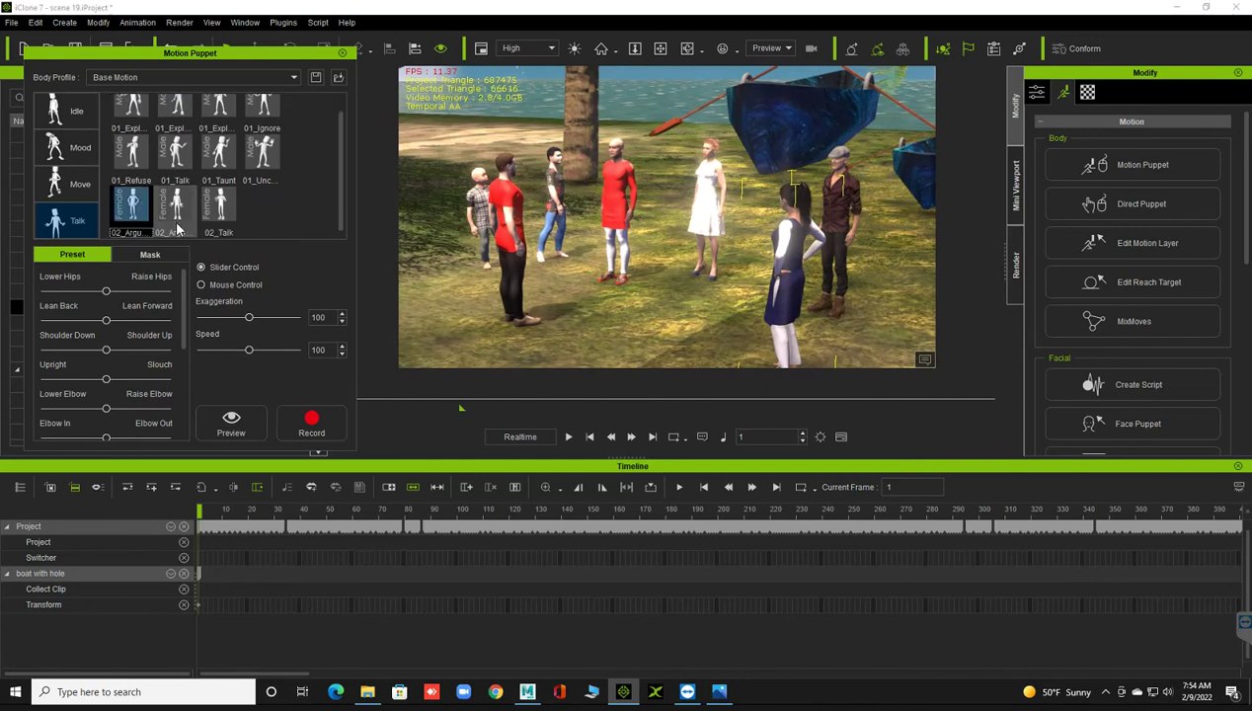
click(233, 422)
key(space)
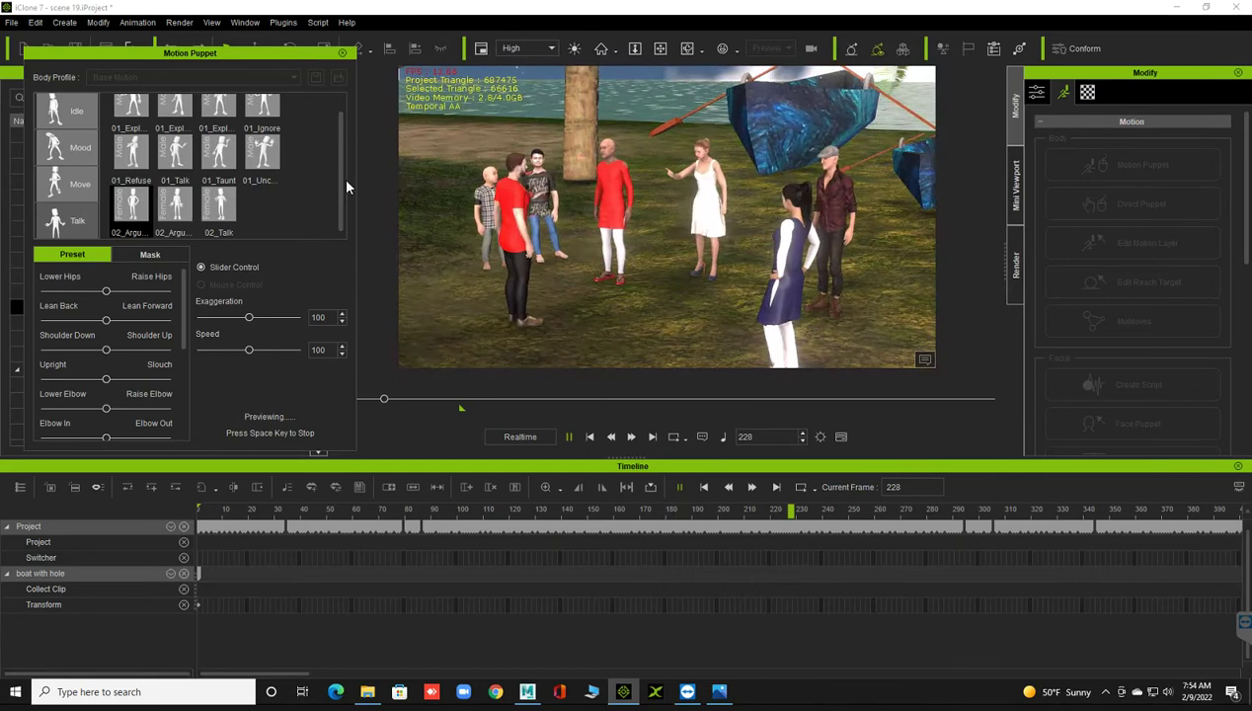
key(space)
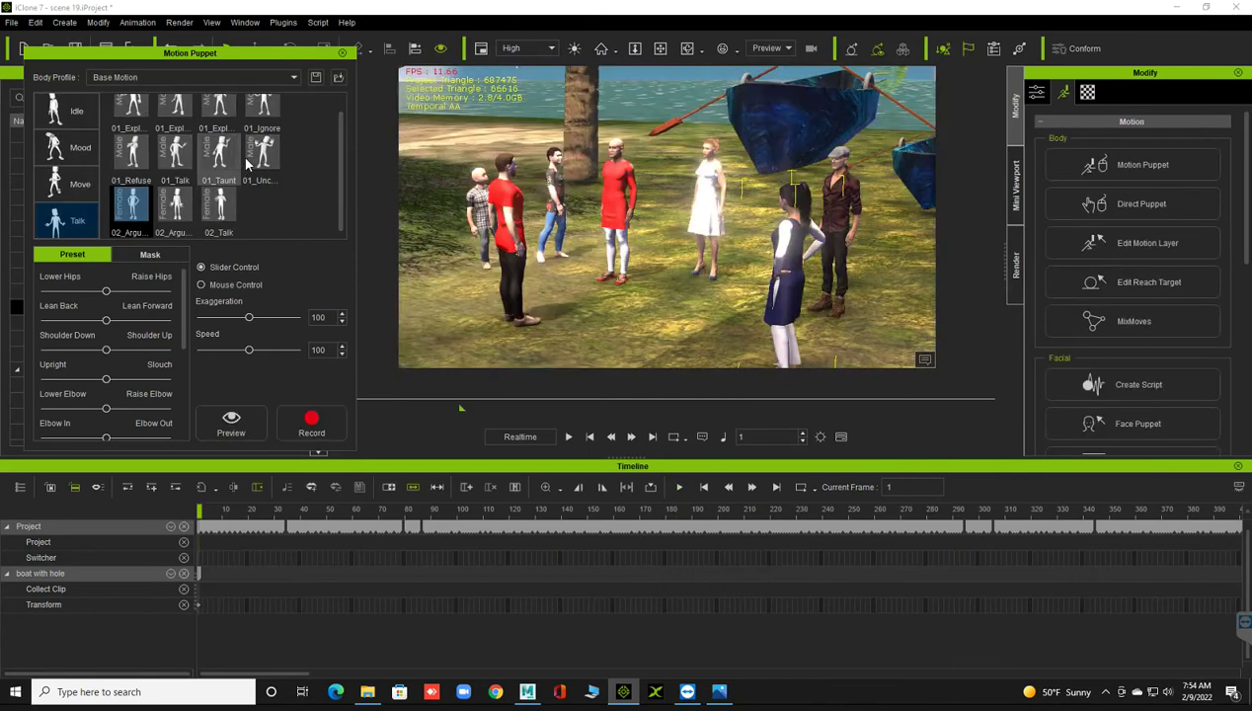
- Preview and record the 01_Talk preset on the indi girl through frame 648
click(185, 148)
click(228, 414)
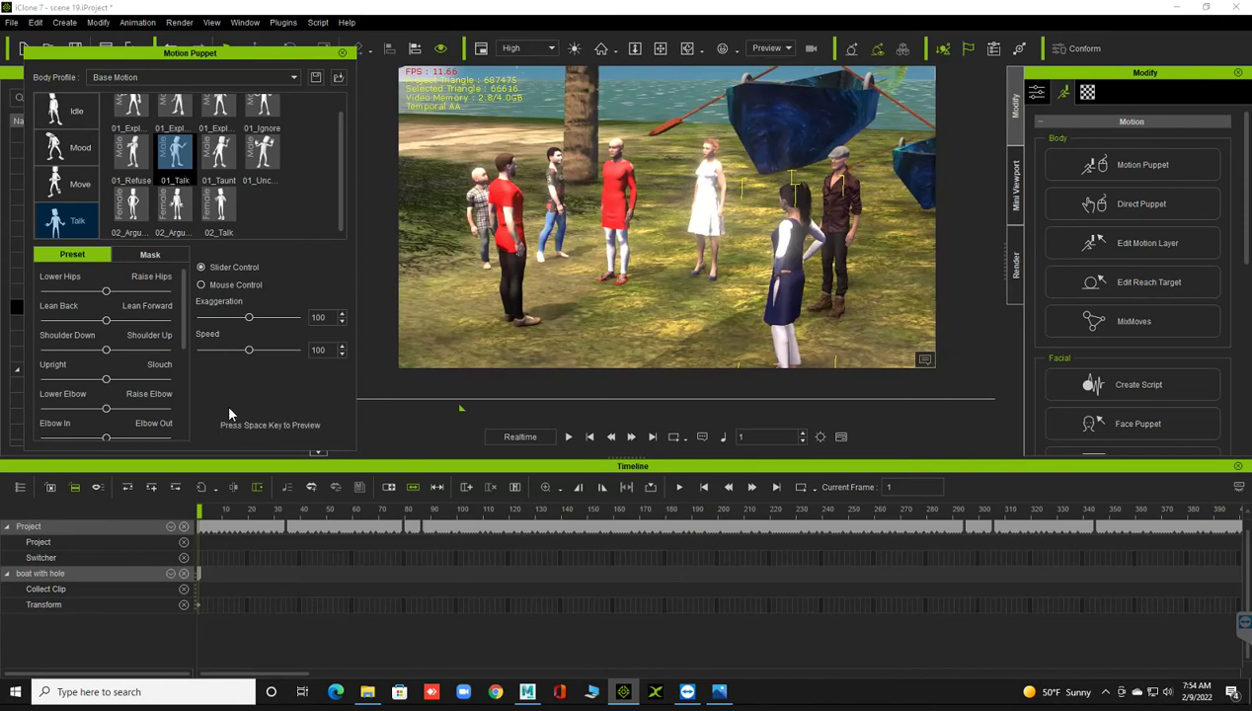
key(space)
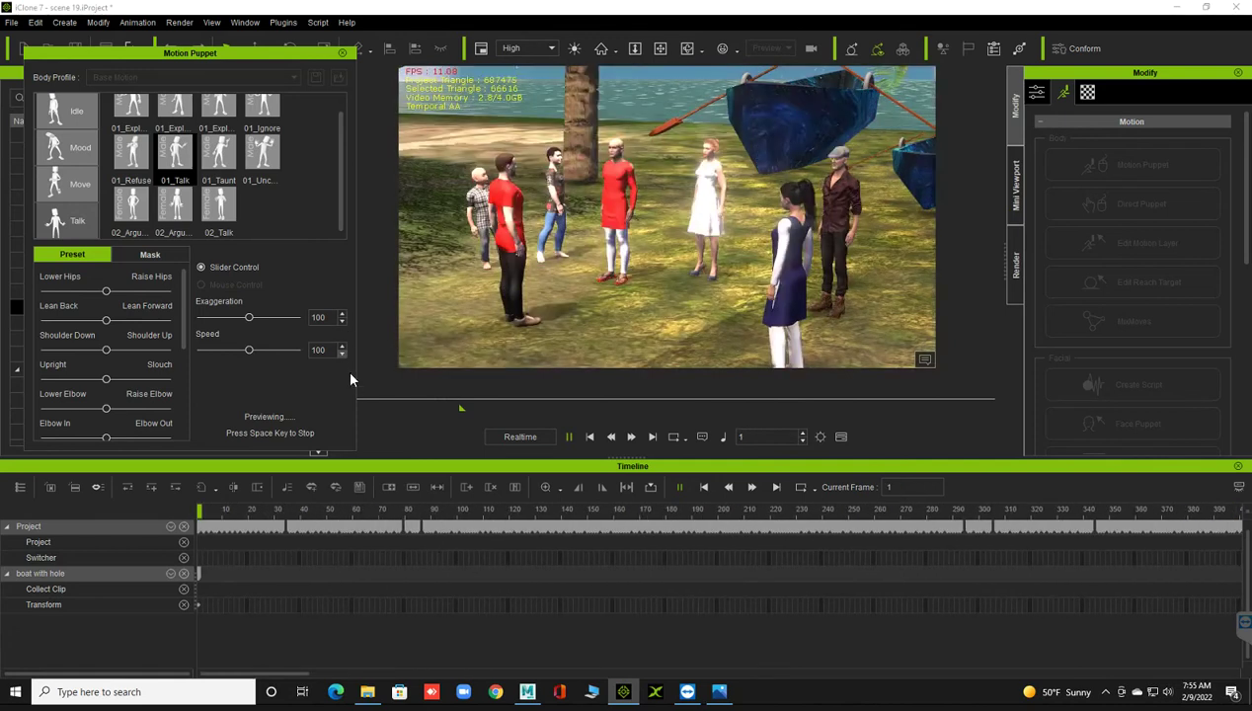
key(space)
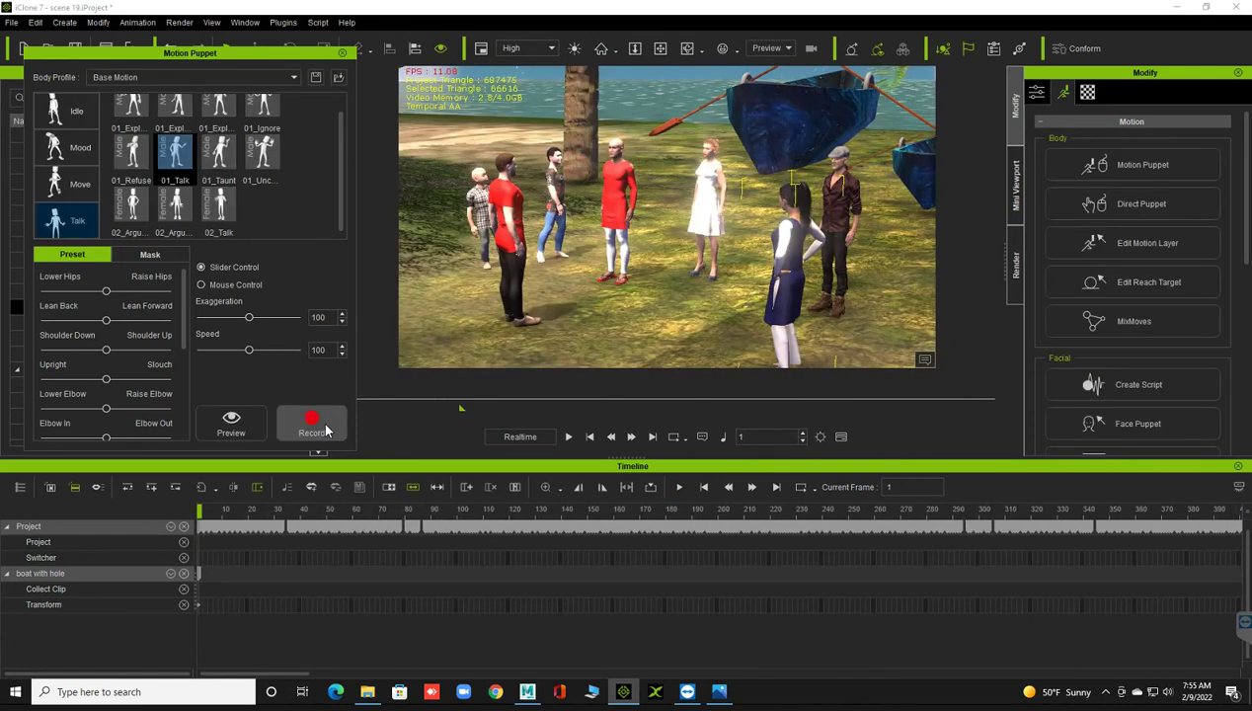
key(ctrl+space)
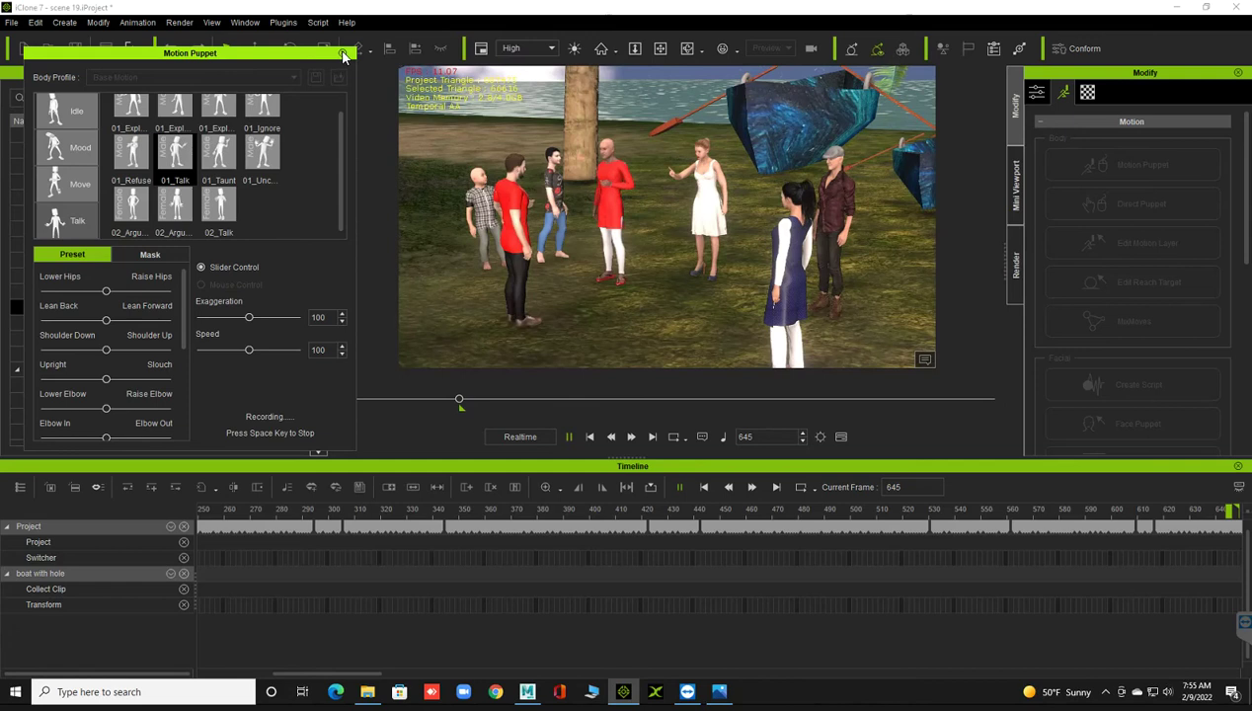
key(space)
click(343, 52)
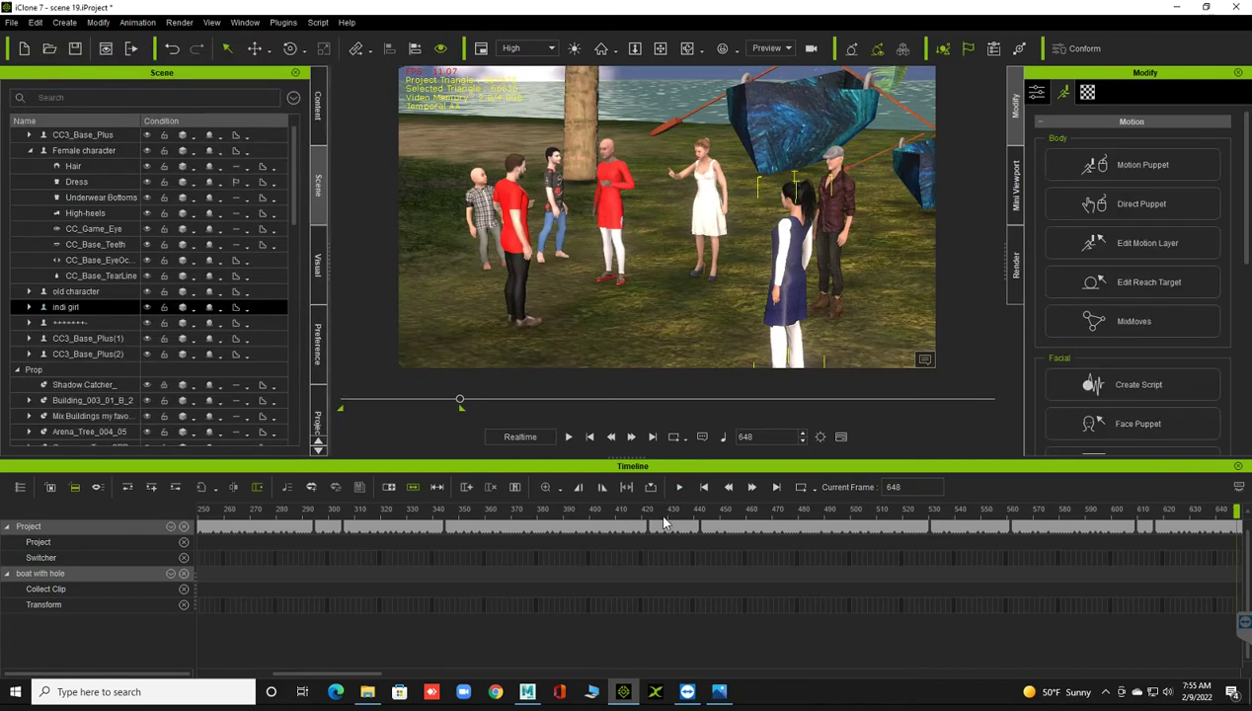
- Select the old man in the cap and preview the third Talk preset from frame 1
key(Home)
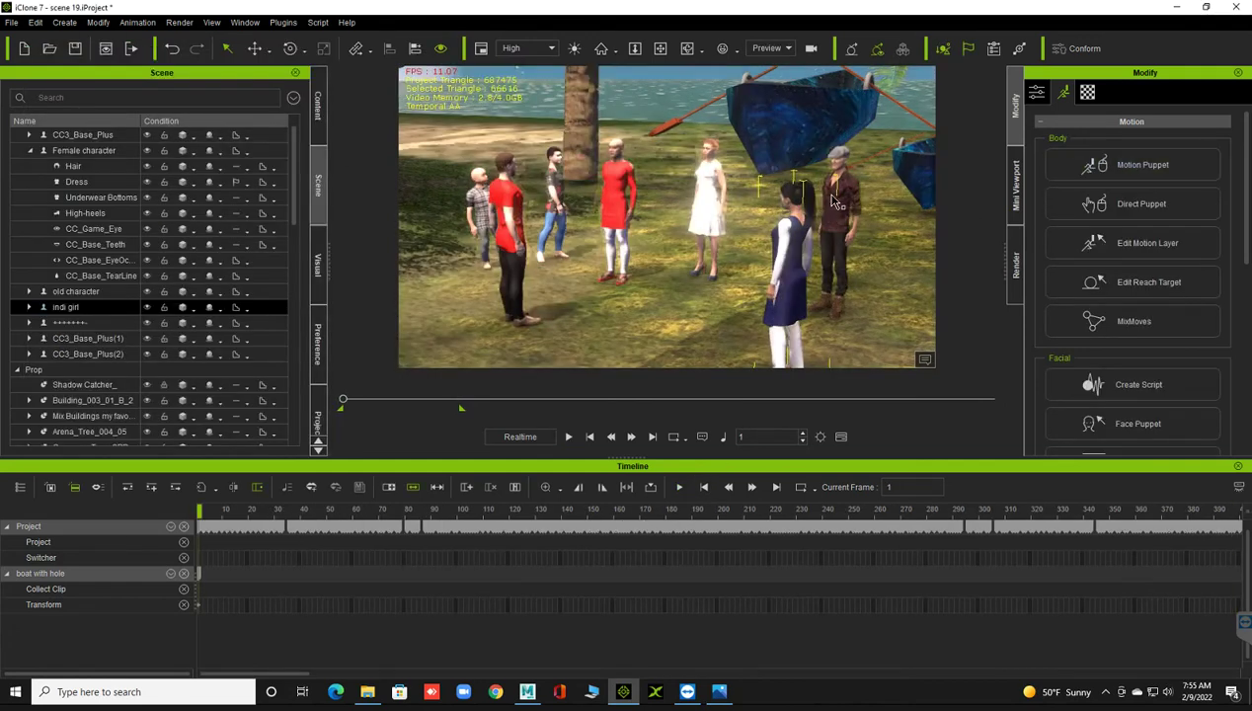
click(837, 200)
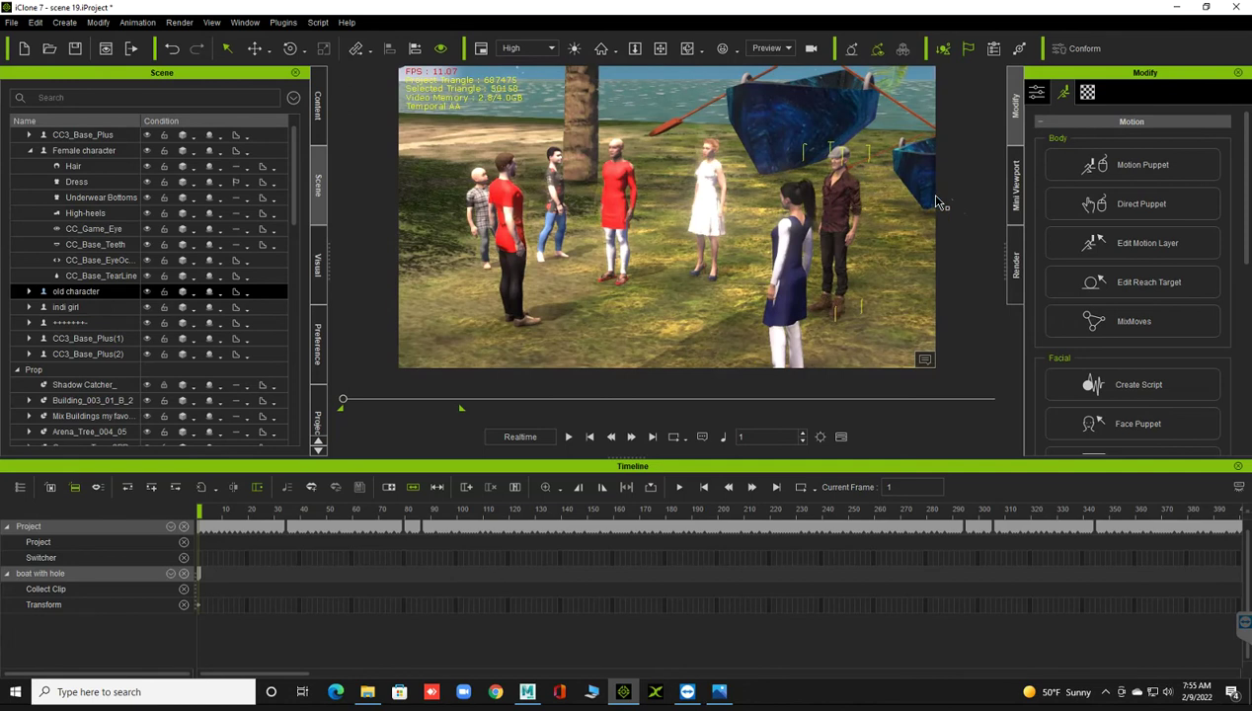
click(1063, 170)
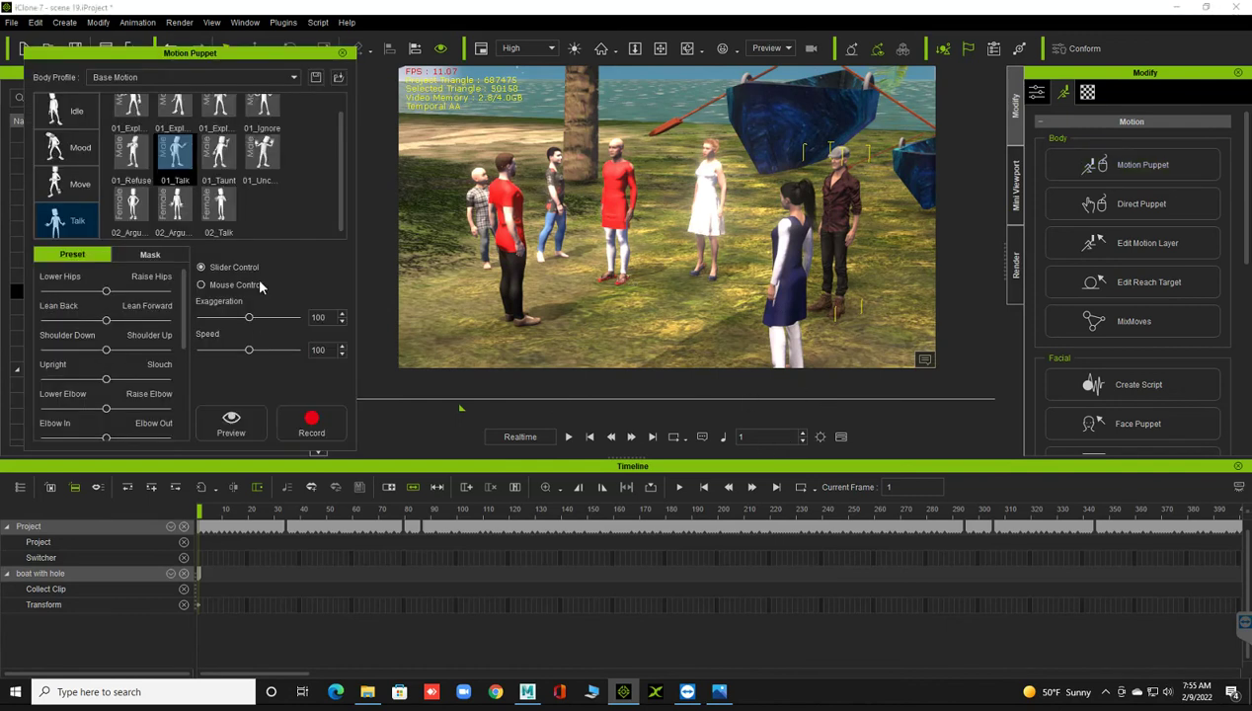
scroll(187, 127, up, 1)
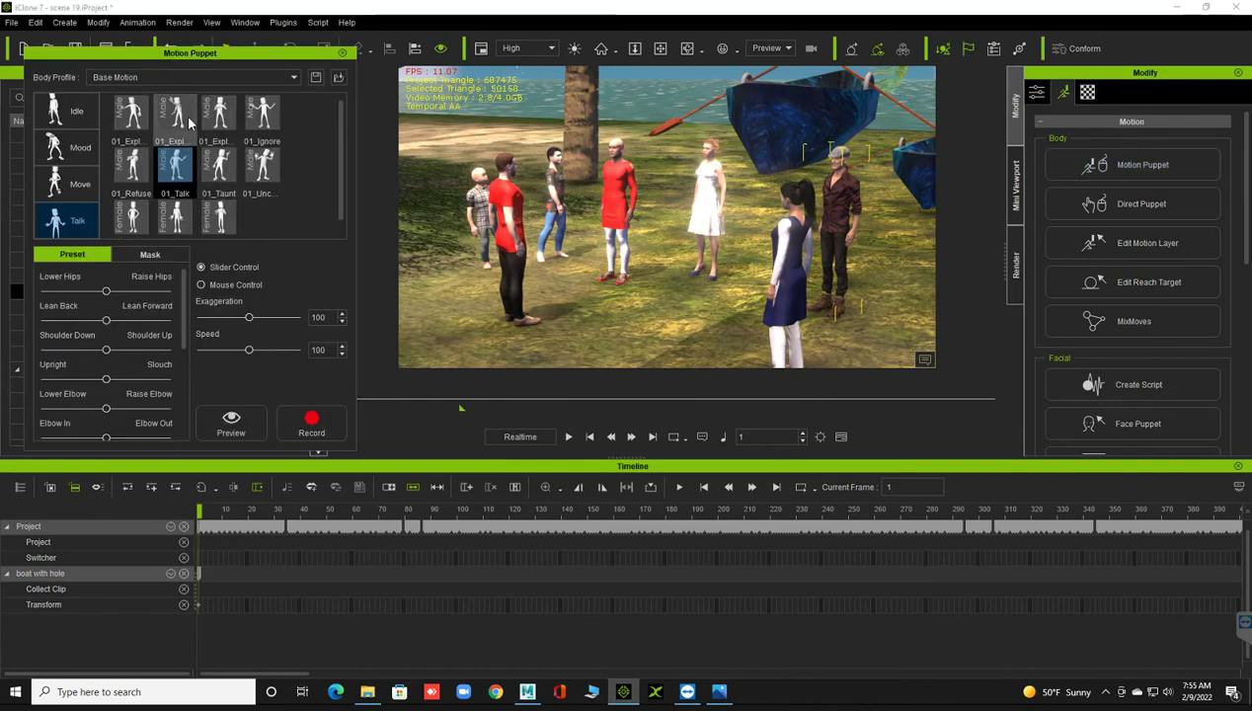
click(219, 114)
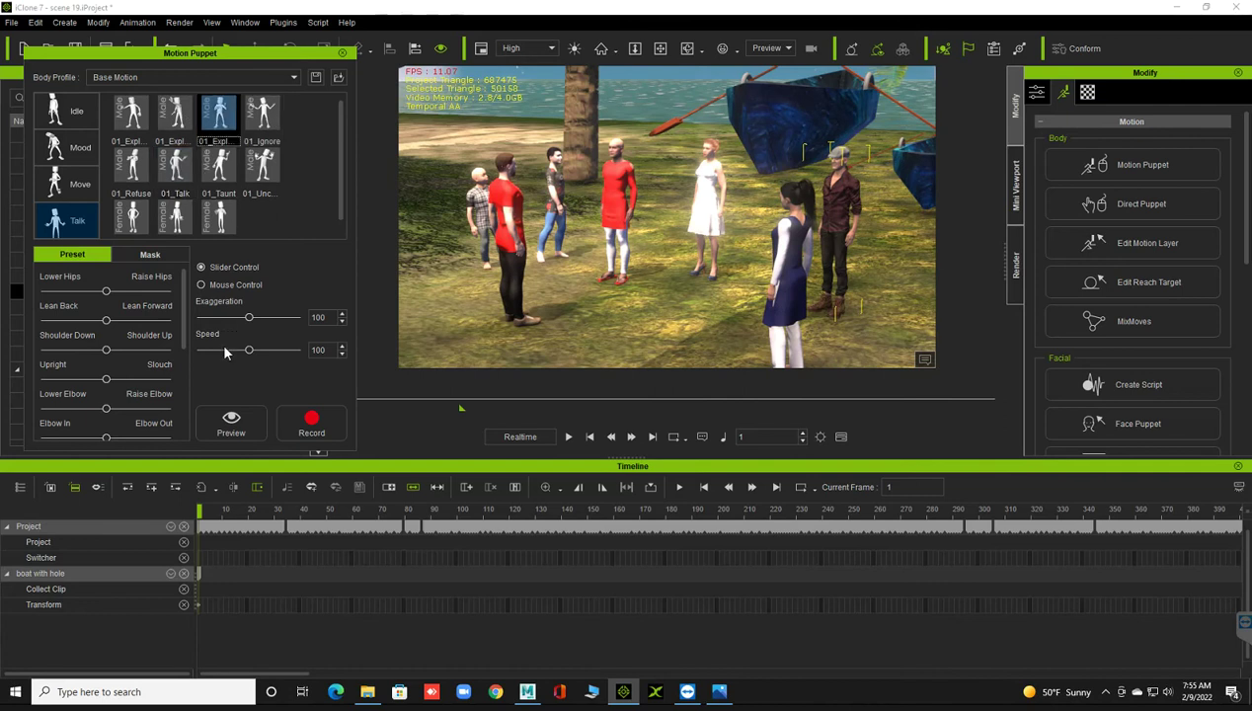
click(255, 435)
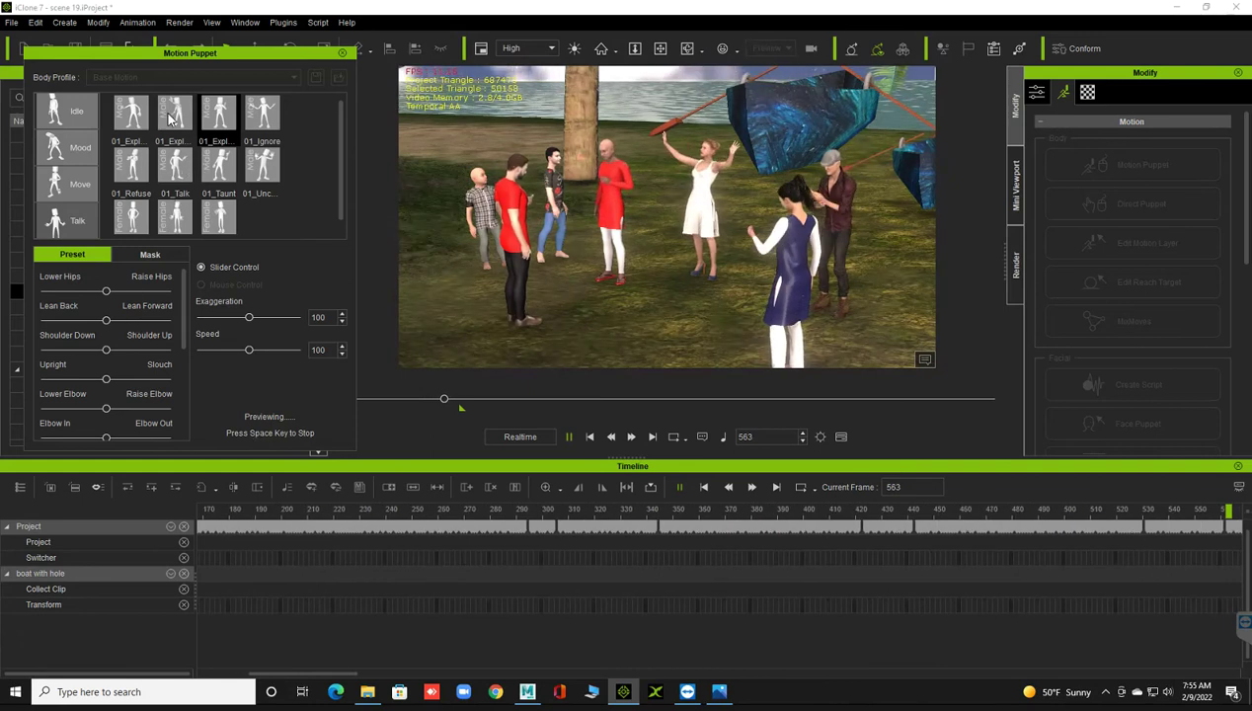
key(space)
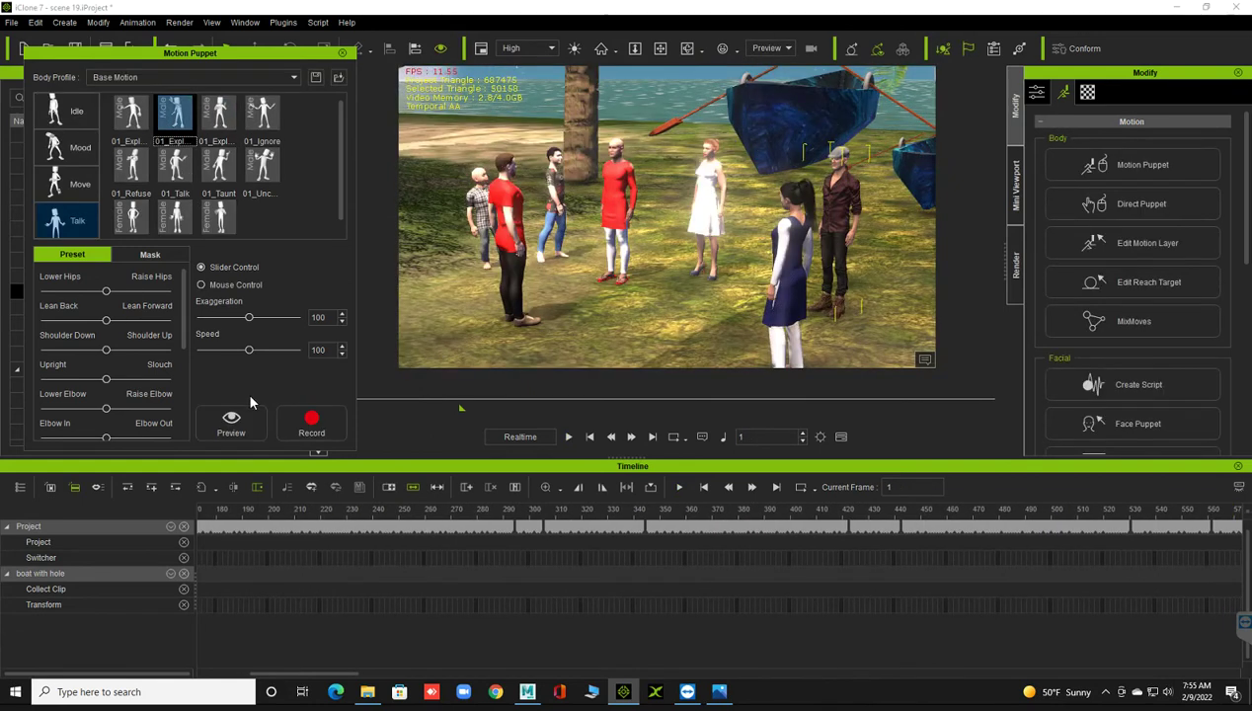
click(237, 420)
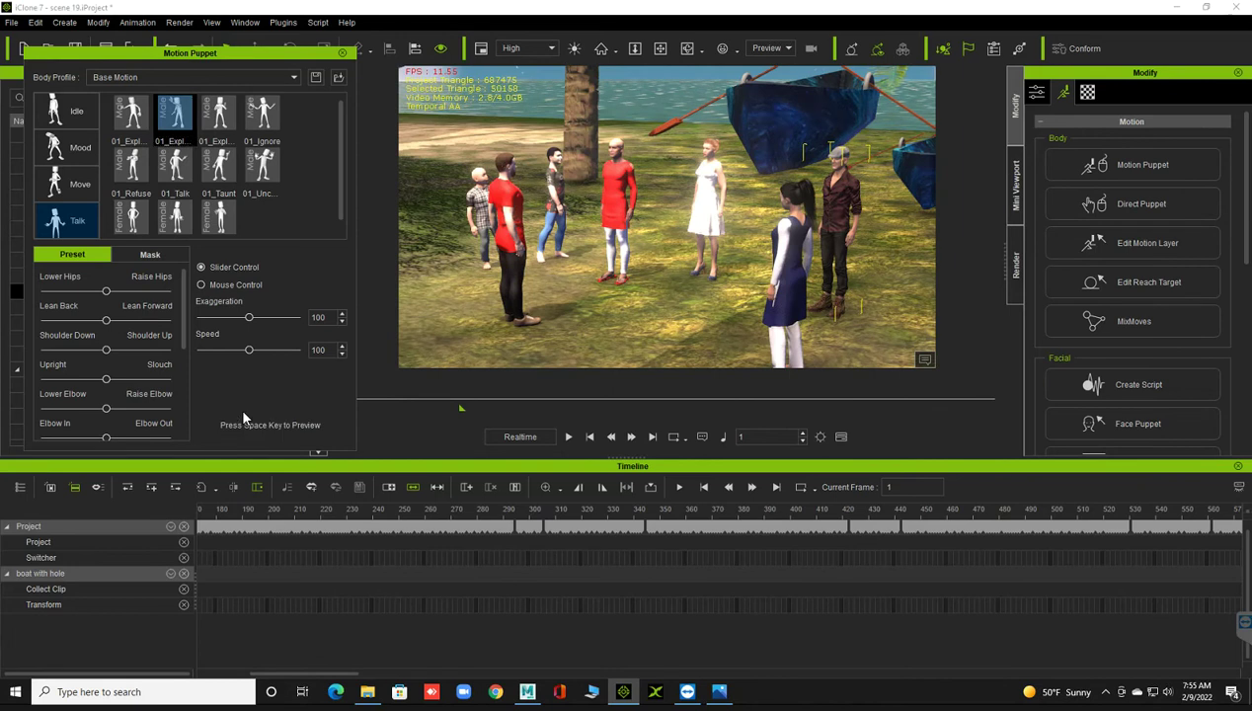
key(space)
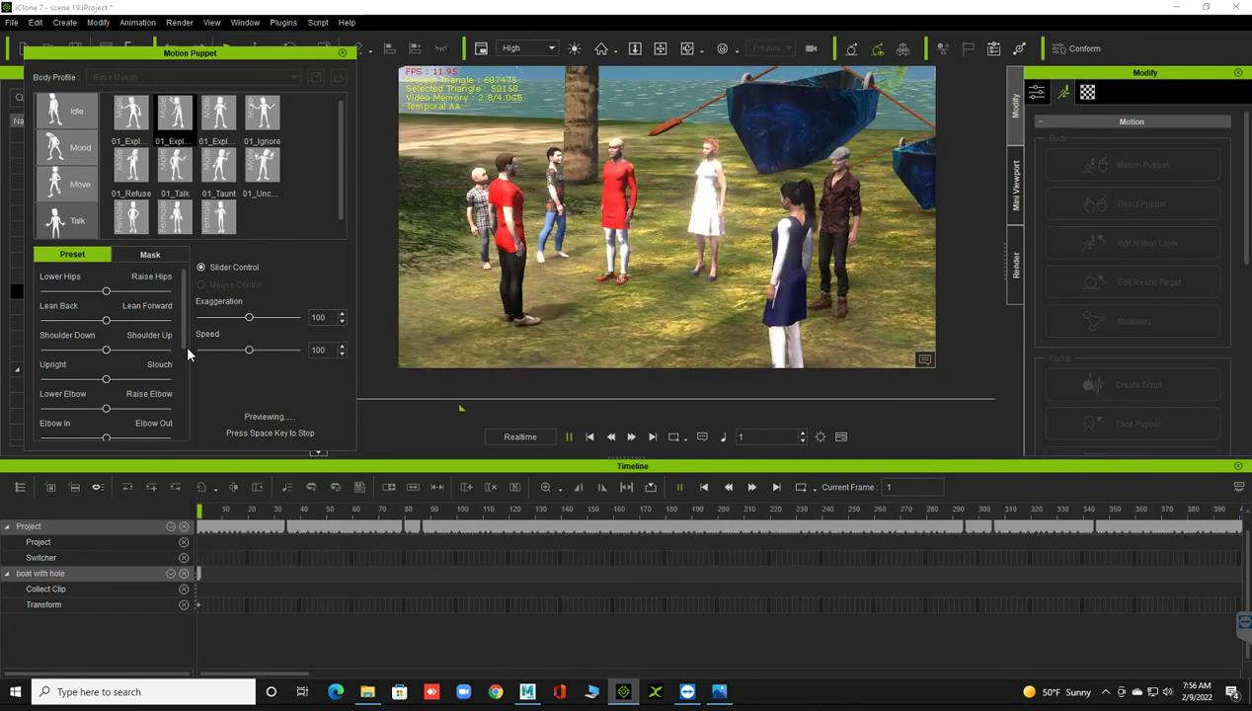
key(space)
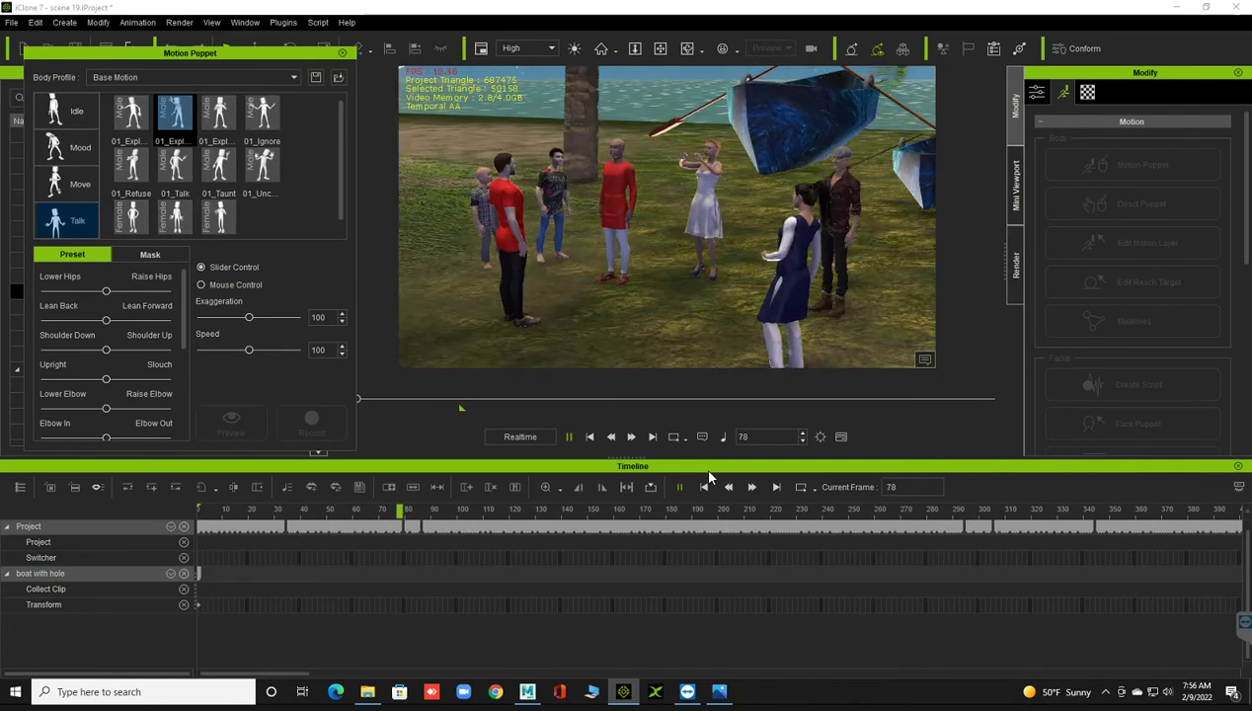
click(707, 491)
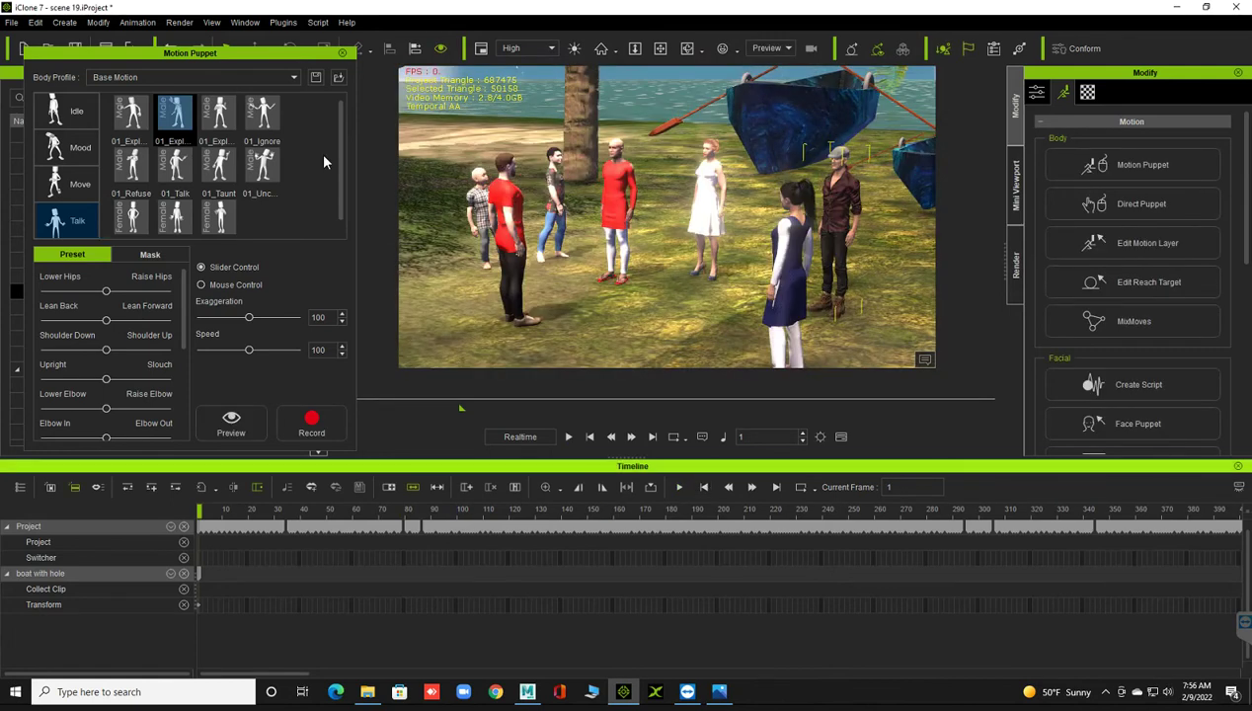
- Record the Talk puppet motion on the old man through frame 648
click(311, 421)
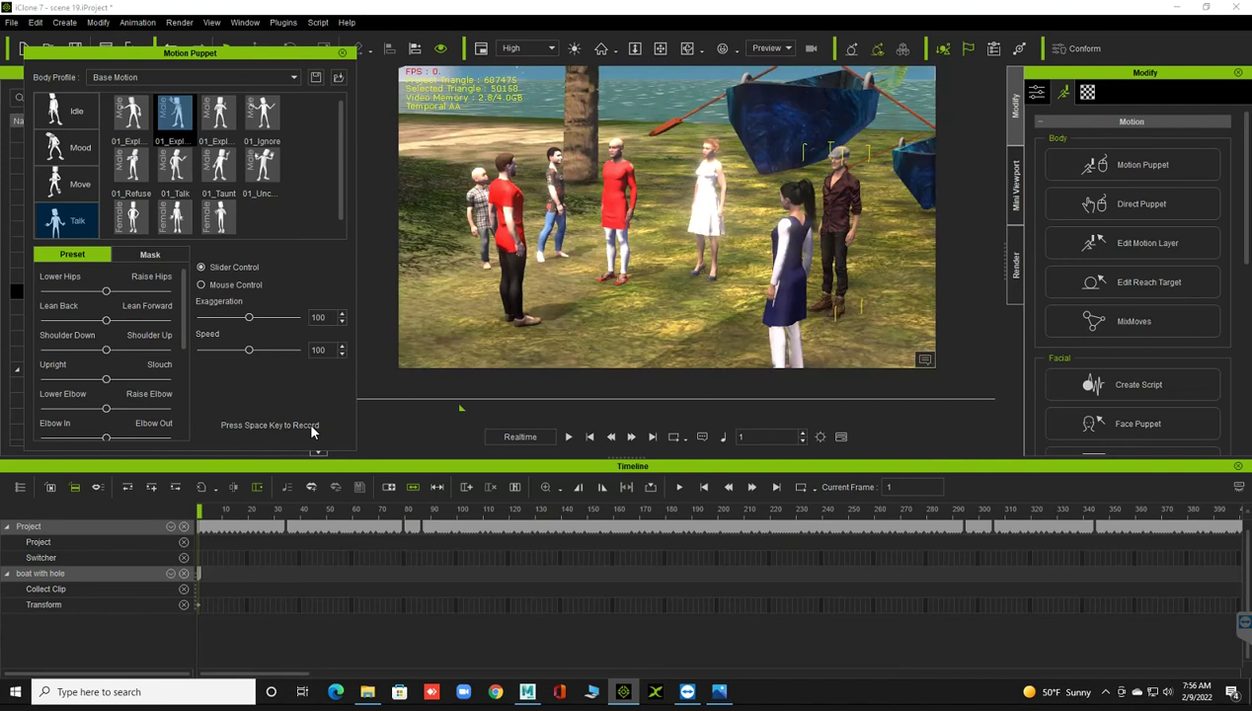
key(space)
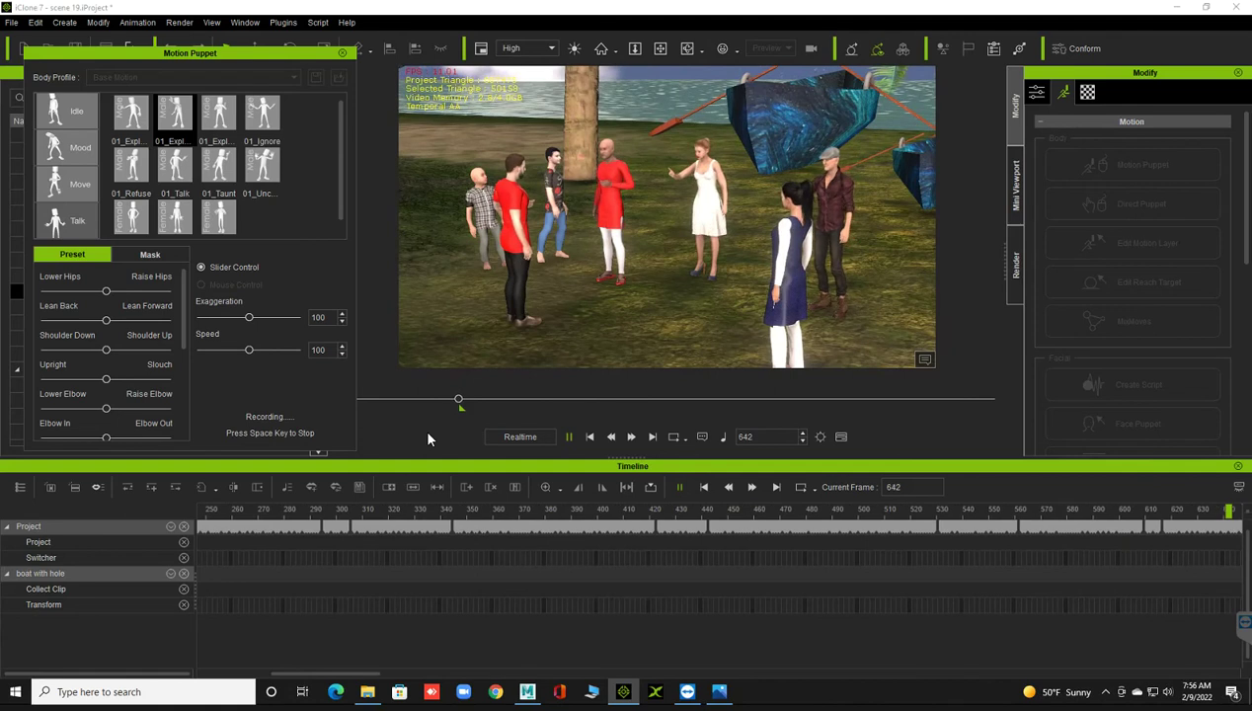
key(space)
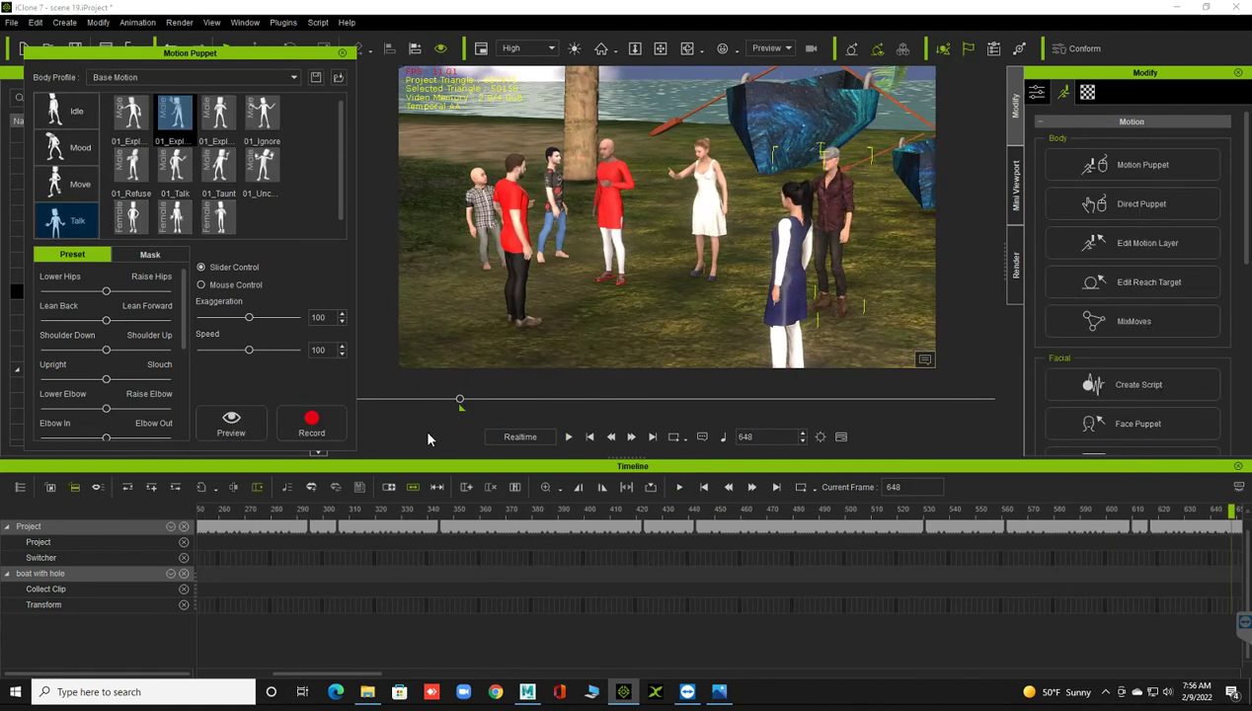
click(343, 53)
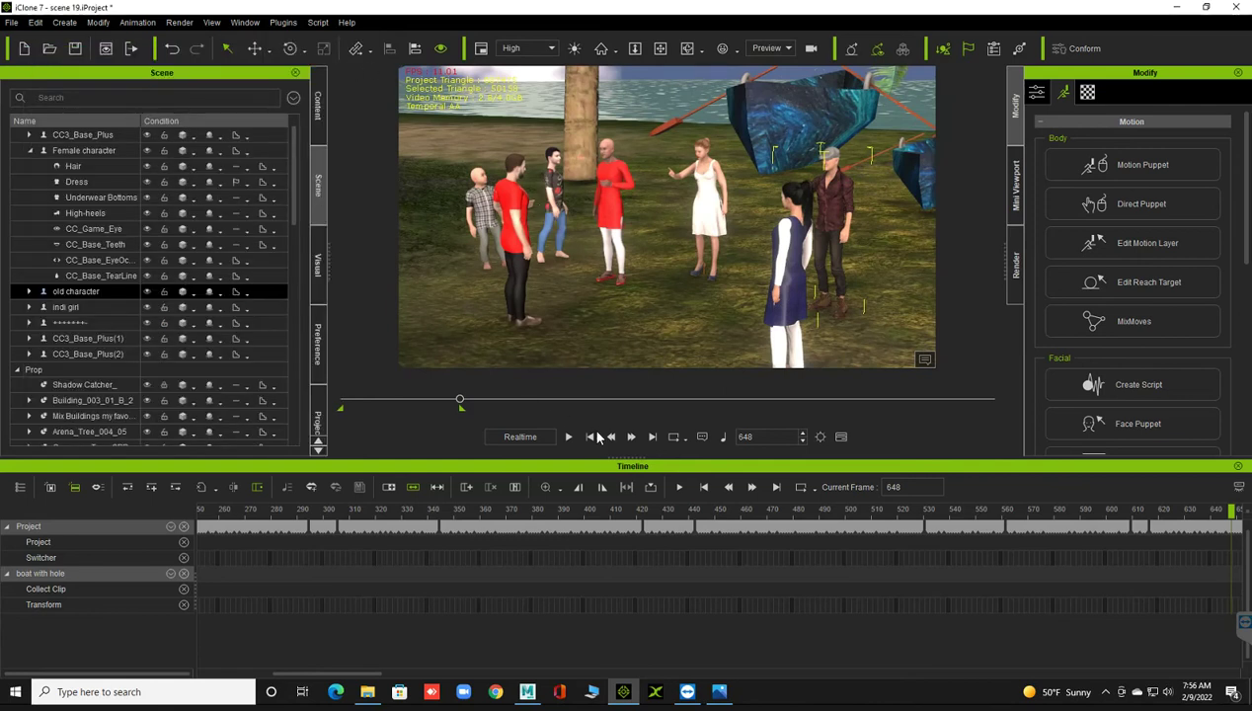
- From frame 1, select the girl in blue and orbit, zoom and pan closer to the group
click(704, 487)
click(65, 21)
click(65, 23)
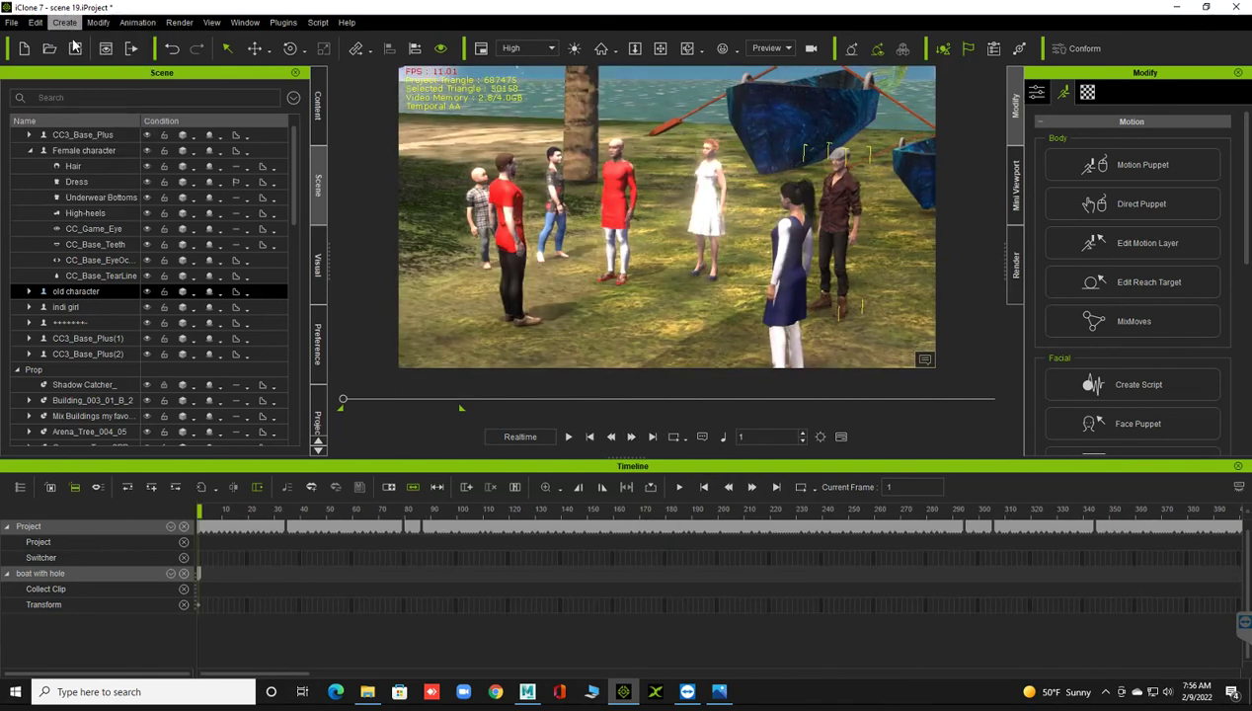
click(64, 22)
click(319, 233)
click(789, 261)
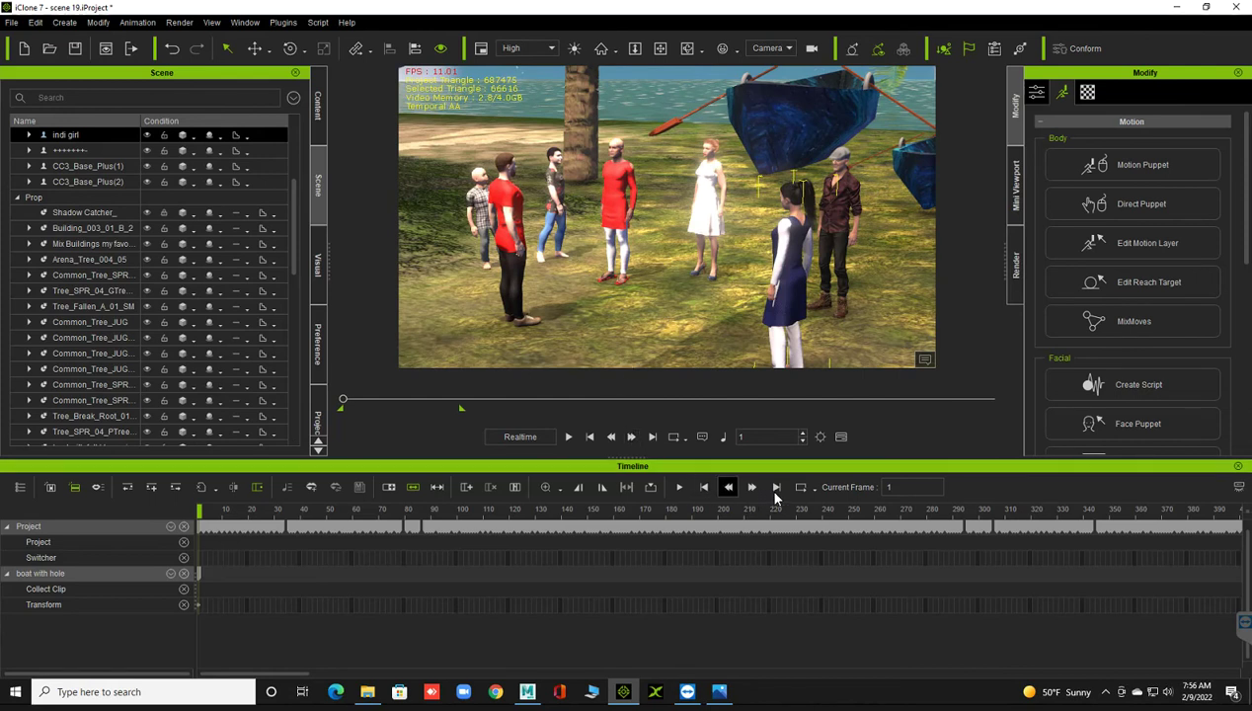
mouse_move(613, 240)
right_down()
mouse_move(558, 231)
mouse_move(550, 161)
right_up()
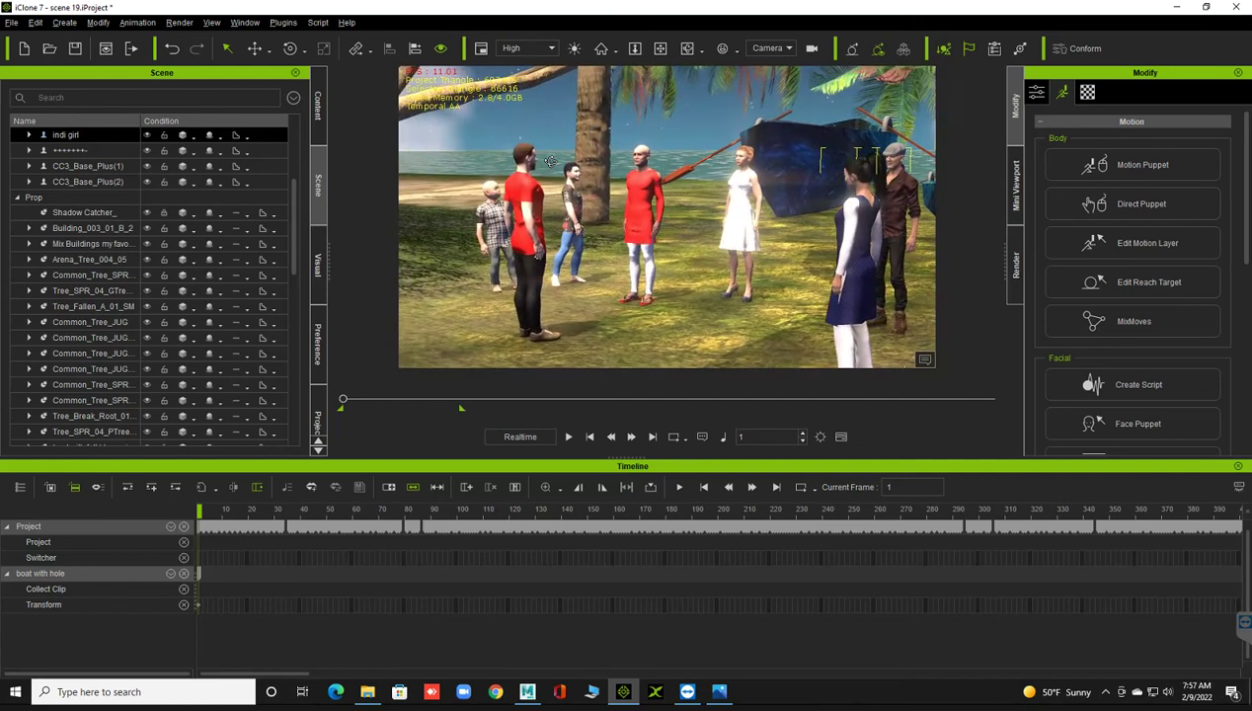
scroll(549, 158, up, 2)
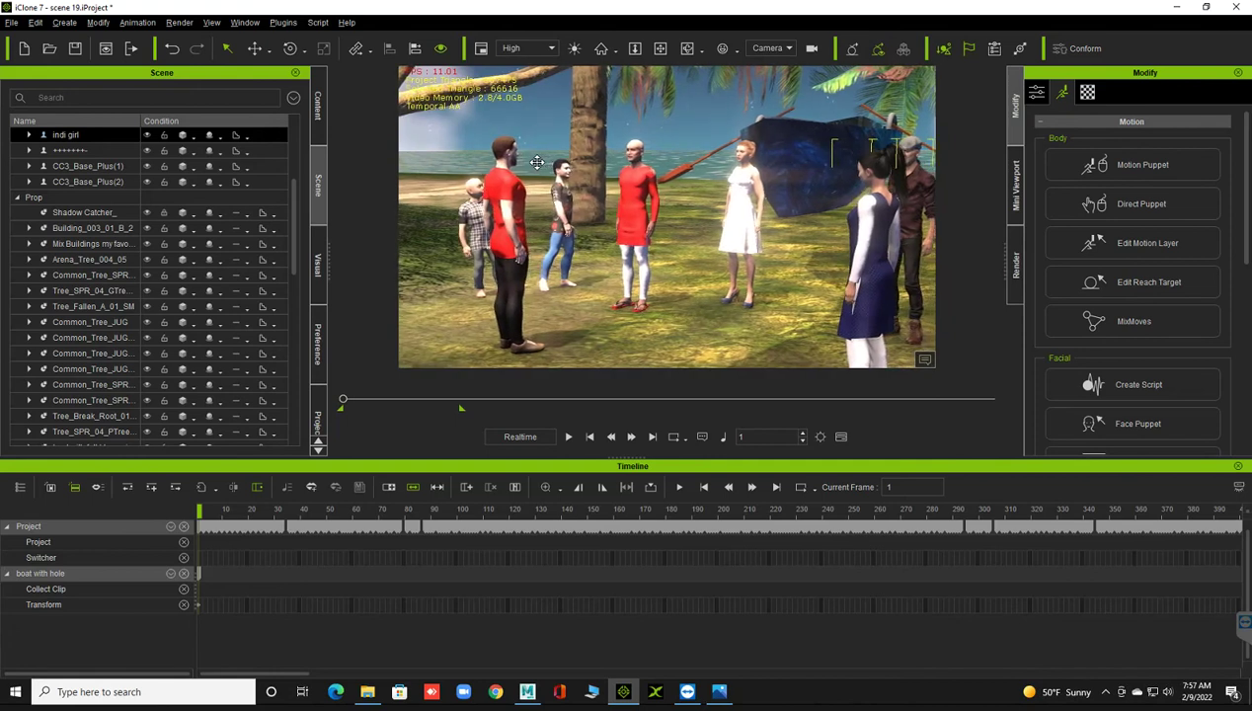
middle_drag(553, 170, 518, 164)
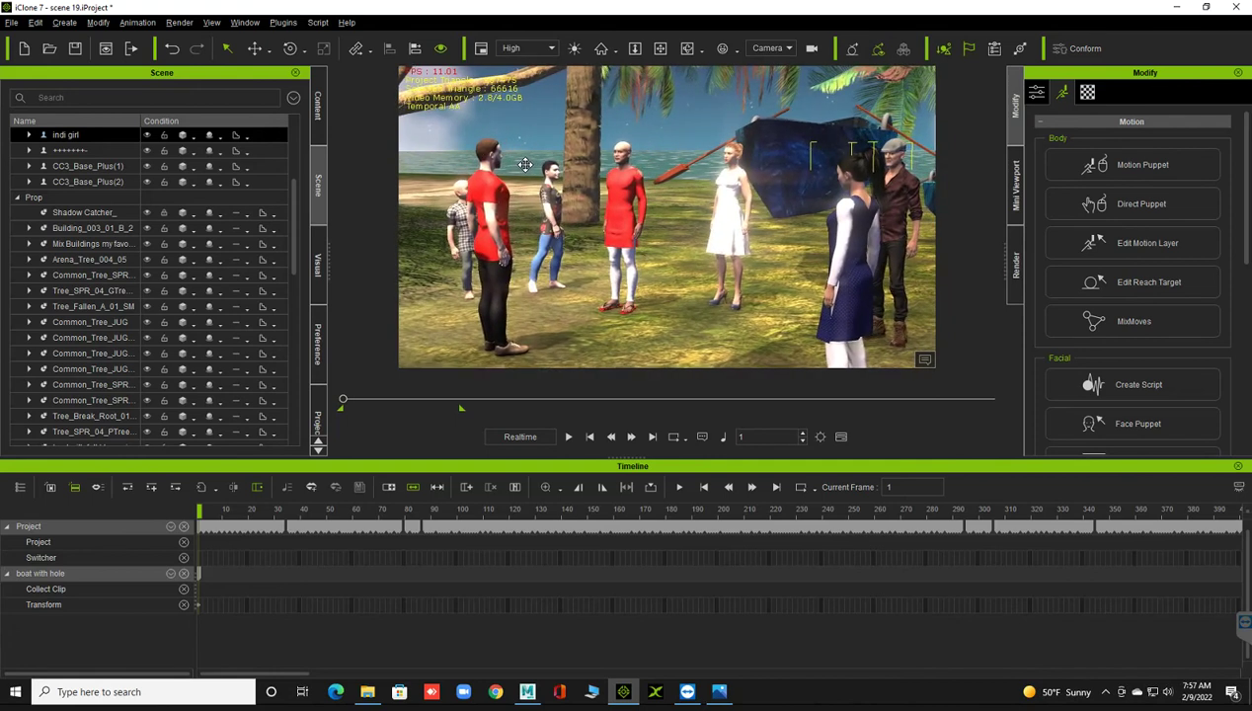
- Fine-tune the framing of the group and boat at frame 648, return to frame 1, and save
click(775, 488)
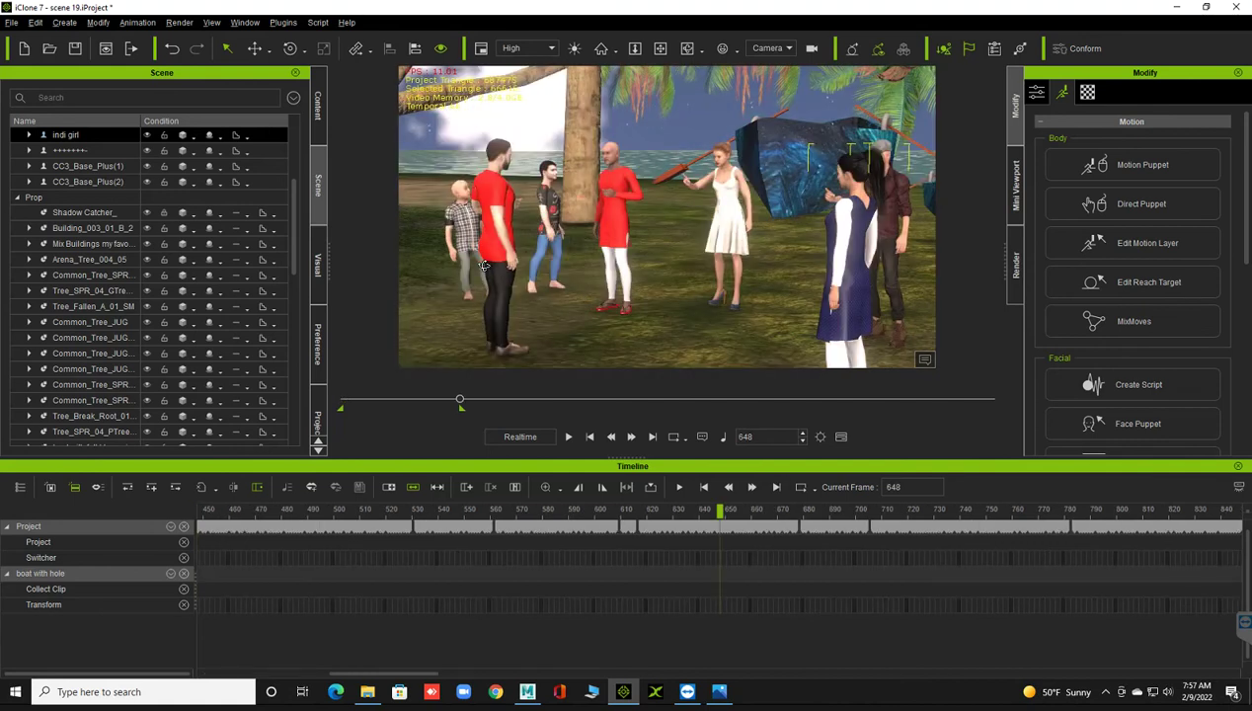
middle_drag(484, 265, 500, 265)
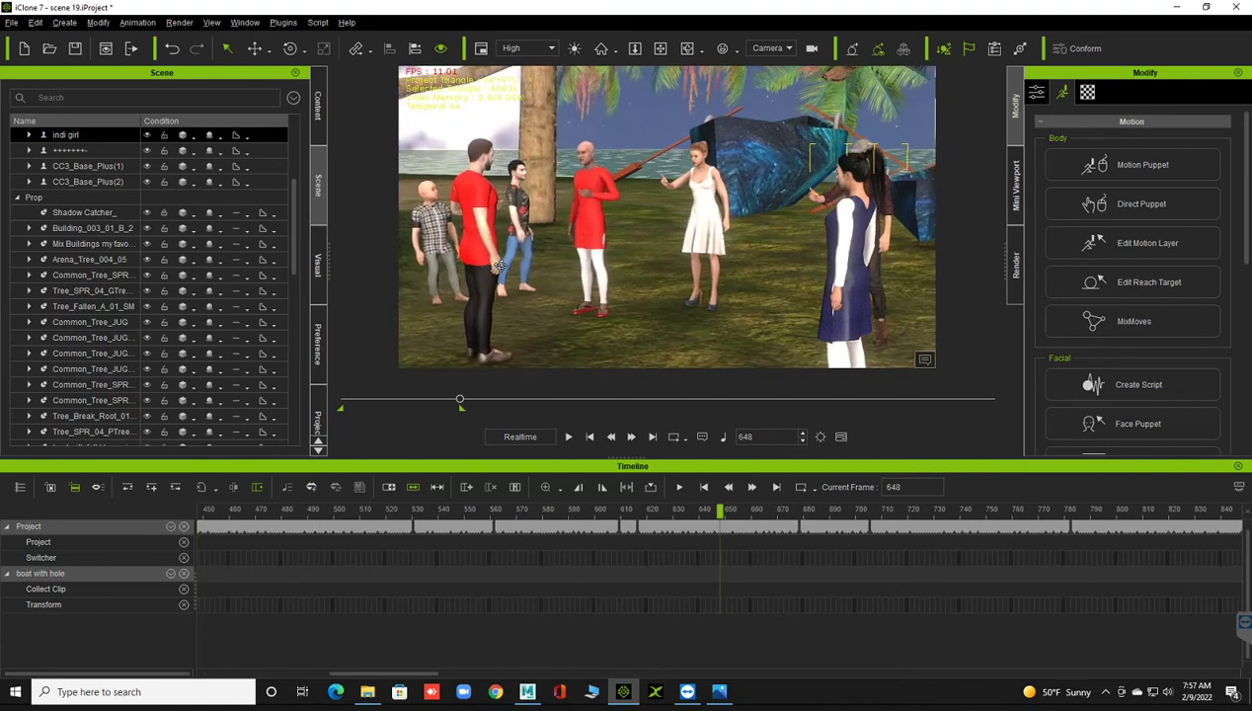
middle_drag(501, 265, 544, 264)
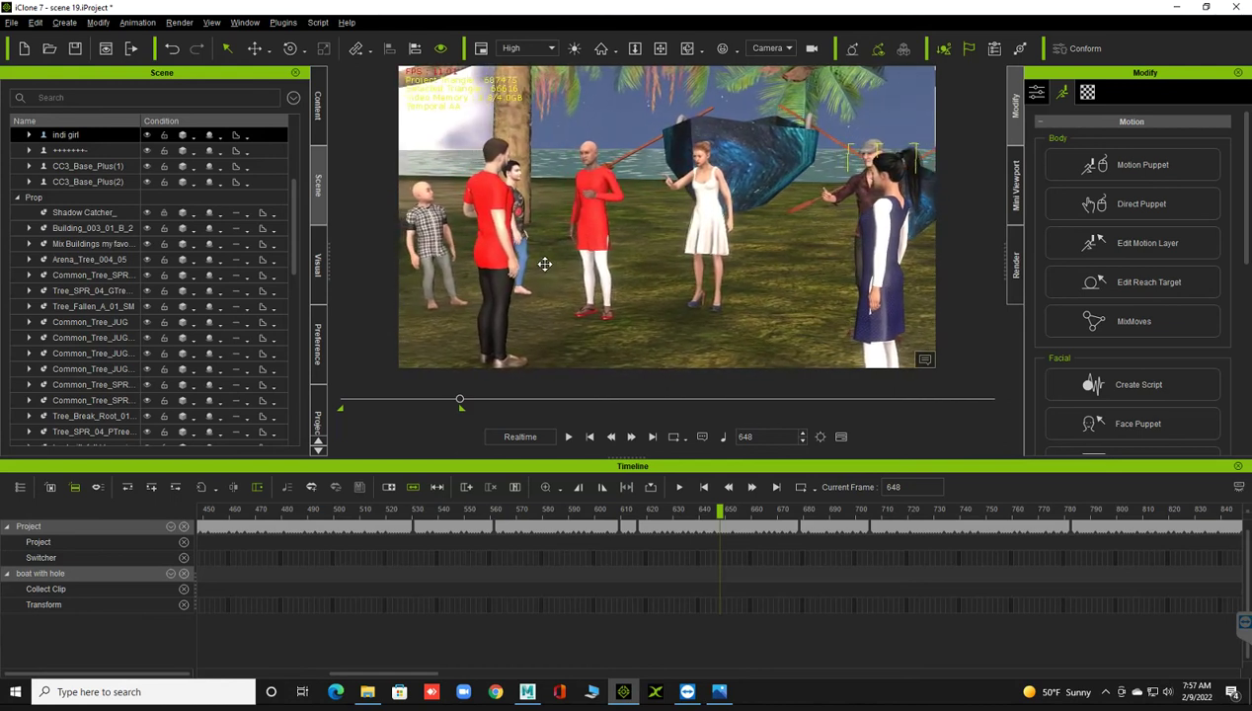
click(724, 489)
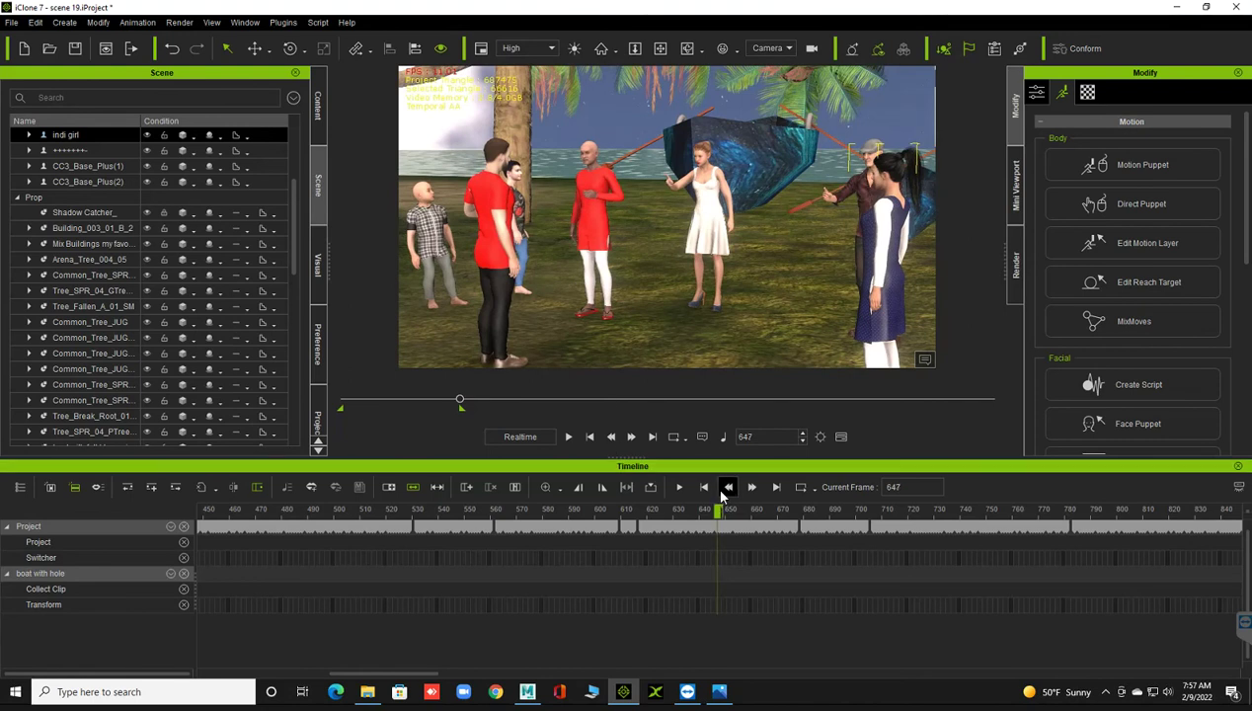
click(703, 487)
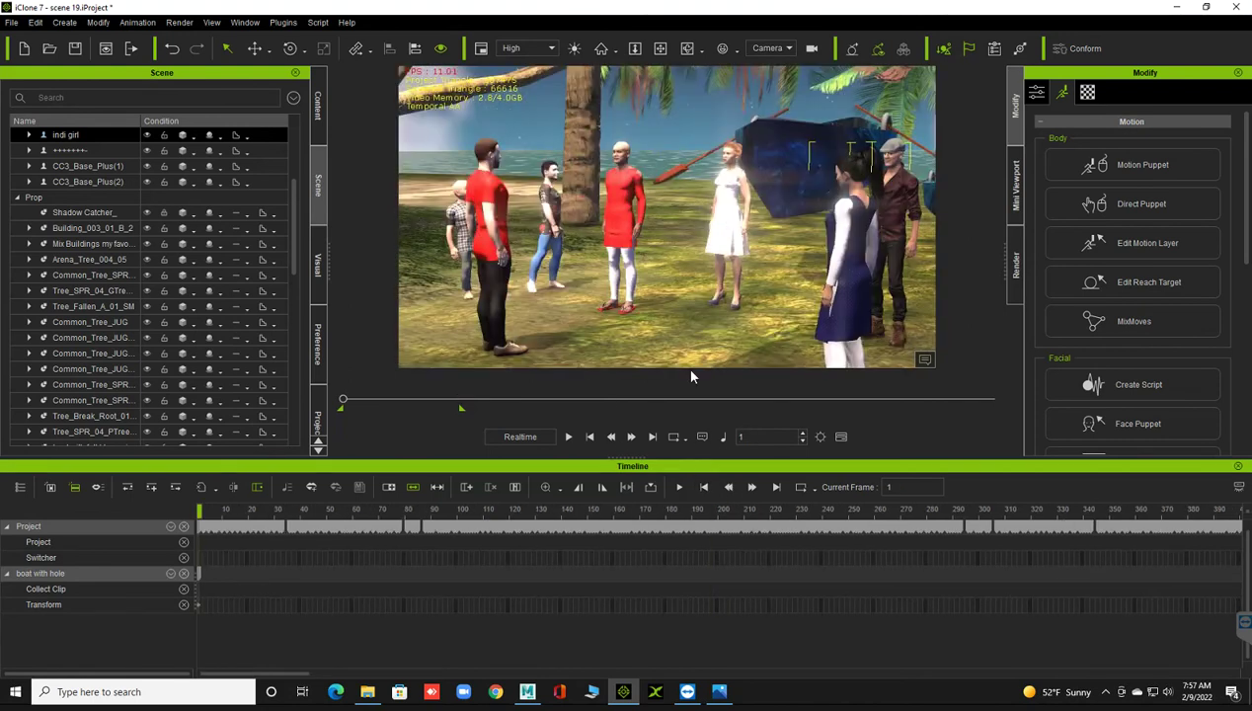
key(ctrl+s)
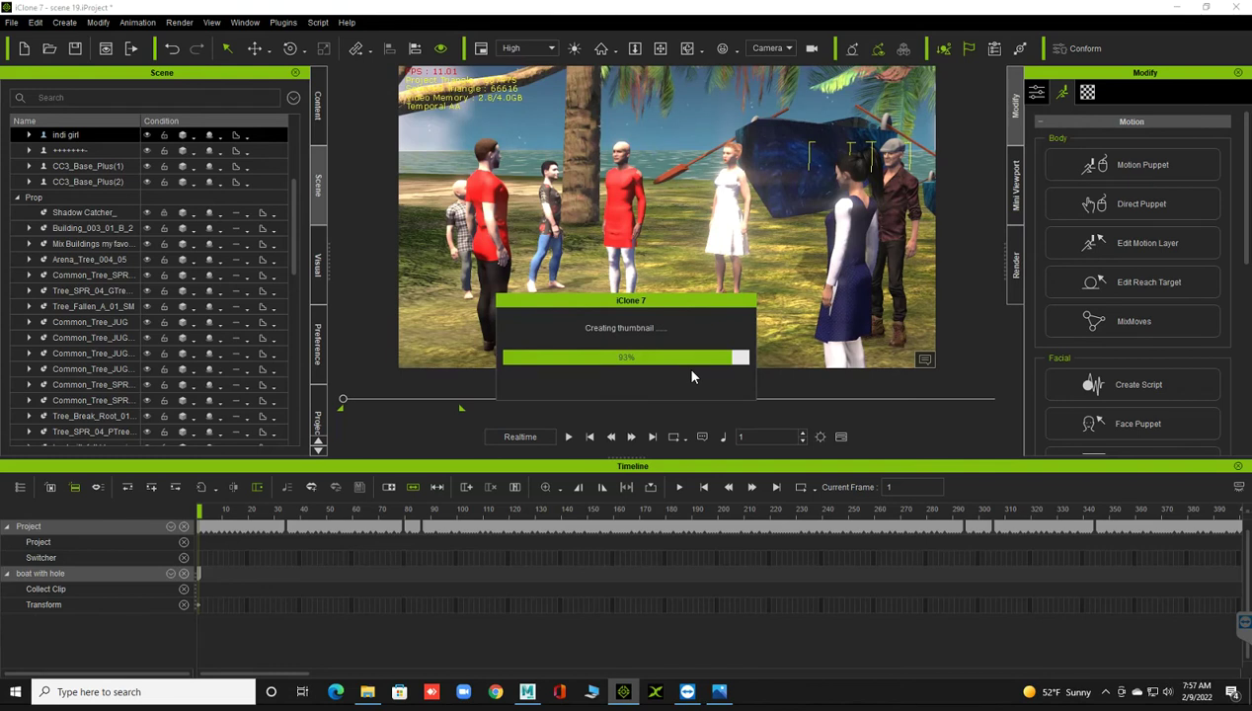
- Render frames 1–648 to an MP4 named 'twentioneth scene' in the story final render folder
click(1023, 251)
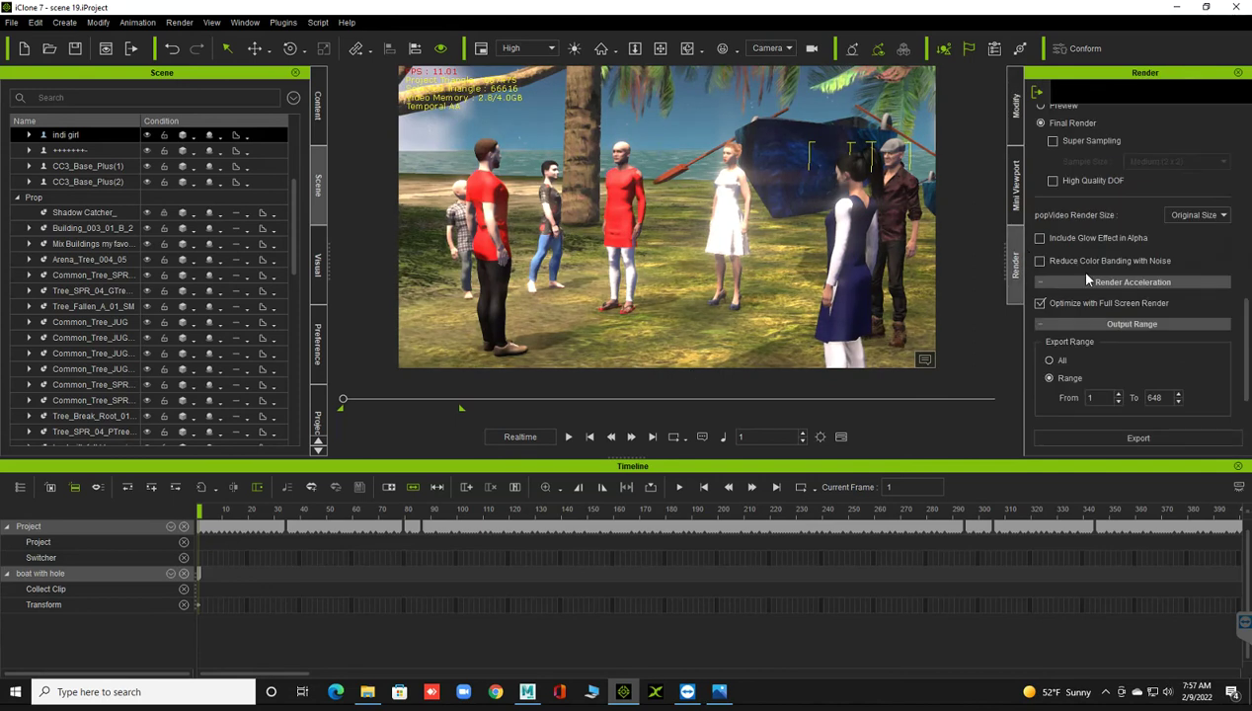
click(1094, 435)
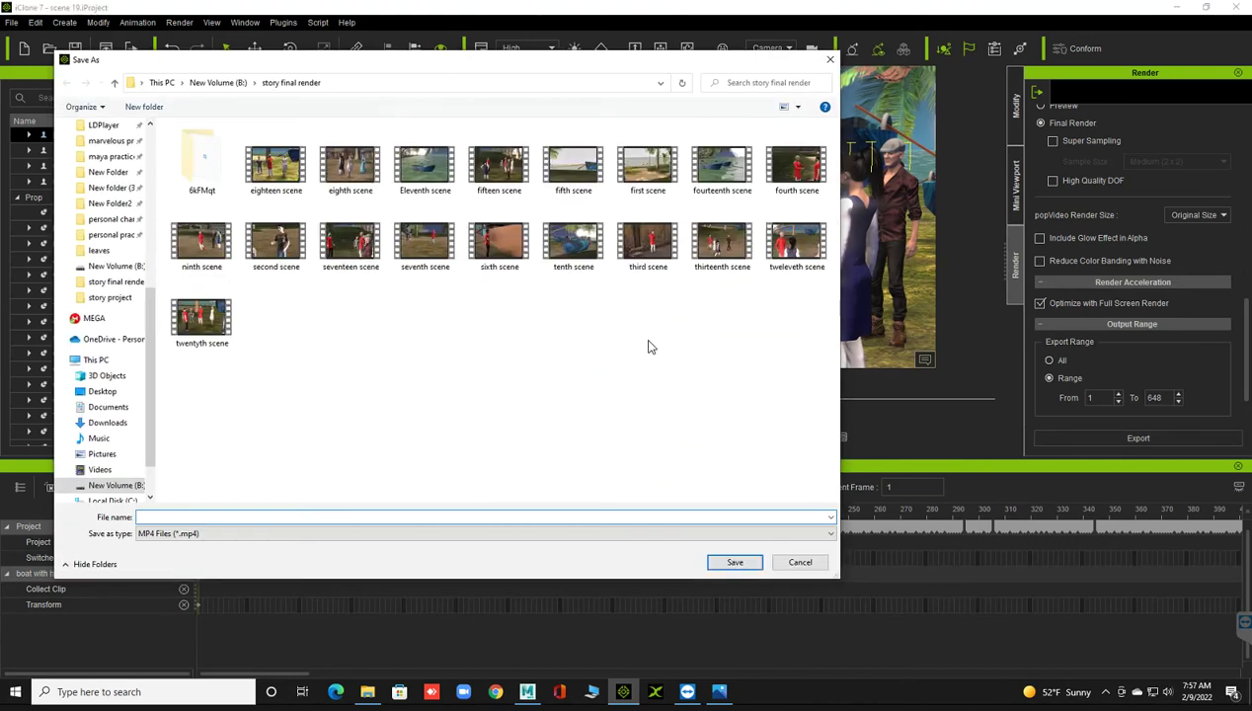
text(t)
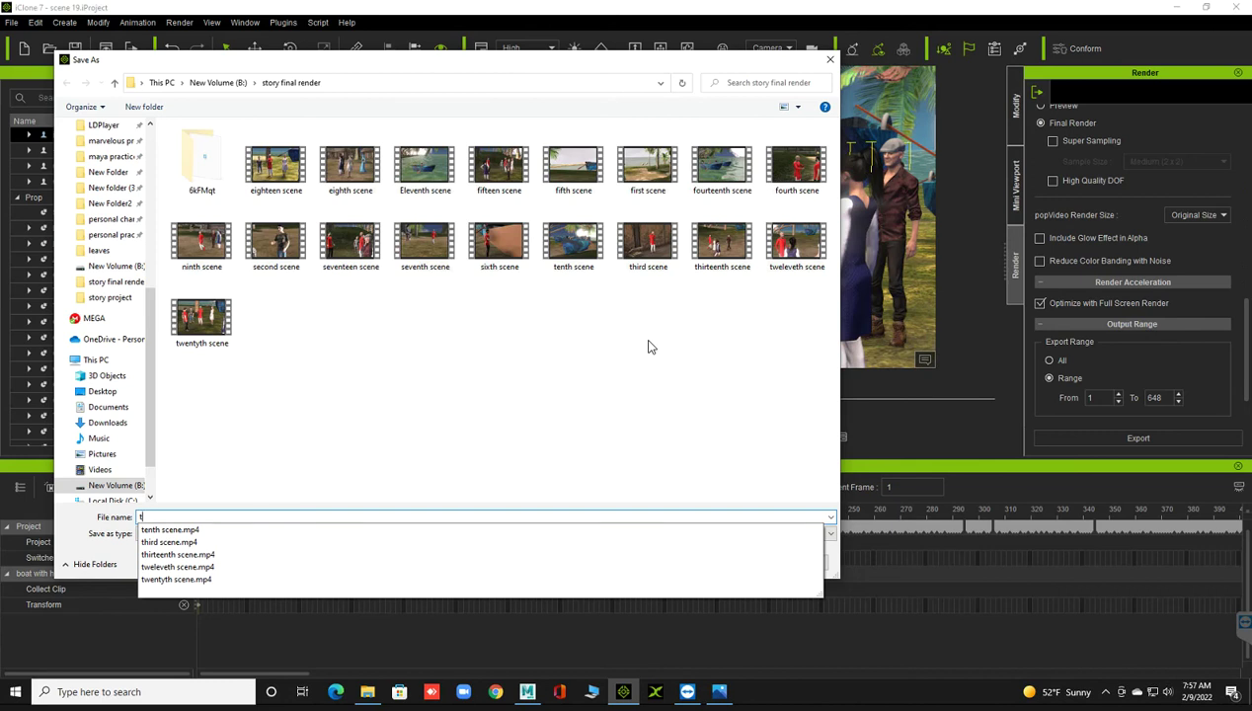
text(wenti)
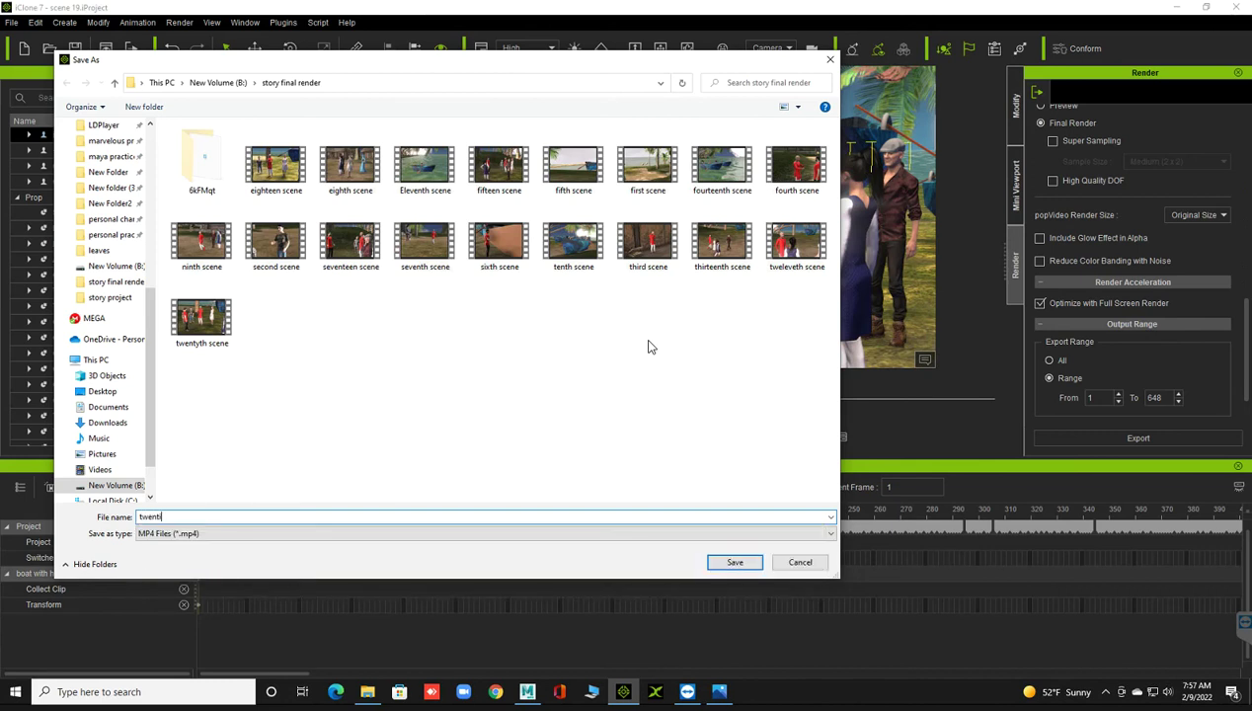
text(one)
text(th)
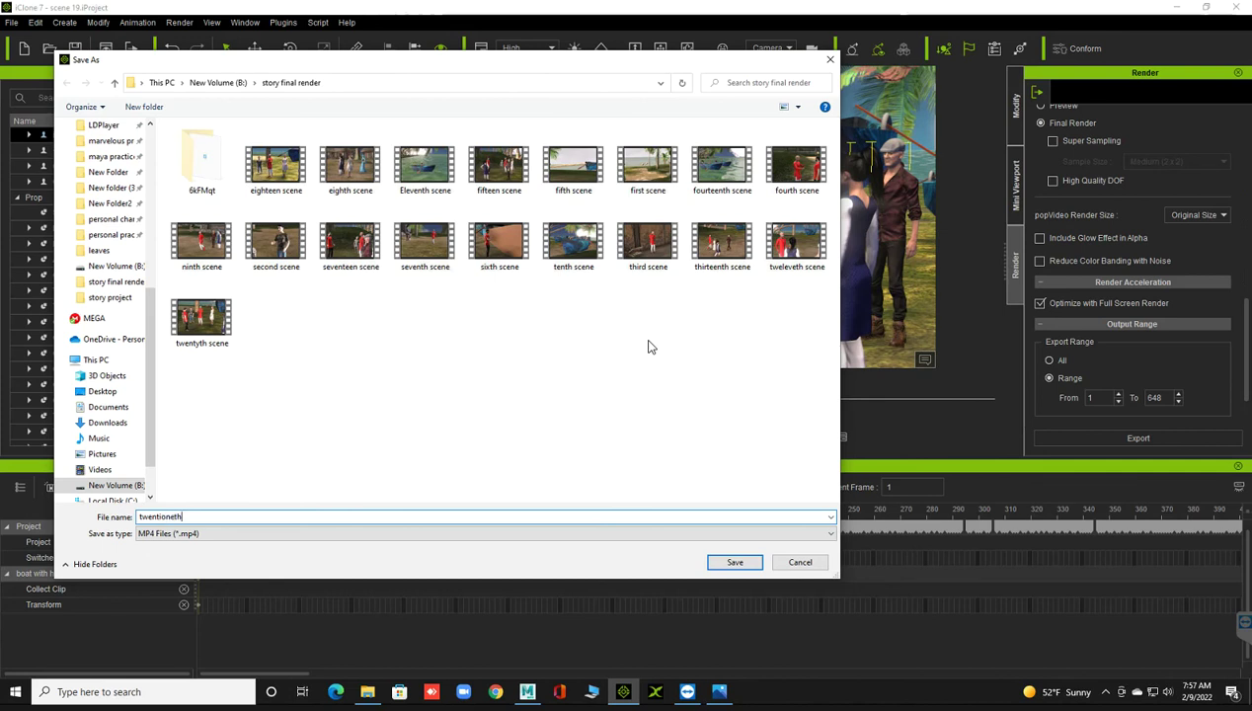
text( c)
key(BackSpace)
text(scene)
key(Return)
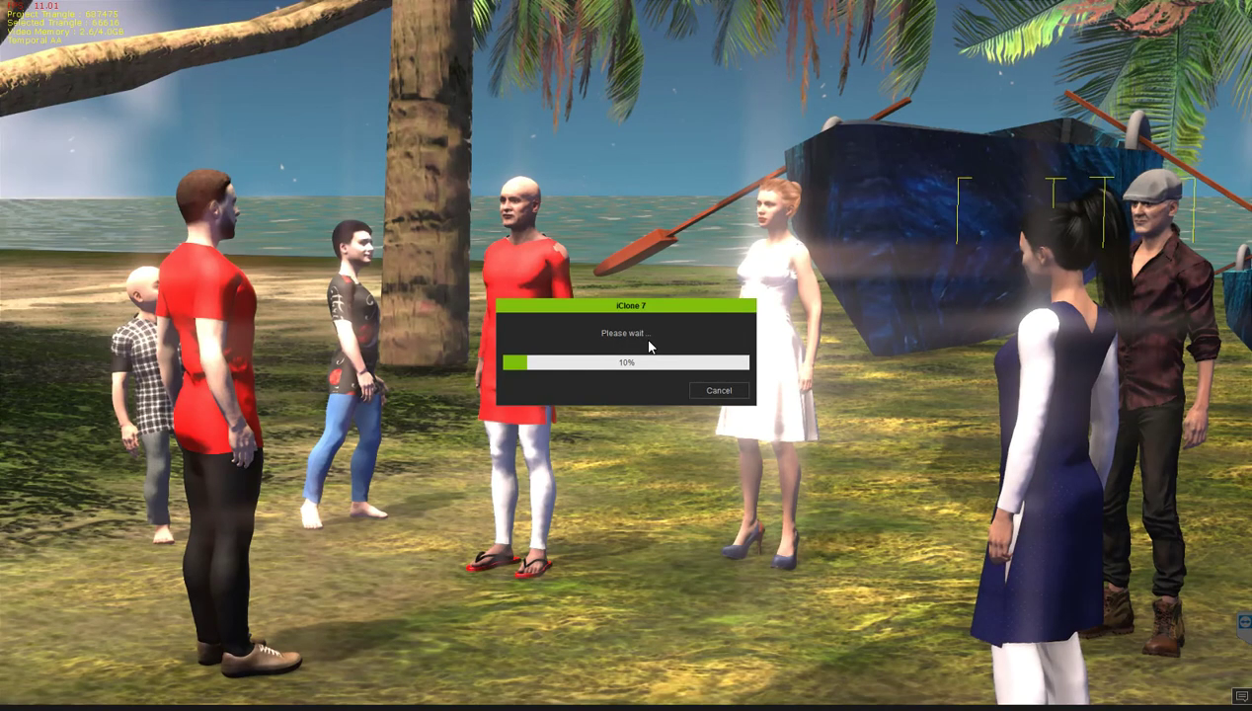